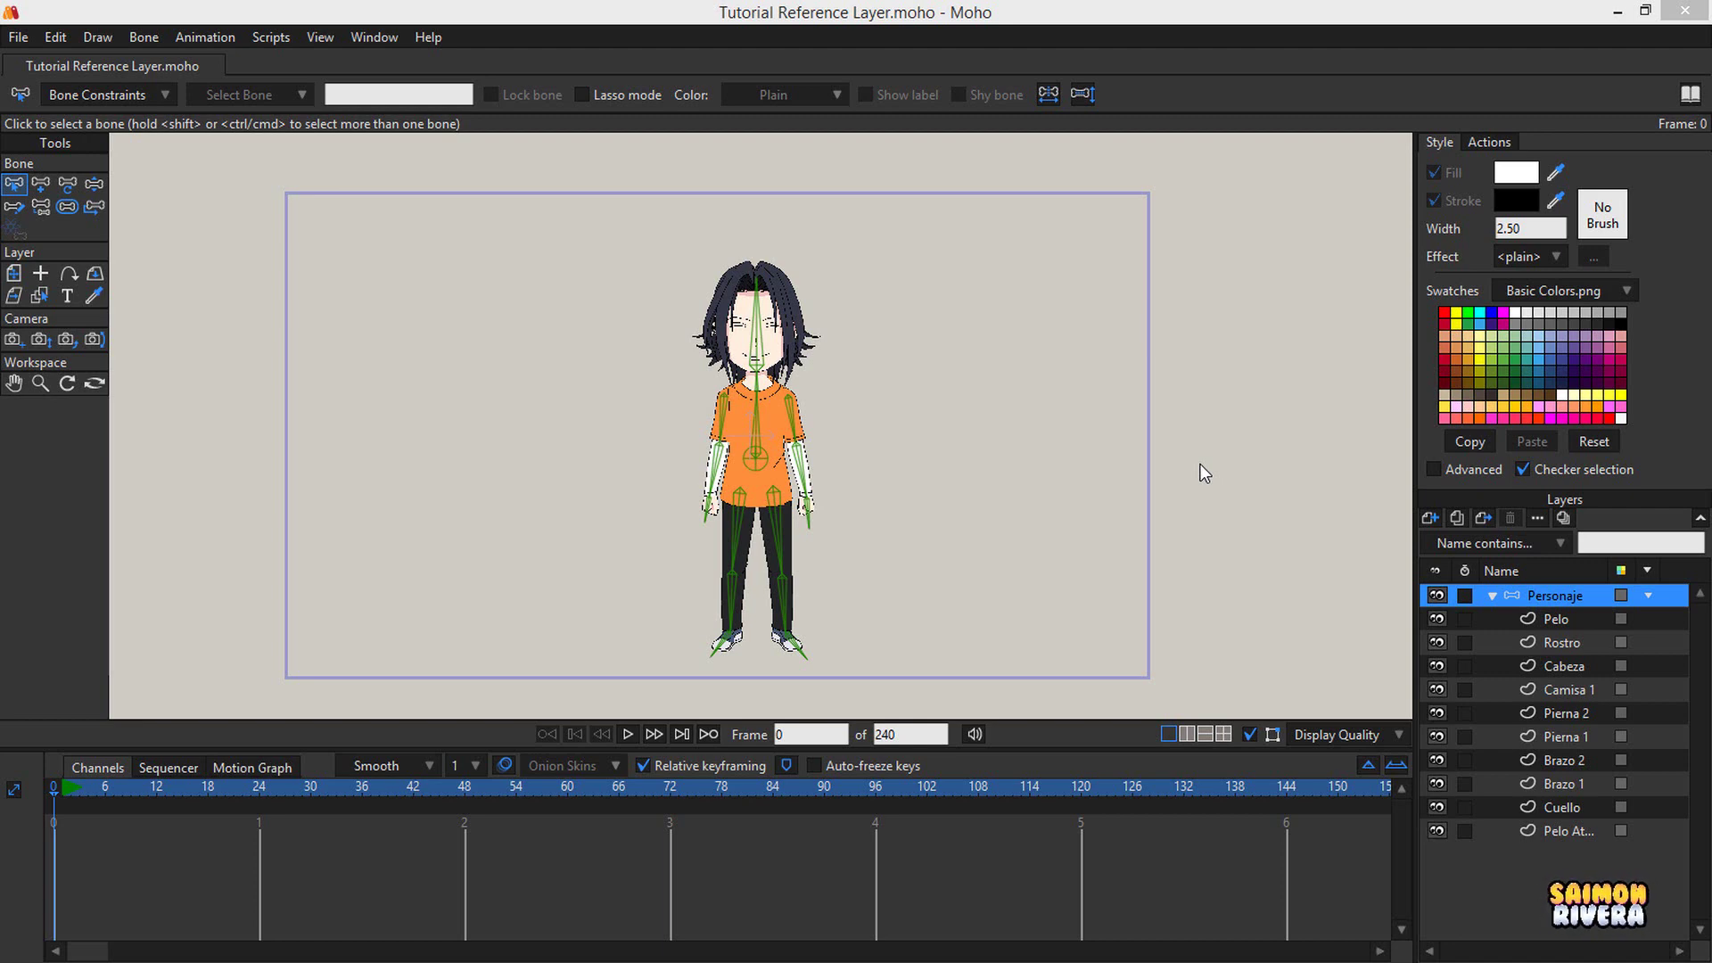
# - Test the character's rig by posing the arm and head bones at frame 0 with Manipulate Bones
pyautogui.moveTo(871, 389); pyautogui.dragTo(899, 395)
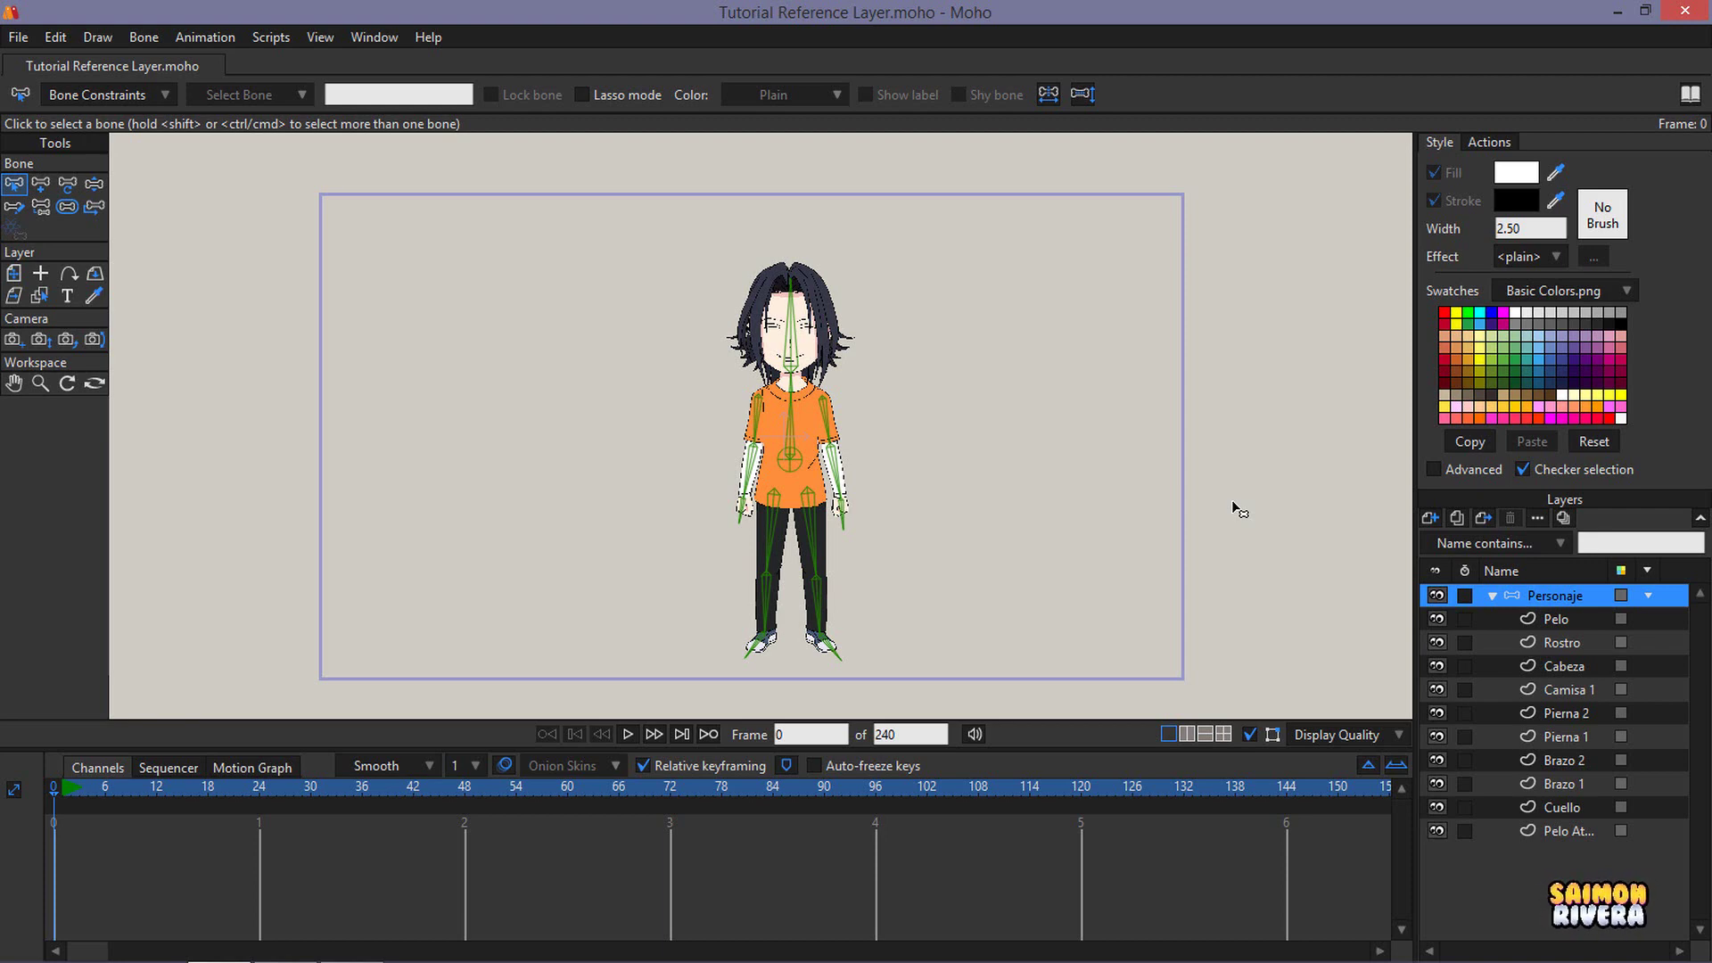
pyautogui.scroll(3, 1055, 467)
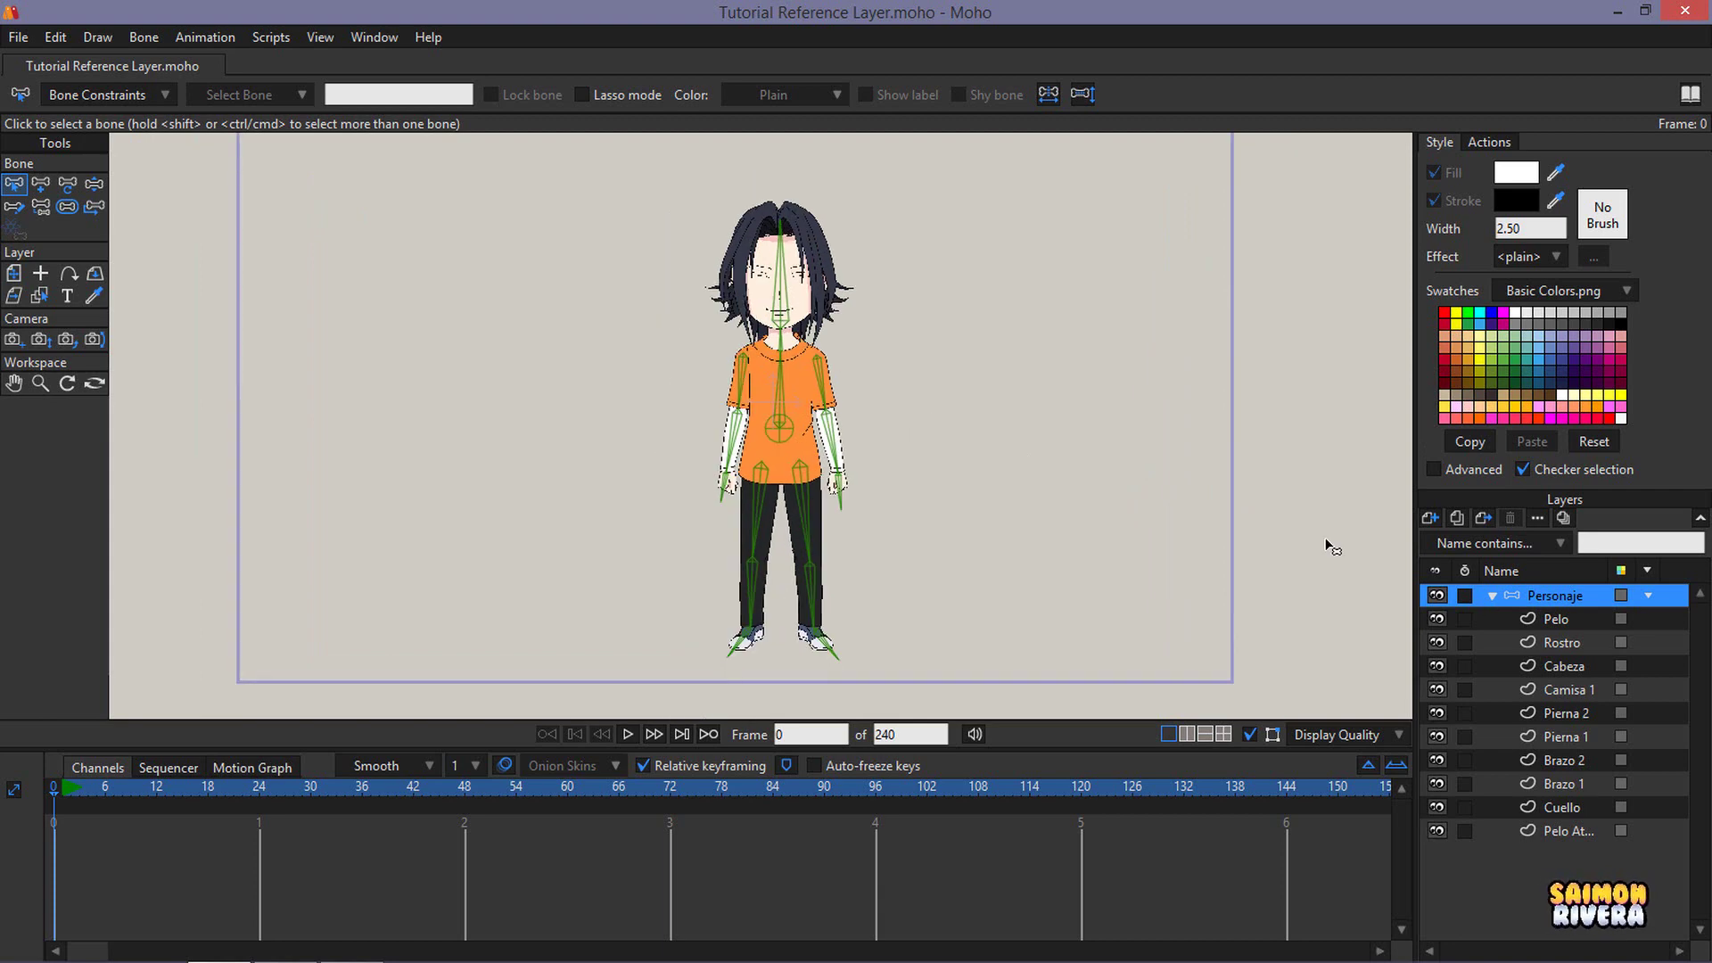
pyautogui.click(93, 184)
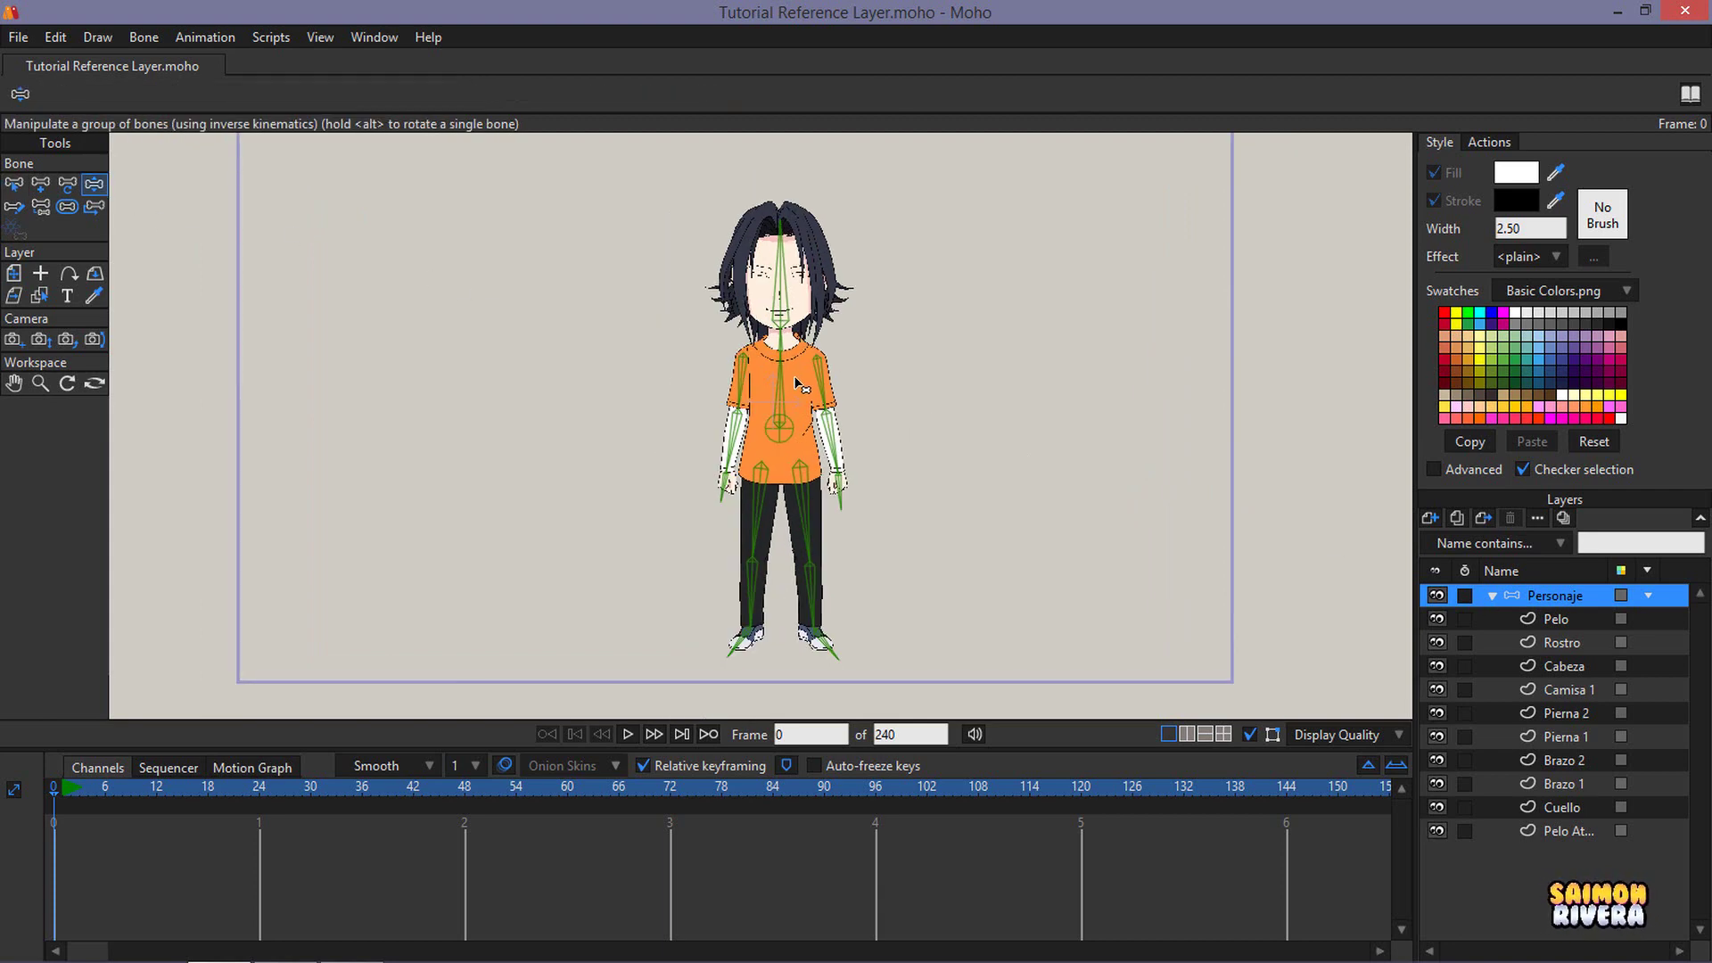
pyautogui.moveTo(793, 376); pyautogui.dragTo(853, 401)
pyautogui.scroll(3, 813, 371)
pyautogui.moveTo(677, 401); pyautogui.dragTo(660, 350)
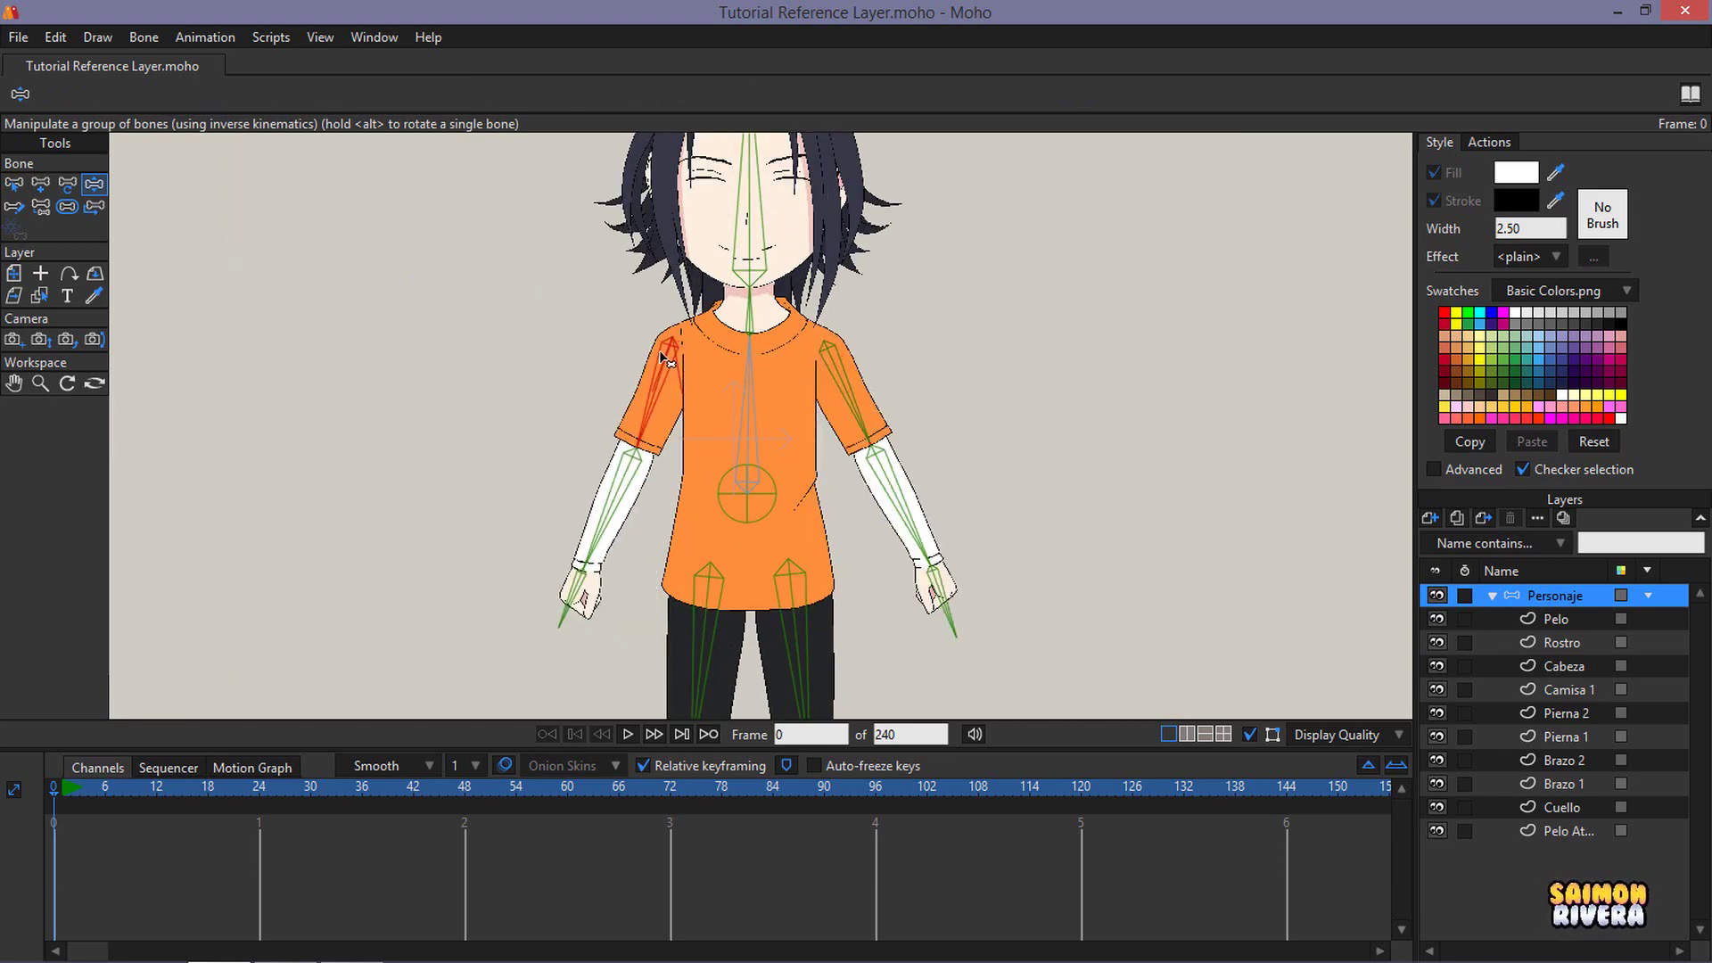
pyautogui.moveTo(785, 174)
pyautogui.mouseDown()
pyautogui.moveTo(818, 180)
pyautogui.moveTo(787, 172)
pyautogui.mouseUp()
pyautogui.scroll(-4, 826, 271)
pyautogui.moveTo(833, 271); pyautogui.dragTo(829, 324)
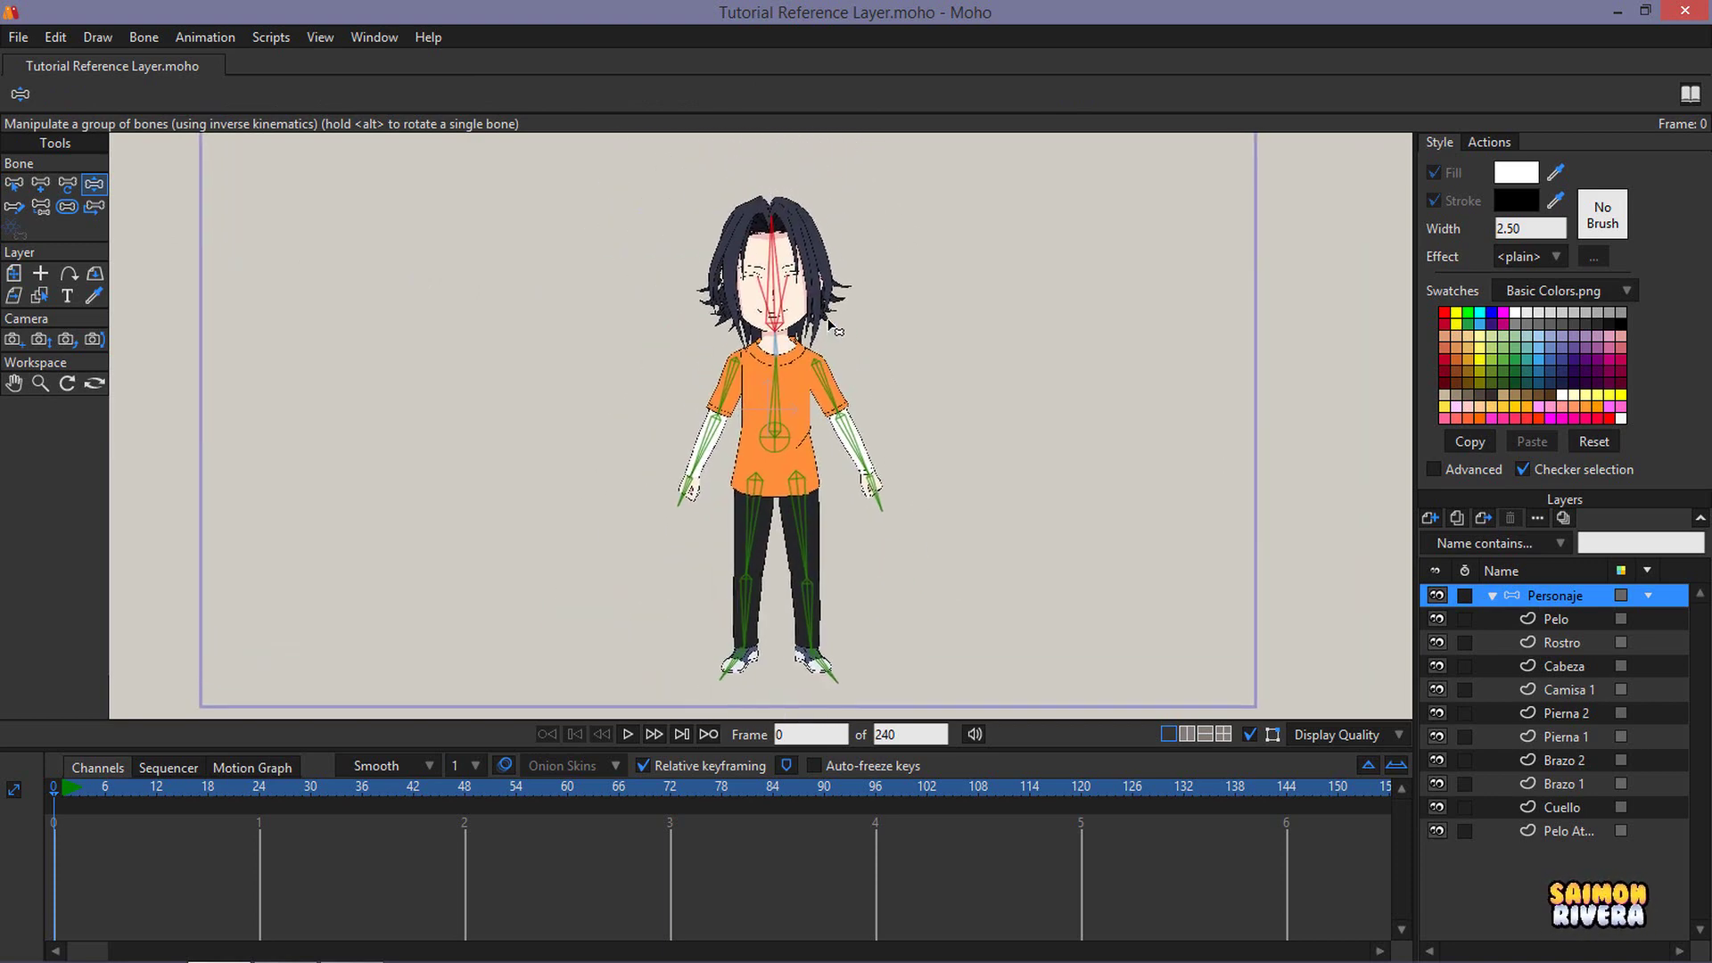
pyautogui.scroll(1, 827, 325)
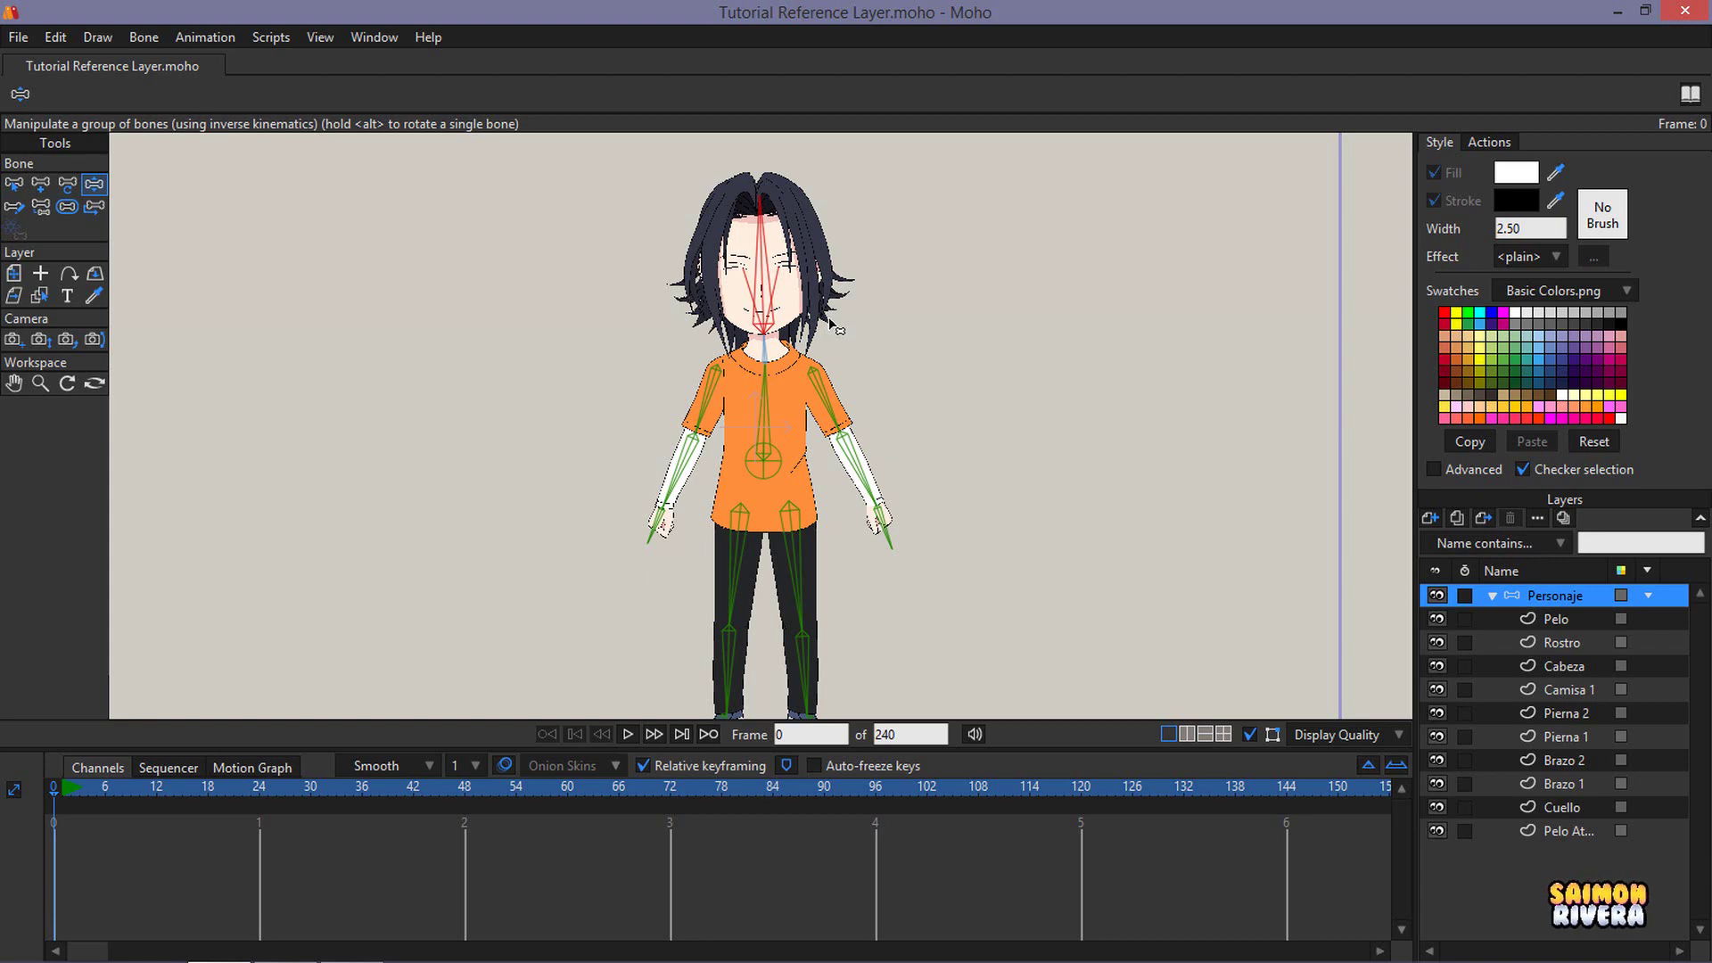
# - Create a reference layer of Personaje, collapse both character groups, and refresh the pose by returning to frame 0
pyautogui.click(1487, 517)
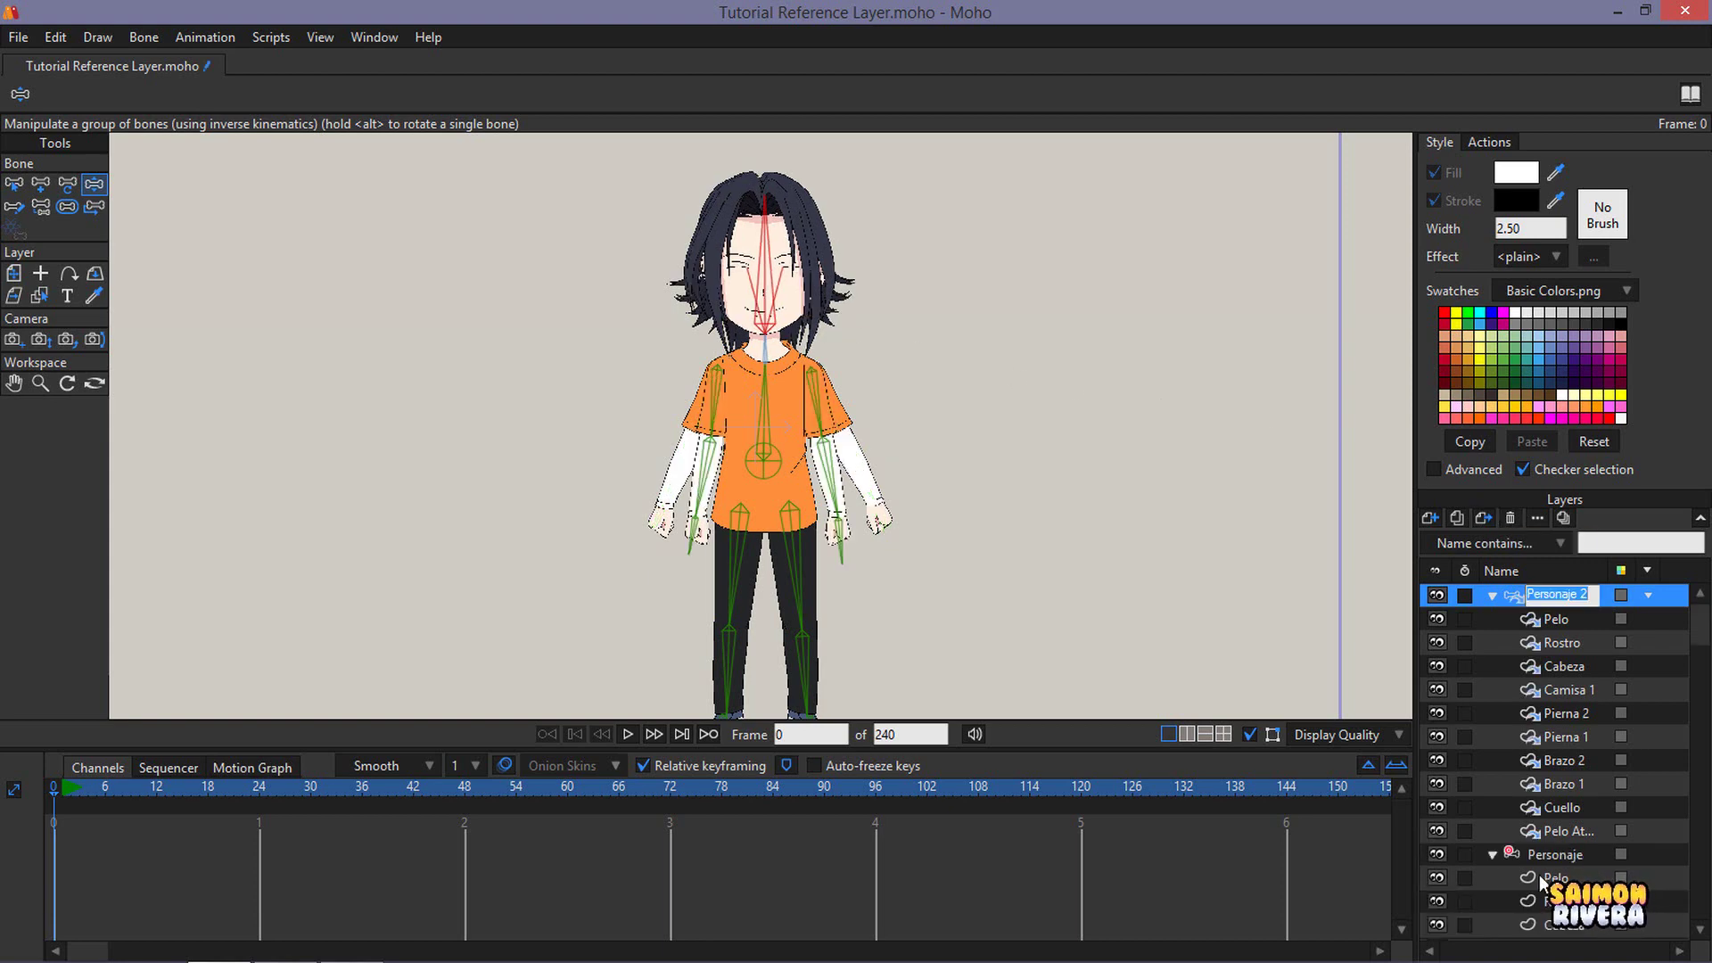
pyautogui.click(1492, 854)
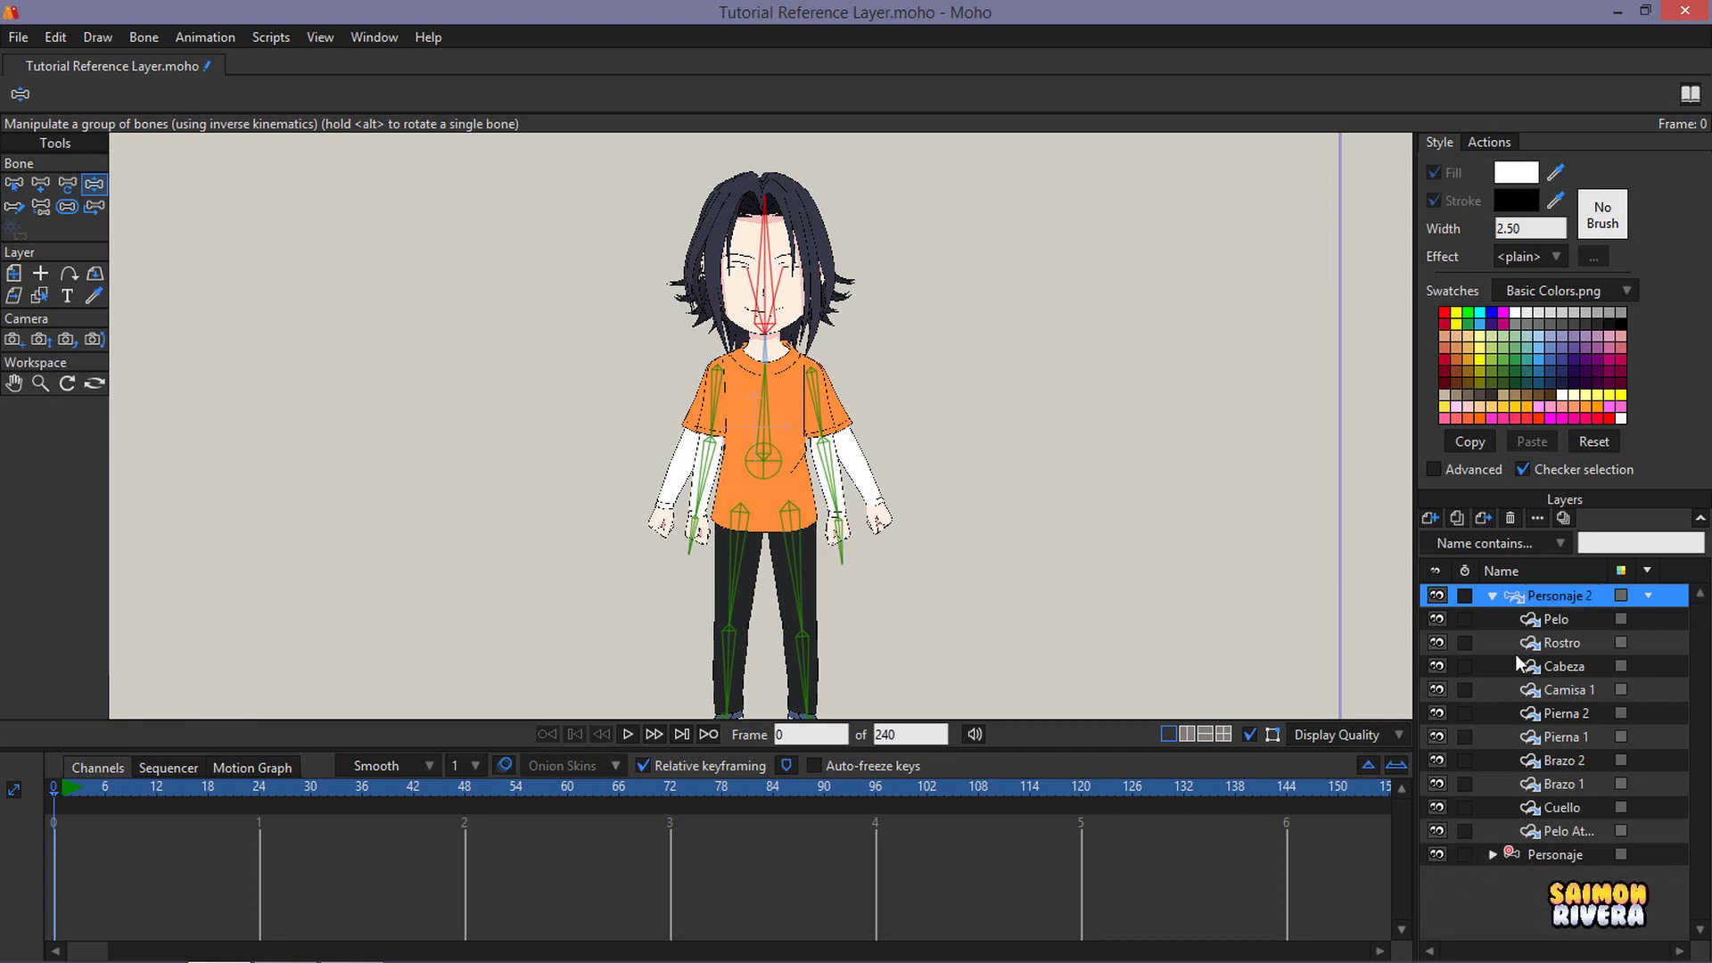
pyautogui.click(1490, 591)
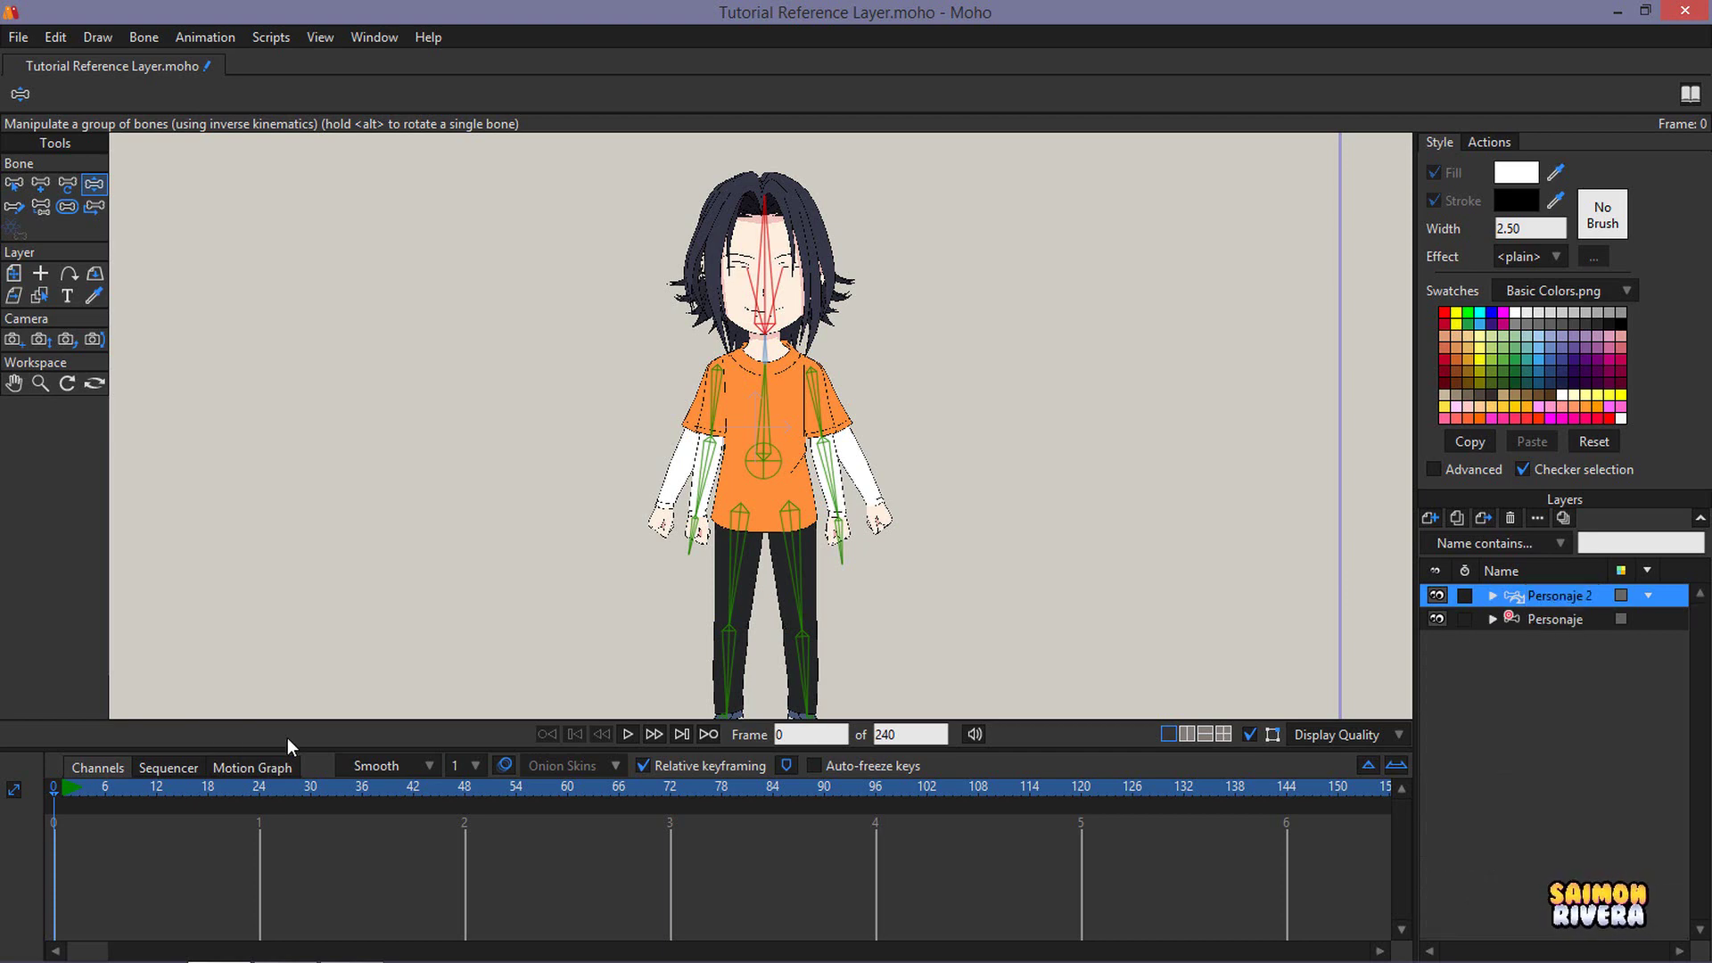
pyautogui.click(118, 793)
pyautogui.click(56, 793)
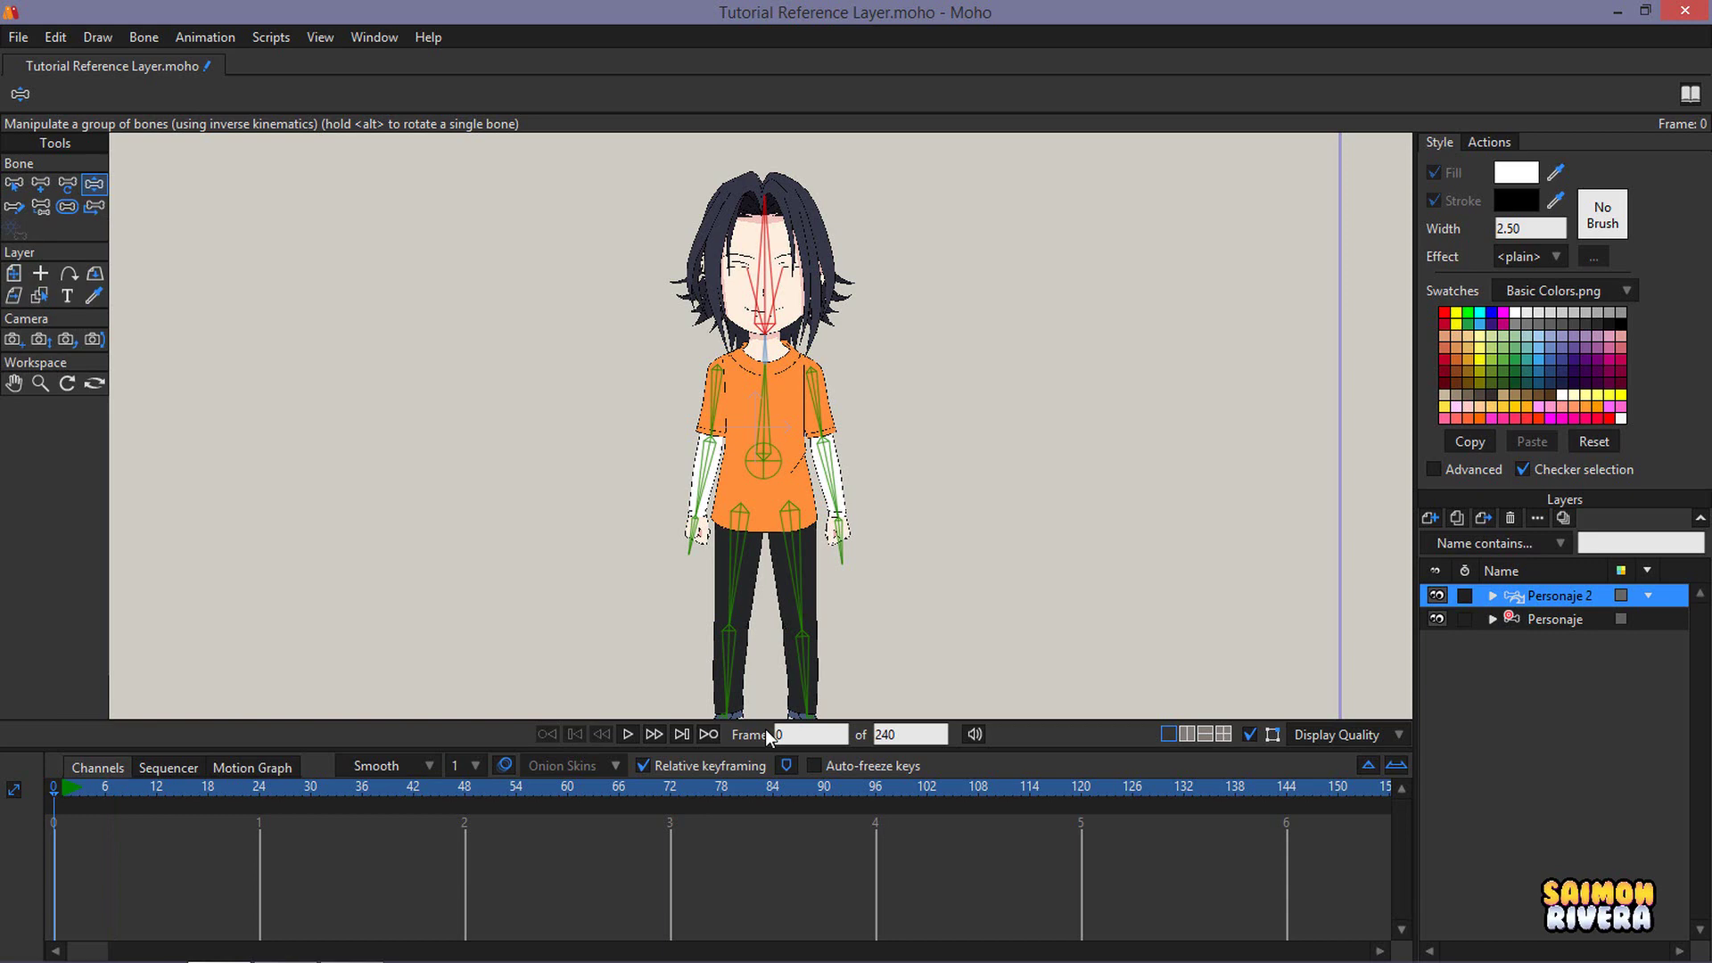
# - Separate the two characters by moving Personaje 2 to about X -1.28, Y 0.04 and Personaje to about X 0.93
pyautogui.click(1528, 615)
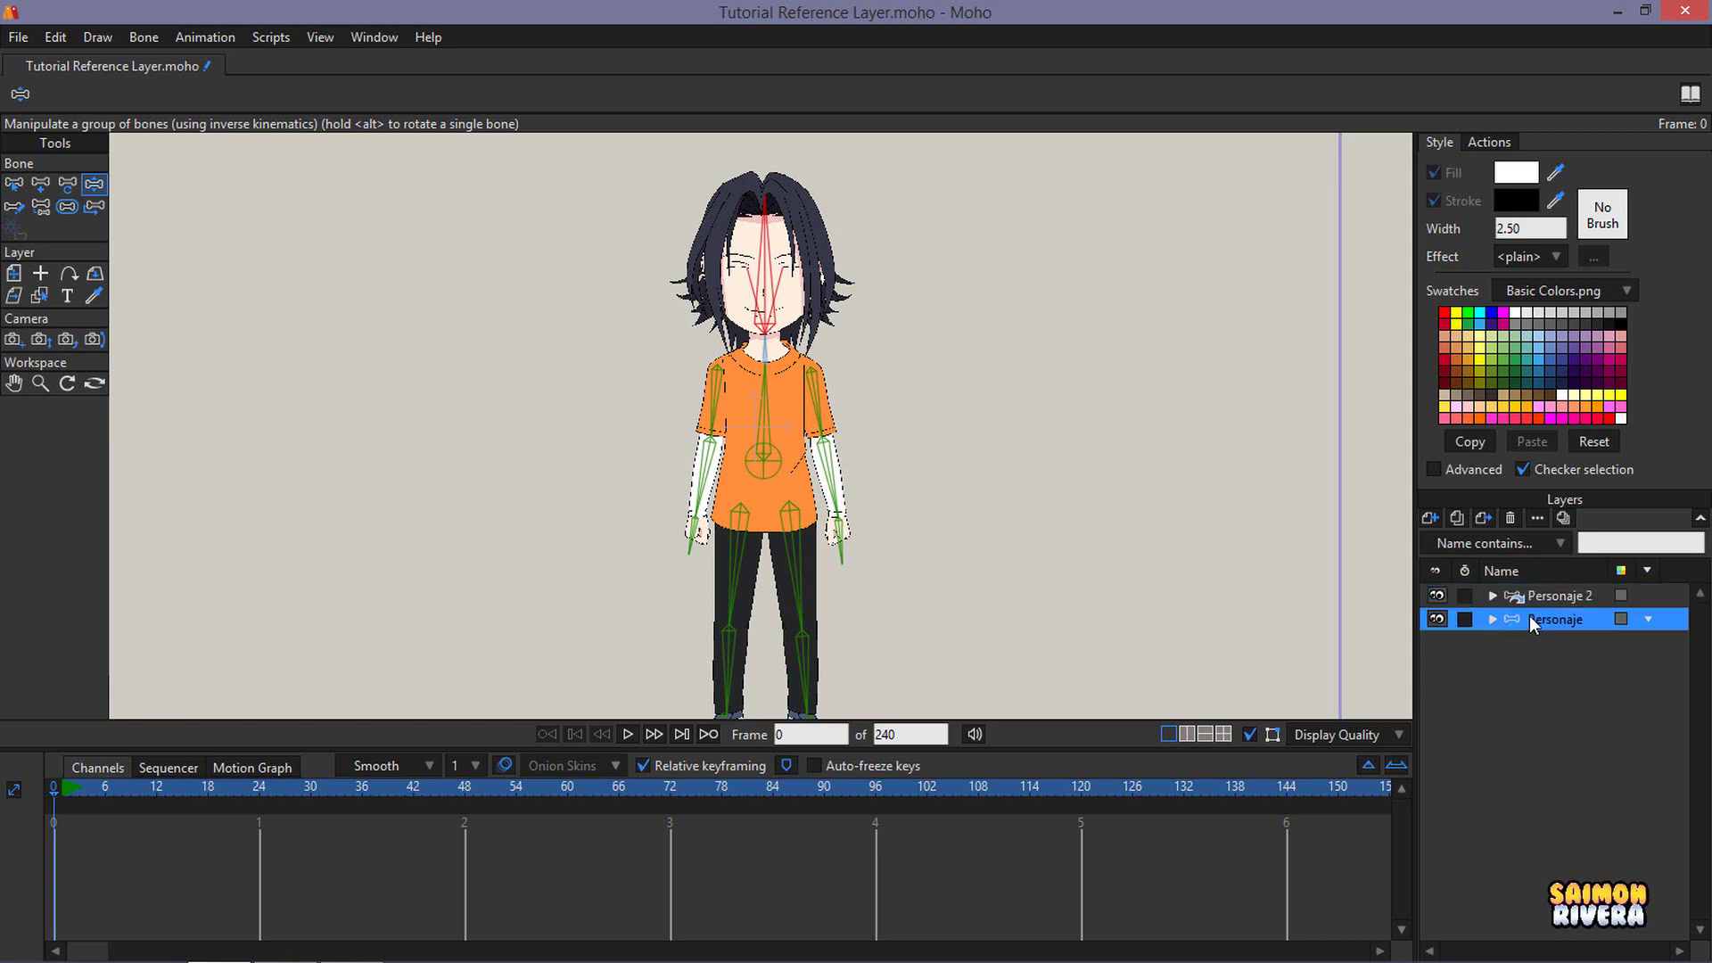
pyautogui.click(1549, 599)
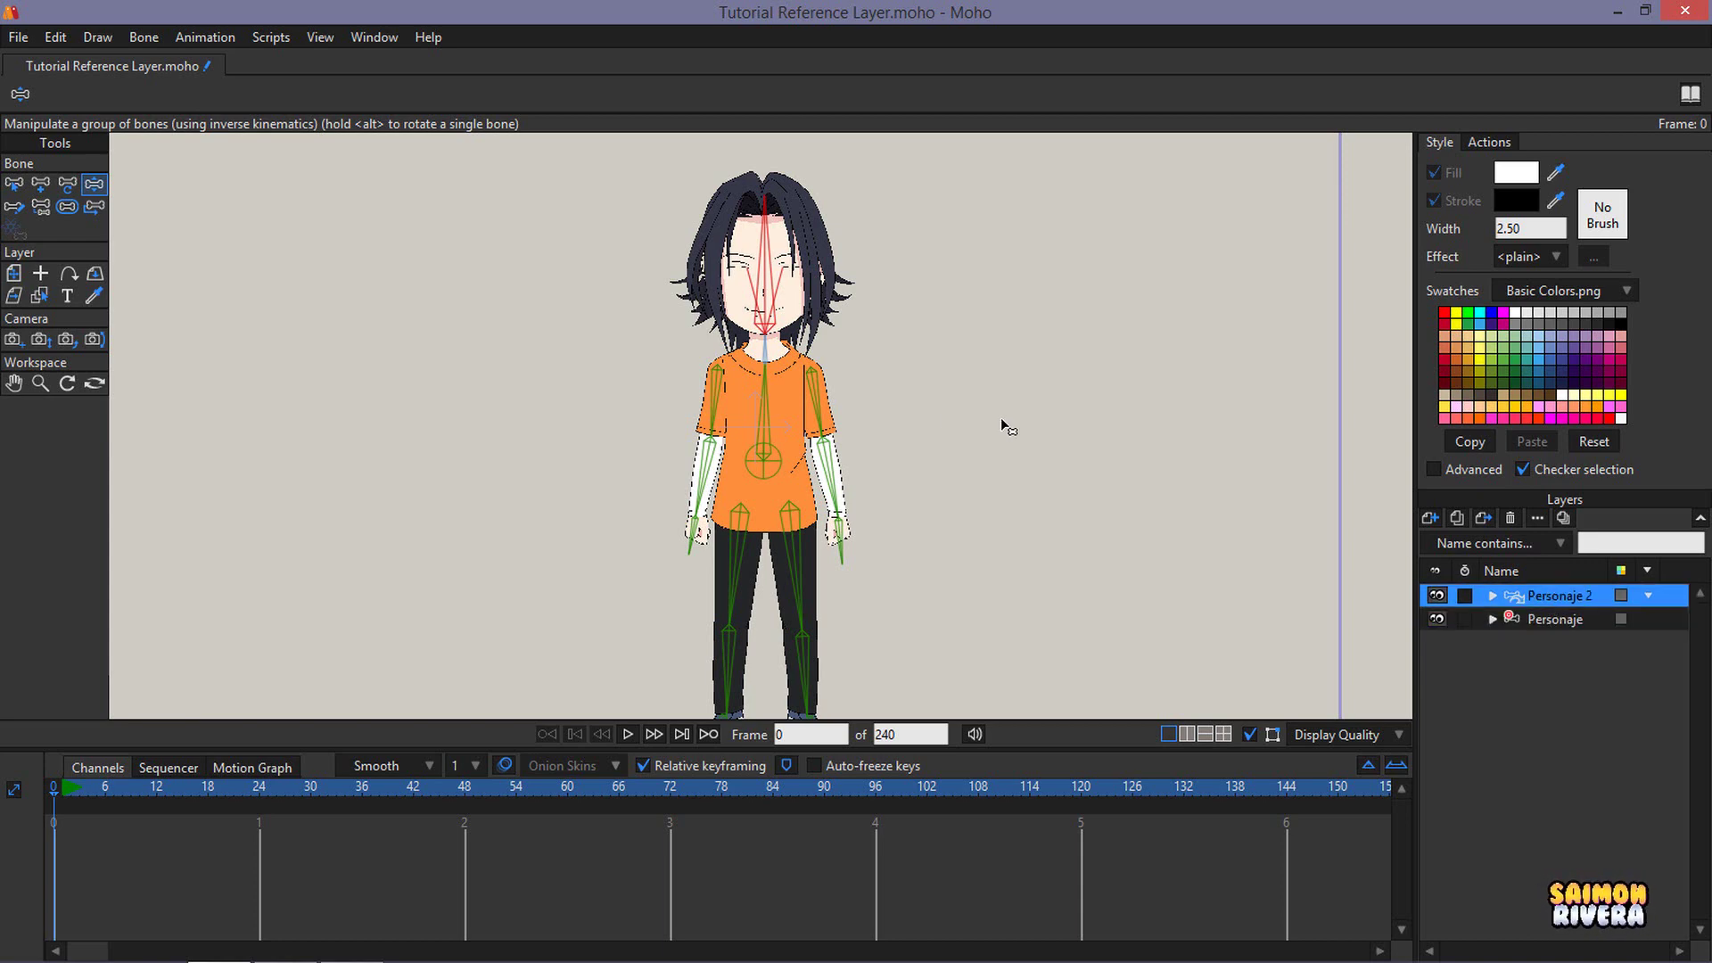
pyautogui.scroll(-2, 1000, 417)
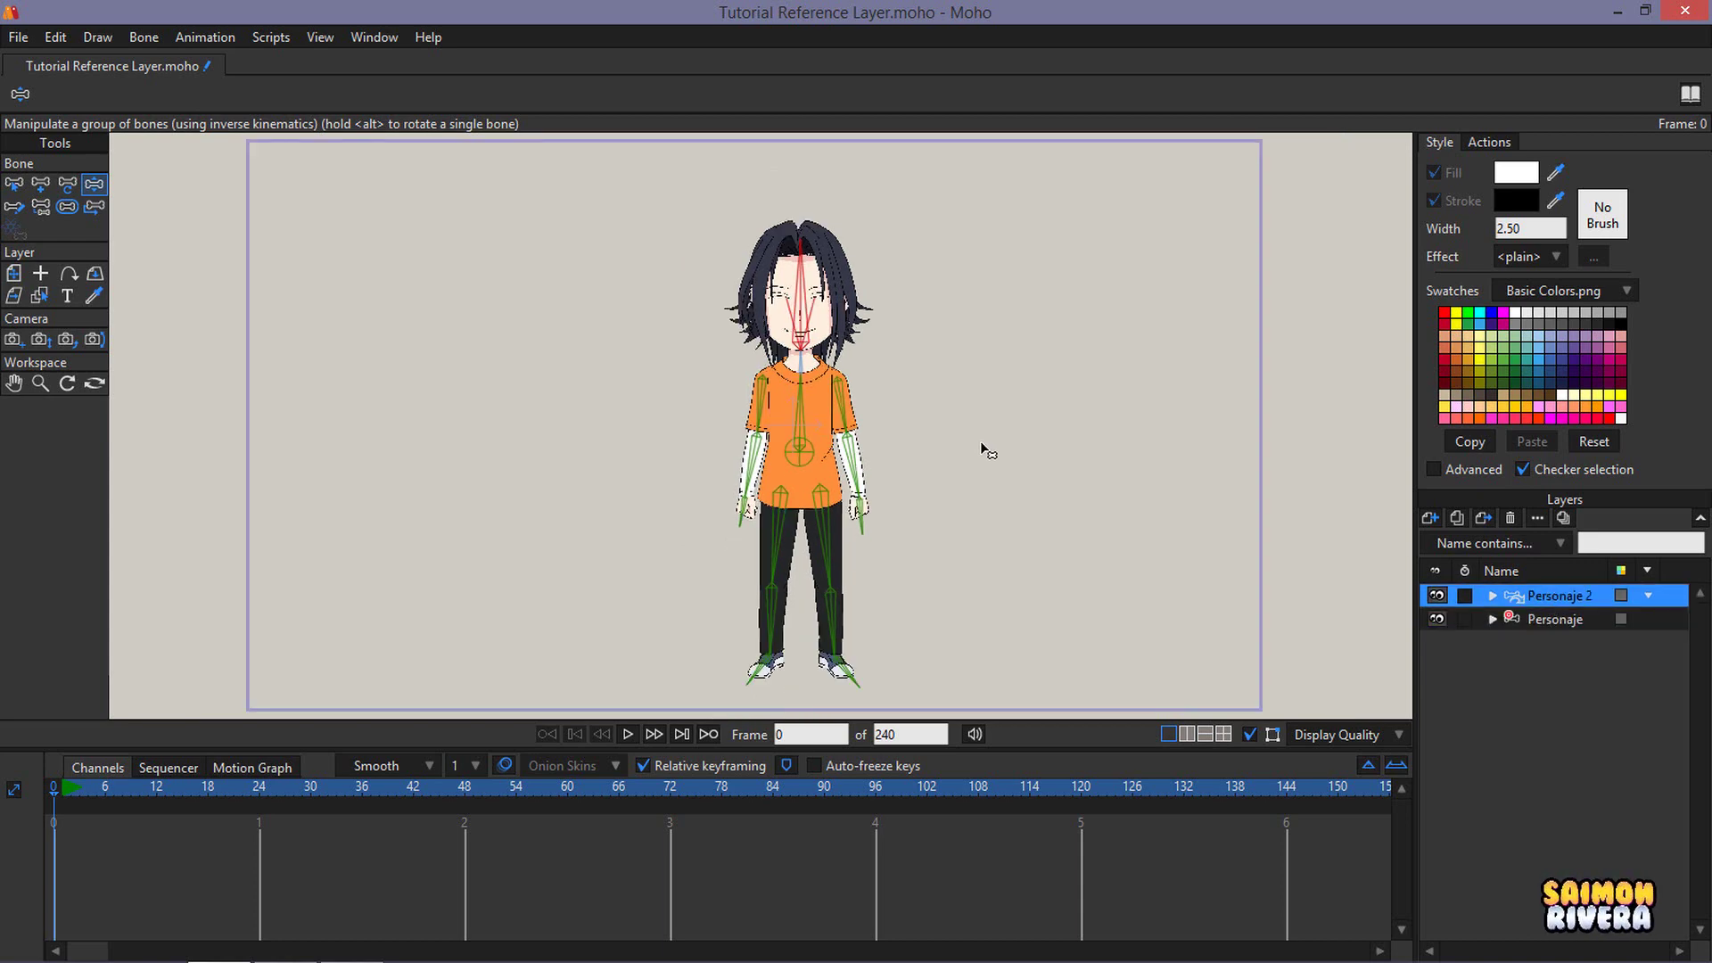
pyautogui.click(13, 273)
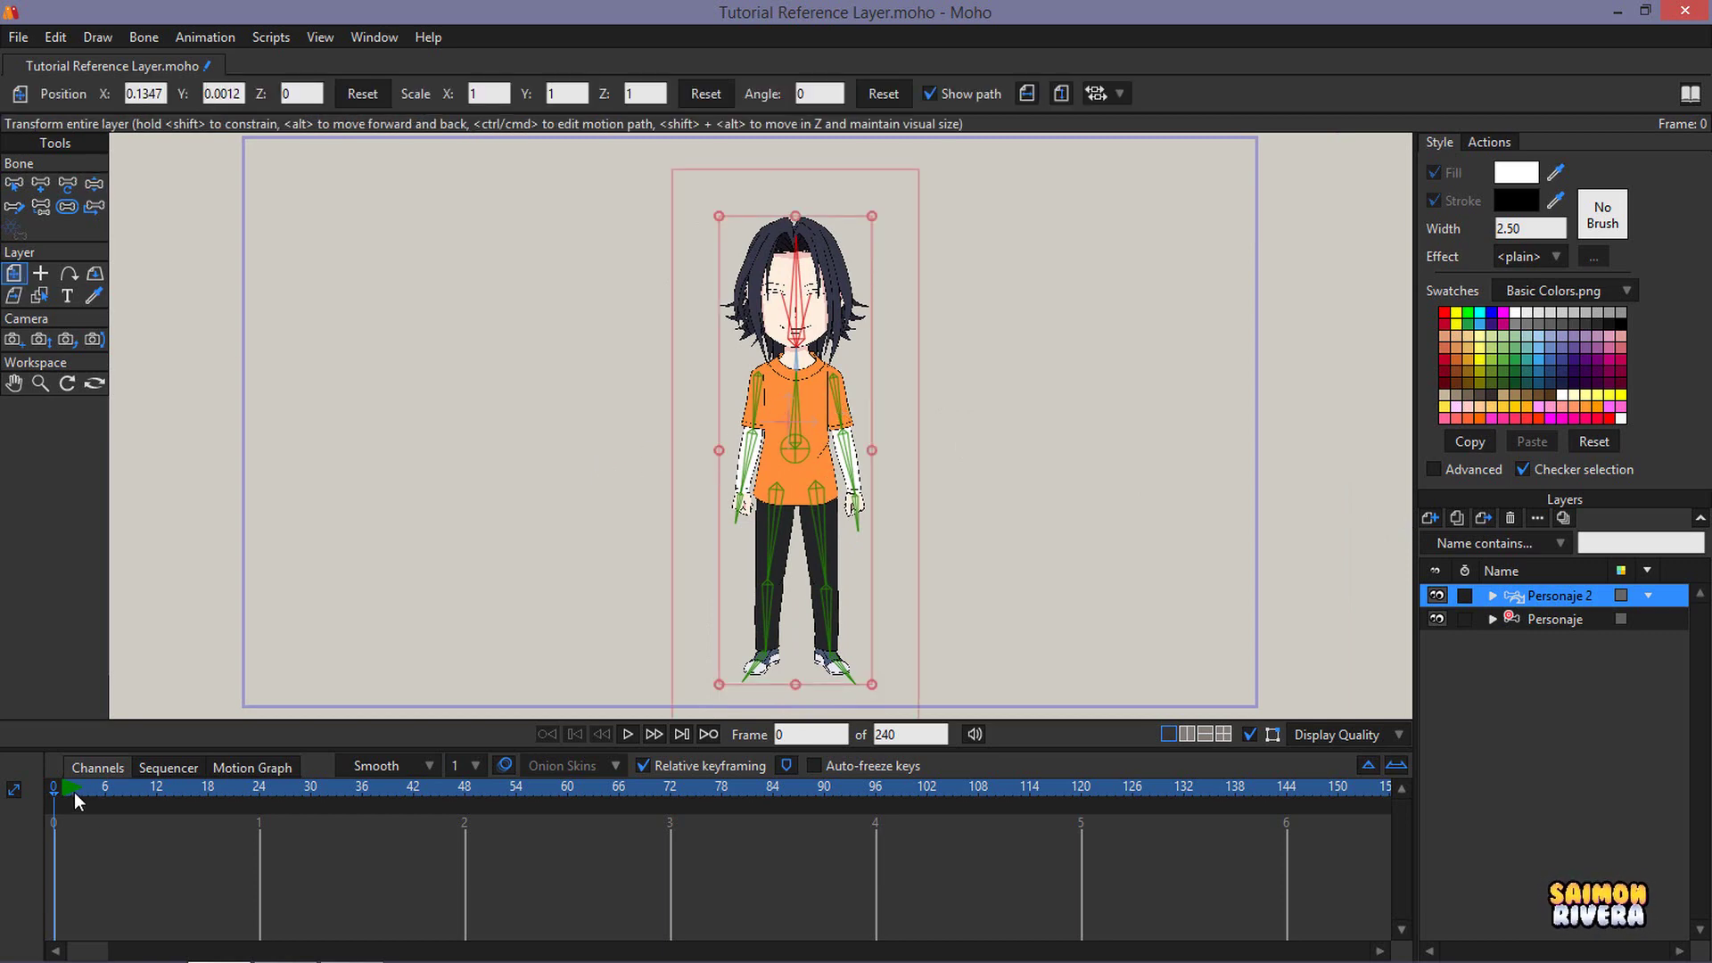
pyautogui.moveTo(845, 364); pyautogui.dragTo(443, 354)
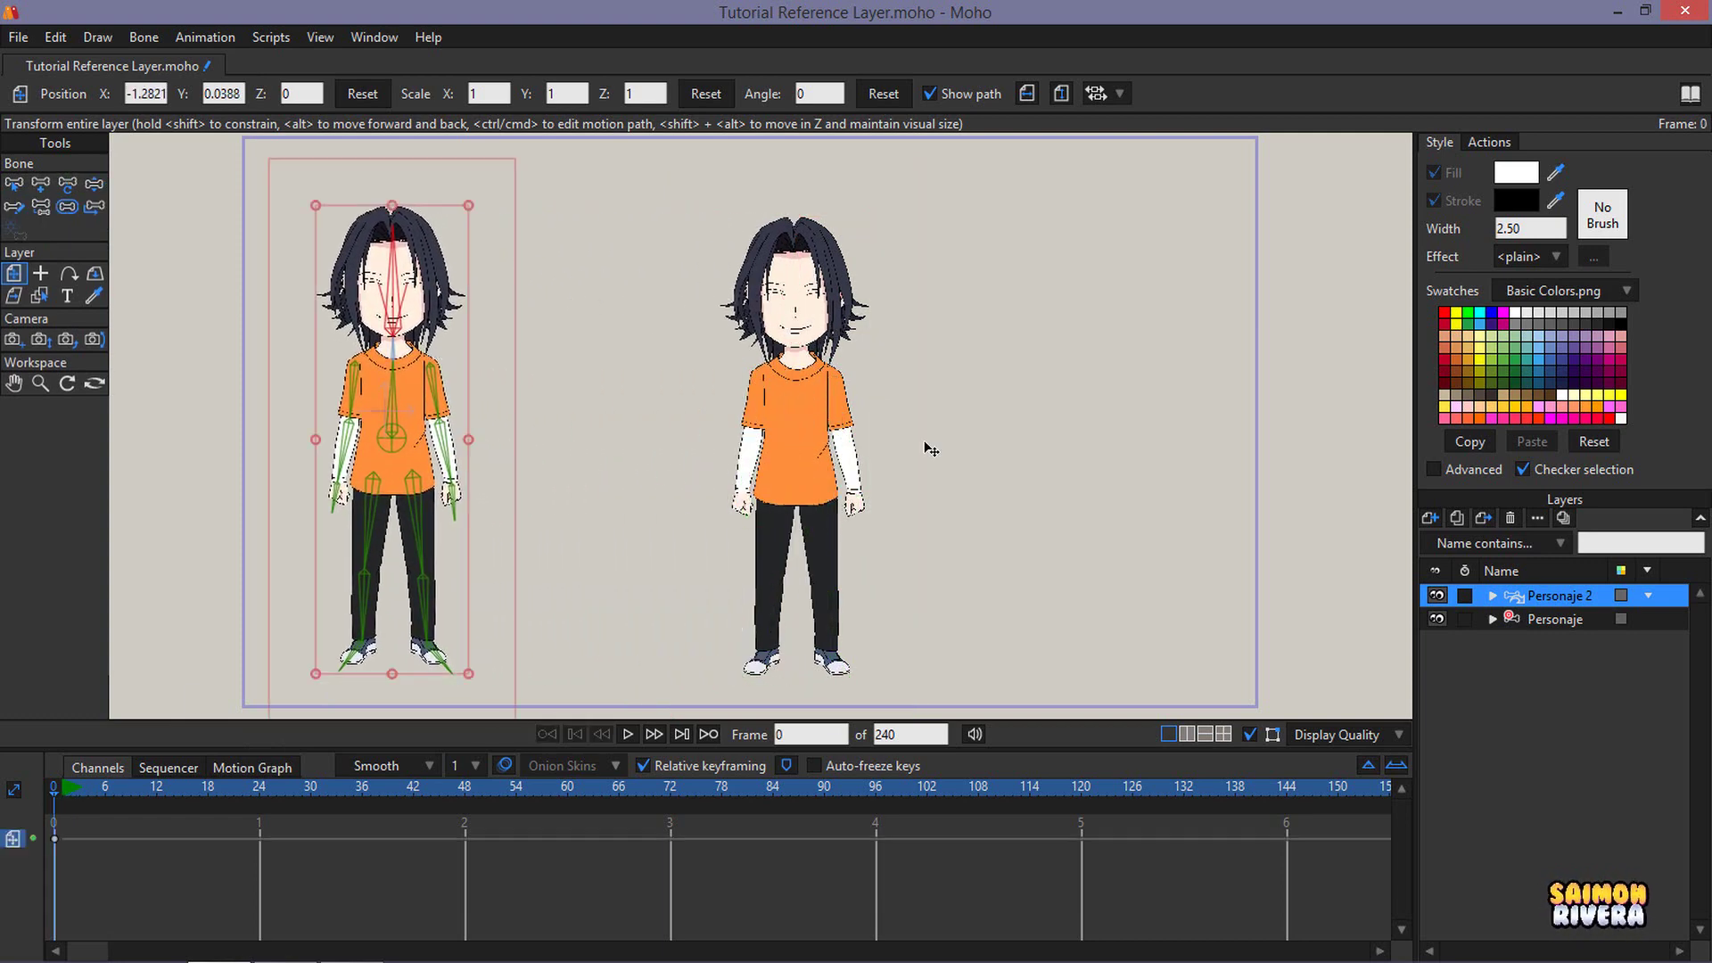
pyautogui.click(1565, 619)
pyautogui.moveTo(869, 463); pyautogui.dragTo(1098, 463)
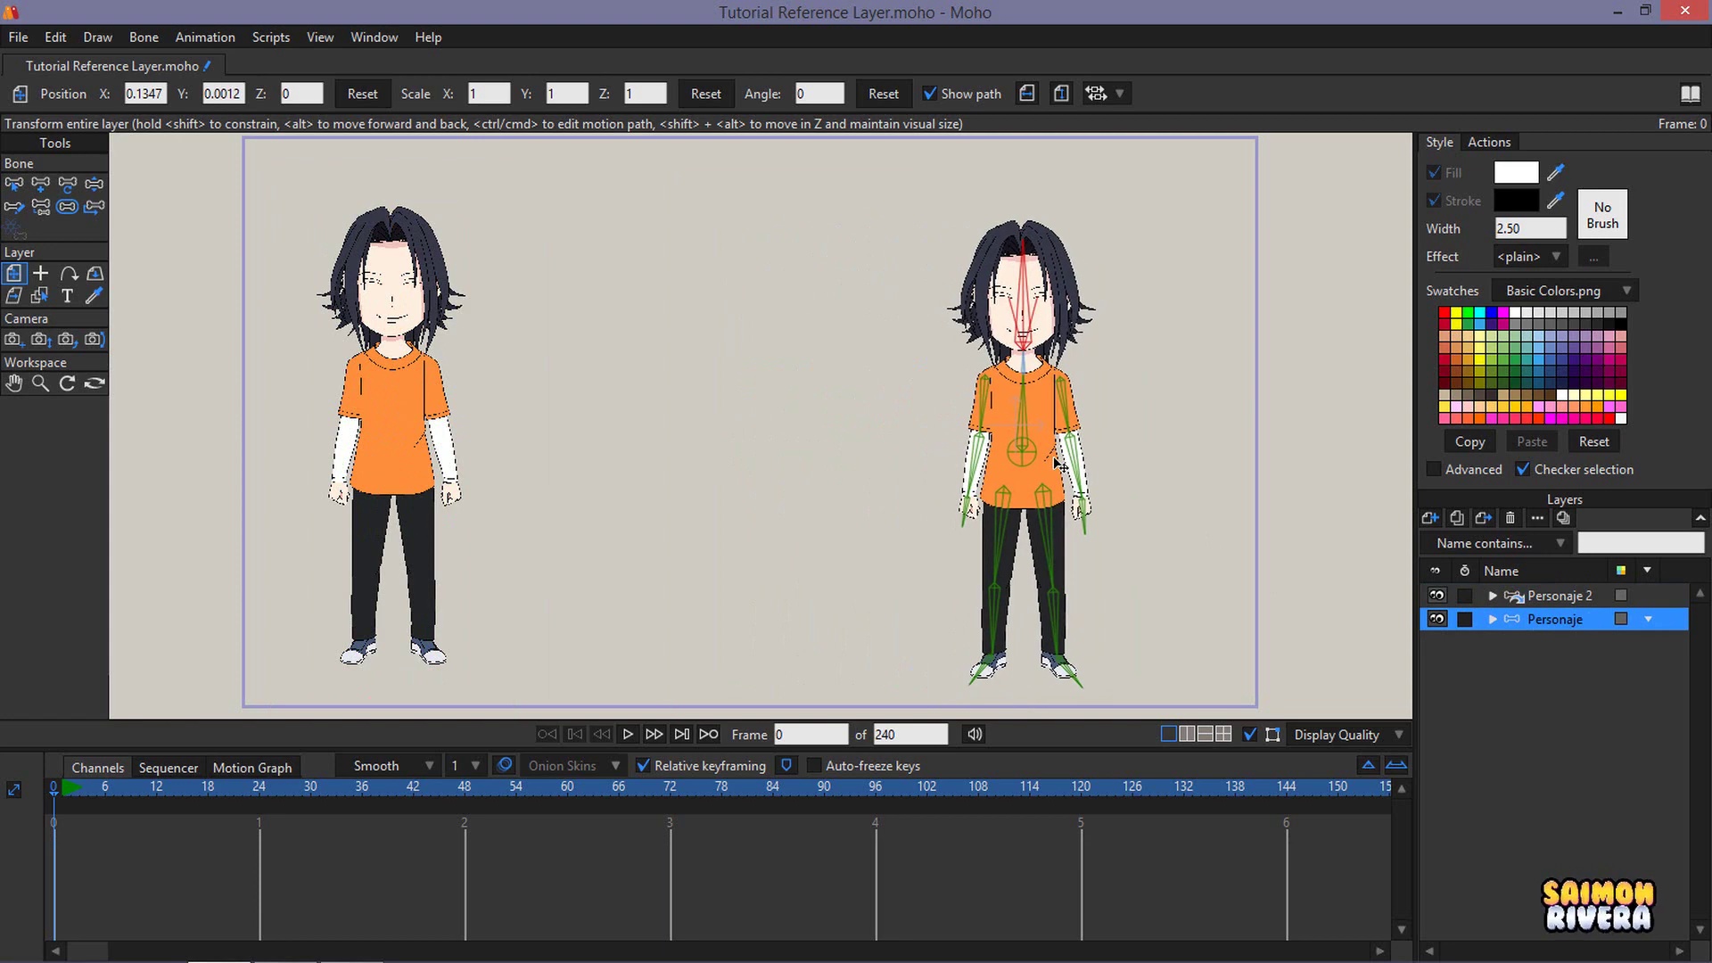
pyautogui.click(1547, 595)
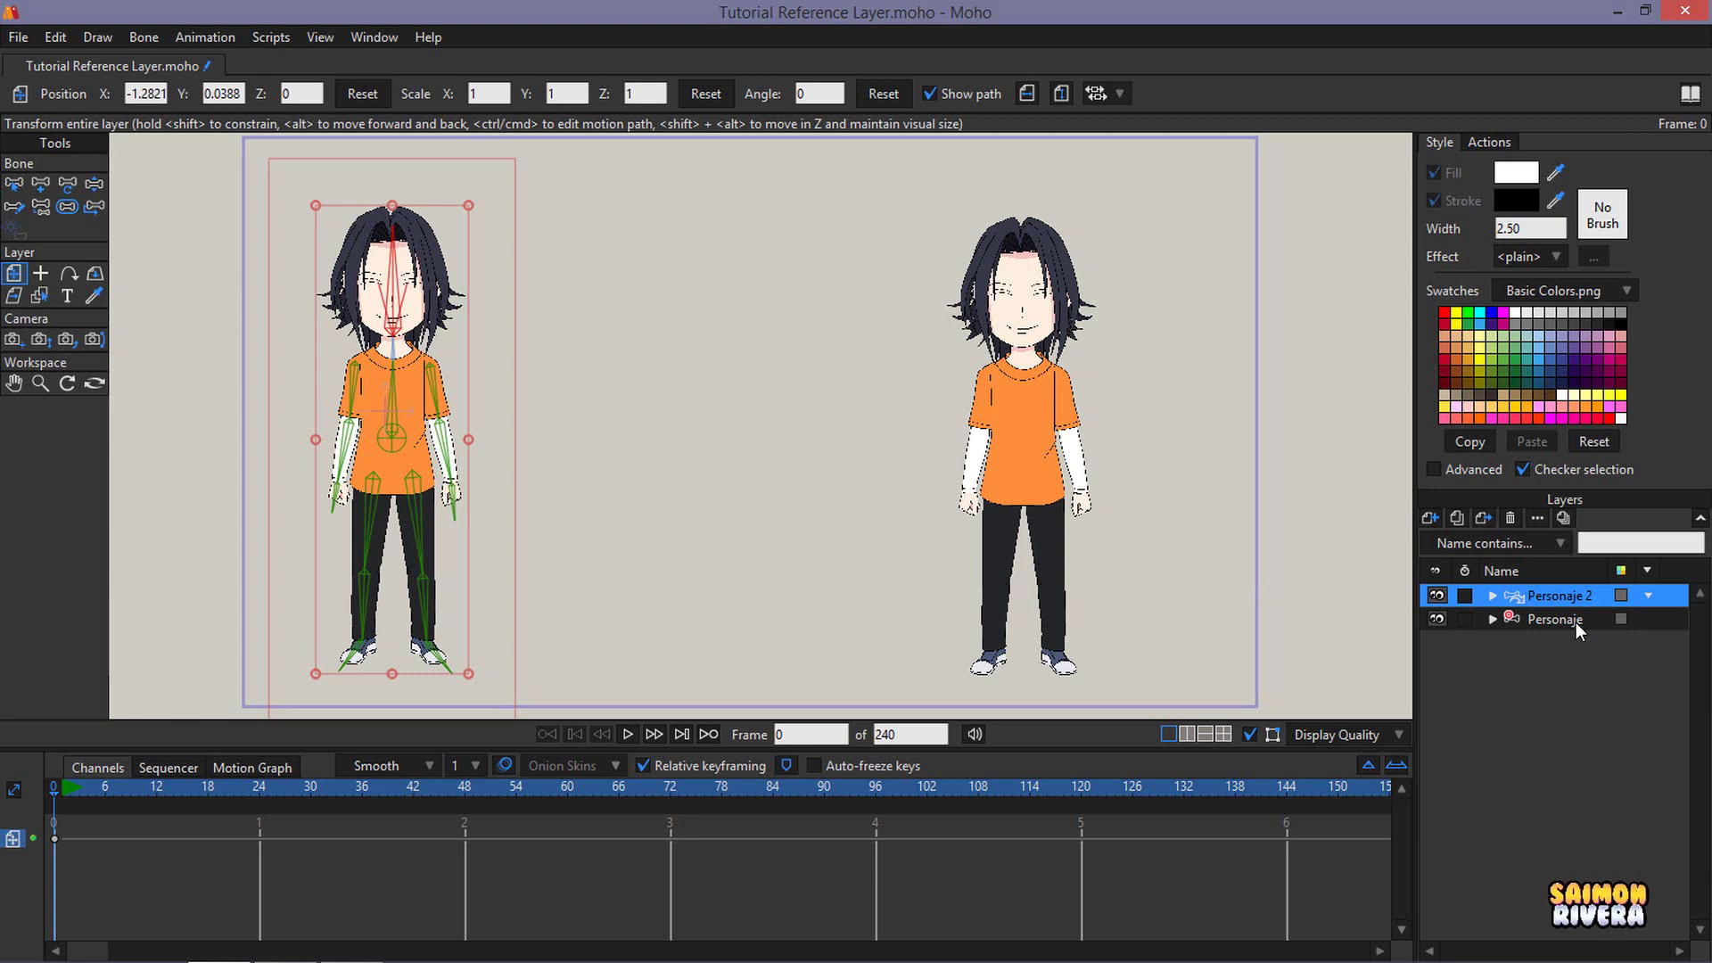
pyautogui.click(1492, 595)
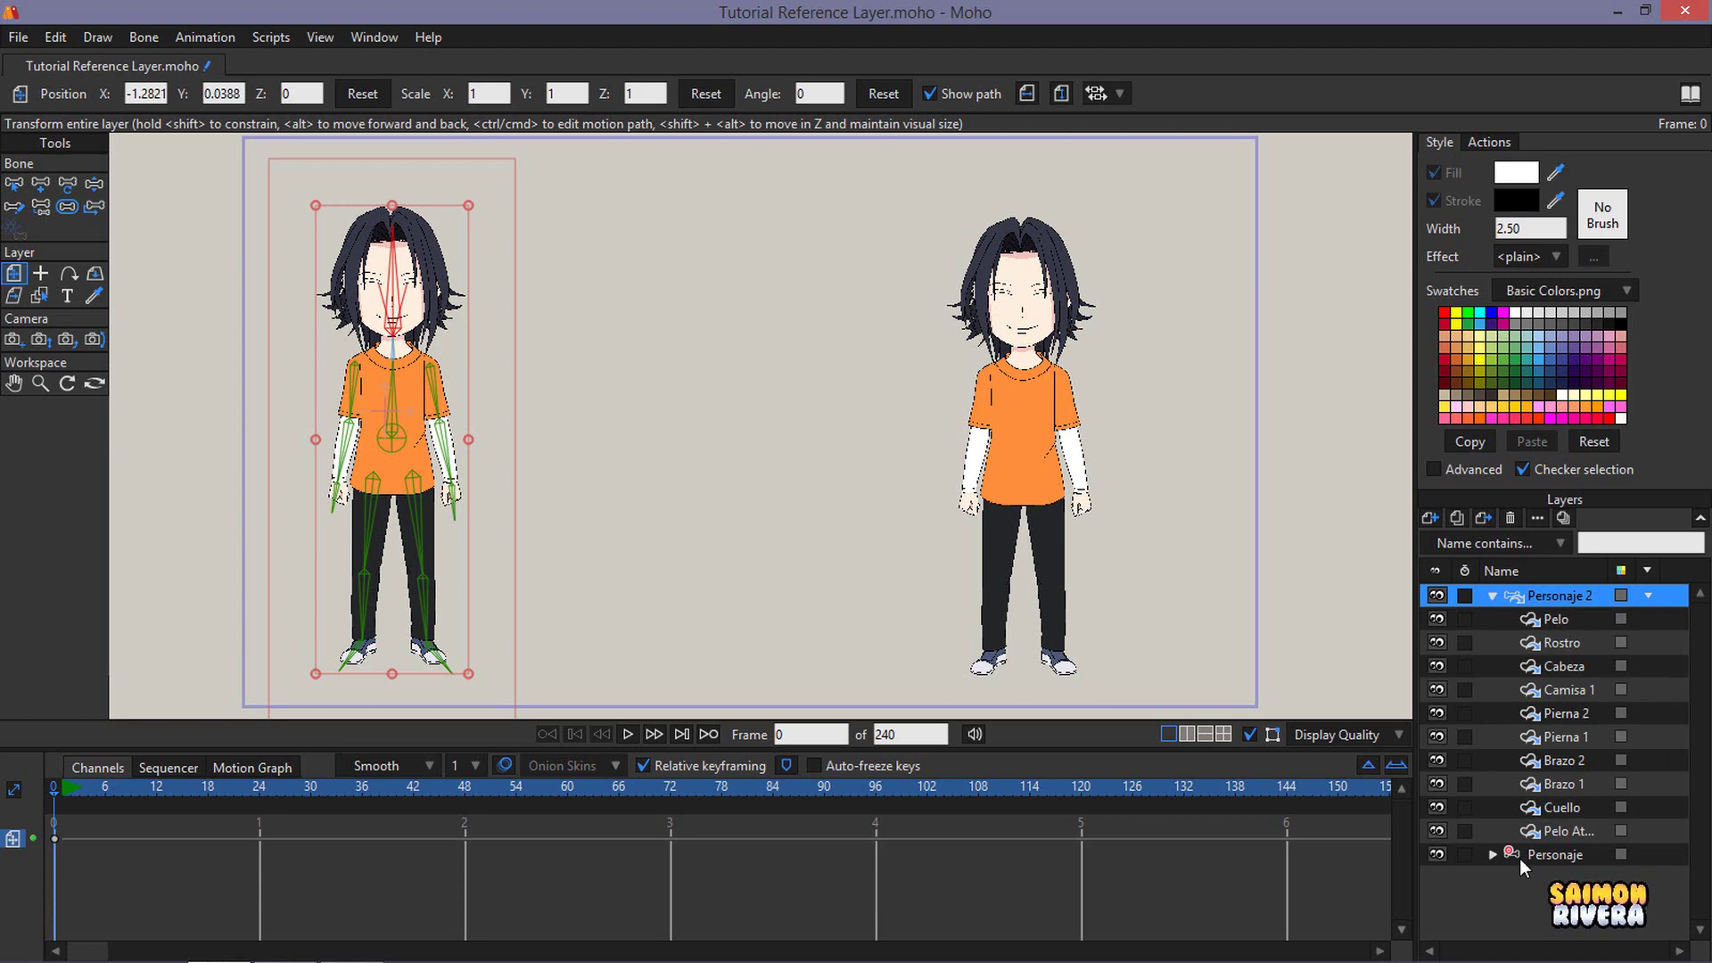
pyautogui.click(1492, 596)
# - Pose both arms of the original Personaje outward from the body at frame 24 using Manipulate Bones
pyautogui.click(1513, 615)
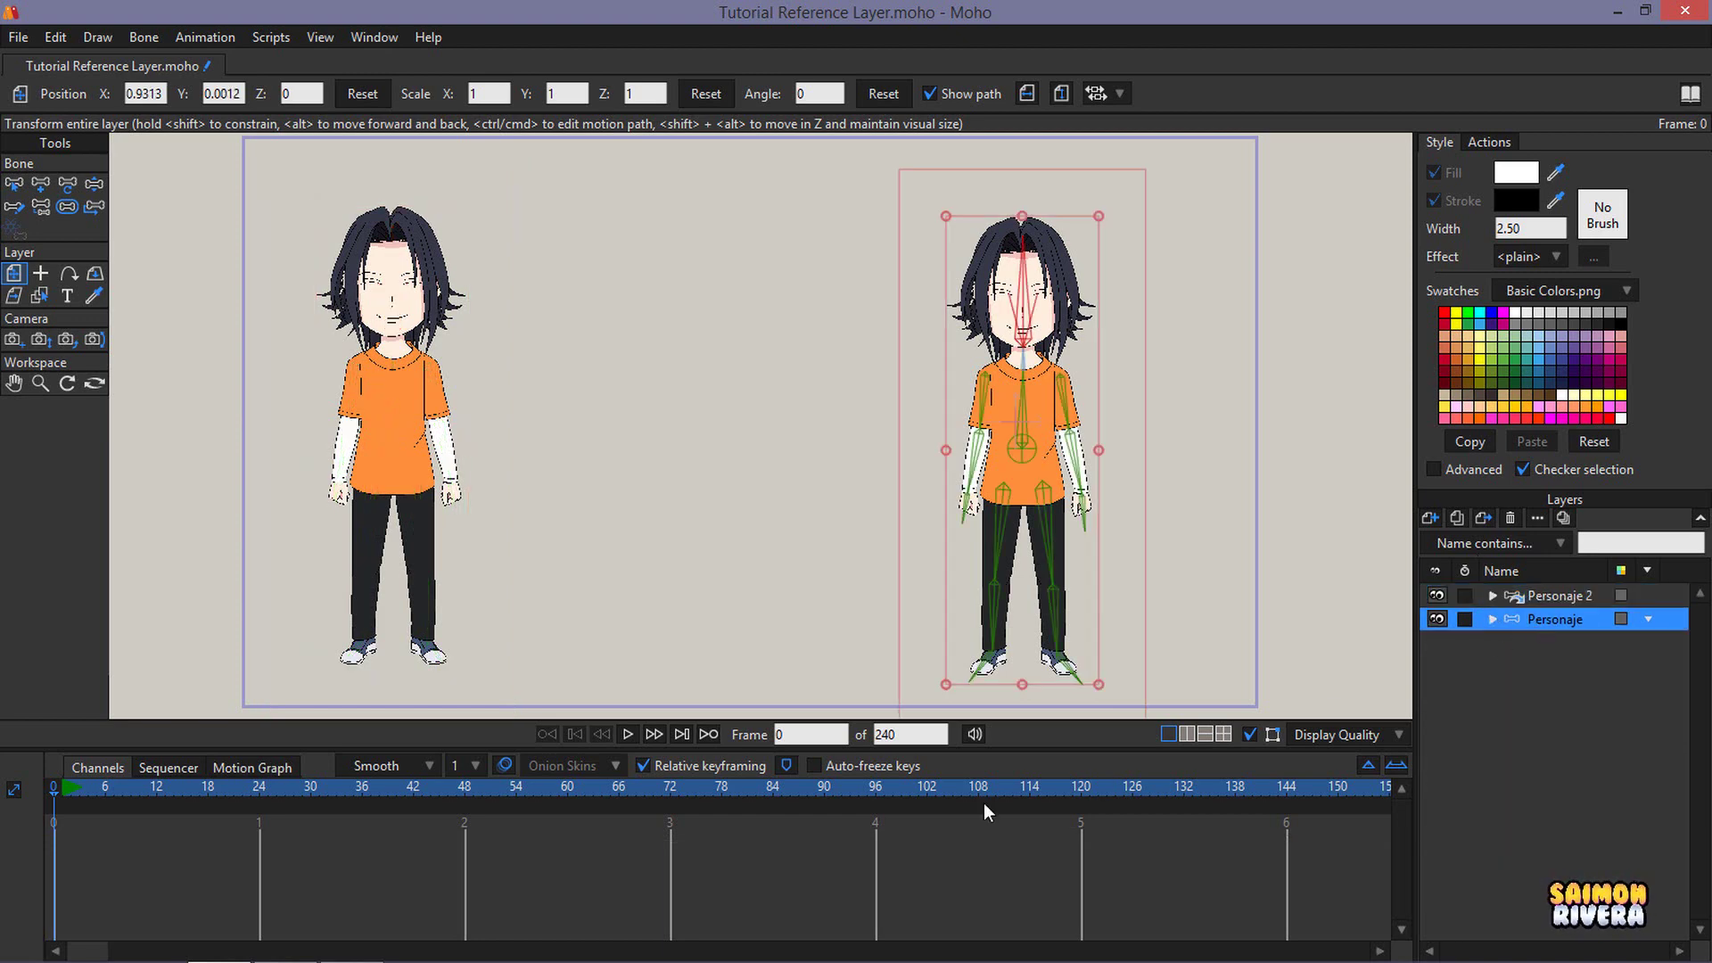
pyautogui.click(253, 791)
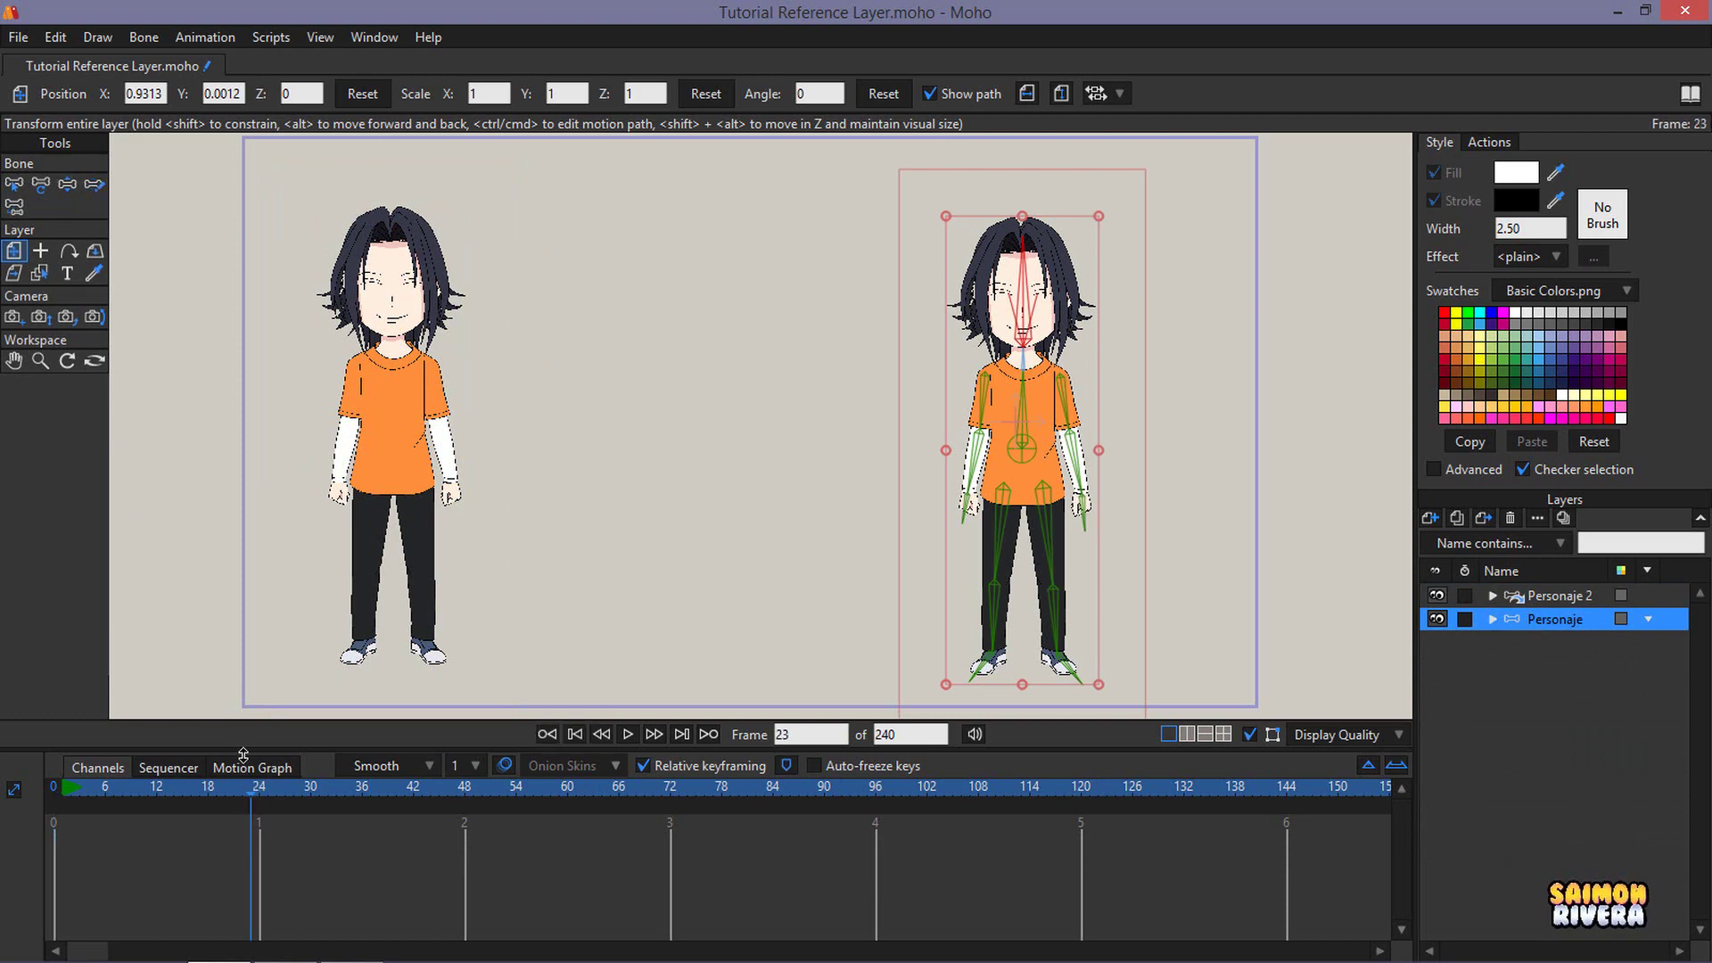
pyautogui.click(259, 789)
pyautogui.click(67, 185)
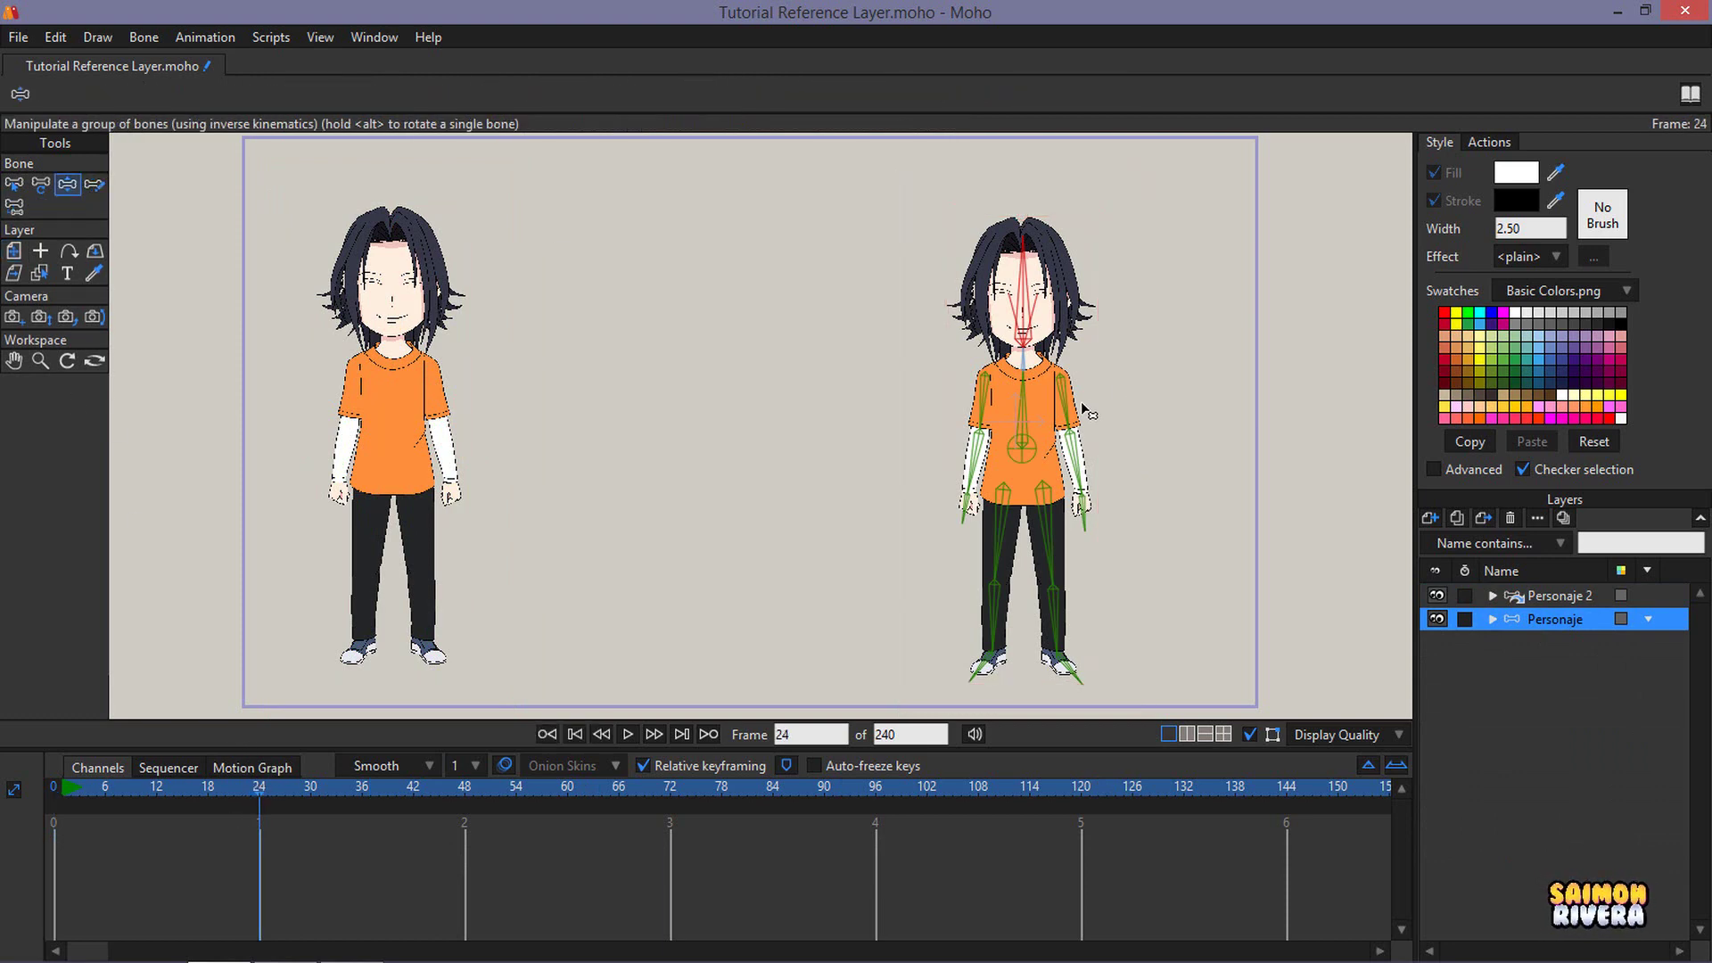
pyautogui.moveTo(1081, 401); pyautogui.dragTo(1103, 492)
pyautogui.moveTo(972, 426); pyautogui.dragTo(938, 423)
# - Adjust both leg bones of the original Personaje at frame 24 into a slightly spread stance
pyautogui.moveTo(1052, 543); pyautogui.dragTo(990, 546)
pyautogui.click(990, 551)
pyautogui.moveTo(1089, 604); pyautogui.dragTo(1061, 621)
pyautogui.moveTo(1052, 560); pyautogui.dragTo(1000, 545)
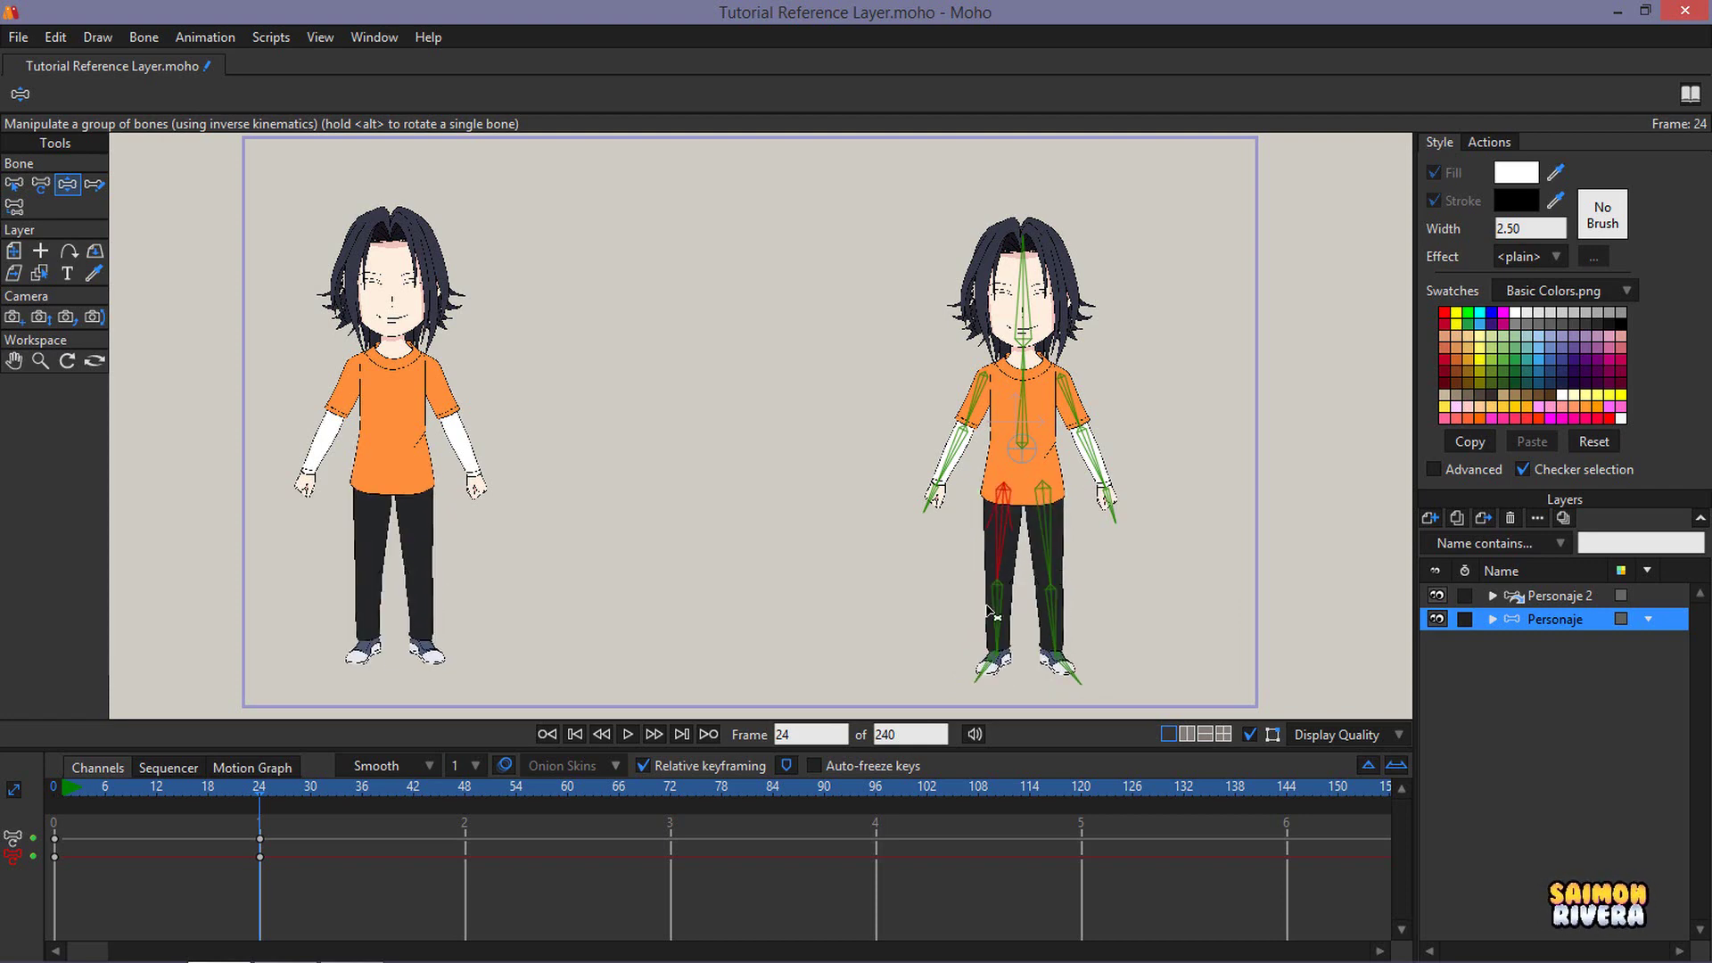
pyautogui.moveTo(987, 606); pyautogui.dragTo(987, 617)
pyautogui.moveTo(1055, 557); pyautogui.dragTo(1057, 565)
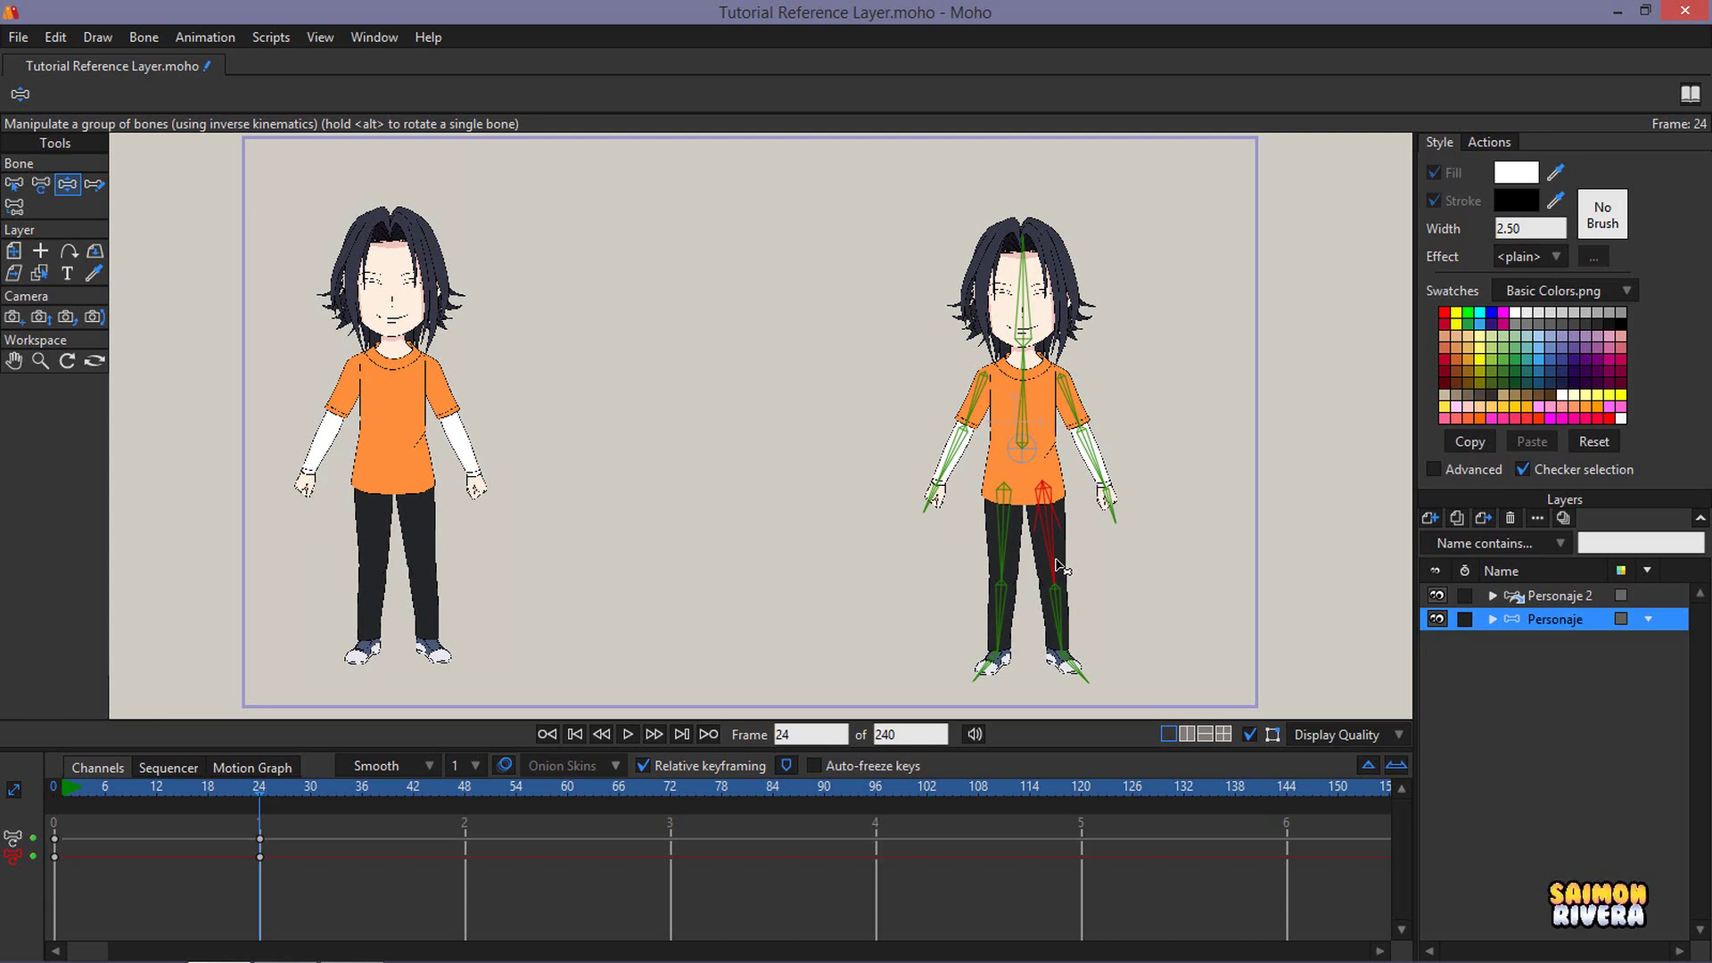
pyautogui.moveTo(1052, 564); pyautogui.dragTo(1056, 571)
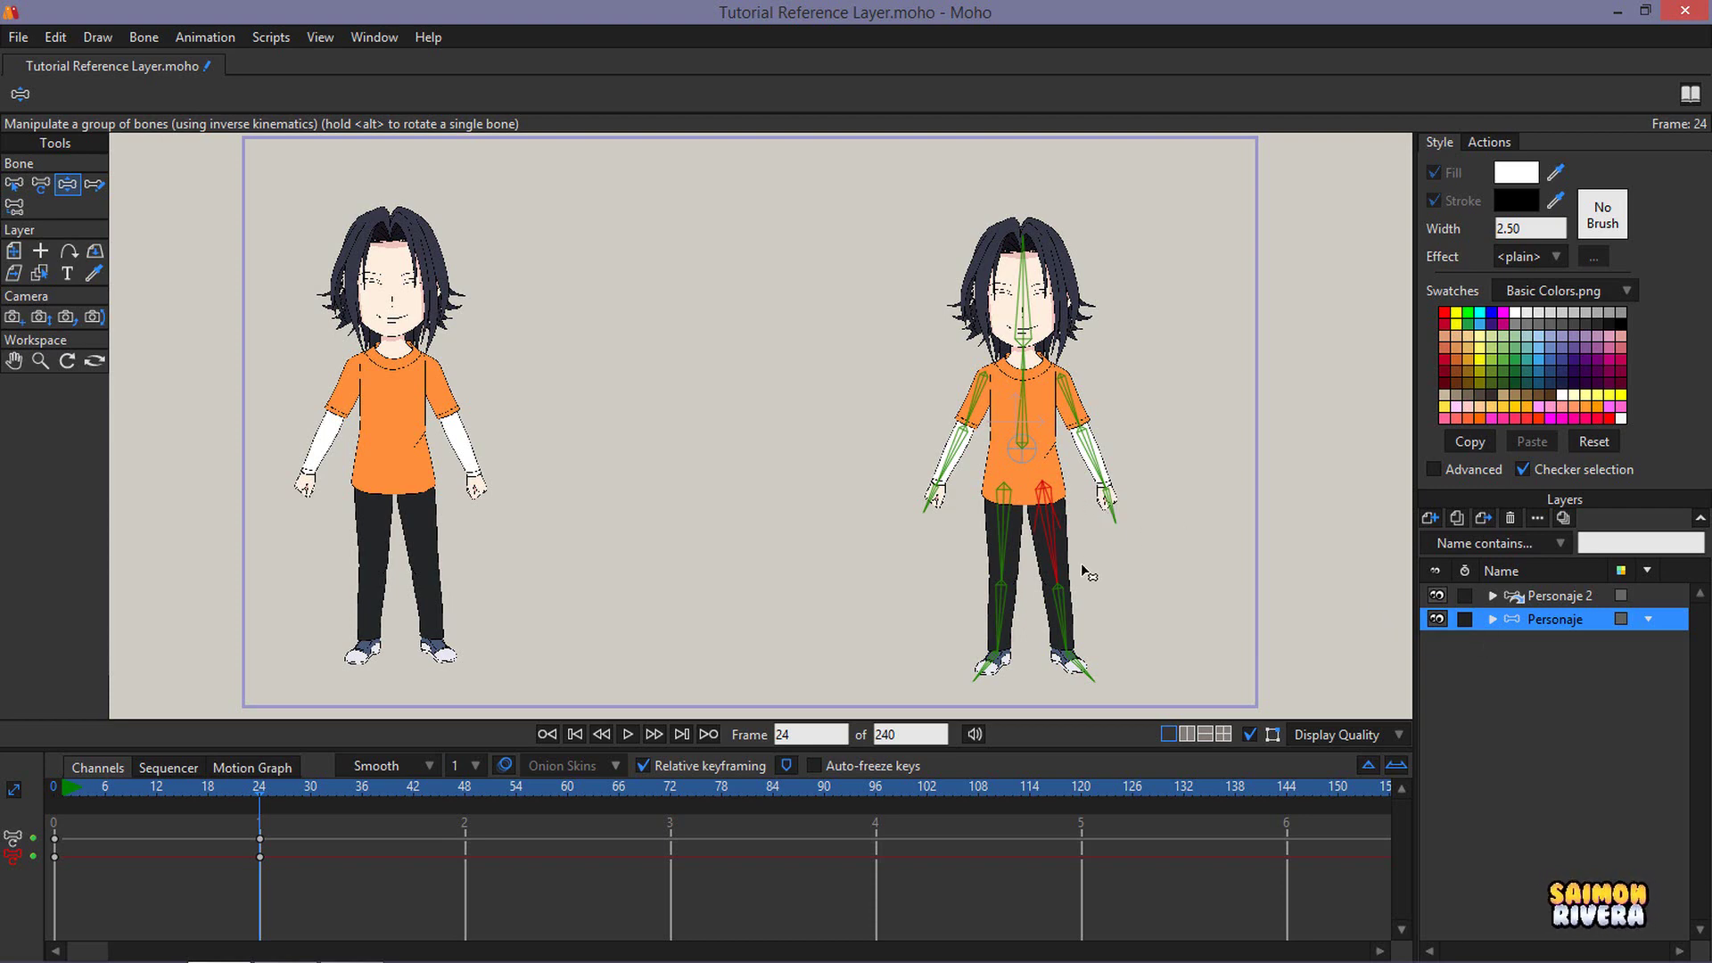
pyautogui.moveTo(1086, 572); pyautogui.dragTo(1010, 564)
# - Try rotating one arm of the Personaje 2 reference toward the body at frame 24, and undo the change
pyautogui.click(1551, 597)
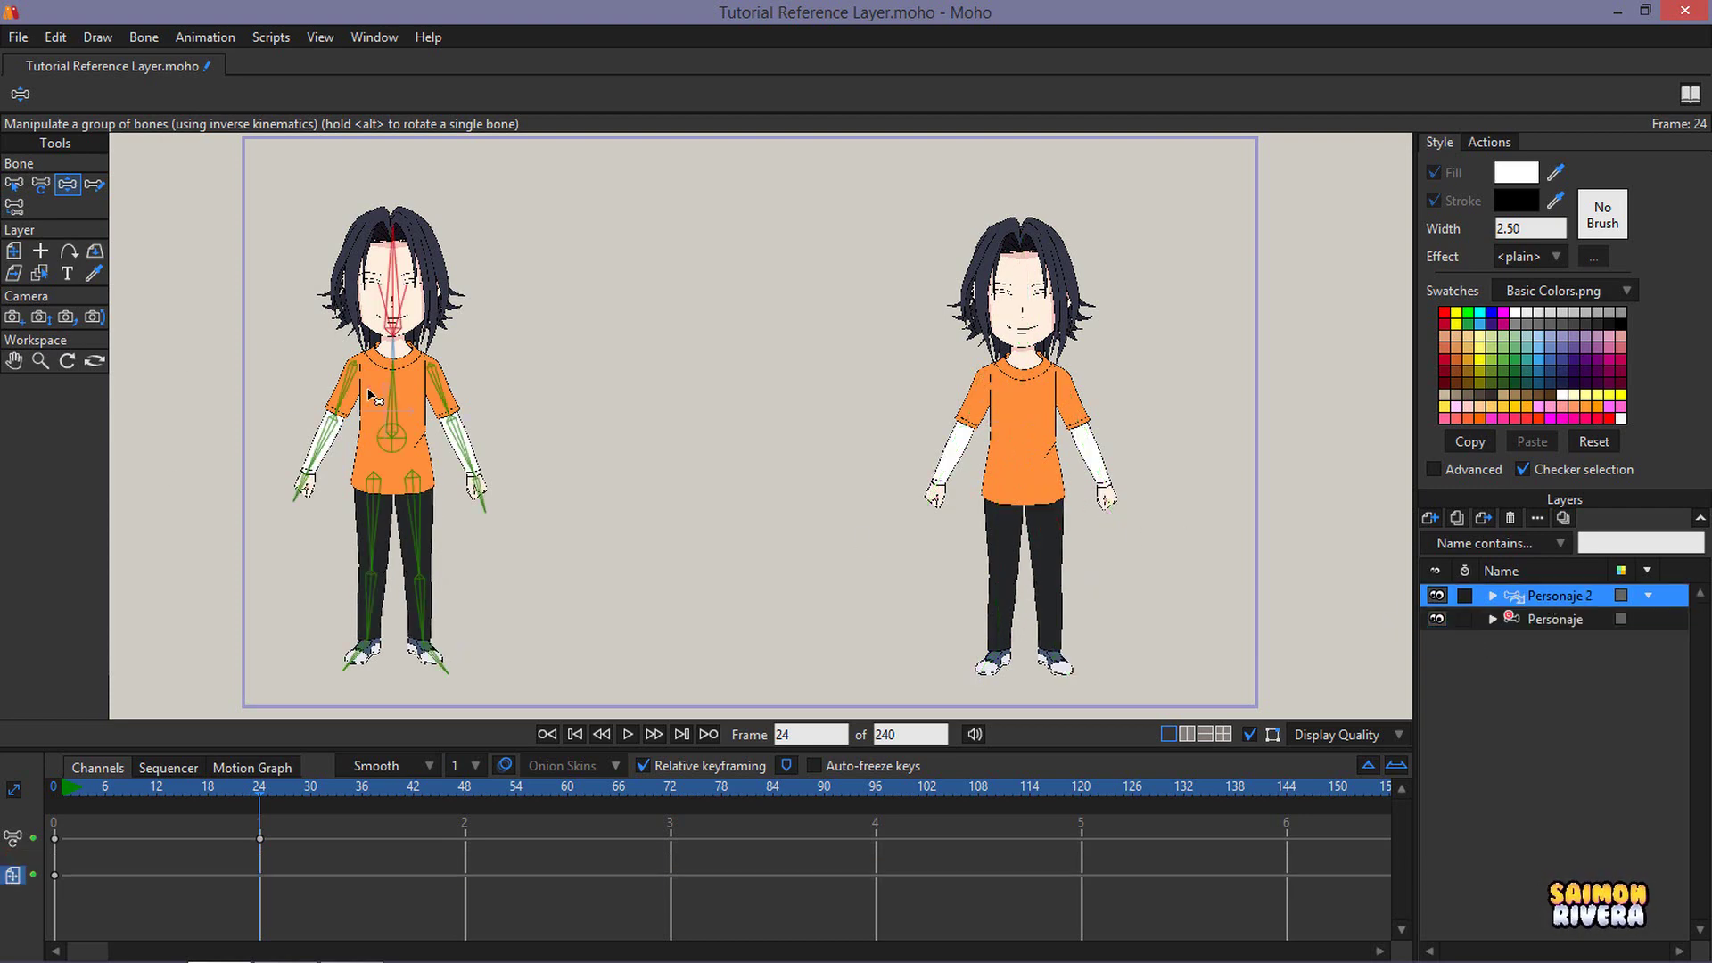
pyautogui.press('0')
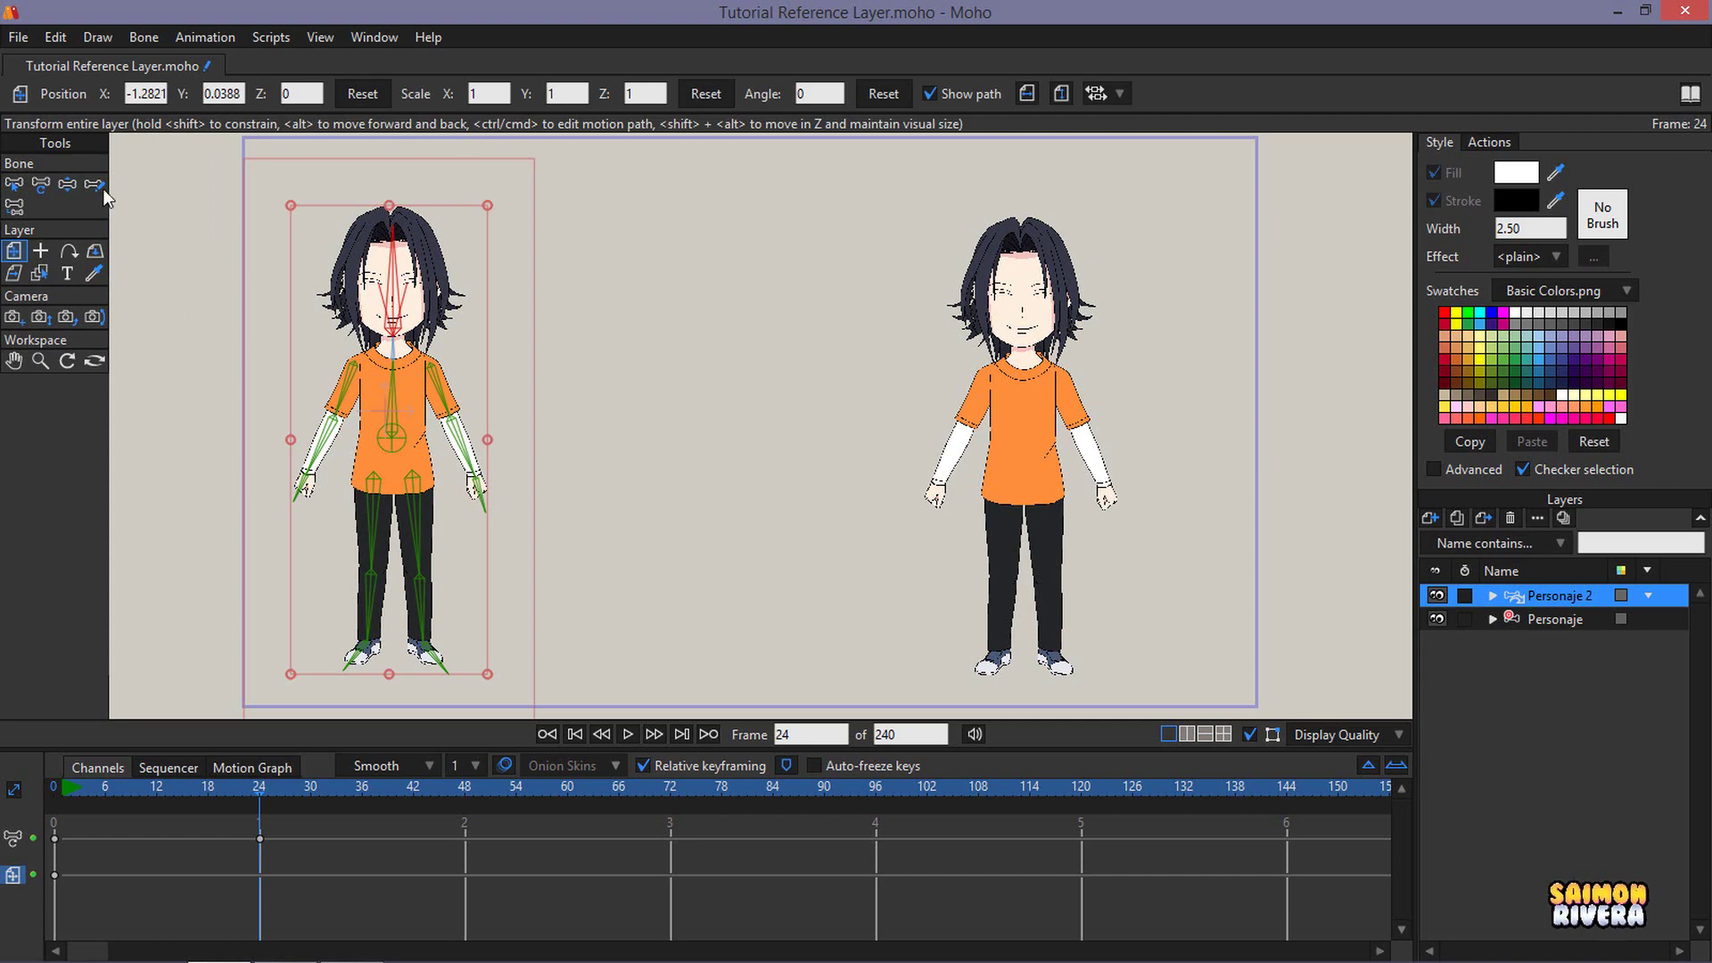
pyautogui.press('z')
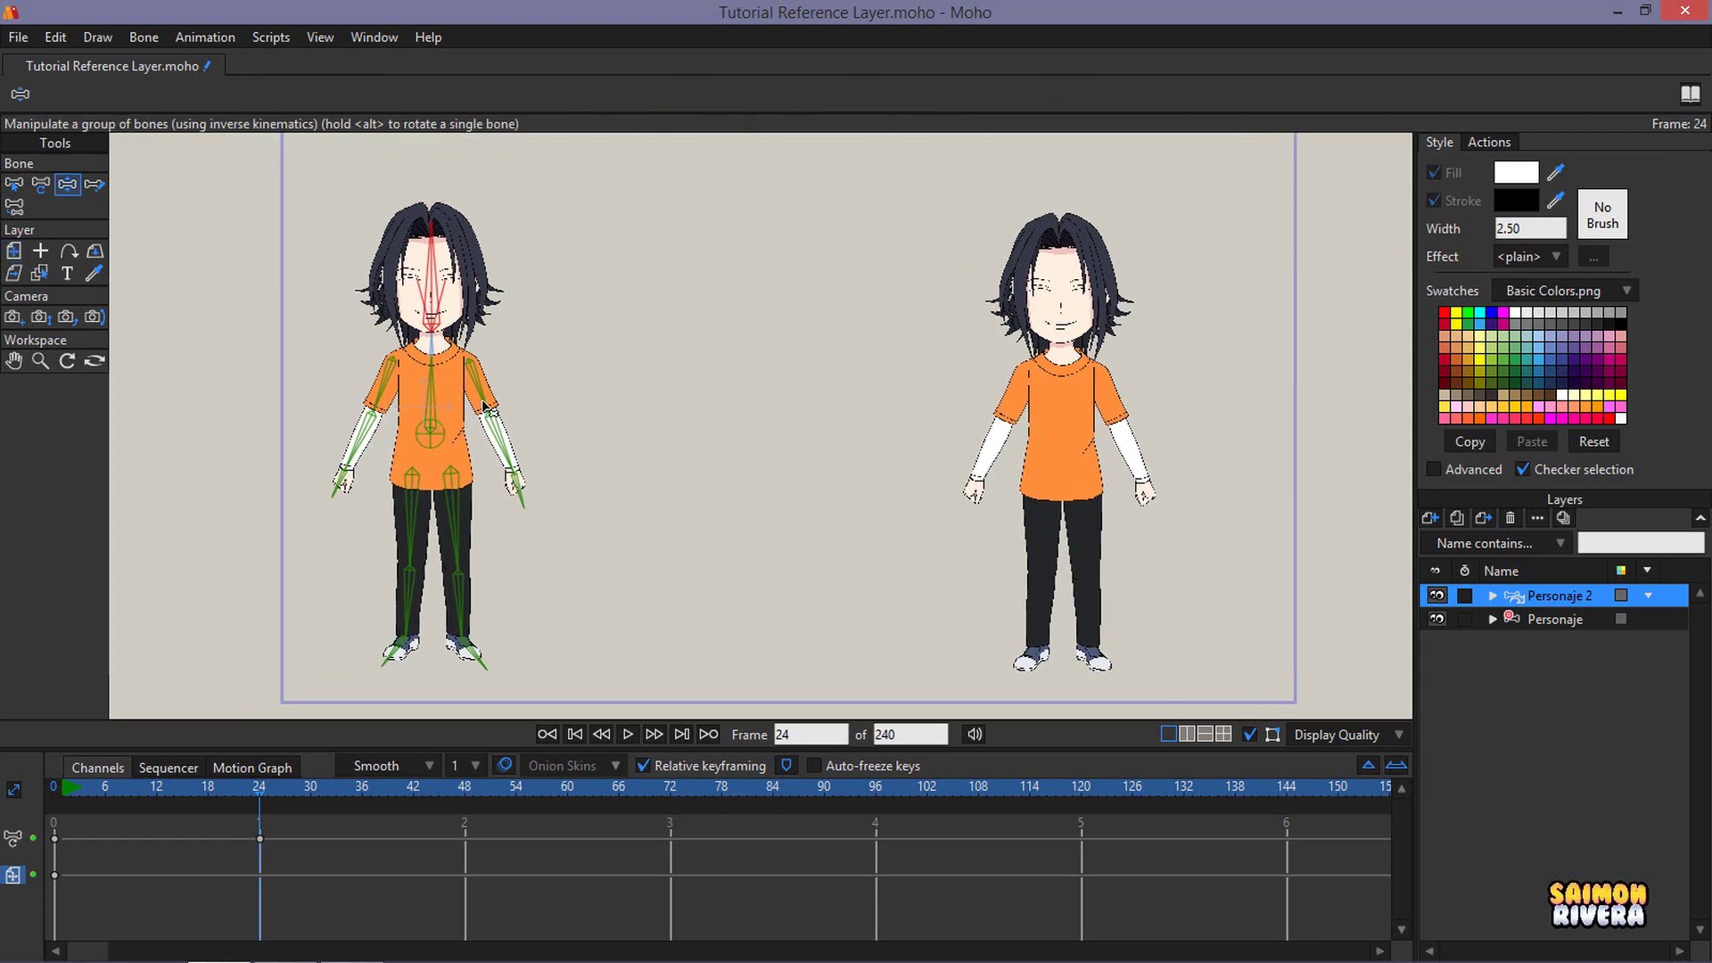
pyautogui.moveTo(498, 413); pyautogui.dragTo(506, 439)
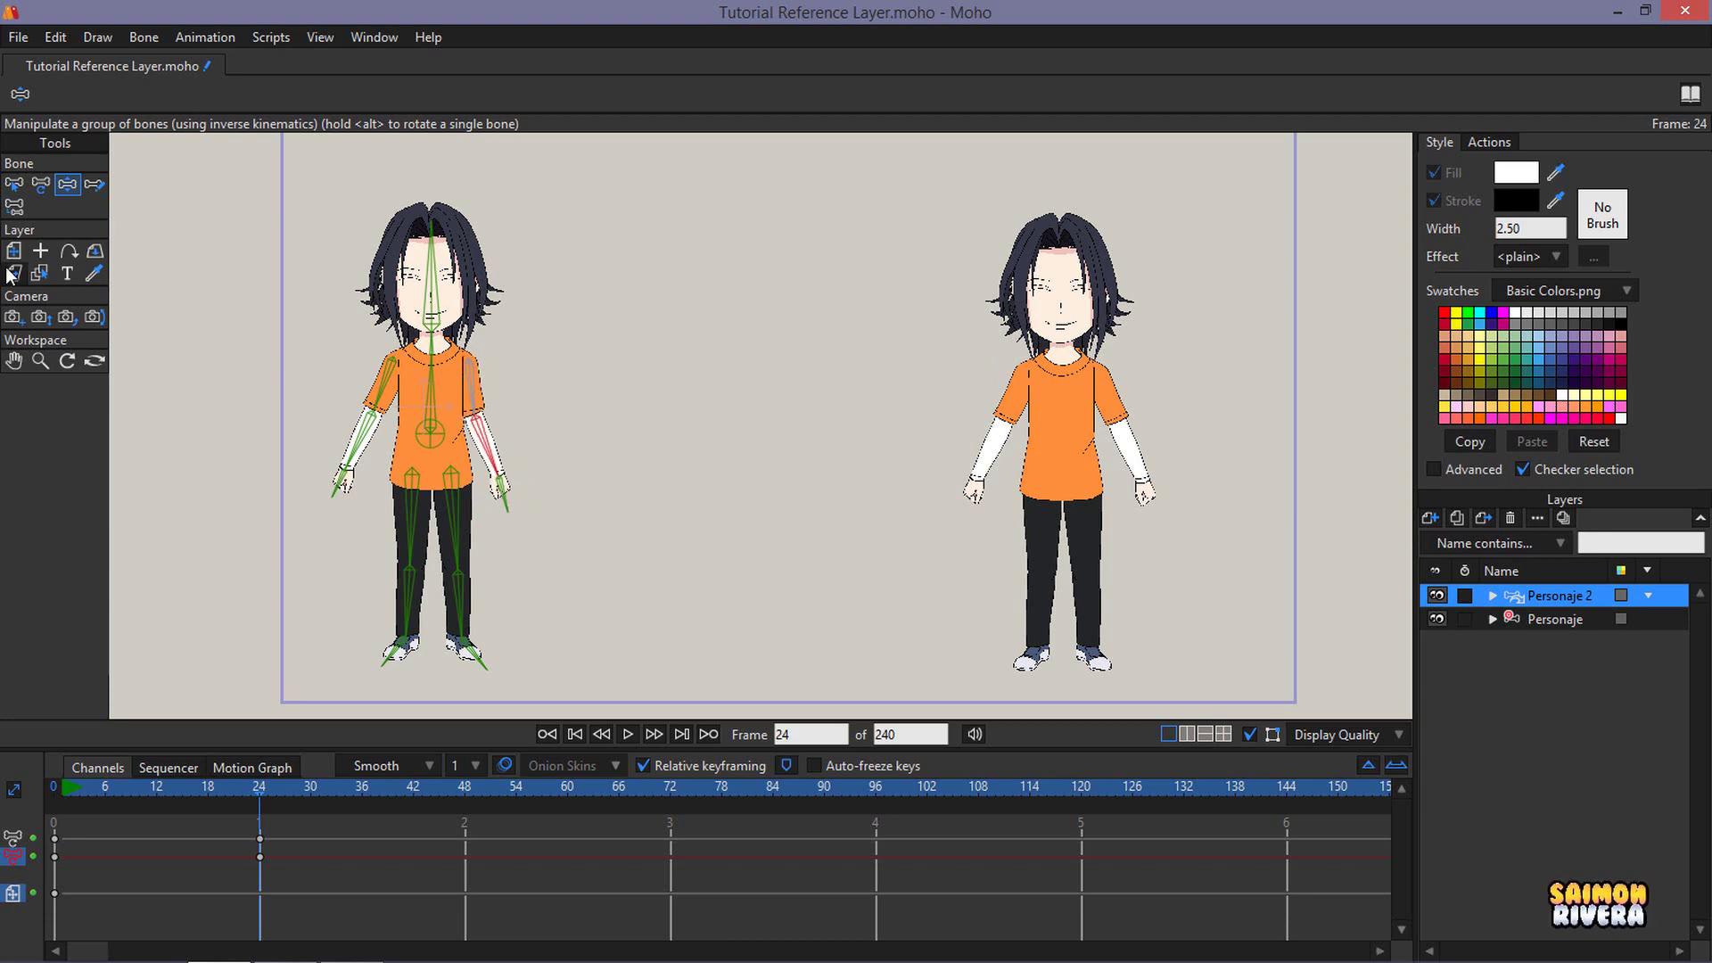
pyautogui.hotkey('ctrl', 'z')
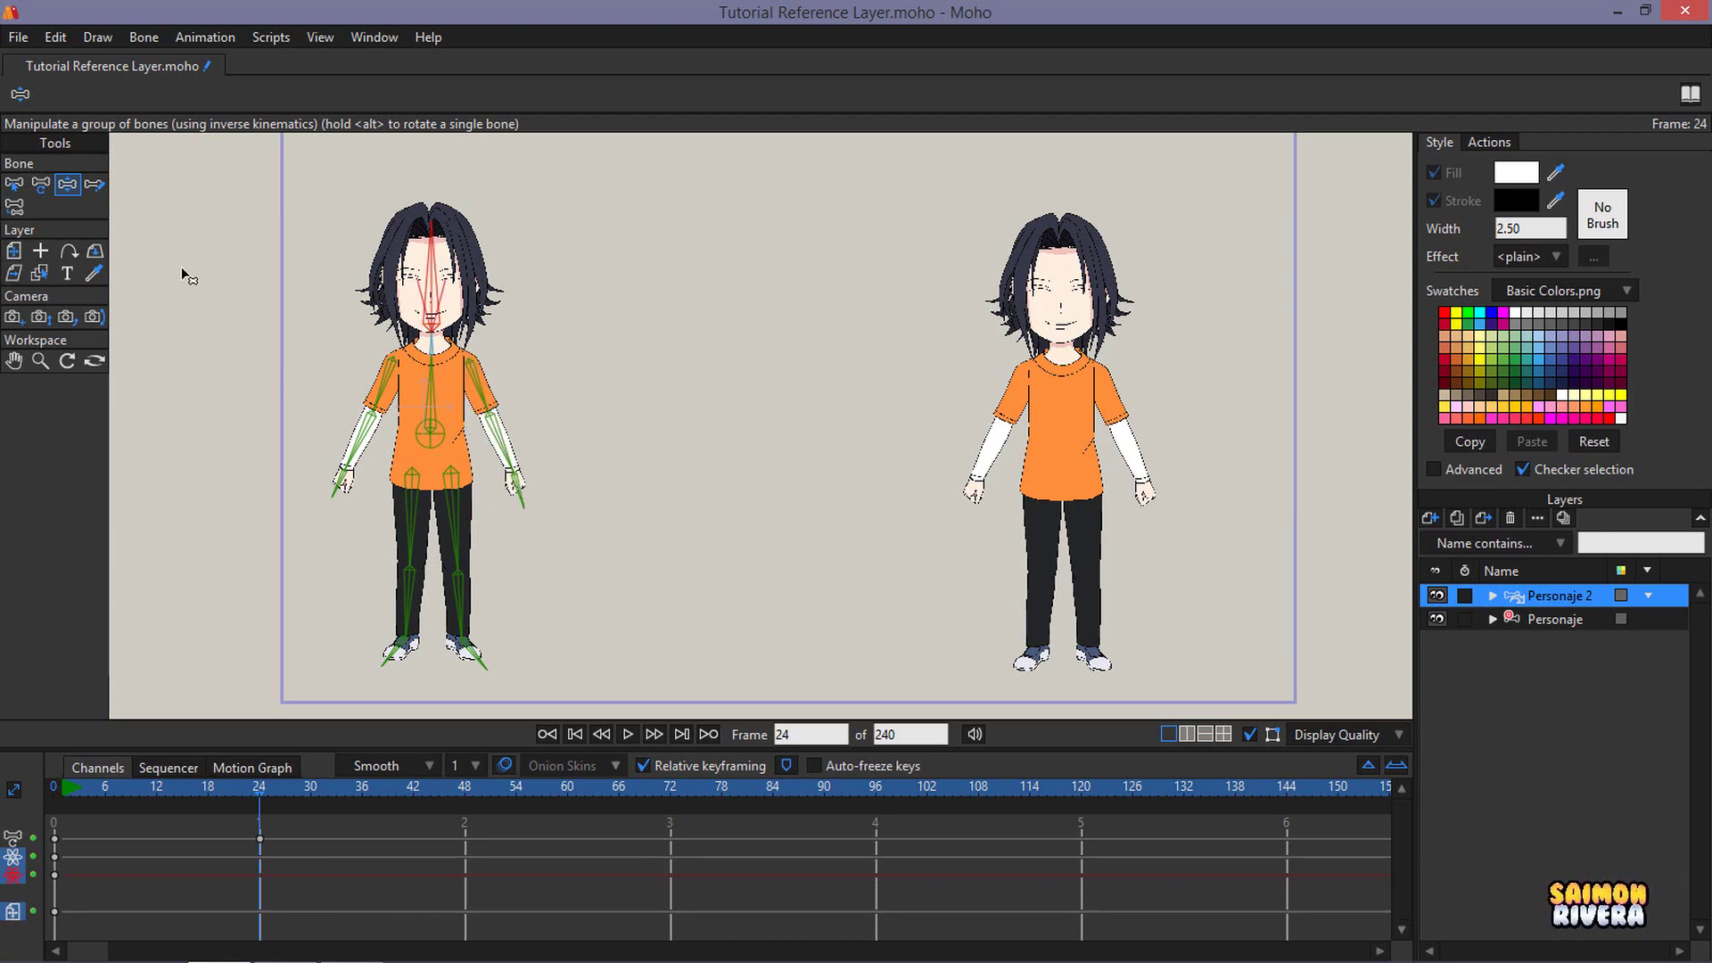
# - Recolour the shirt's torso shape in the original Personaje's Camisa 1 layer to dark red at frame 24
pyautogui.click(1494, 621)
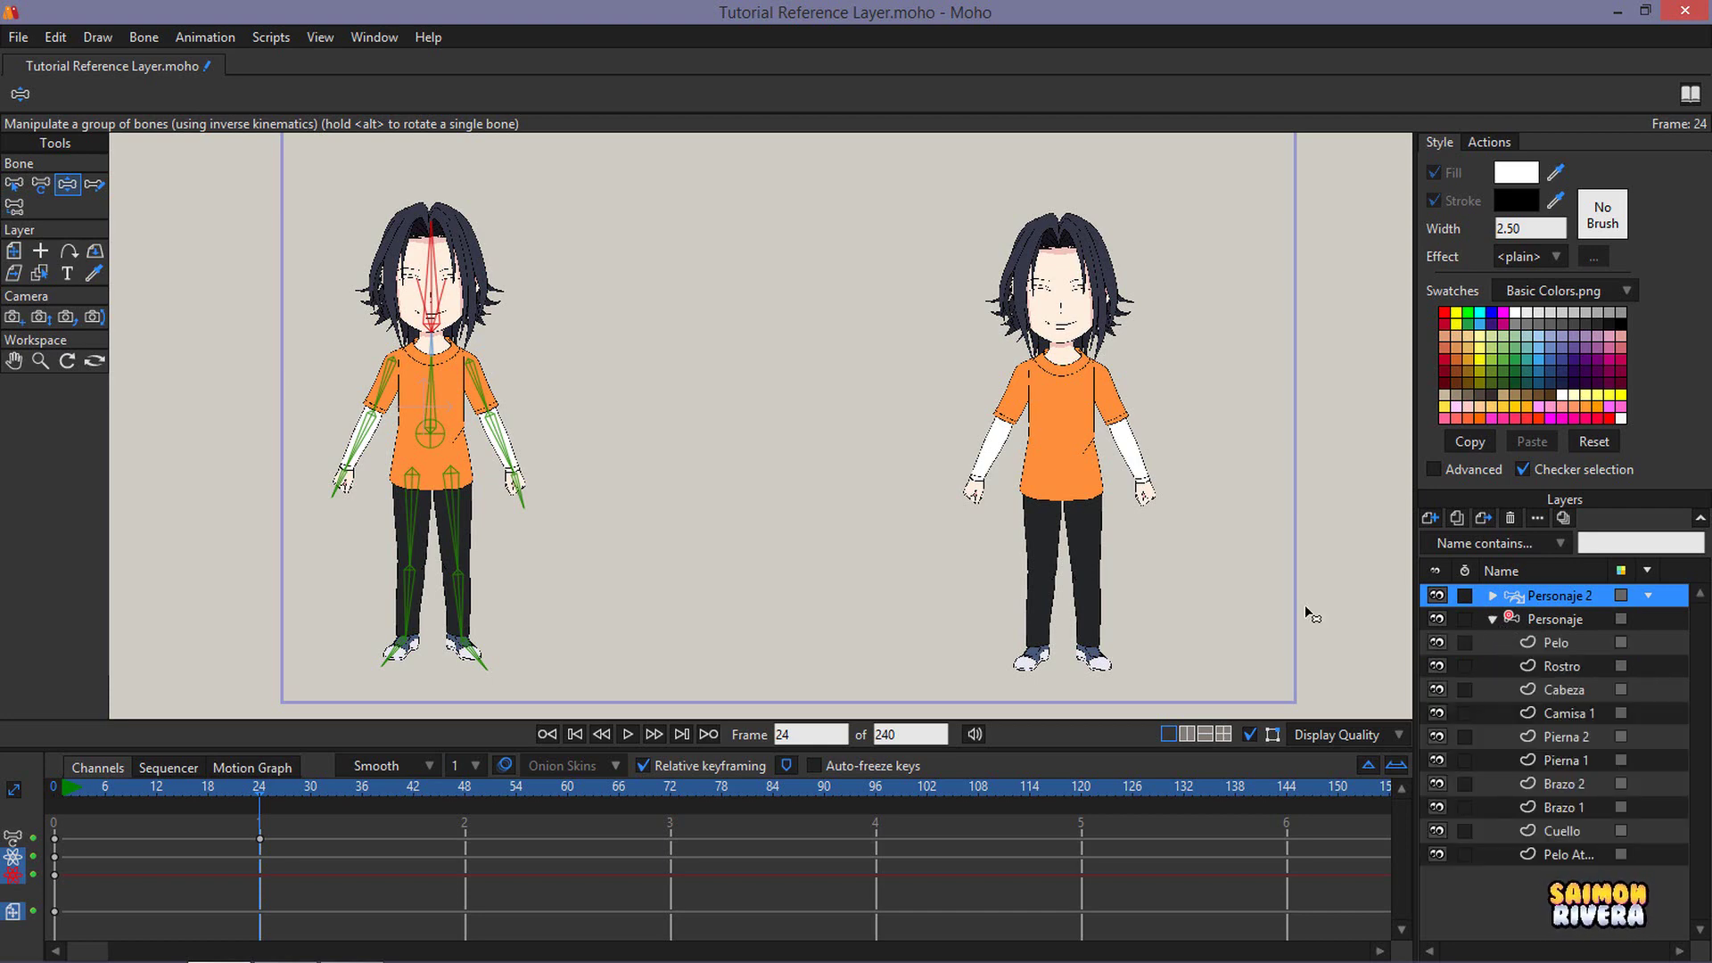
pyautogui.moveTo(1192, 561); pyautogui.dragTo(1058, 556)
pyautogui.scroll(3, 1020, 385)
pyautogui.moveTo(1026, 458); pyautogui.dragTo(1019, 419)
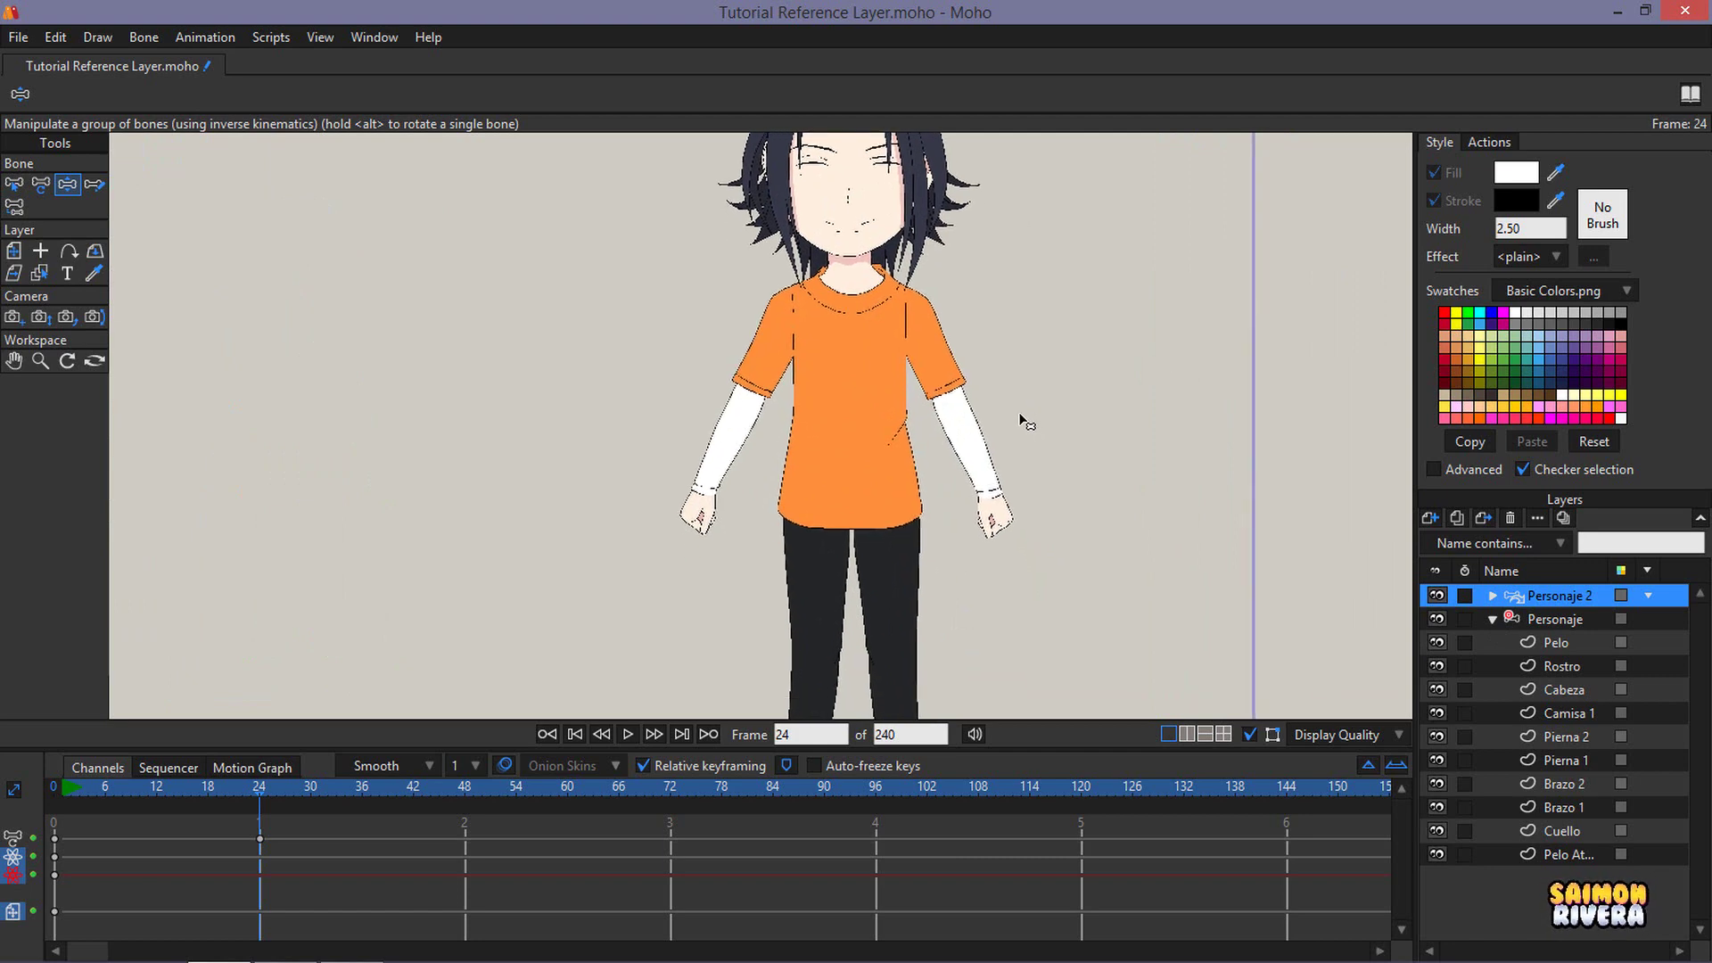
pyautogui.scroll(-3, 1000, 392)
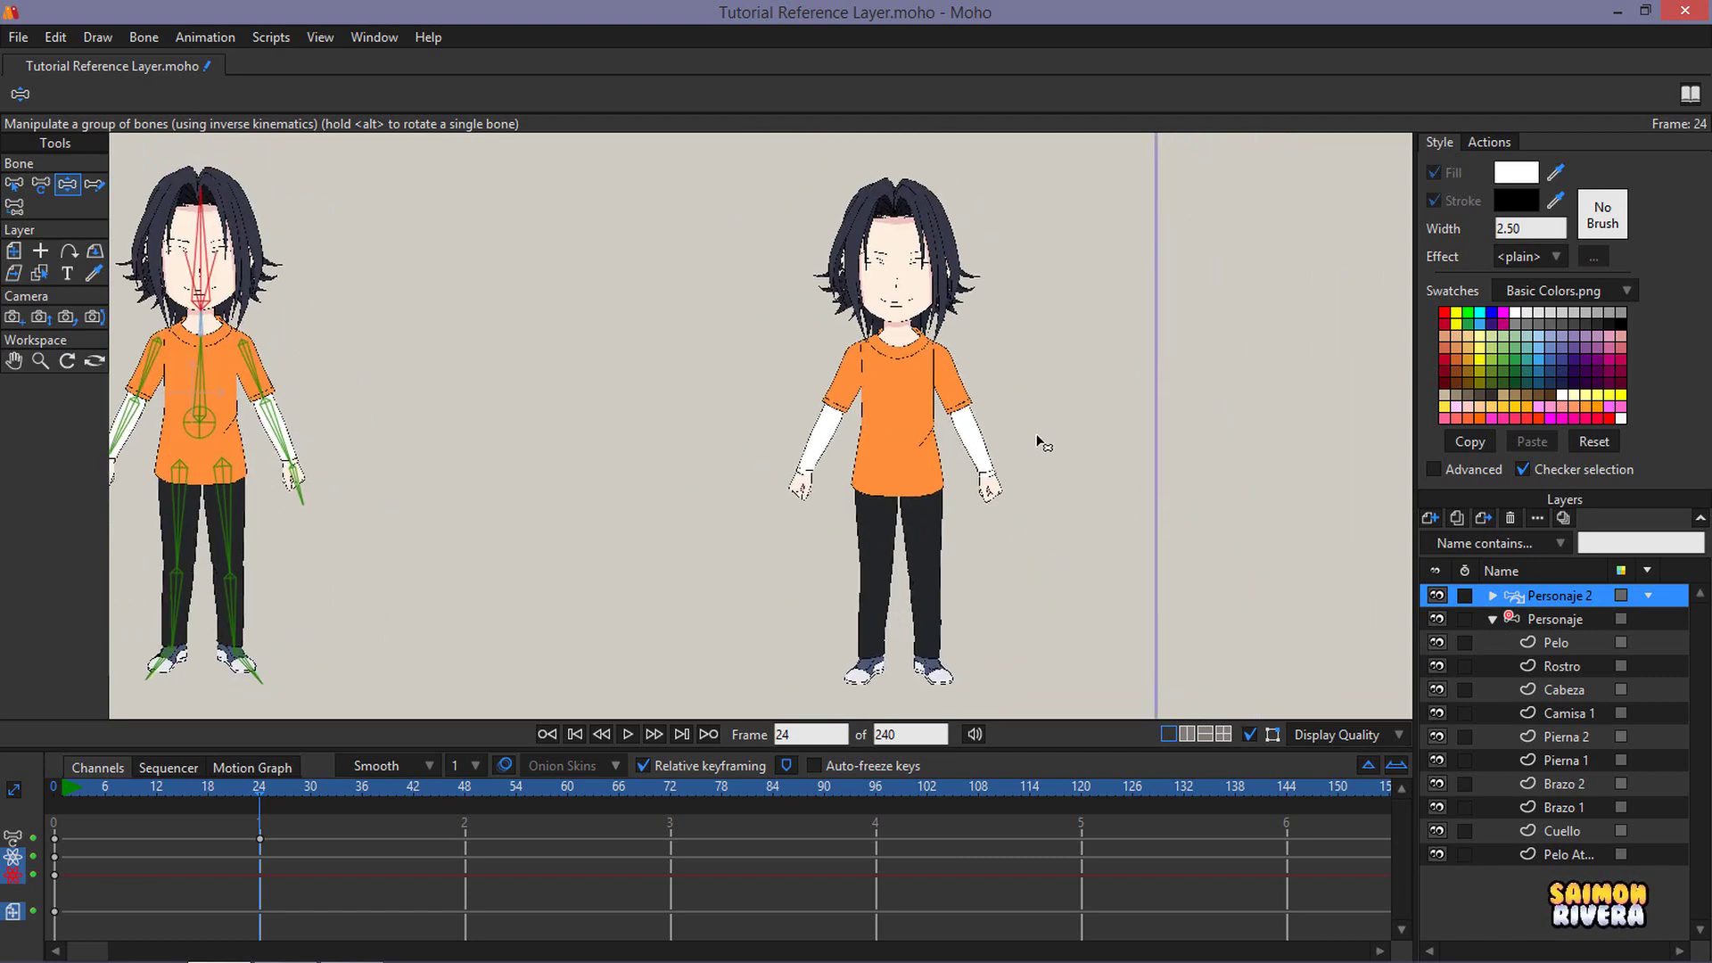
pyautogui.click(1571, 713)
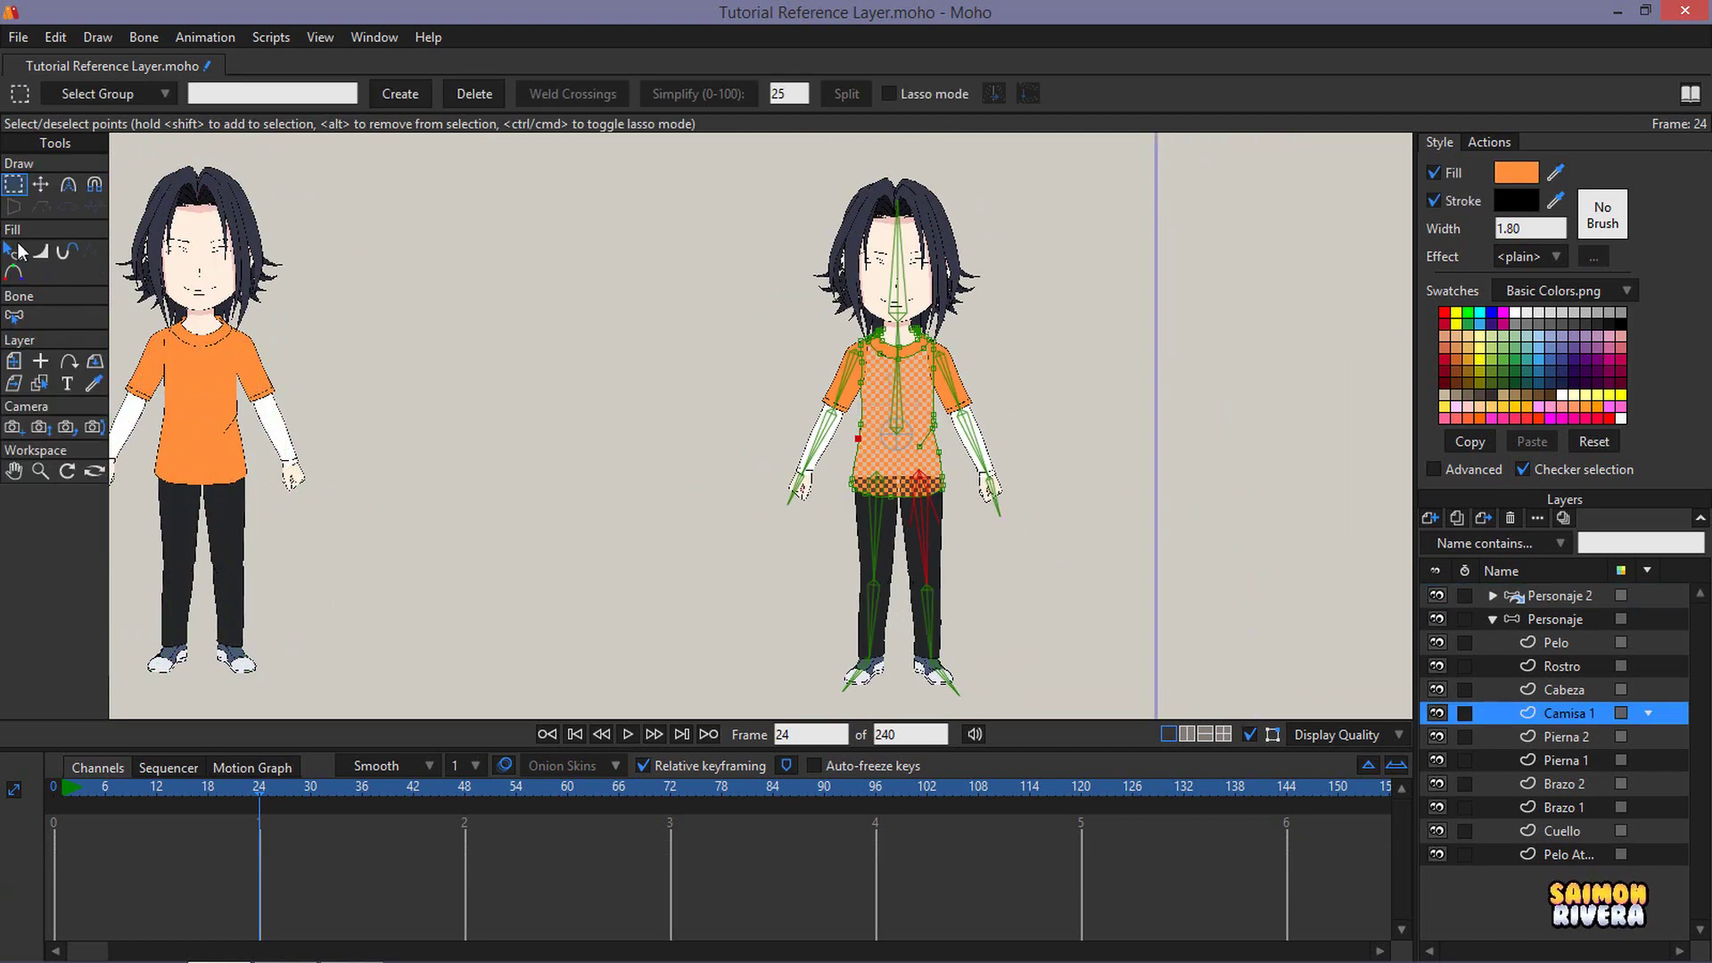
pyautogui.click(17, 254)
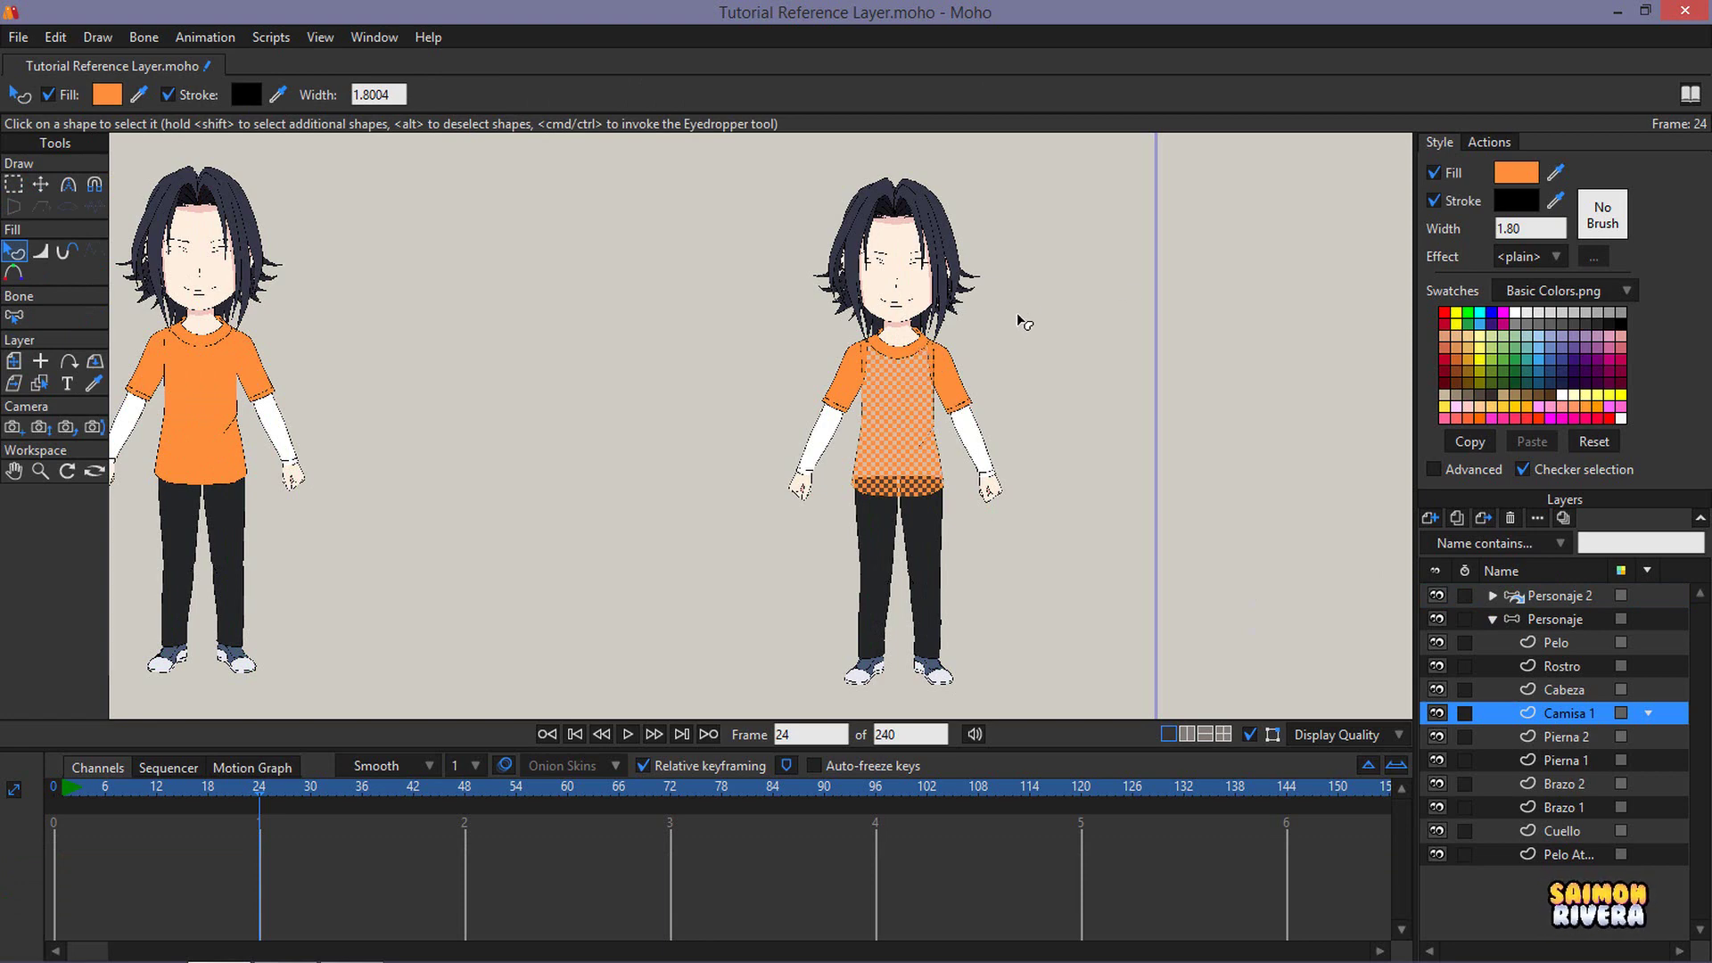
pyautogui.scroll(2, 908, 338)
pyautogui.click(1085, 413)
pyautogui.scroll(-1, 1085, 413)
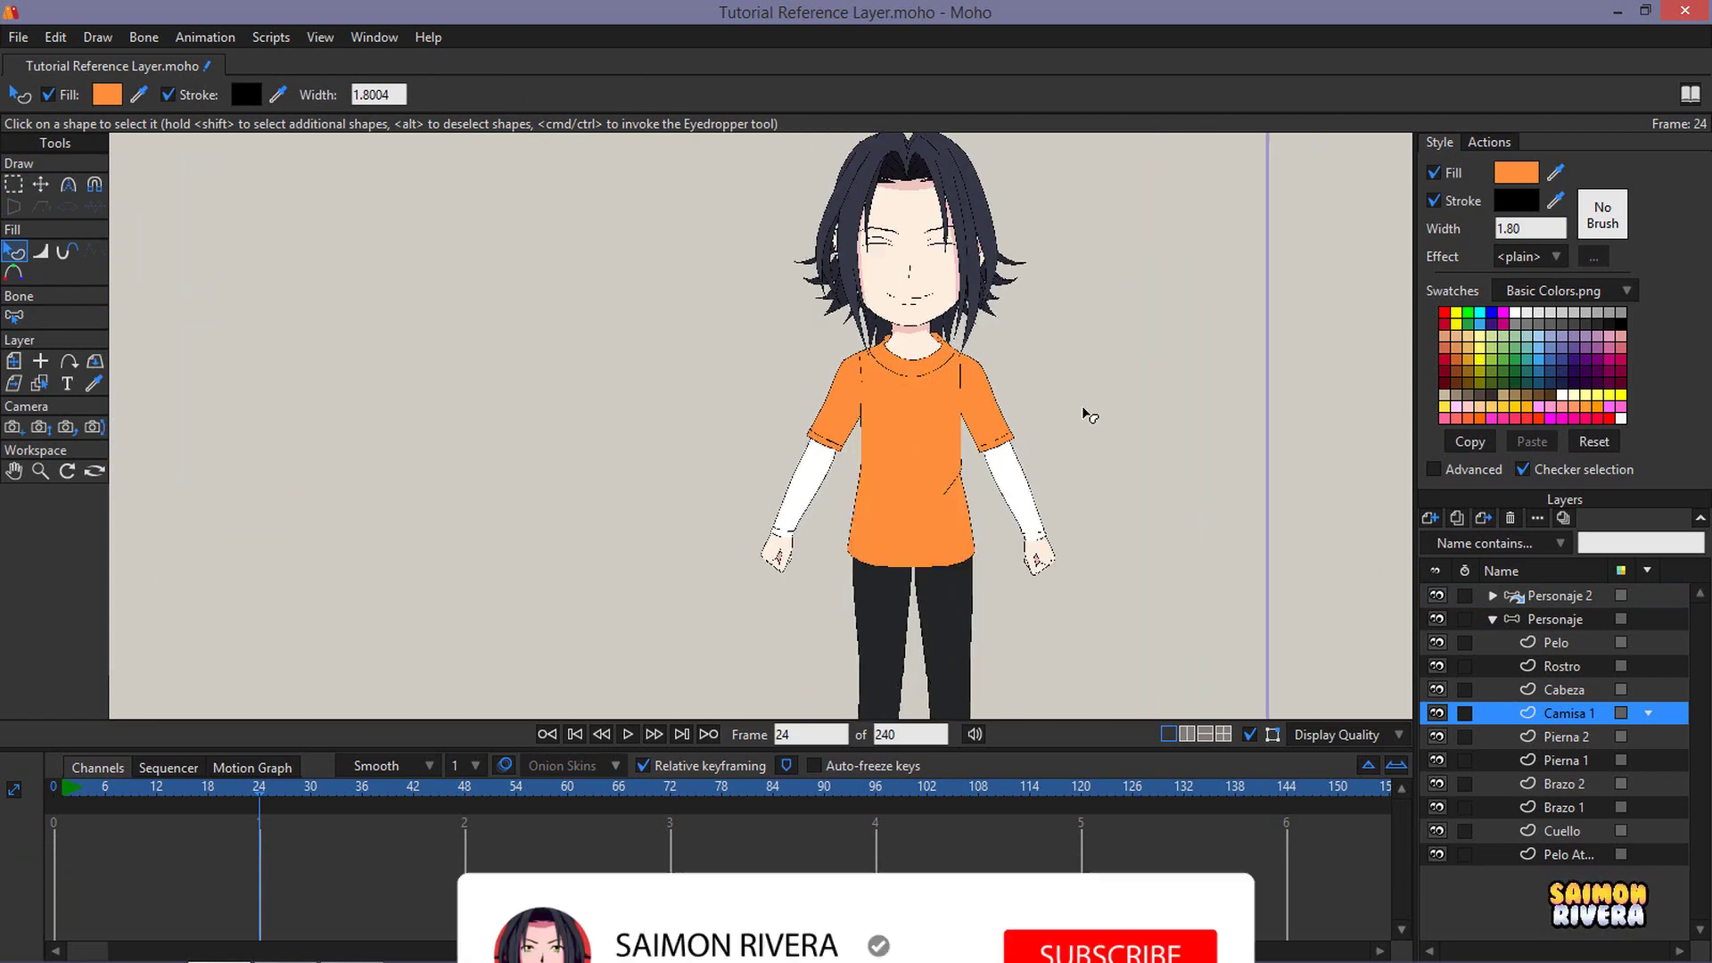
pyautogui.scroll(1, 1048, 401)
pyautogui.click(837, 424)
pyautogui.click(1516, 172)
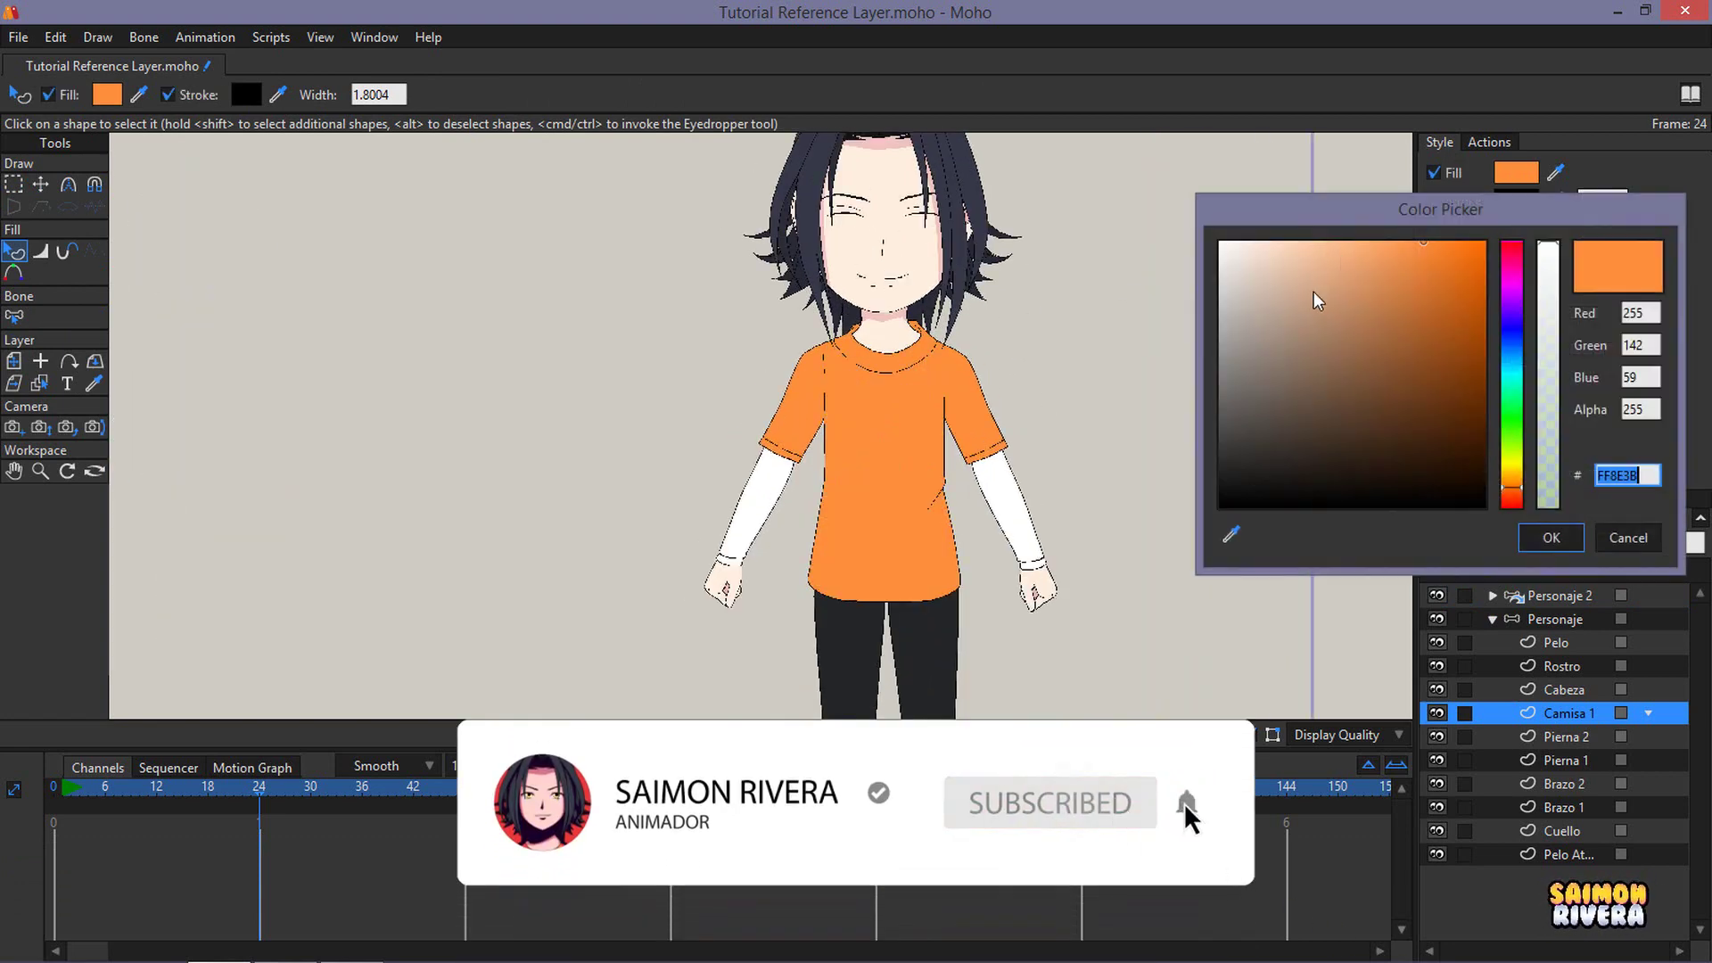
pyautogui.moveTo(1510, 373); pyautogui.dragTo(1489, 315)
pyautogui.click(1537, 537)
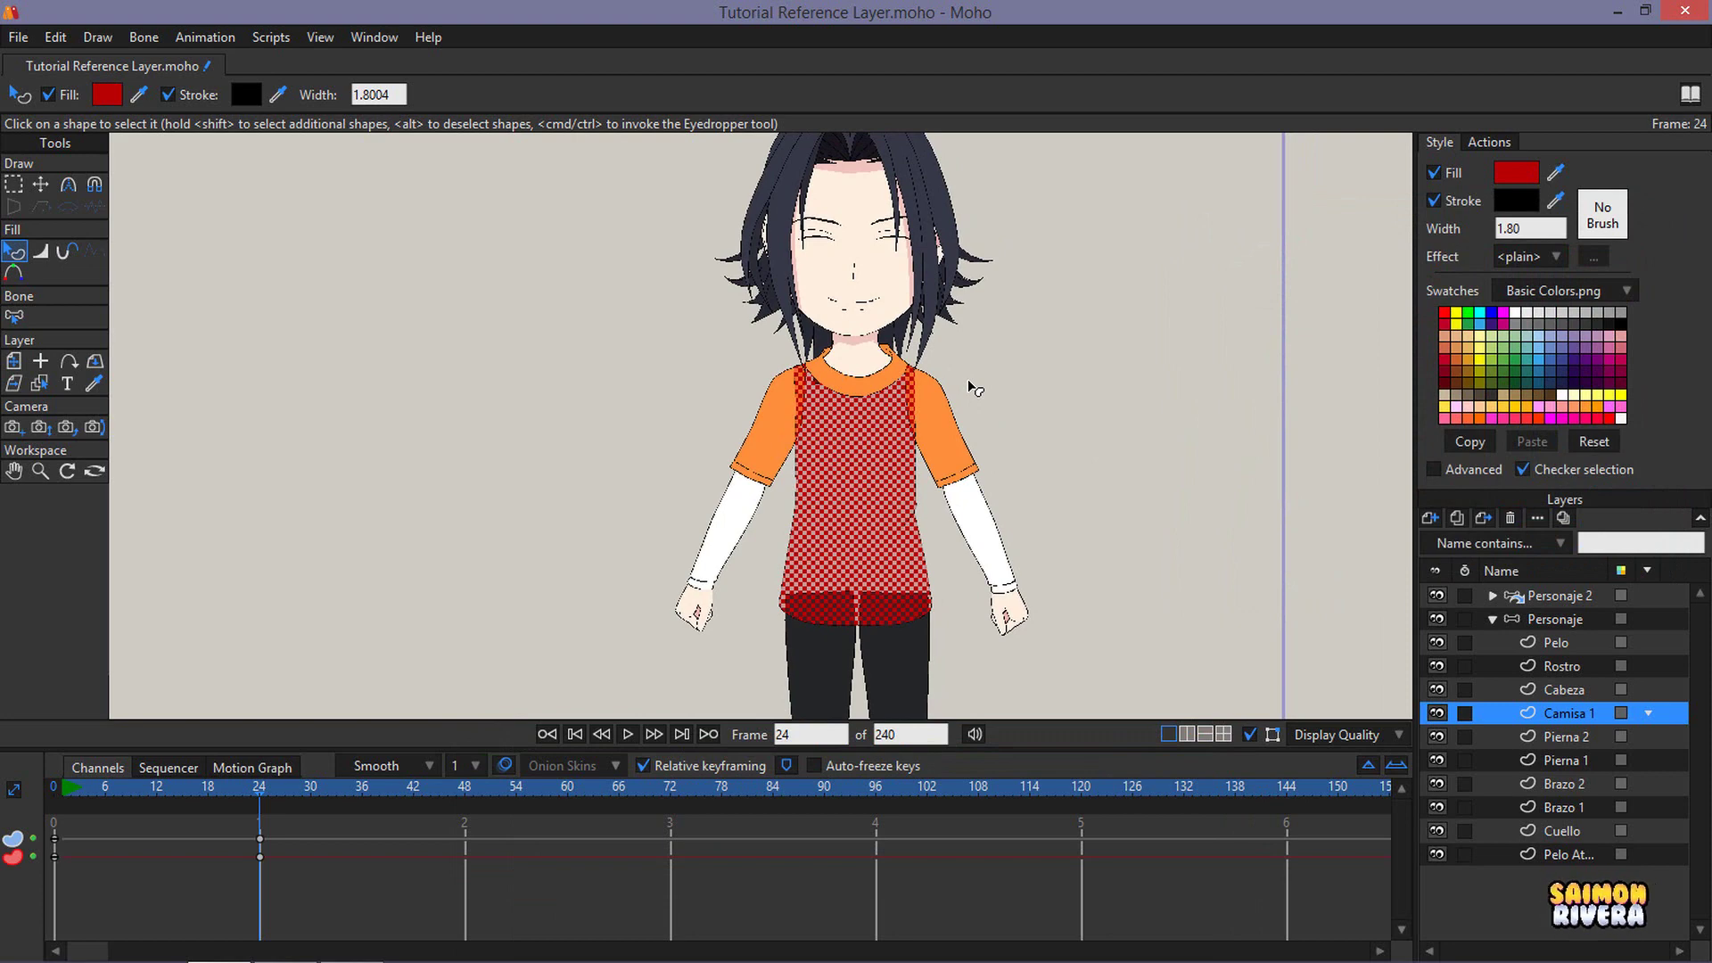
# - Deselect the shirt shape and compare the shirts of the original character and its reference
pyautogui.scroll(-4, 969, 381)
pyautogui.moveTo(691, 389); pyautogui.dragTo(830, 400)
pyautogui.click(585, 436)
pyautogui.scroll(5, 485, 419)
pyautogui.moveTo(531, 387); pyautogui.dragTo(575, 406)
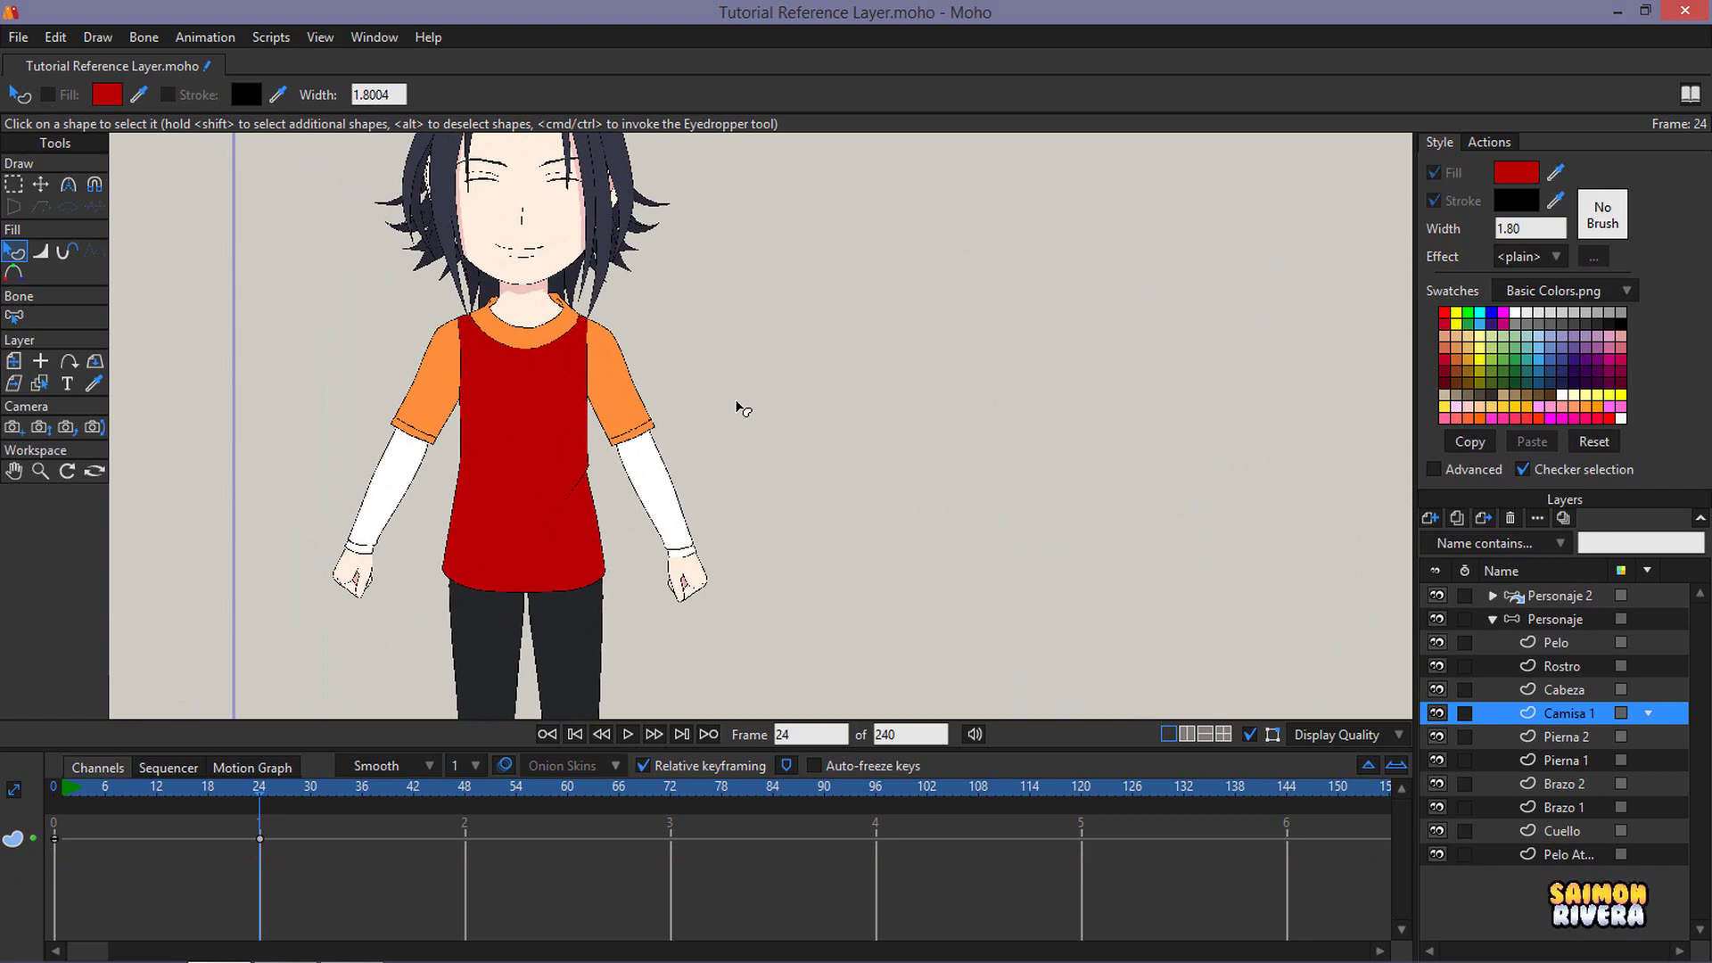
pyautogui.scroll(-4, 743, 409)
pyautogui.moveTo(697, 410); pyautogui.dragTo(704, 407)
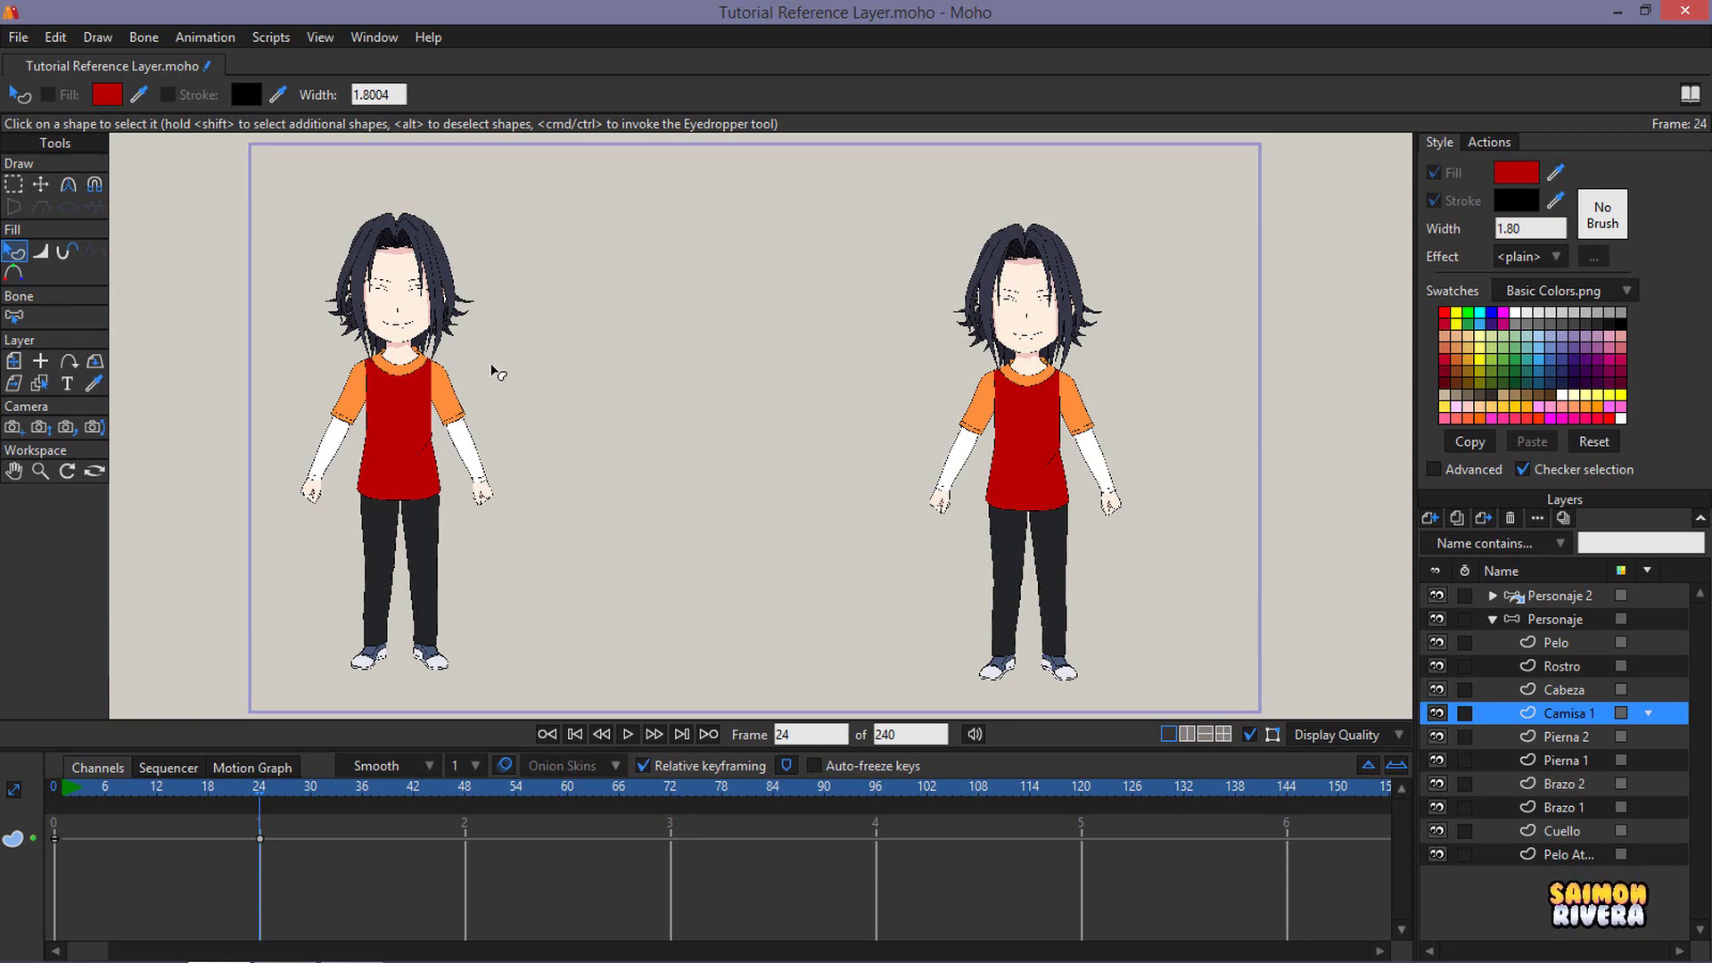
pyautogui.moveTo(550, 387); pyautogui.dragTo(569, 387)
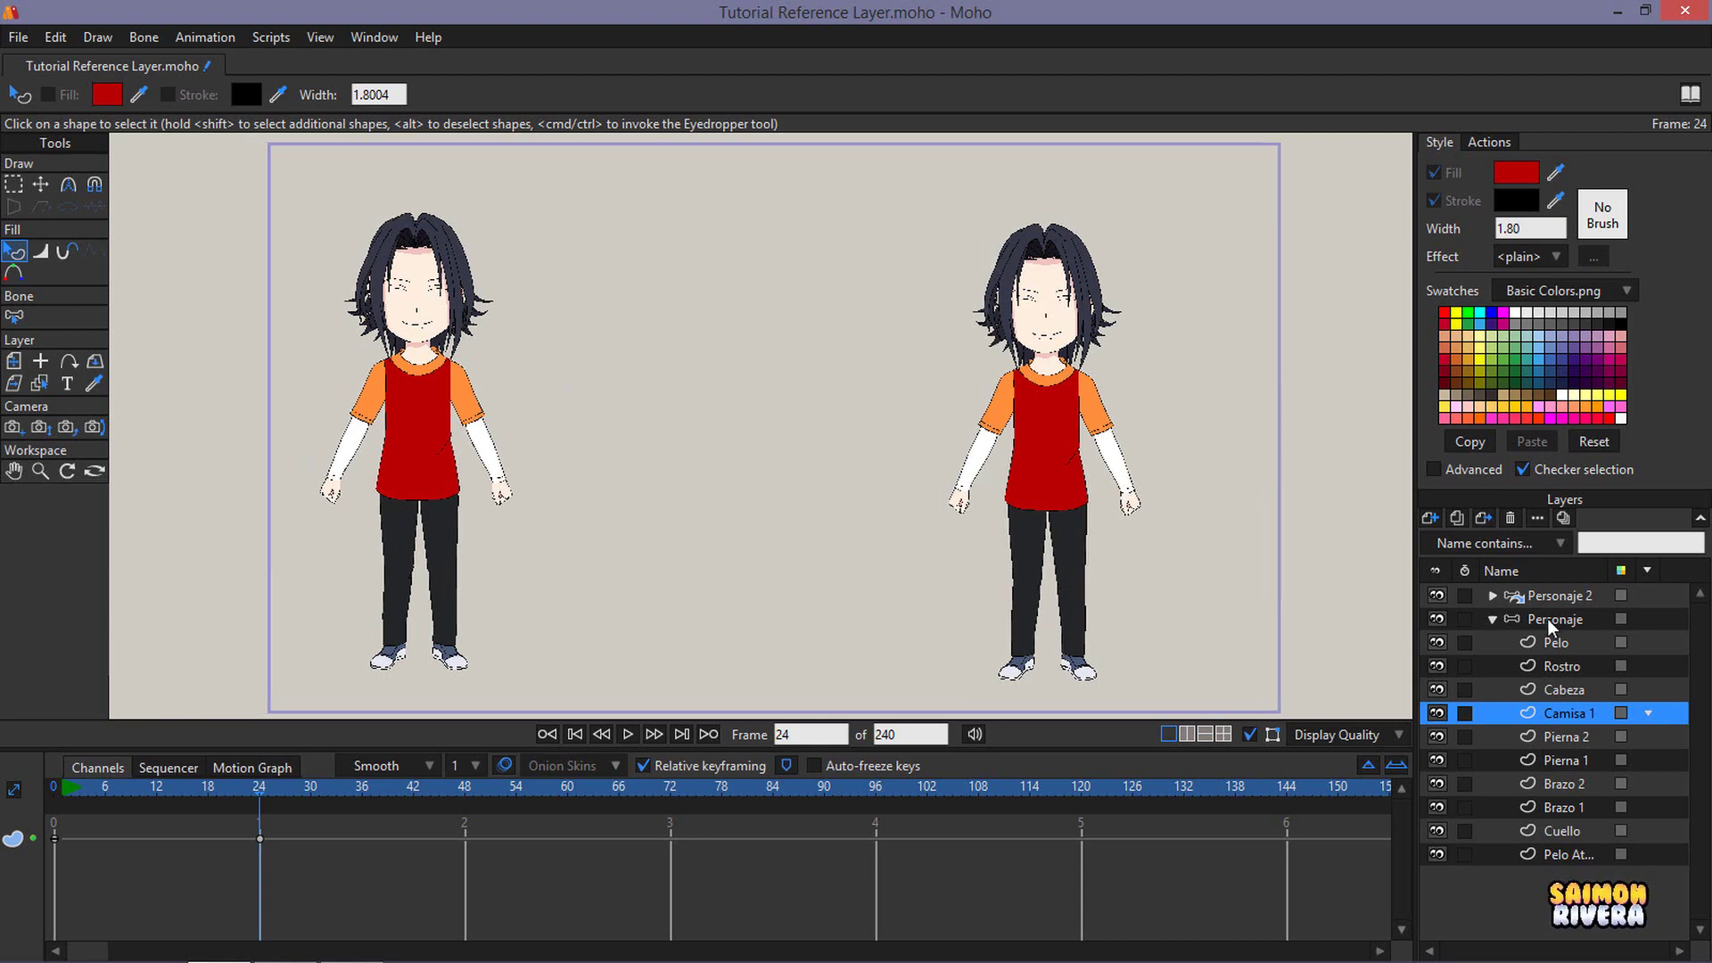
# - Recolour the shirt's torso shape in the Personaje 2 reference's Camisa 1 layer to blue 0D00B4 at frame 24
pyautogui.click(1495, 618)
pyautogui.click(1492, 597)
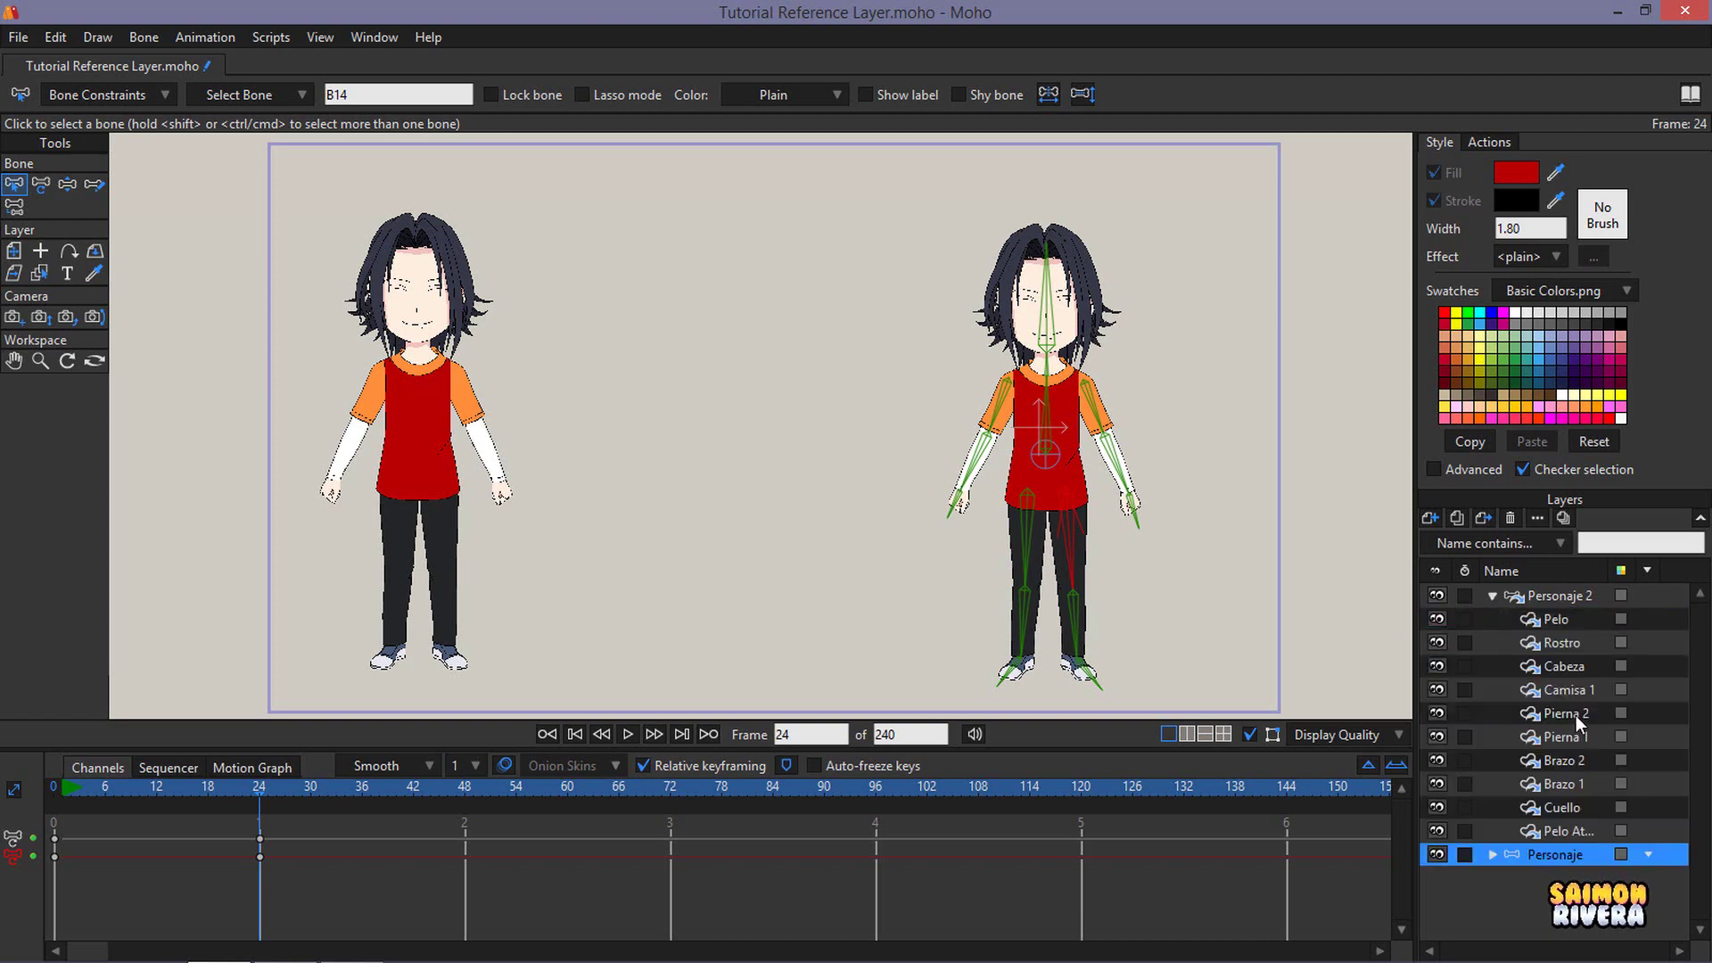
pyautogui.click(1575, 713)
pyautogui.click(1569, 691)
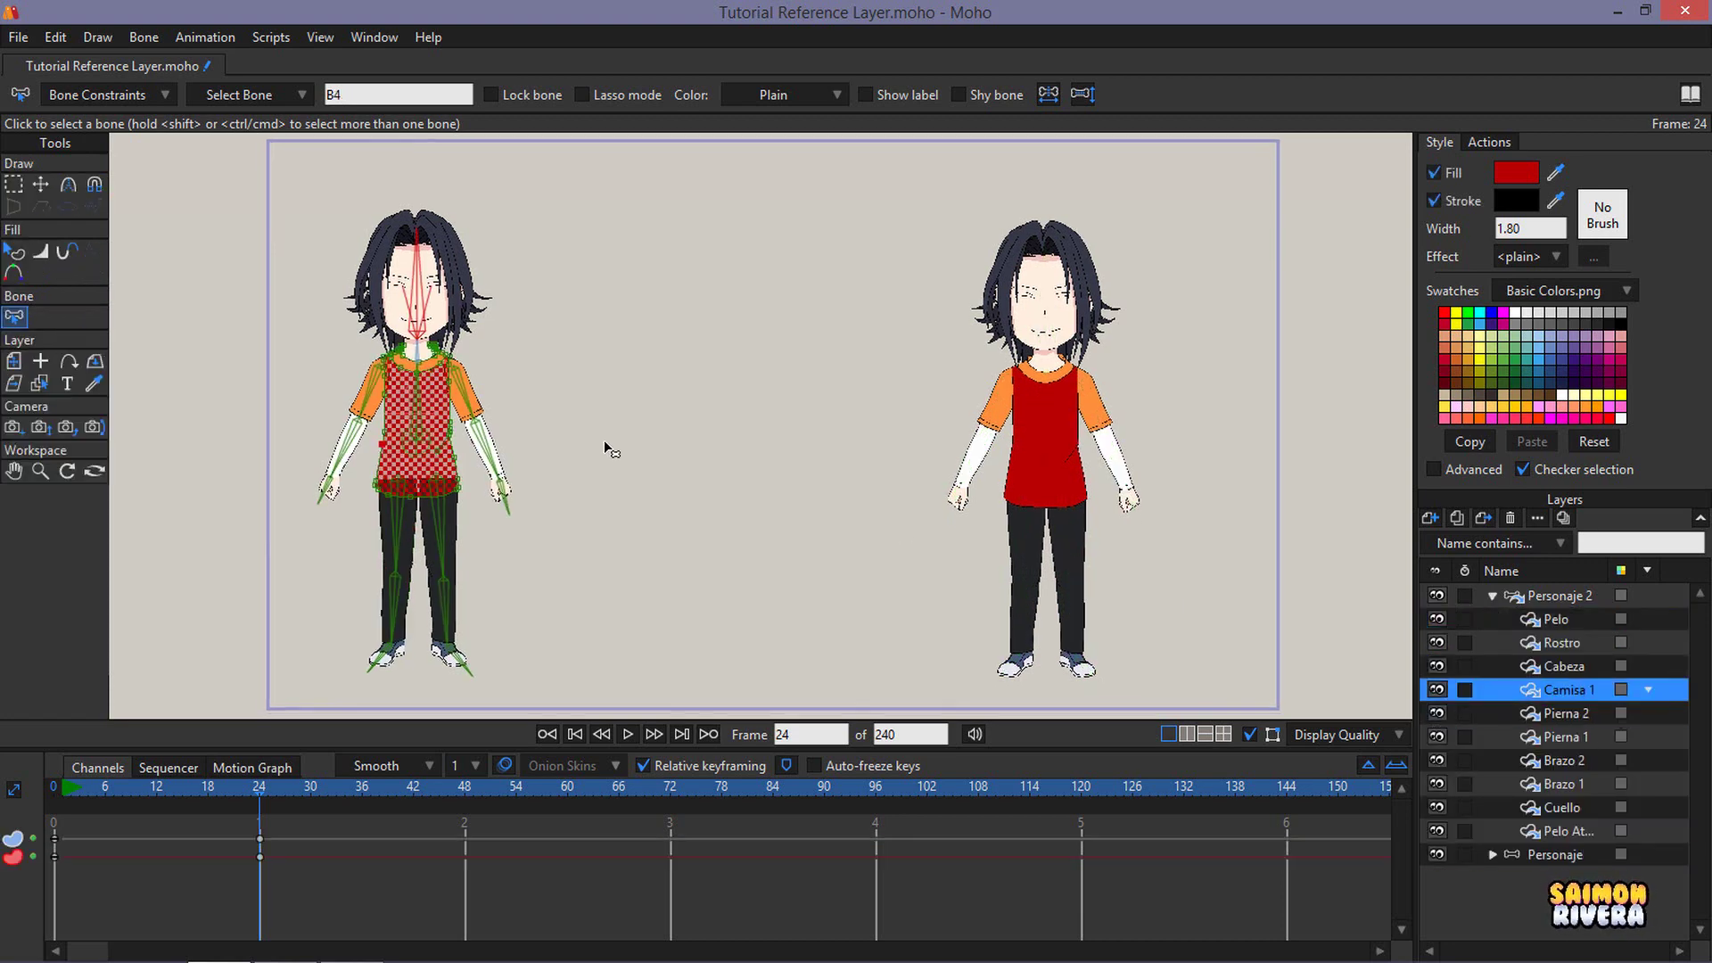
pyautogui.scroll(3, 604, 447)
pyautogui.click(15, 252)
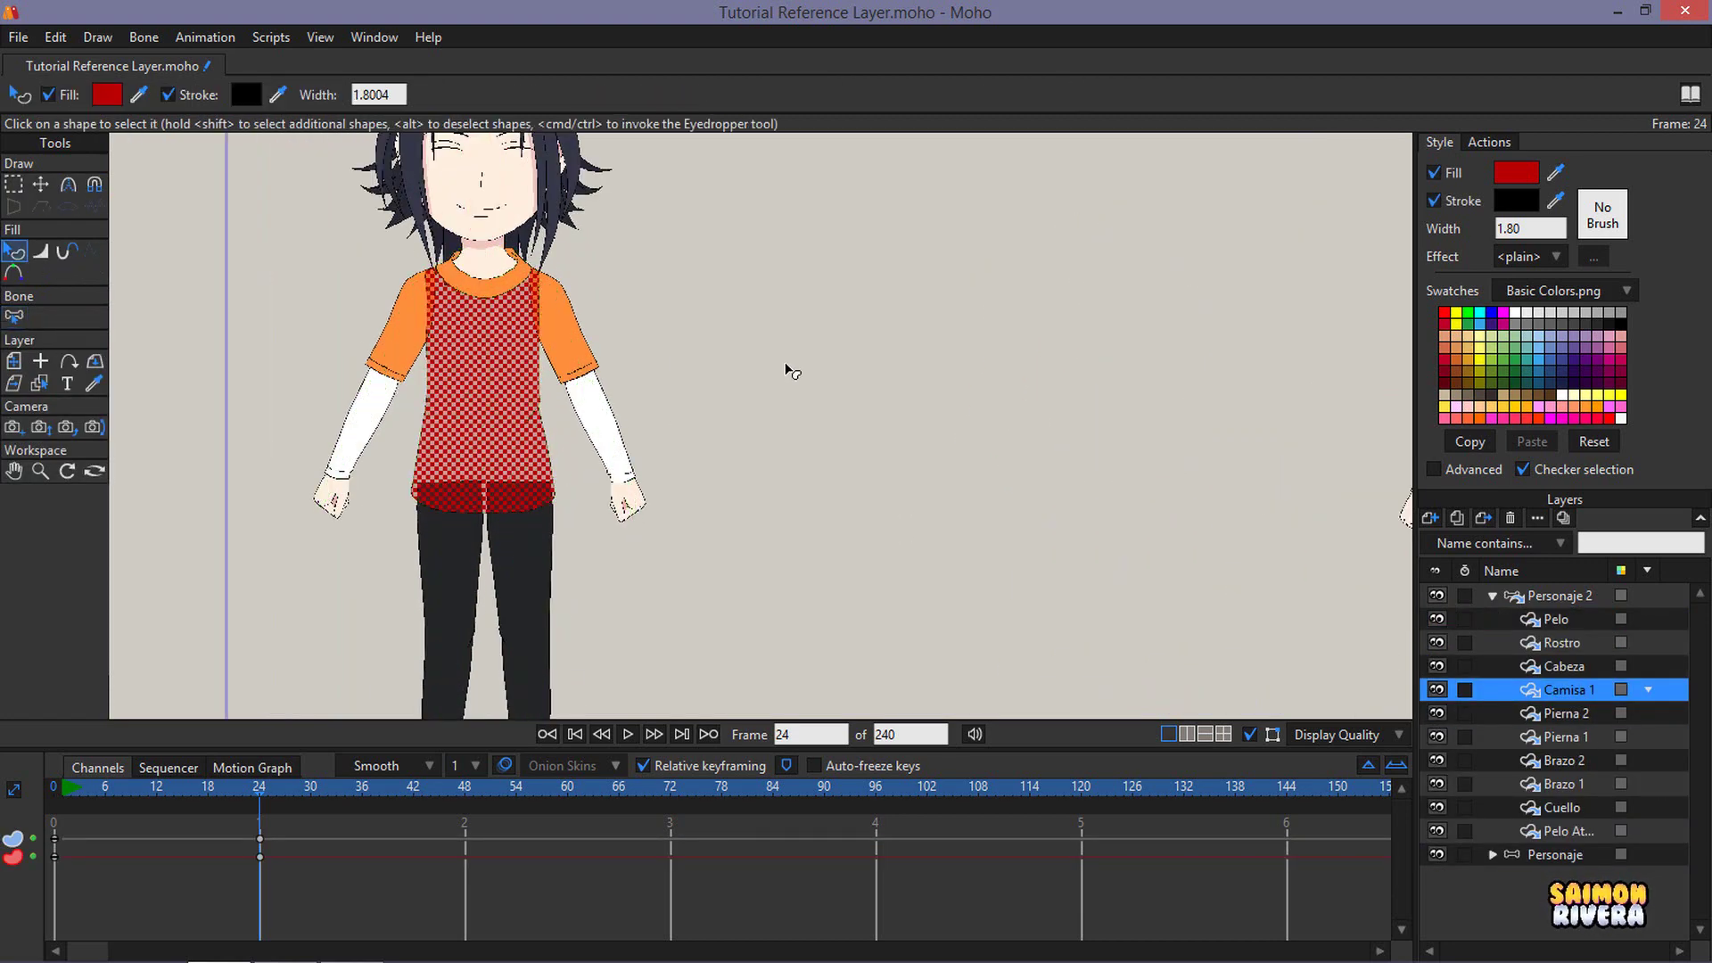
pyautogui.click(786, 369)
pyautogui.click(492, 355)
pyautogui.click(1532, 176)
pyautogui.moveTo(1510, 355); pyautogui.dragTo(1527, 319)
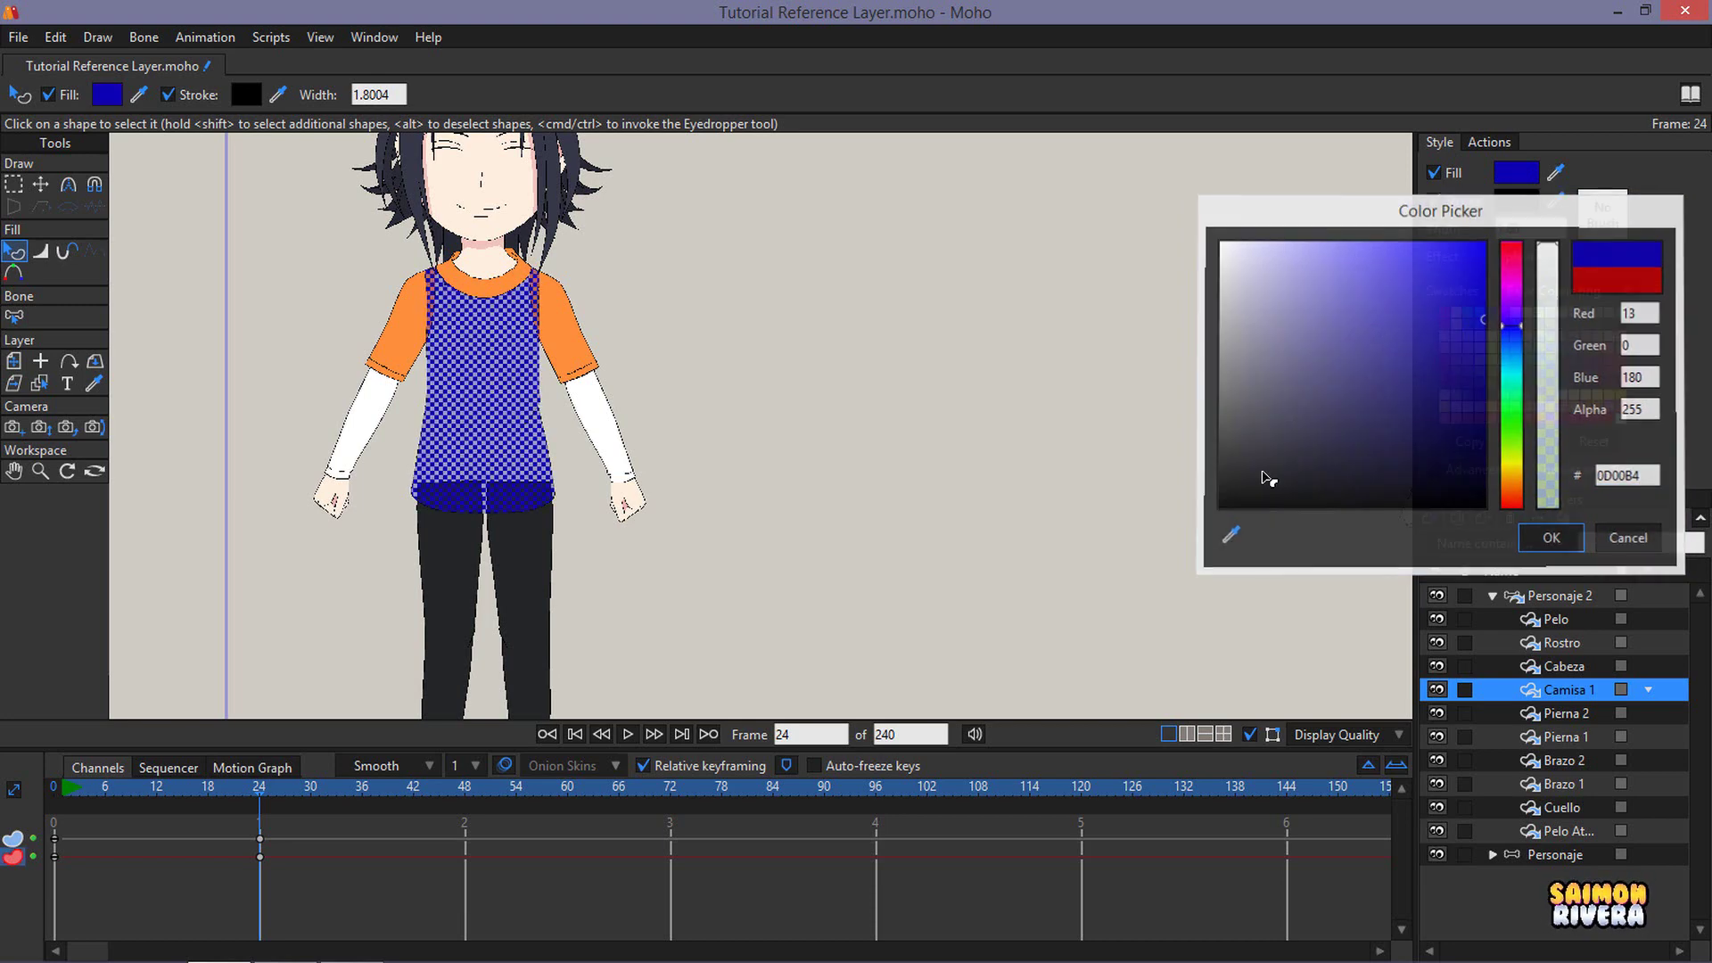
pyautogui.click(1551, 537)
pyautogui.click(695, 371)
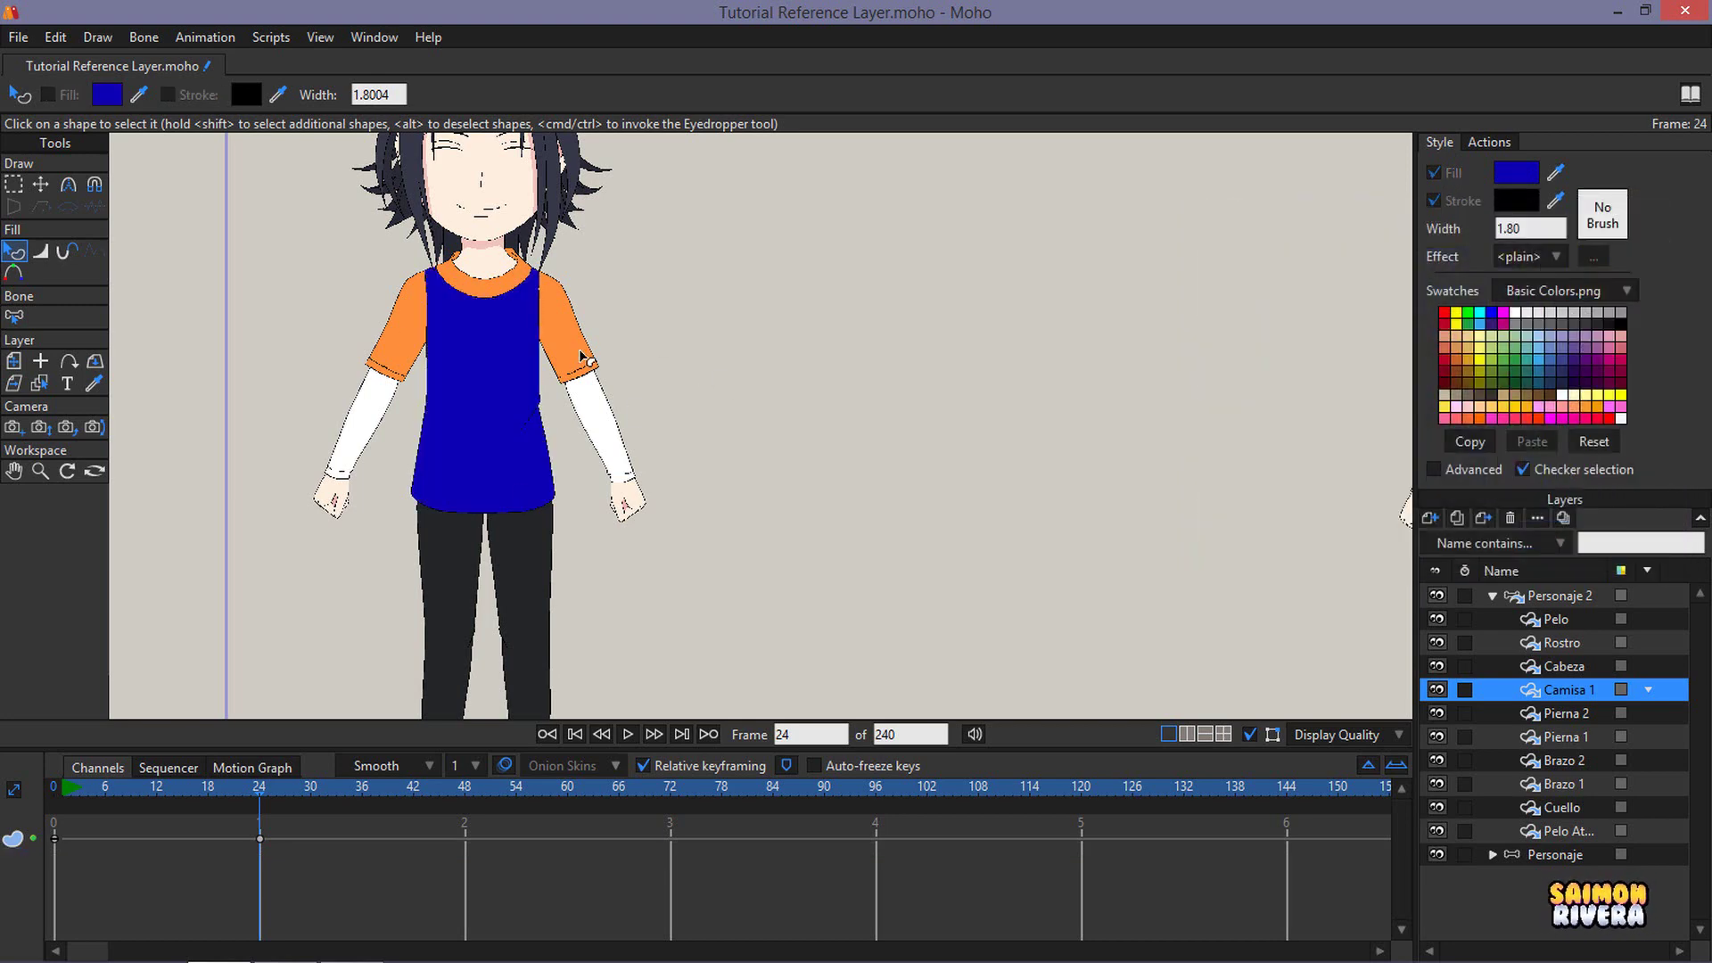
pyautogui.scroll(-3, 579, 350)
pyautogui.moveTo(1000, 386); pyautogui.dragTo(884, 439)
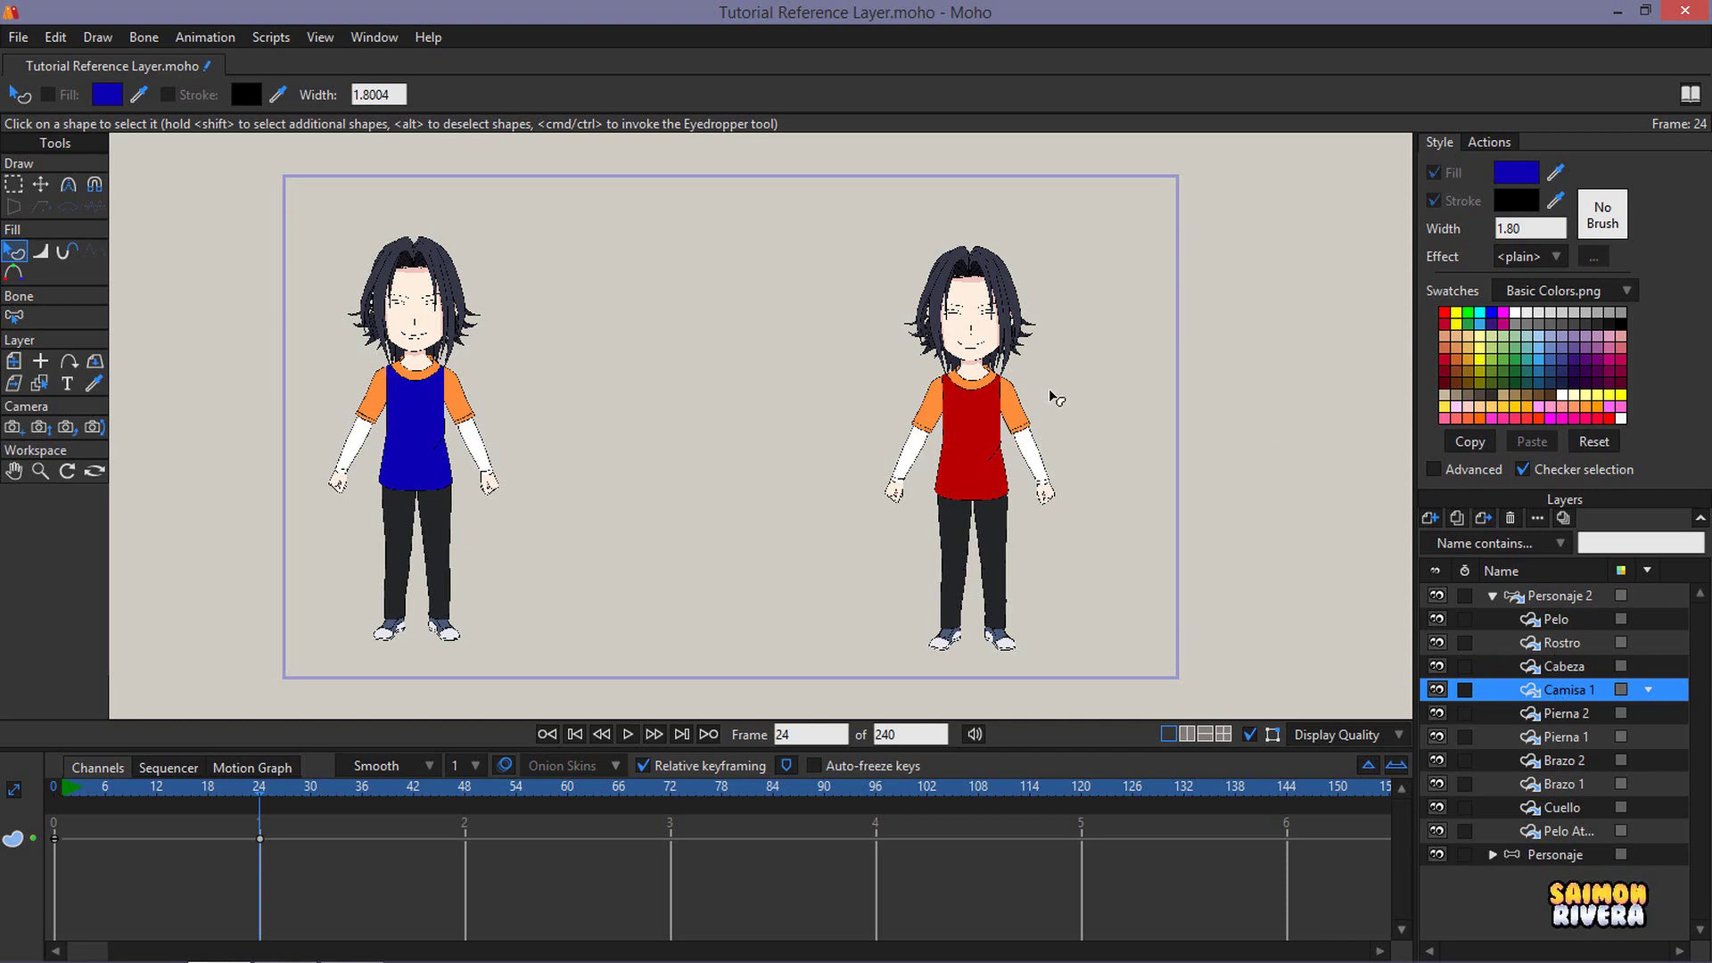
# - Delete the frame 24 colour keyframe from the original Personaje's Camisa 1 layer
pyautogui.click(1492, 595)
pyautogui.click(1517, 623)
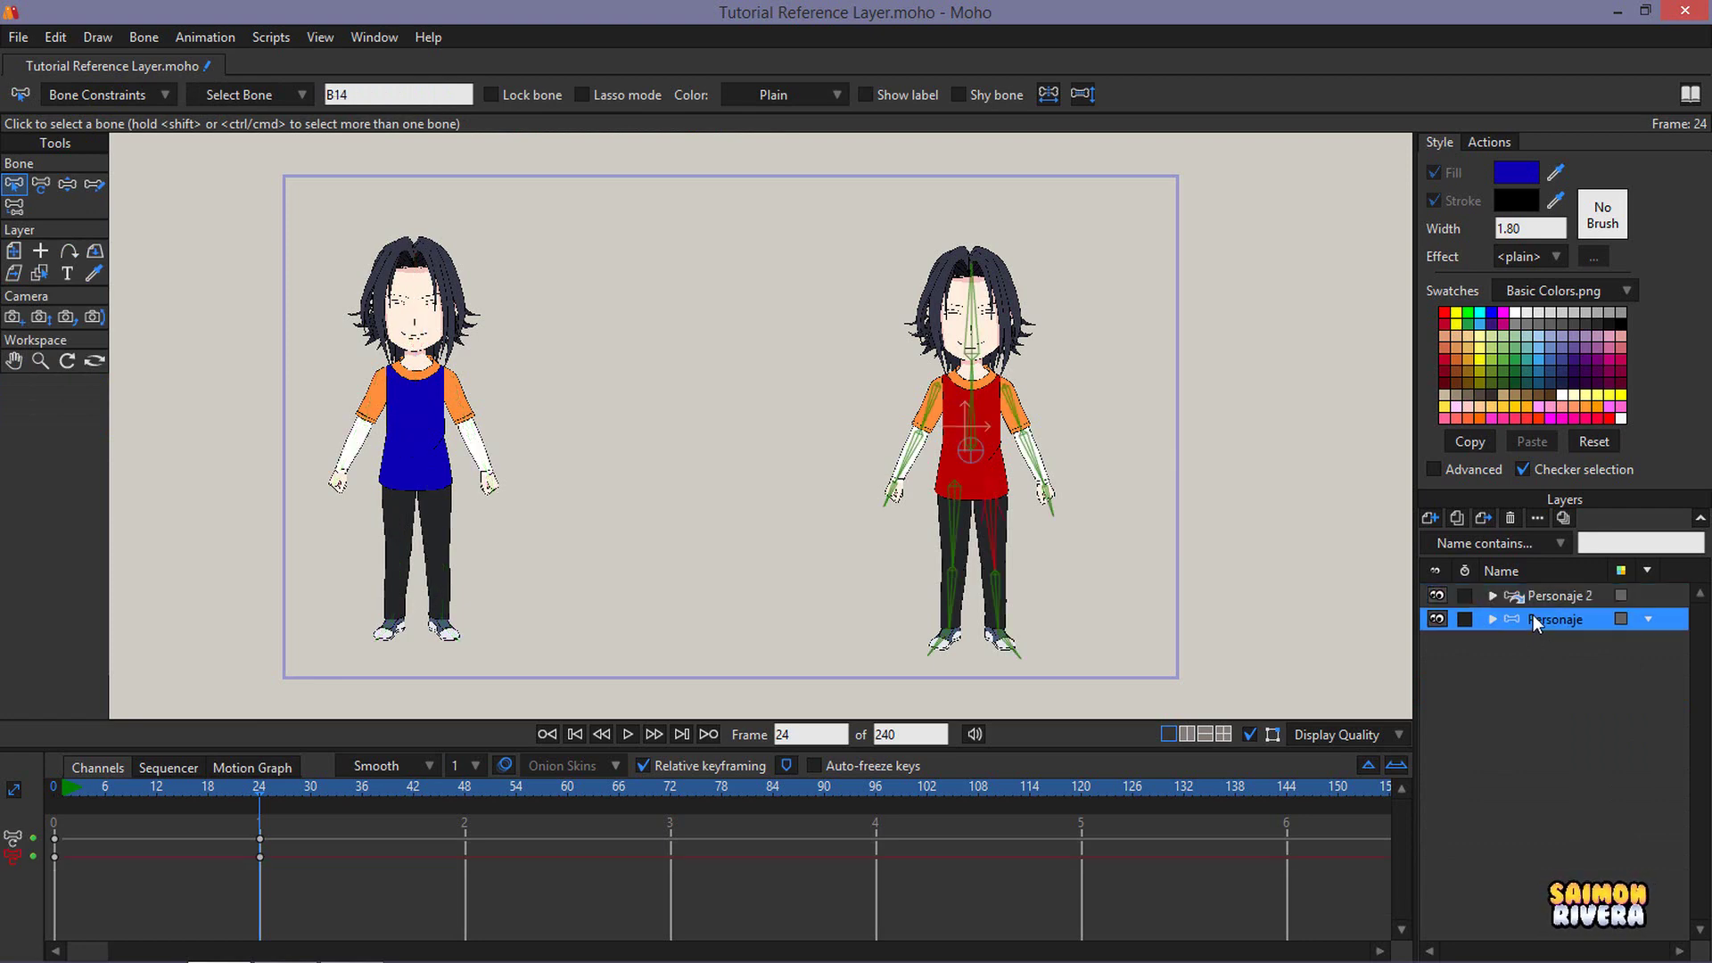
pyautogui.click(1493, 619)
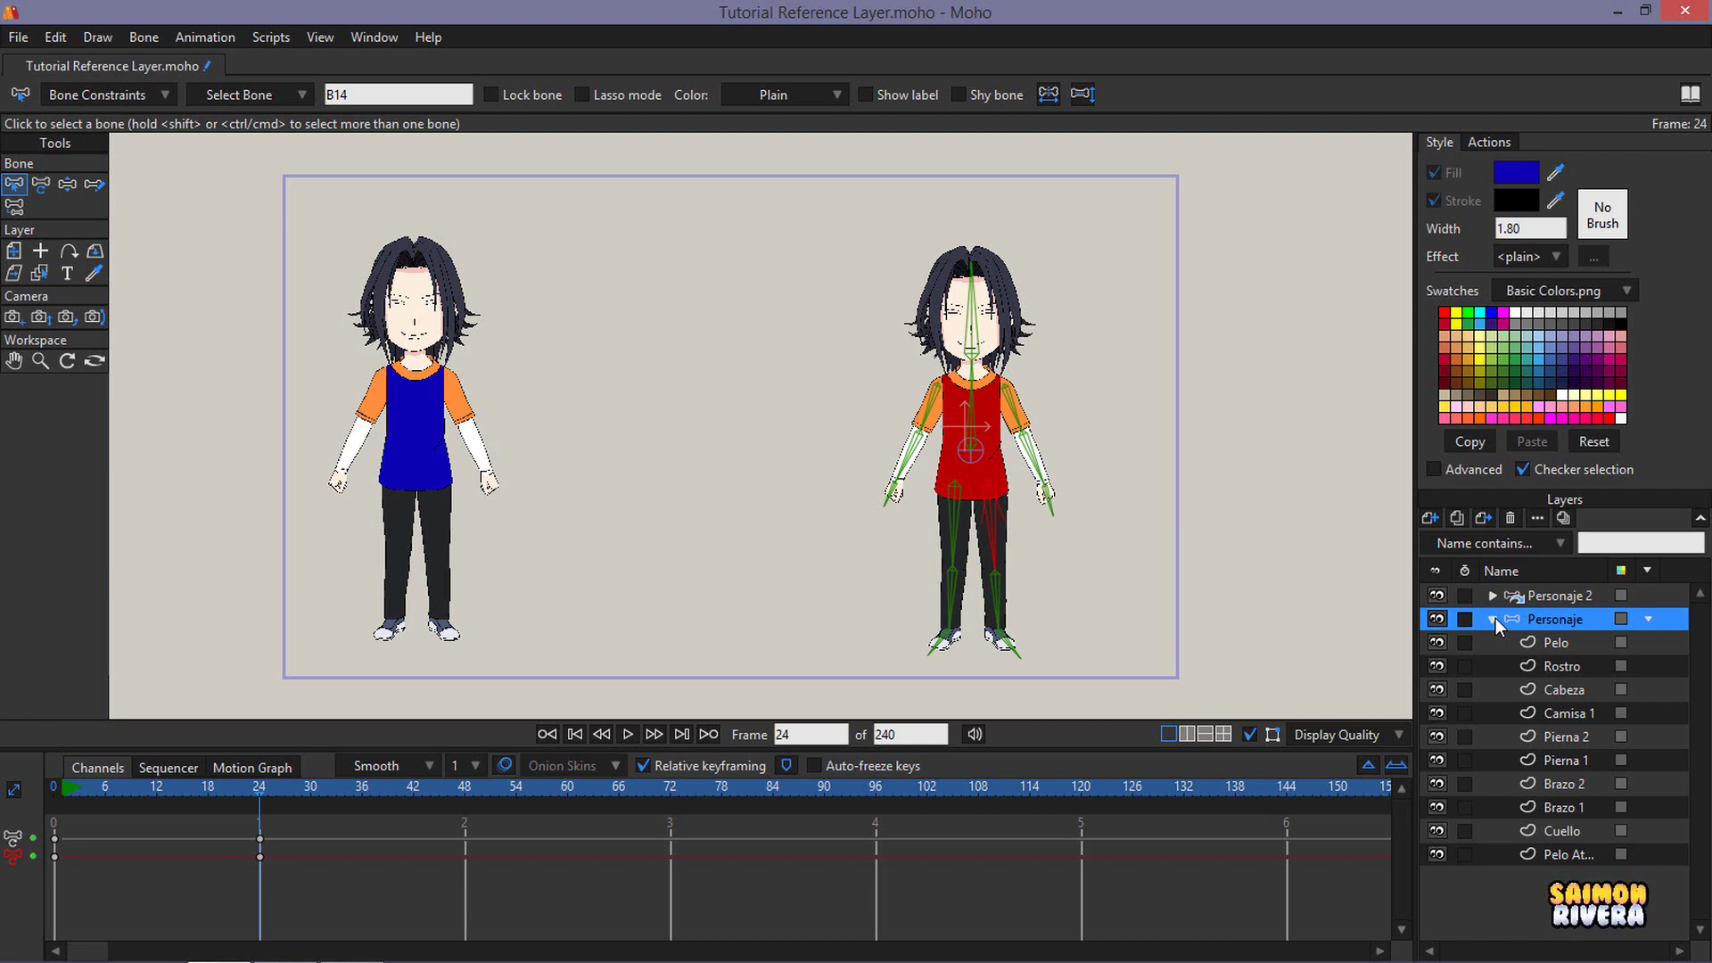
pyautogui.click(1495, 618)
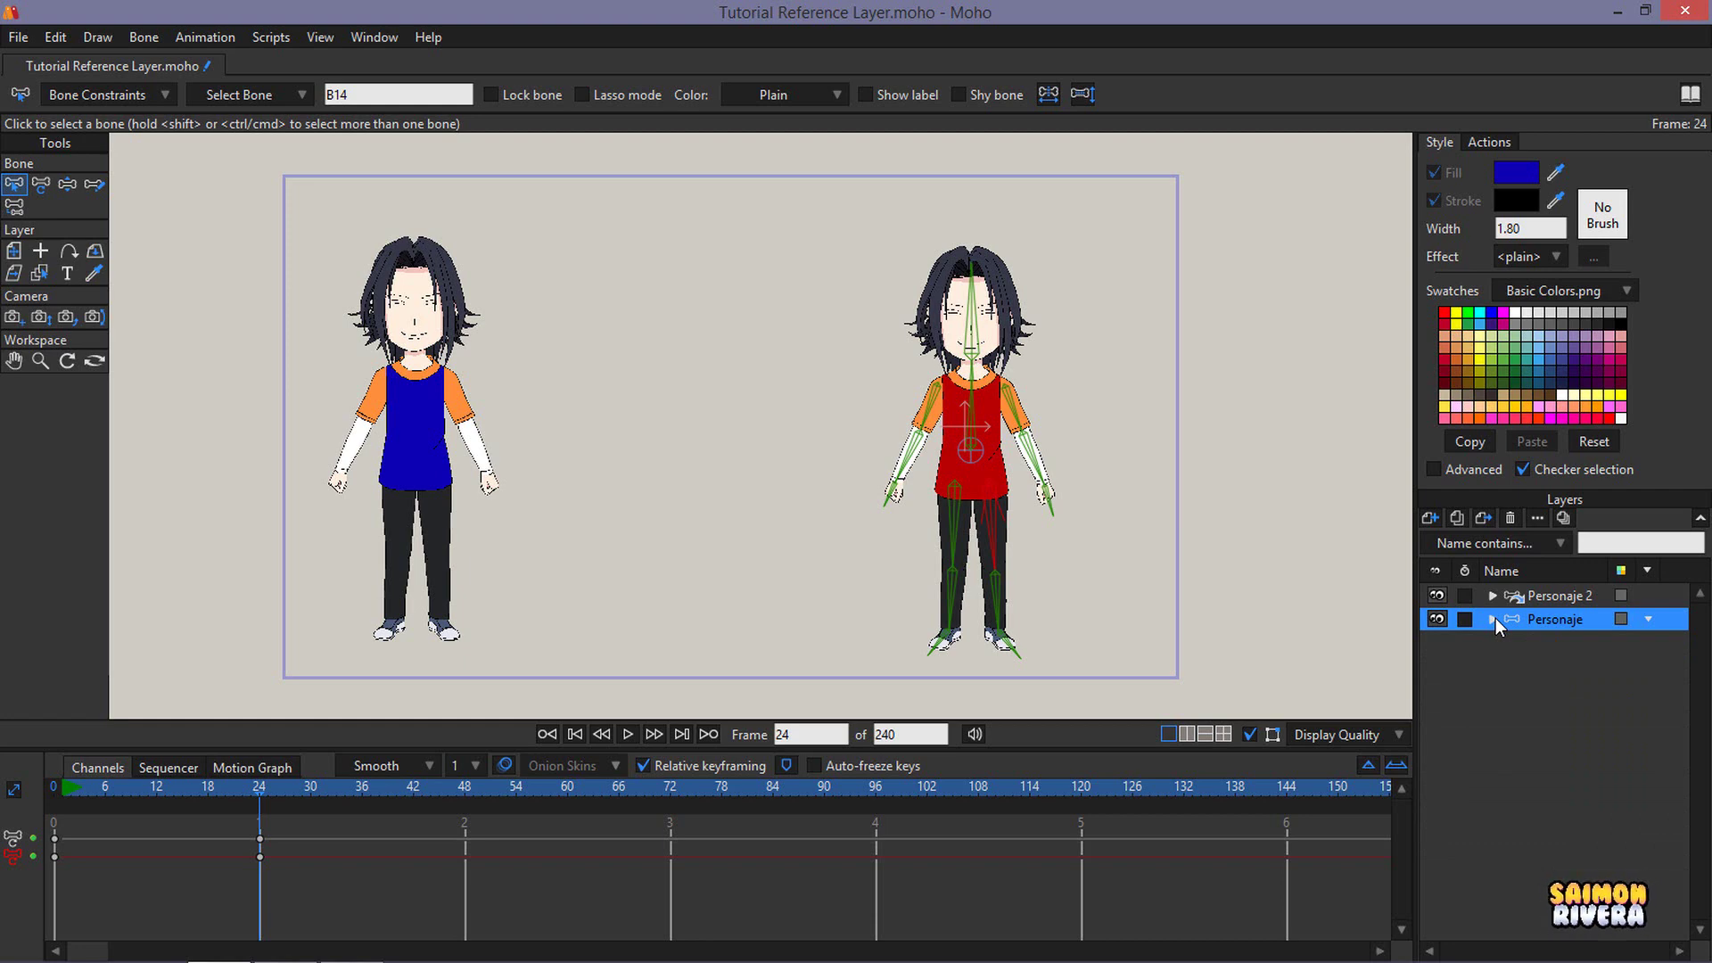
pyautogui.click(1493, 619)
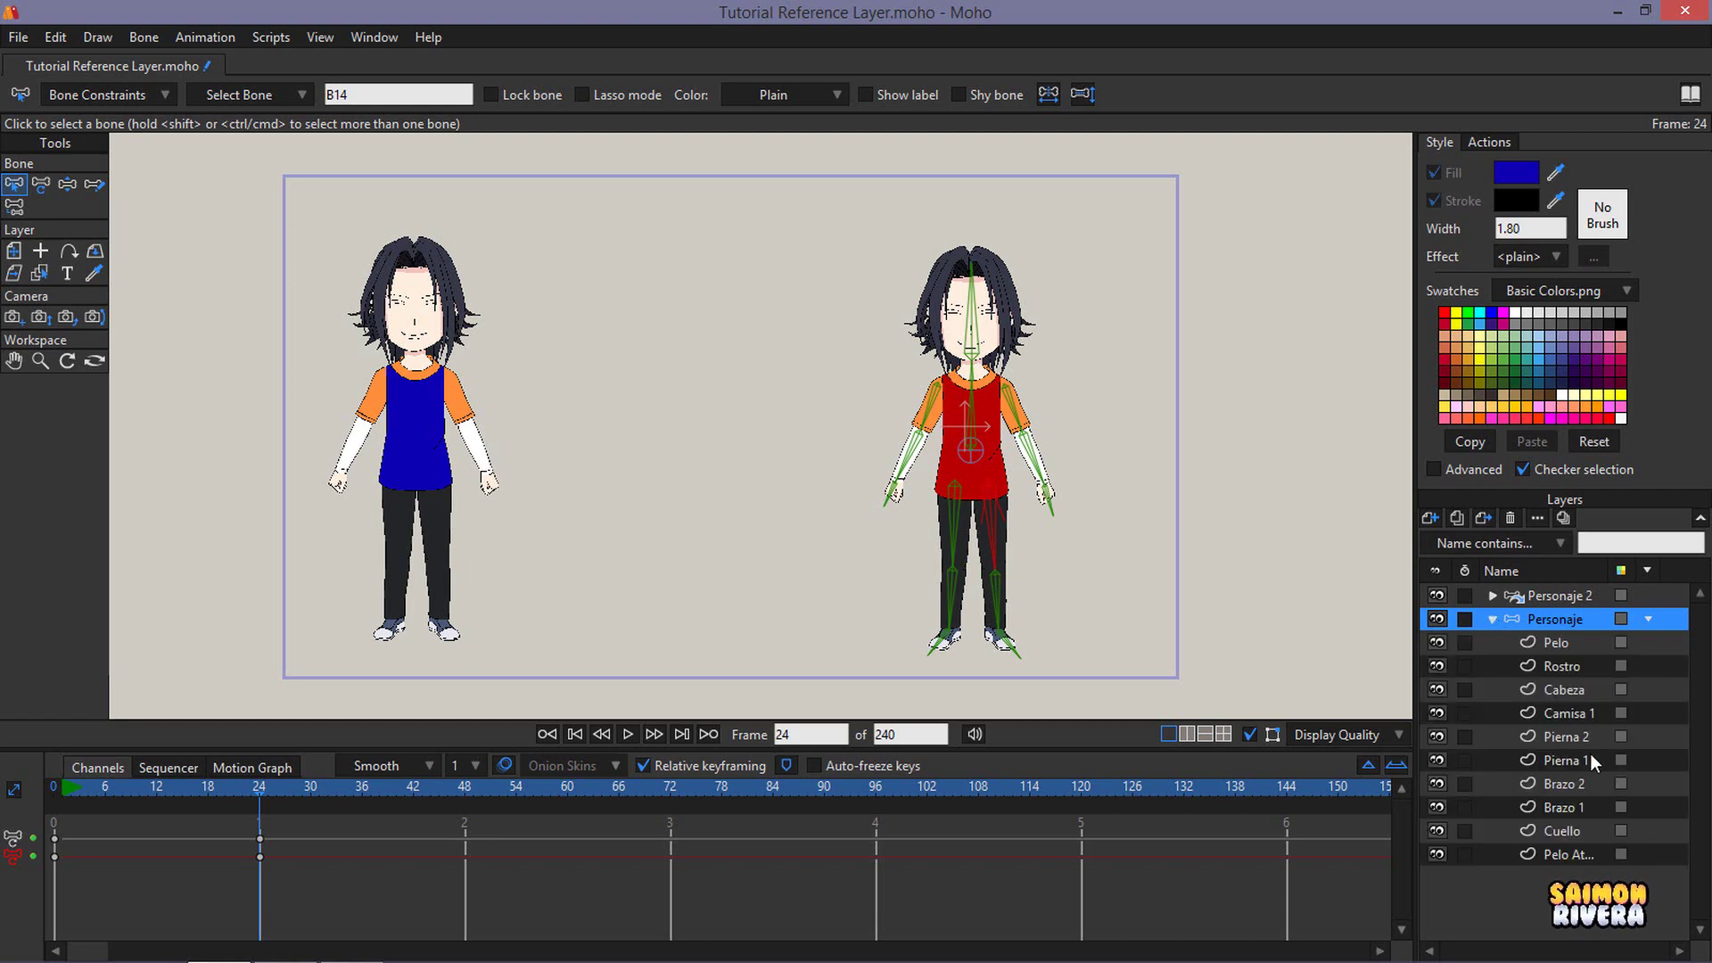
pyautogui.click(1585, 719)
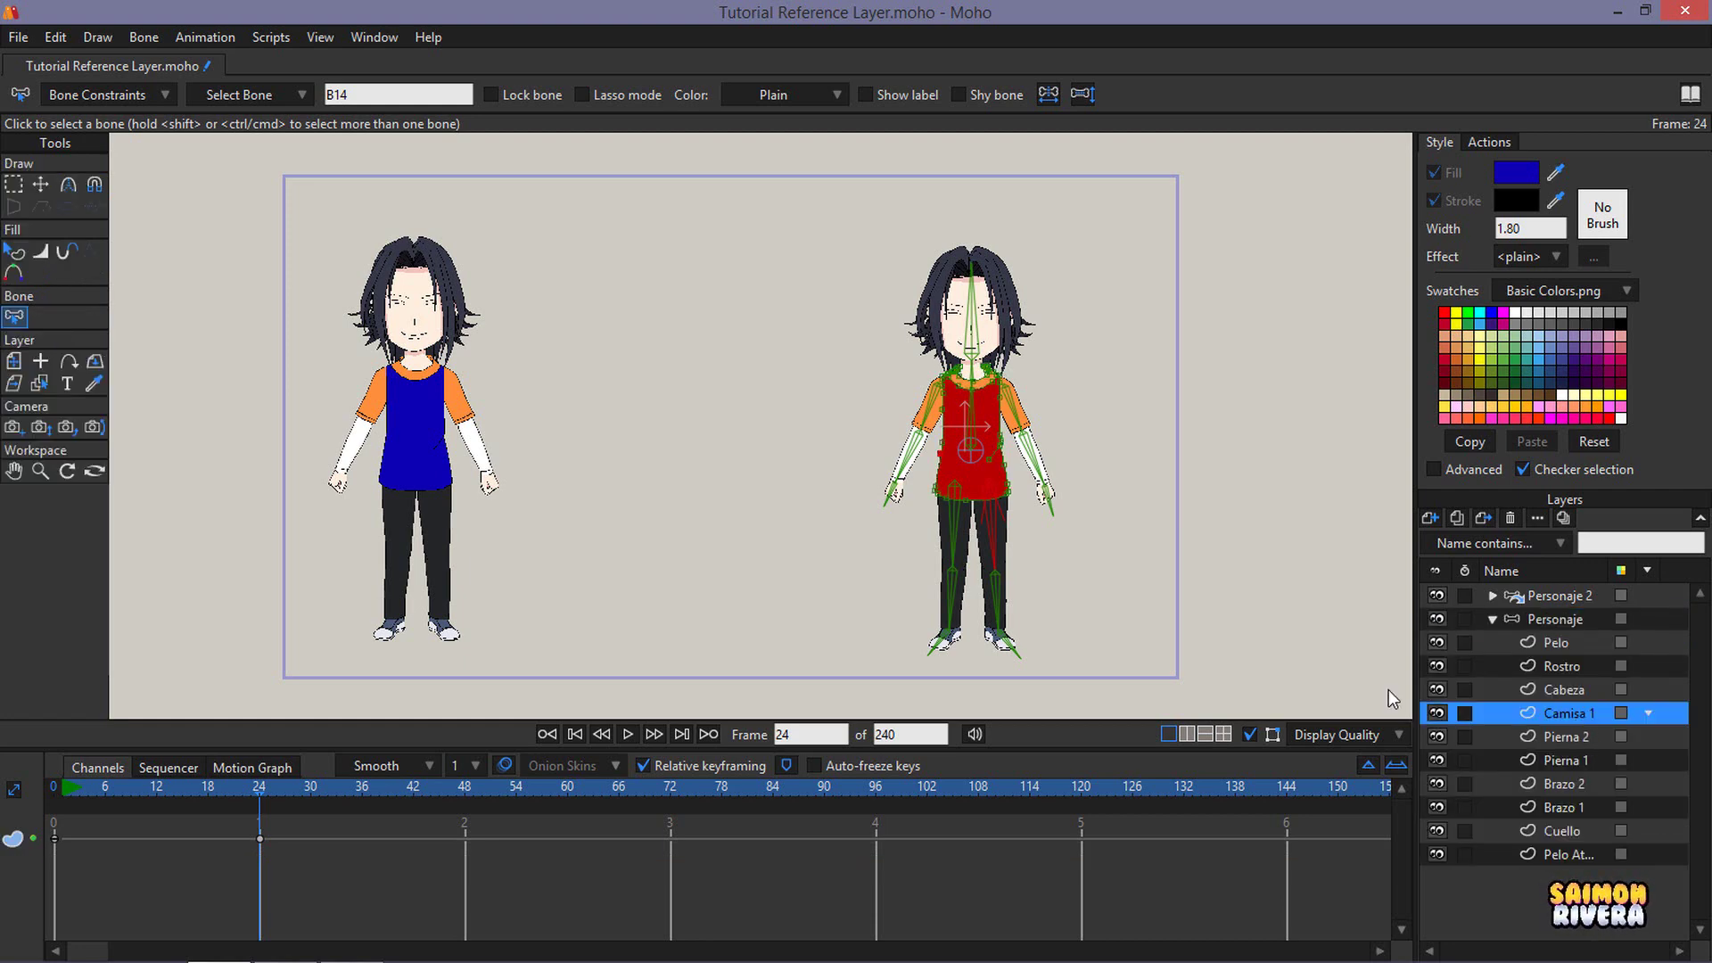
pyautogui.click(19, 269)
pyautogui.click(16, 252)
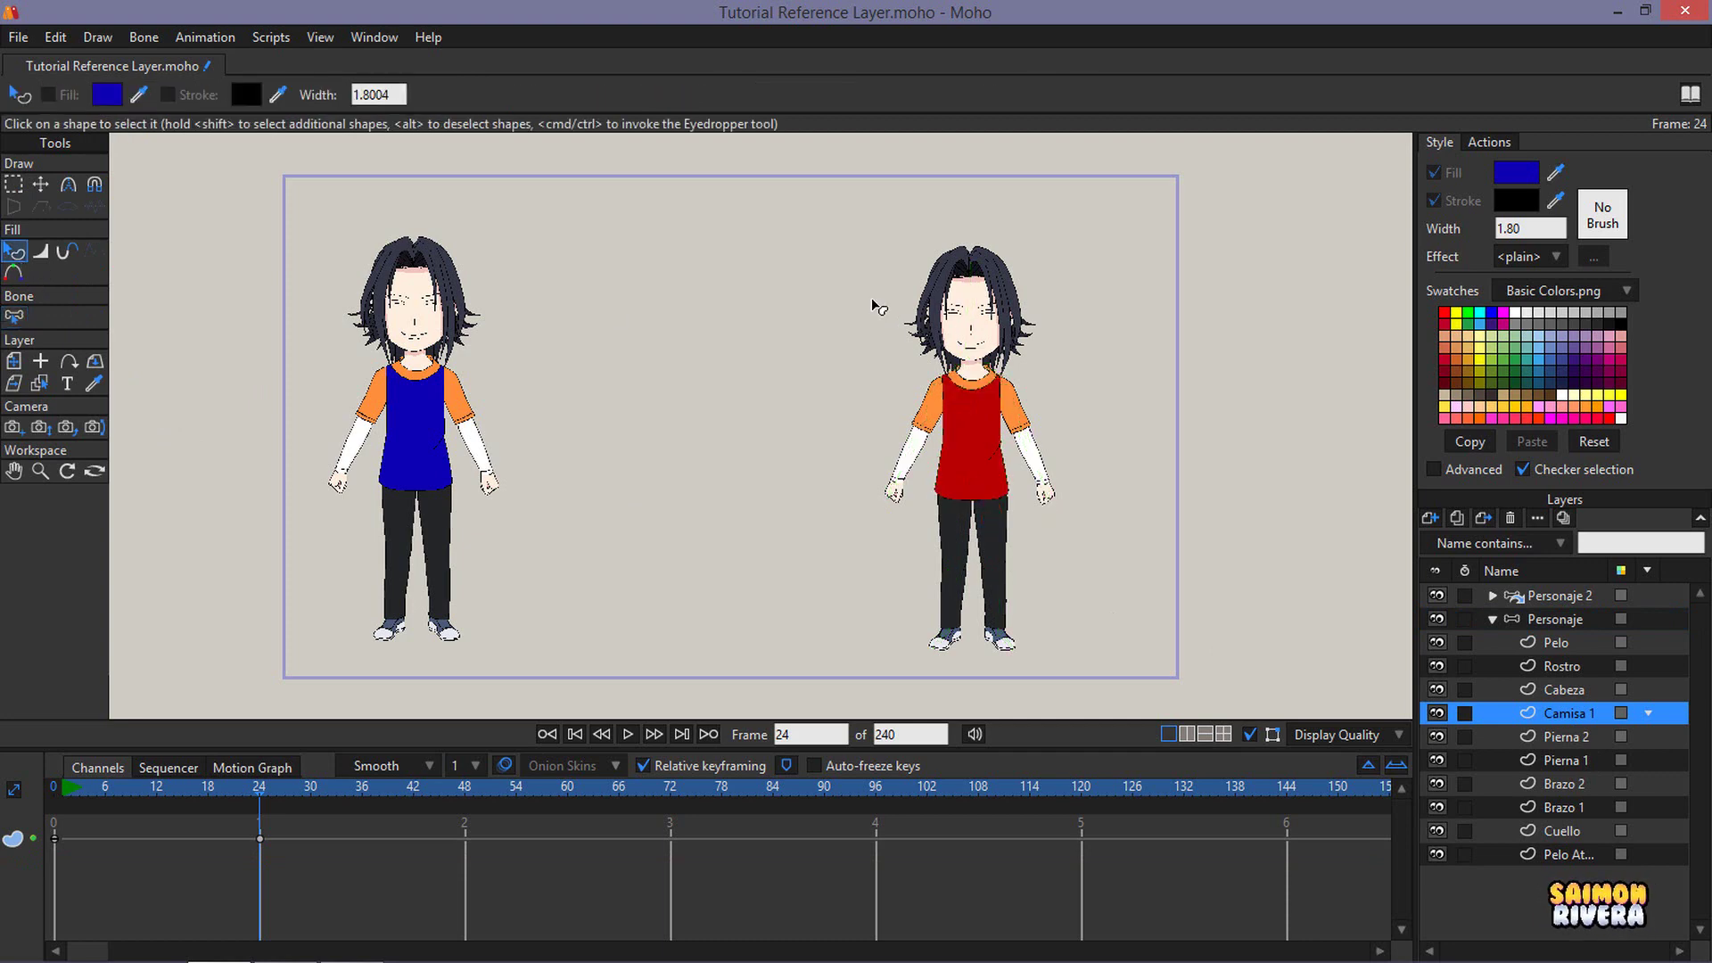
pyautogui.moveTo(986, 321); pyautogui.dragTo(927, 385)
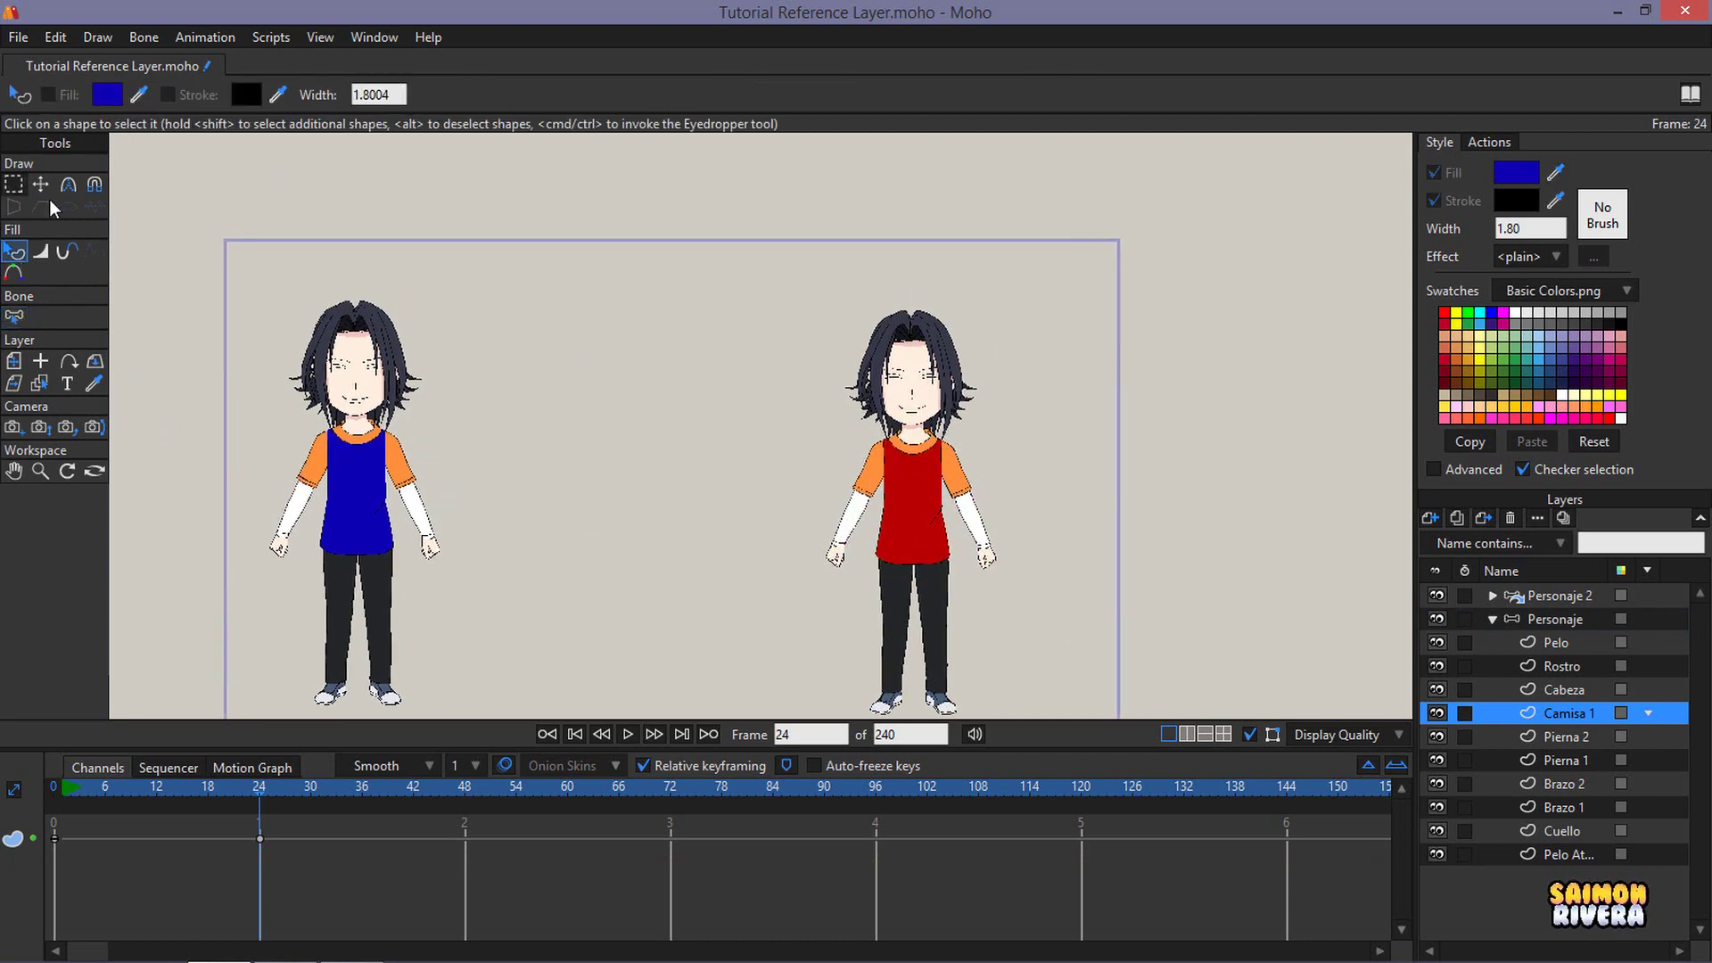
pyautogui.click(55, 788)
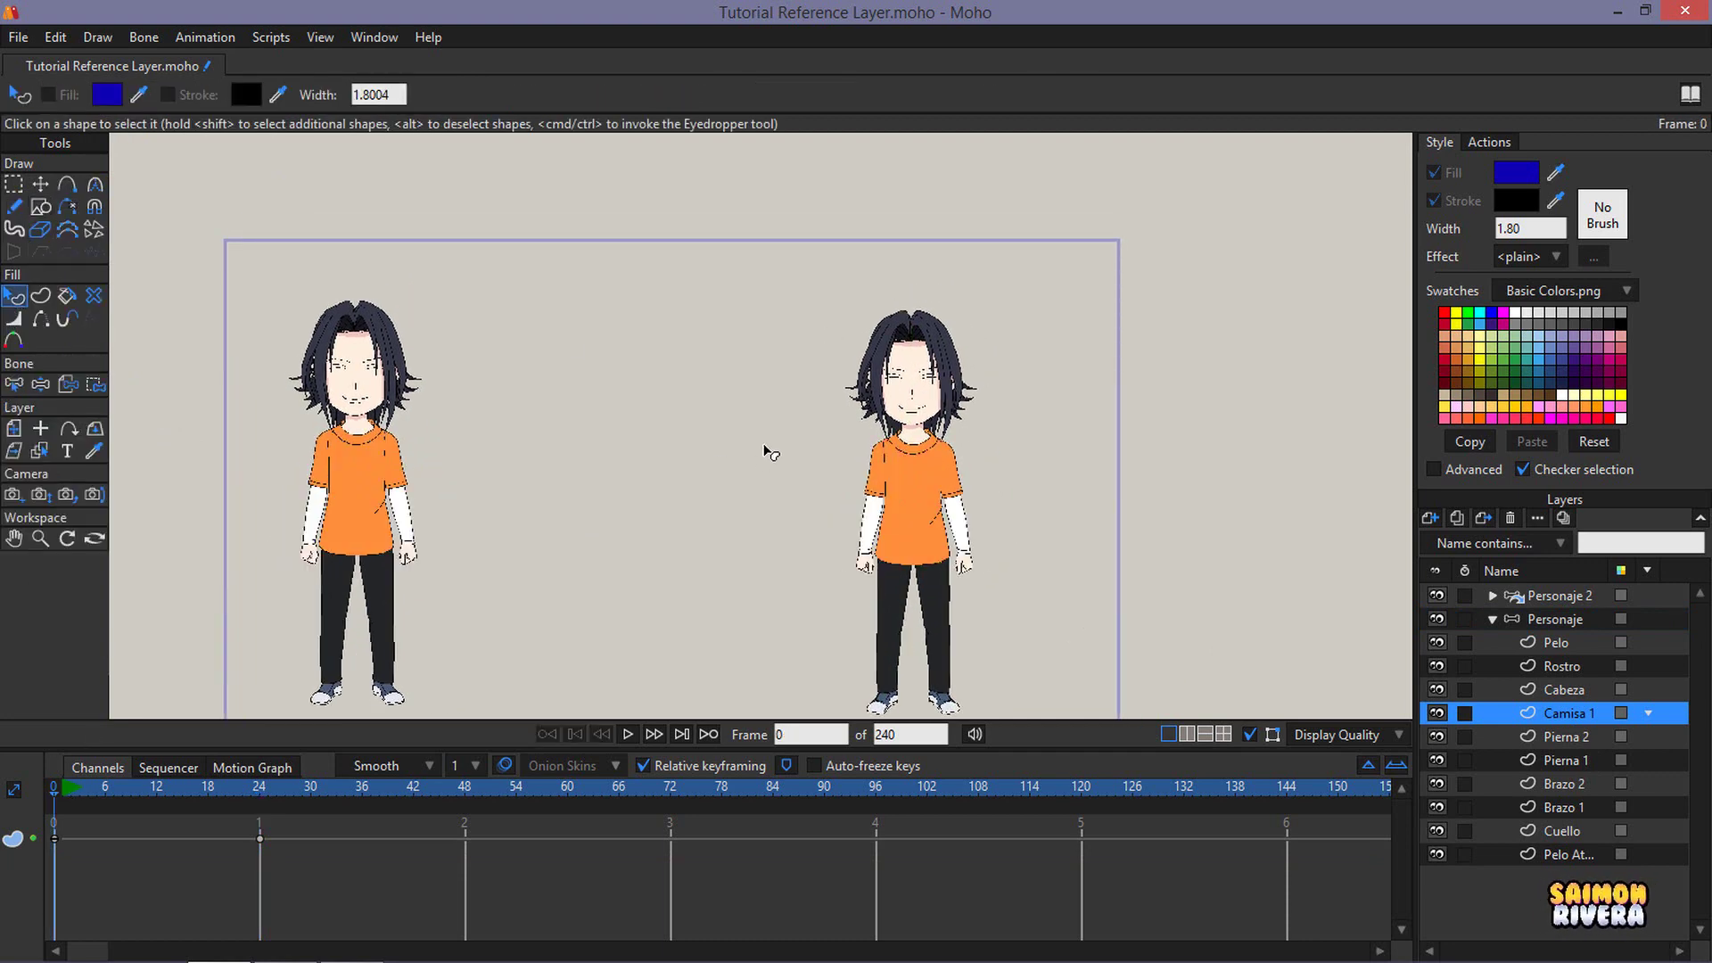
pyautogui.moveTo(764, 451); pyautogui.dragTo(785, 414)
pyautogui.moveTo(156, 796); pyautogui.dragTo(251, 794)
pyautogui.press('Delete')
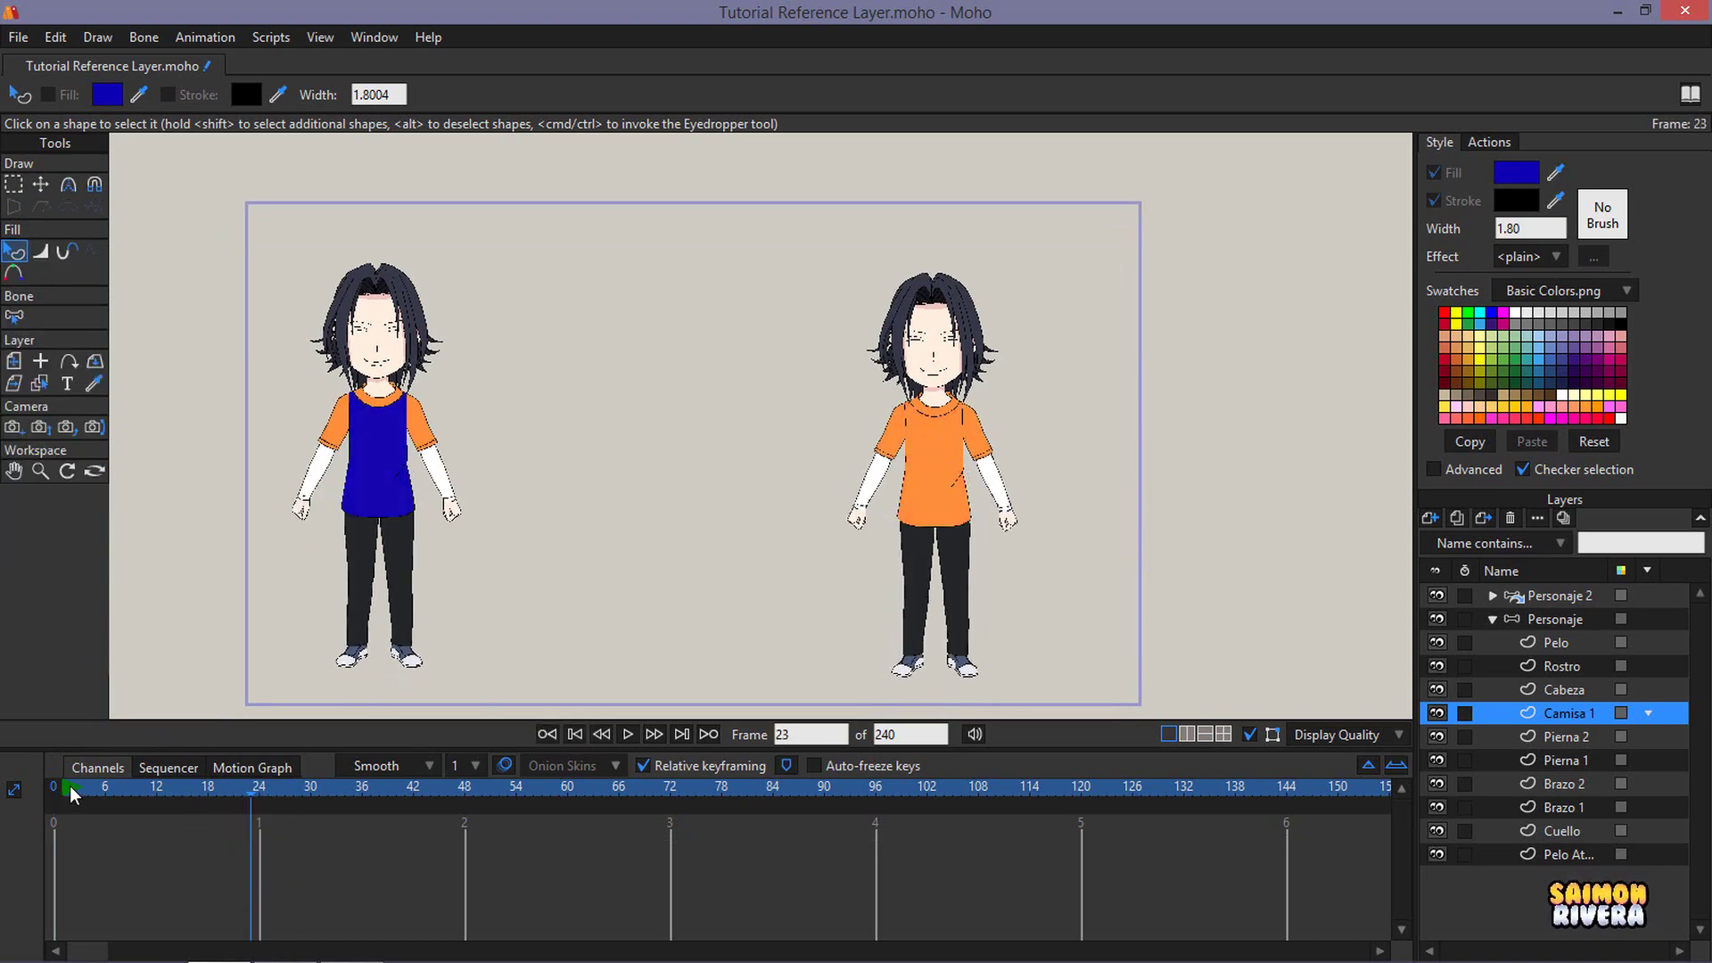
# - Delete the original Personaje's frame 24 bone keyframes and check the animation of both characters up to frame 24
pyautogui.moveTo(72, 790); pyautogui.dragTo(246, 799)
pyautogui.click(1538, 620)
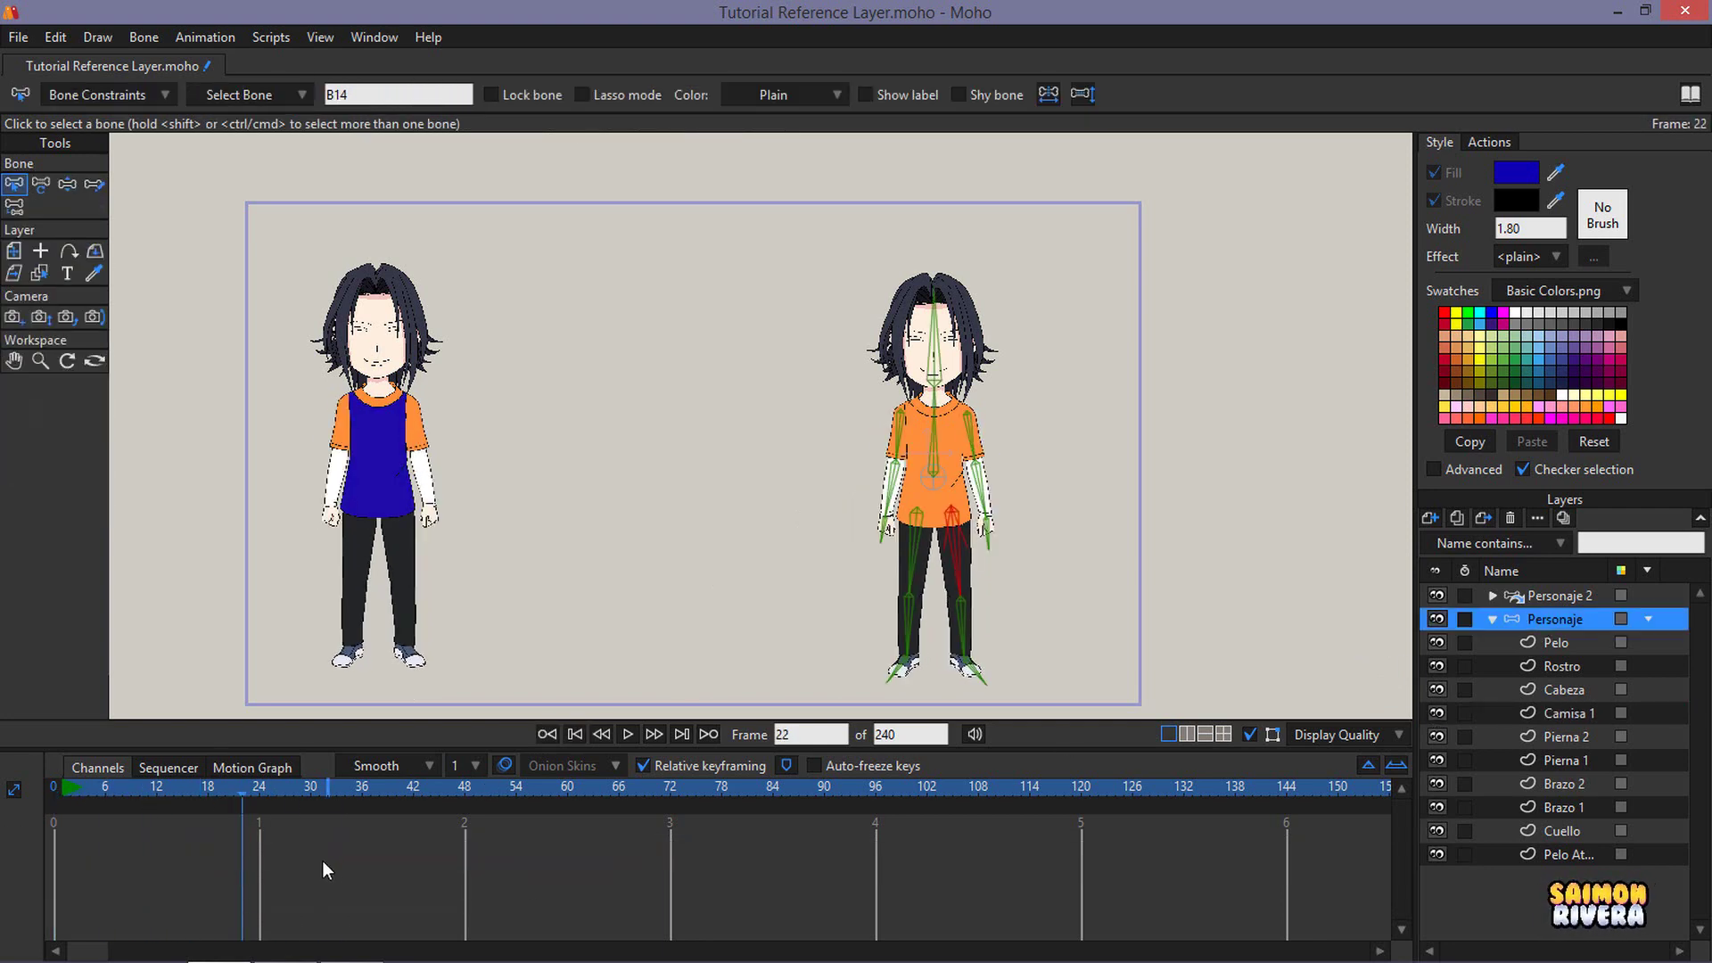
pyautogui.click(1562, 597)
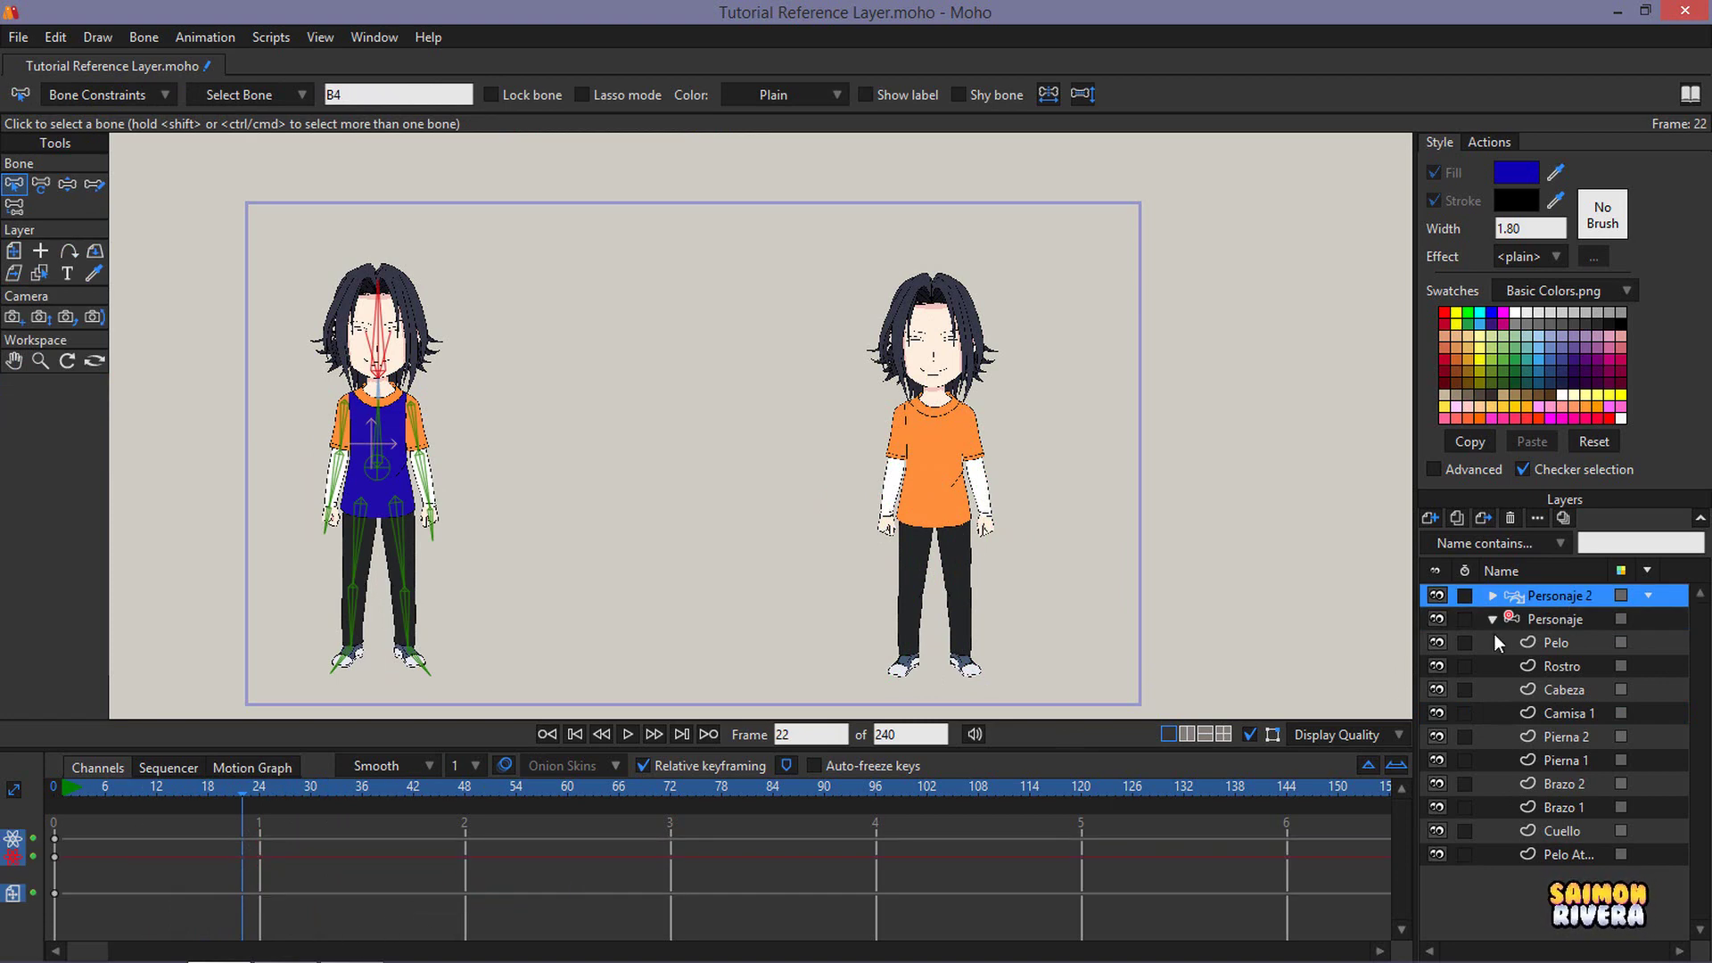
pyautogui.click(1539, 615)
pyautogui.moveTo(71, 788); pyautogui.dragTo(260, 810)
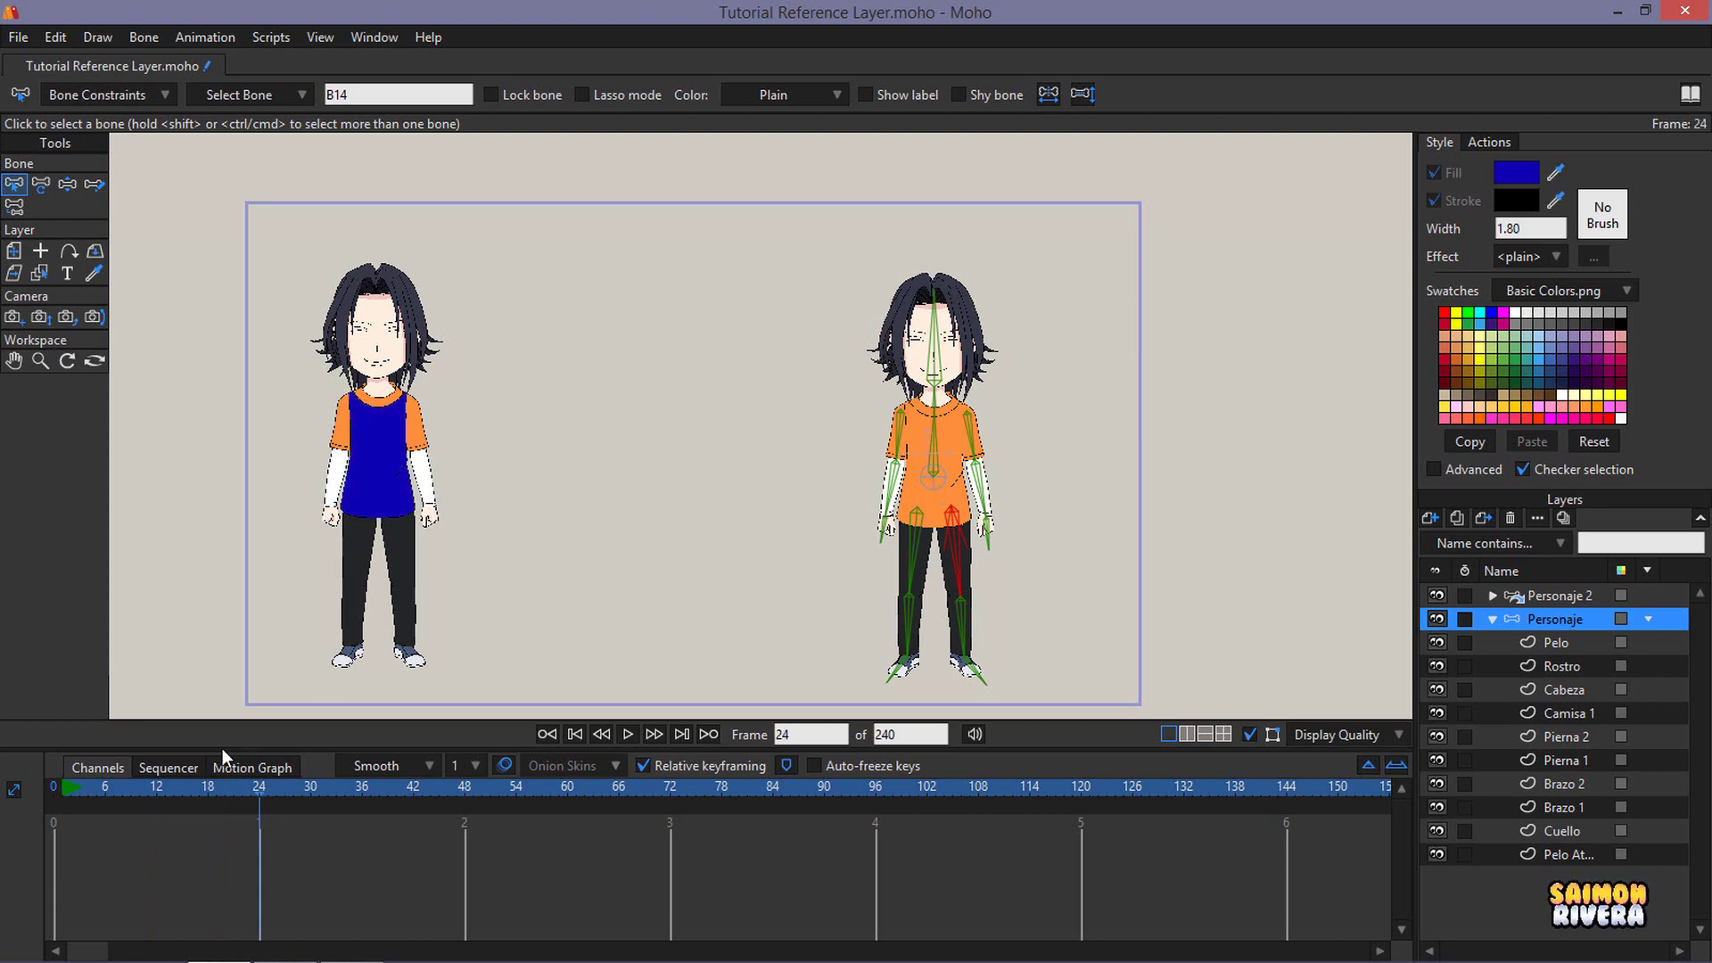
pyautogui.moveTo(237, 745); pyautogui.dragTo(239, 740)
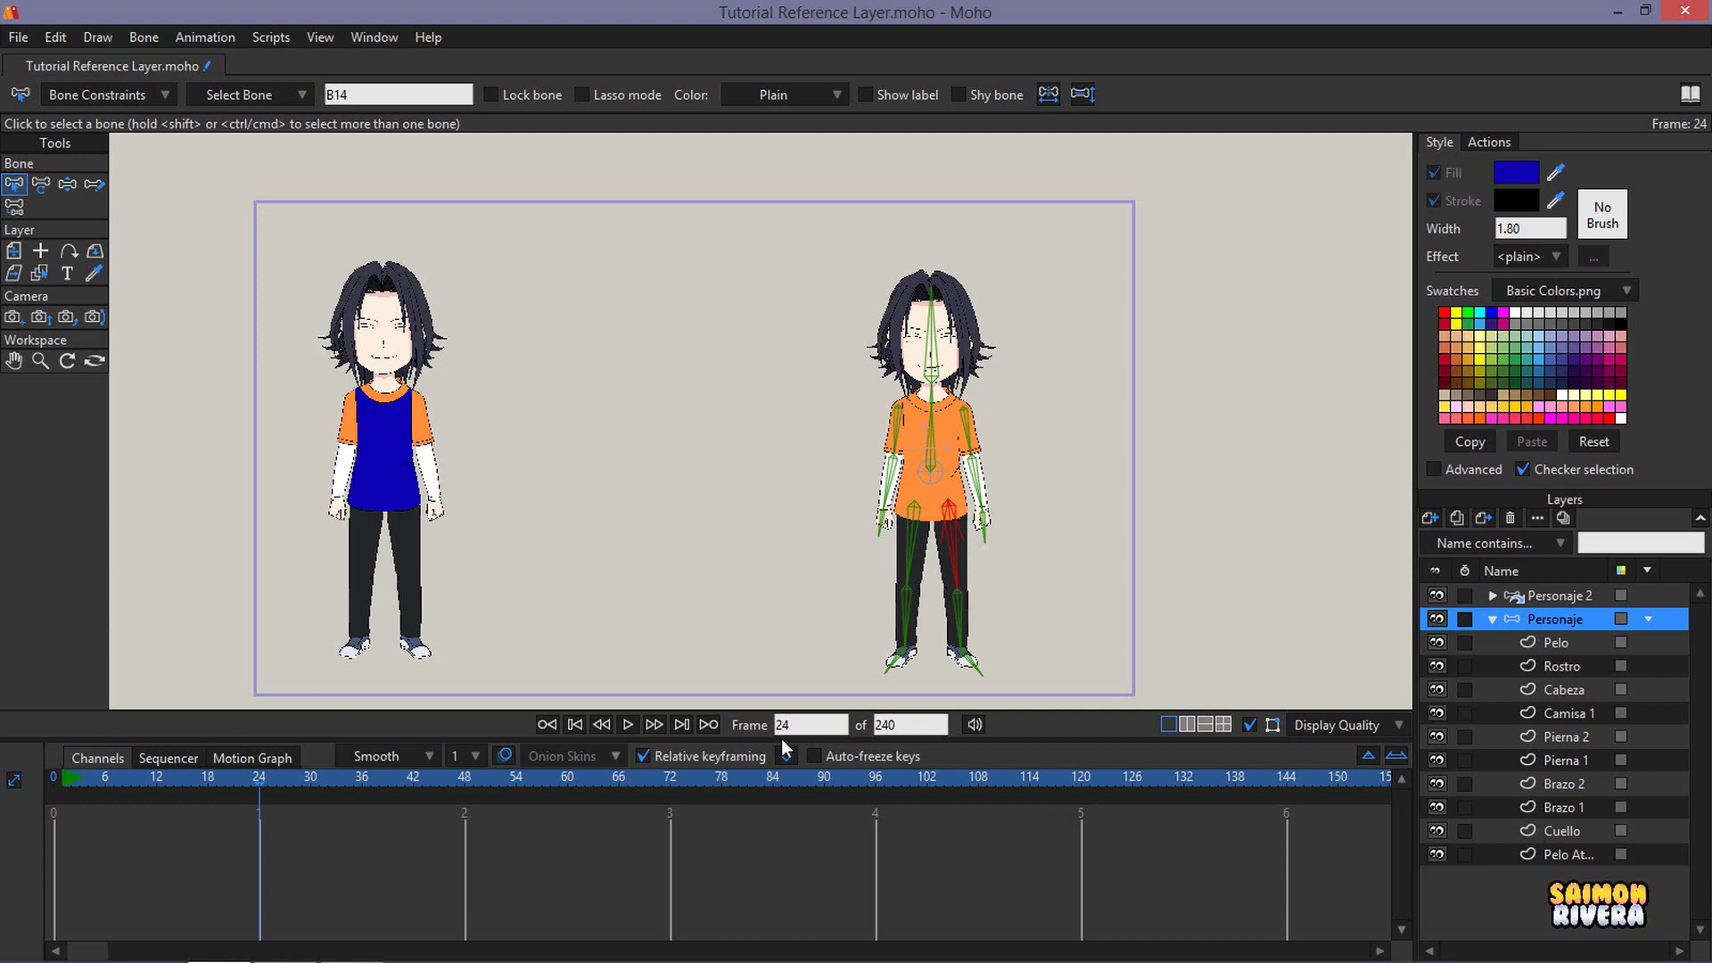
# - Delete the frame 24 colour keyframe from the Personaje 2 reference's Camisa 1 layer and return to frame 0
pyautogui.click(1492, 595)
pyautogui.click(1569, 691)
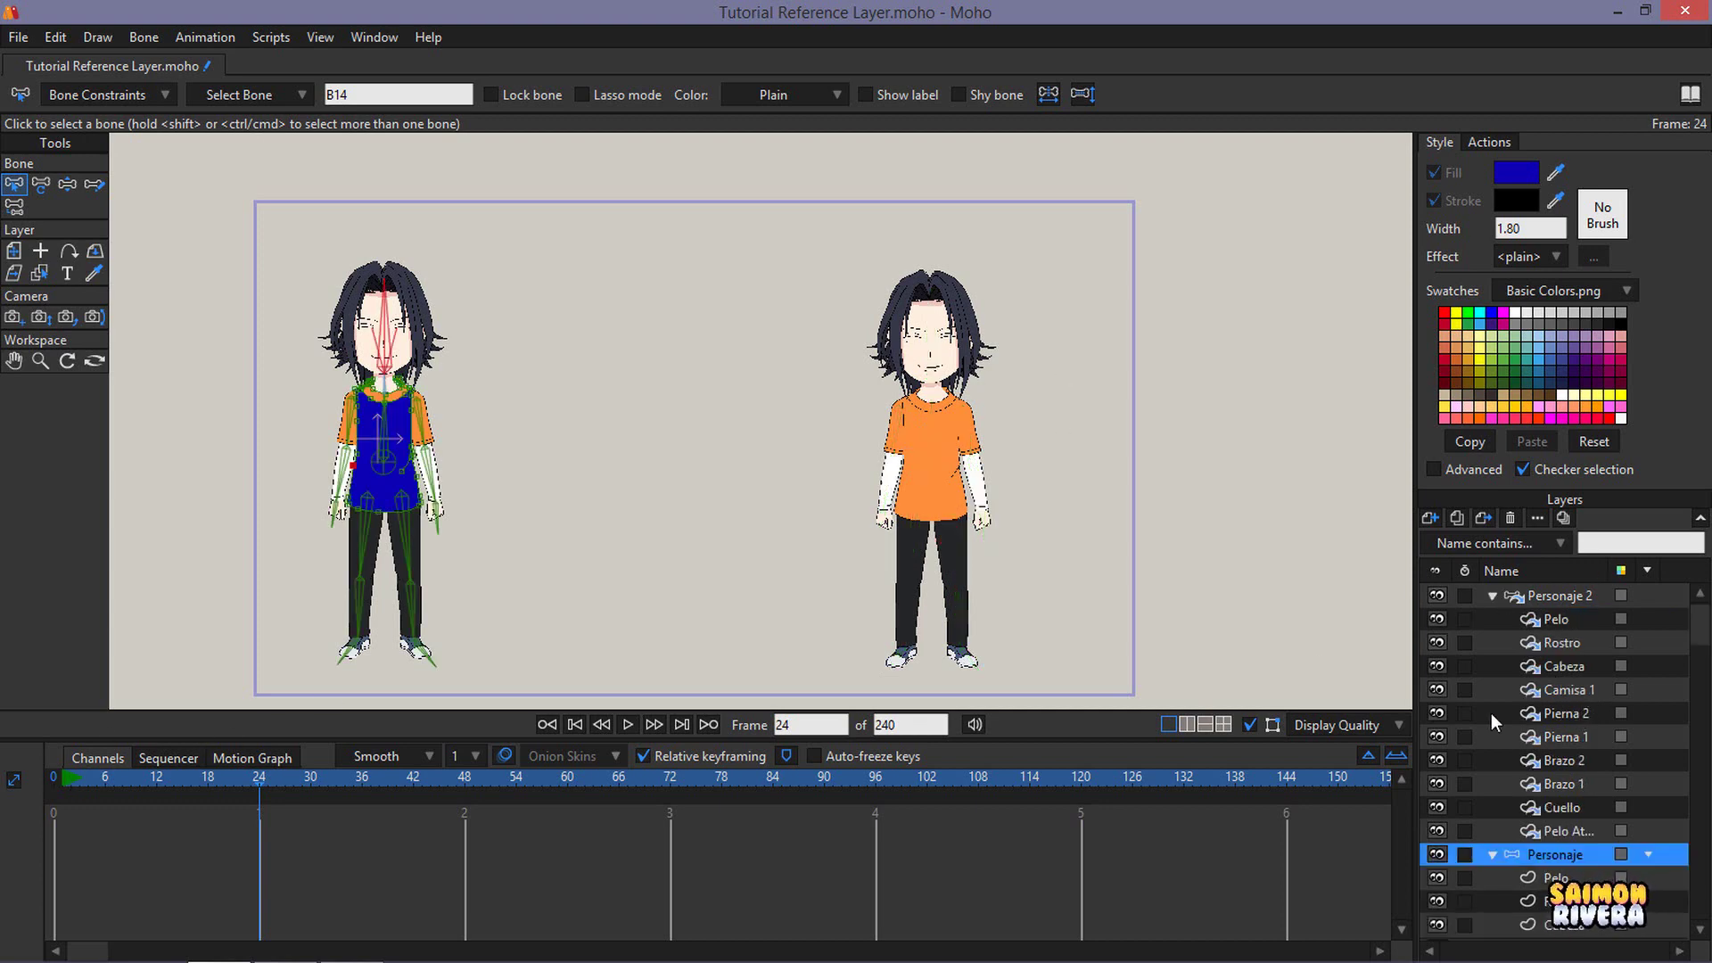
pyautogui.press('Delete')
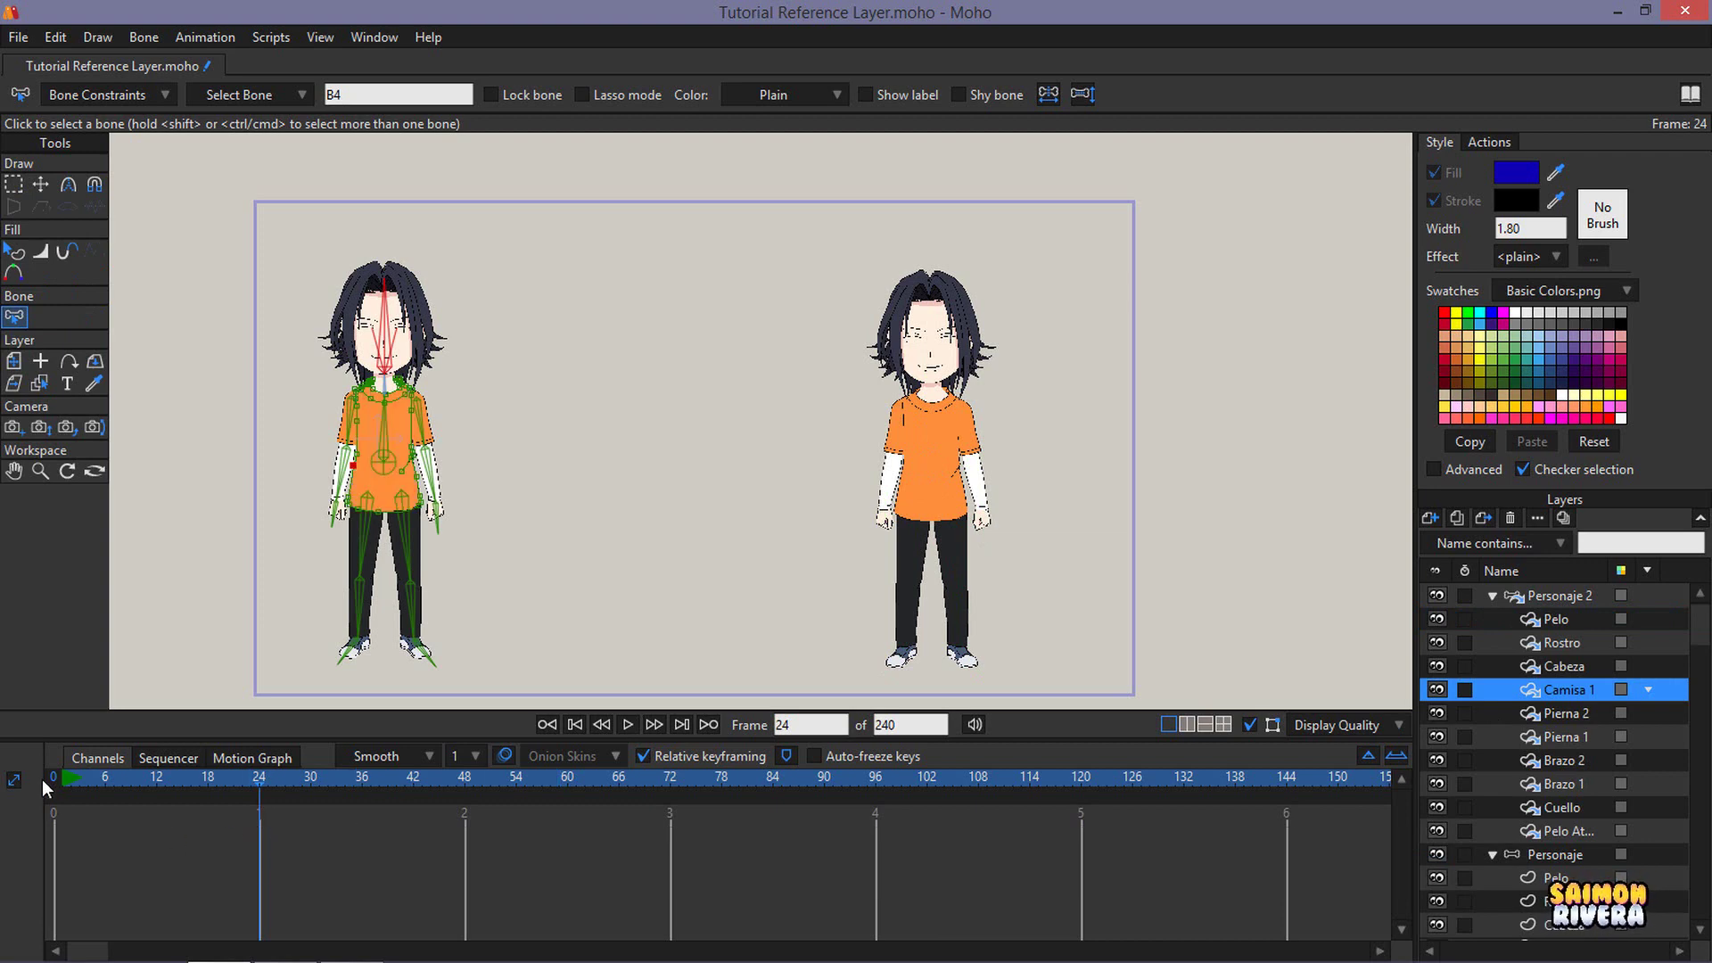
pyautogui.click(51, 784)
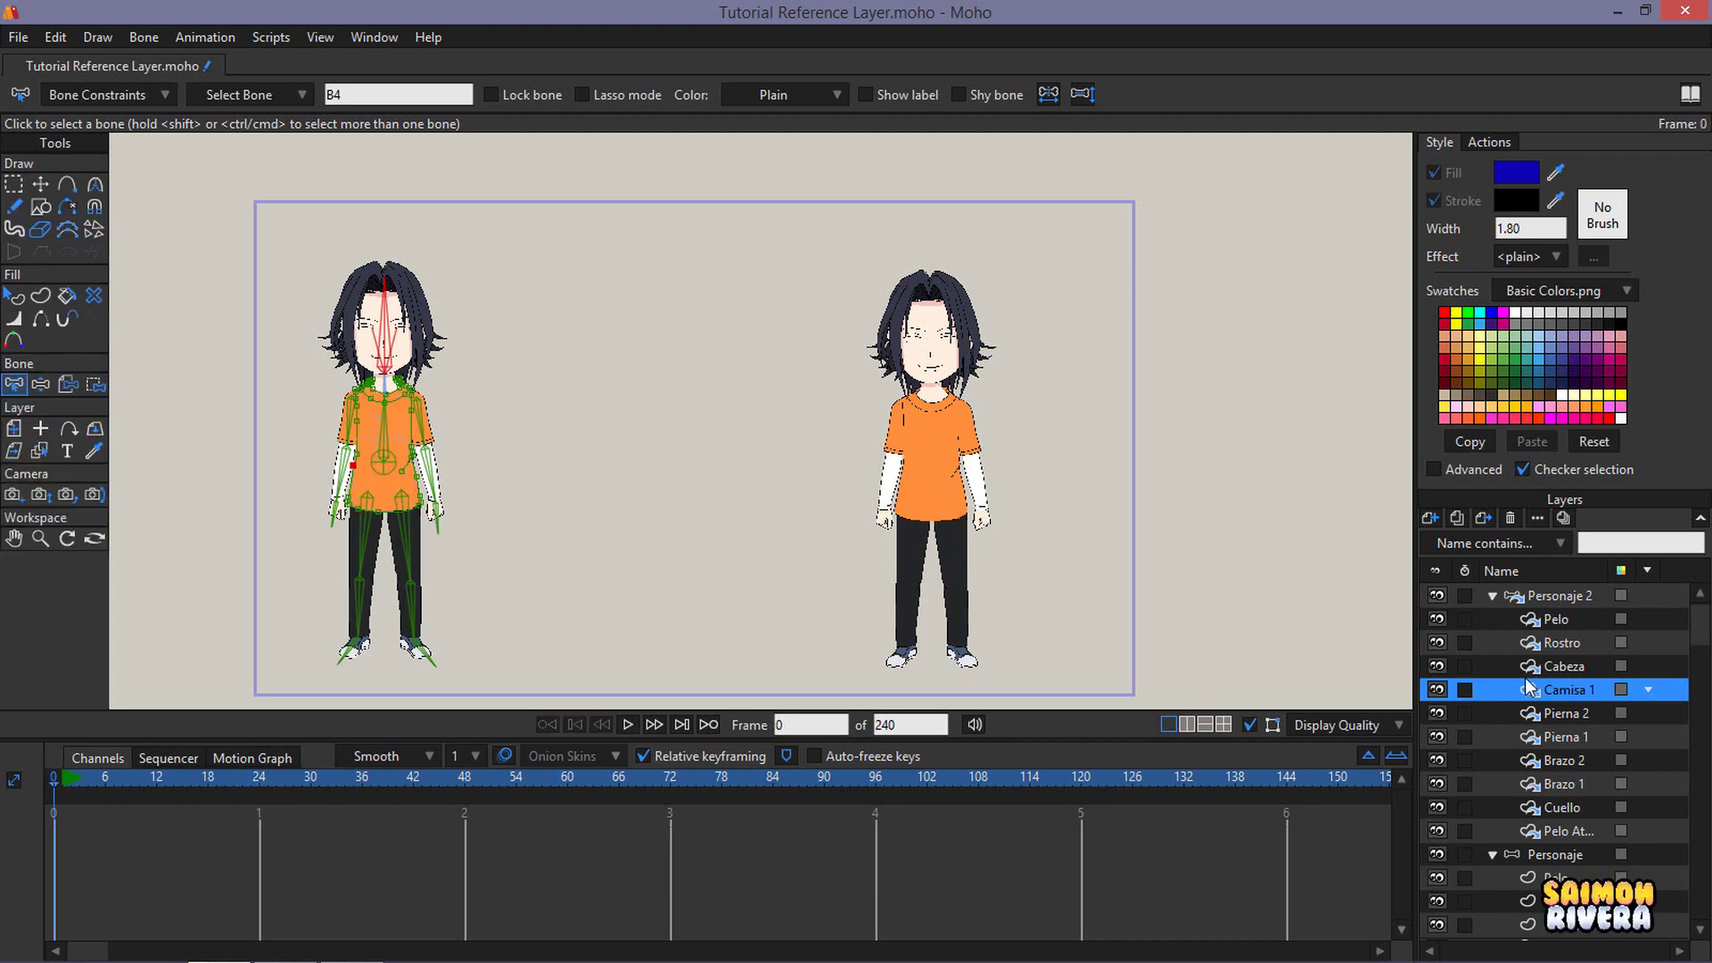
# - Collapse both character groups and delete the Personaje 2 reference layer
pyautogui.click(1492, 596)
pyautogui.click(1492, 619)
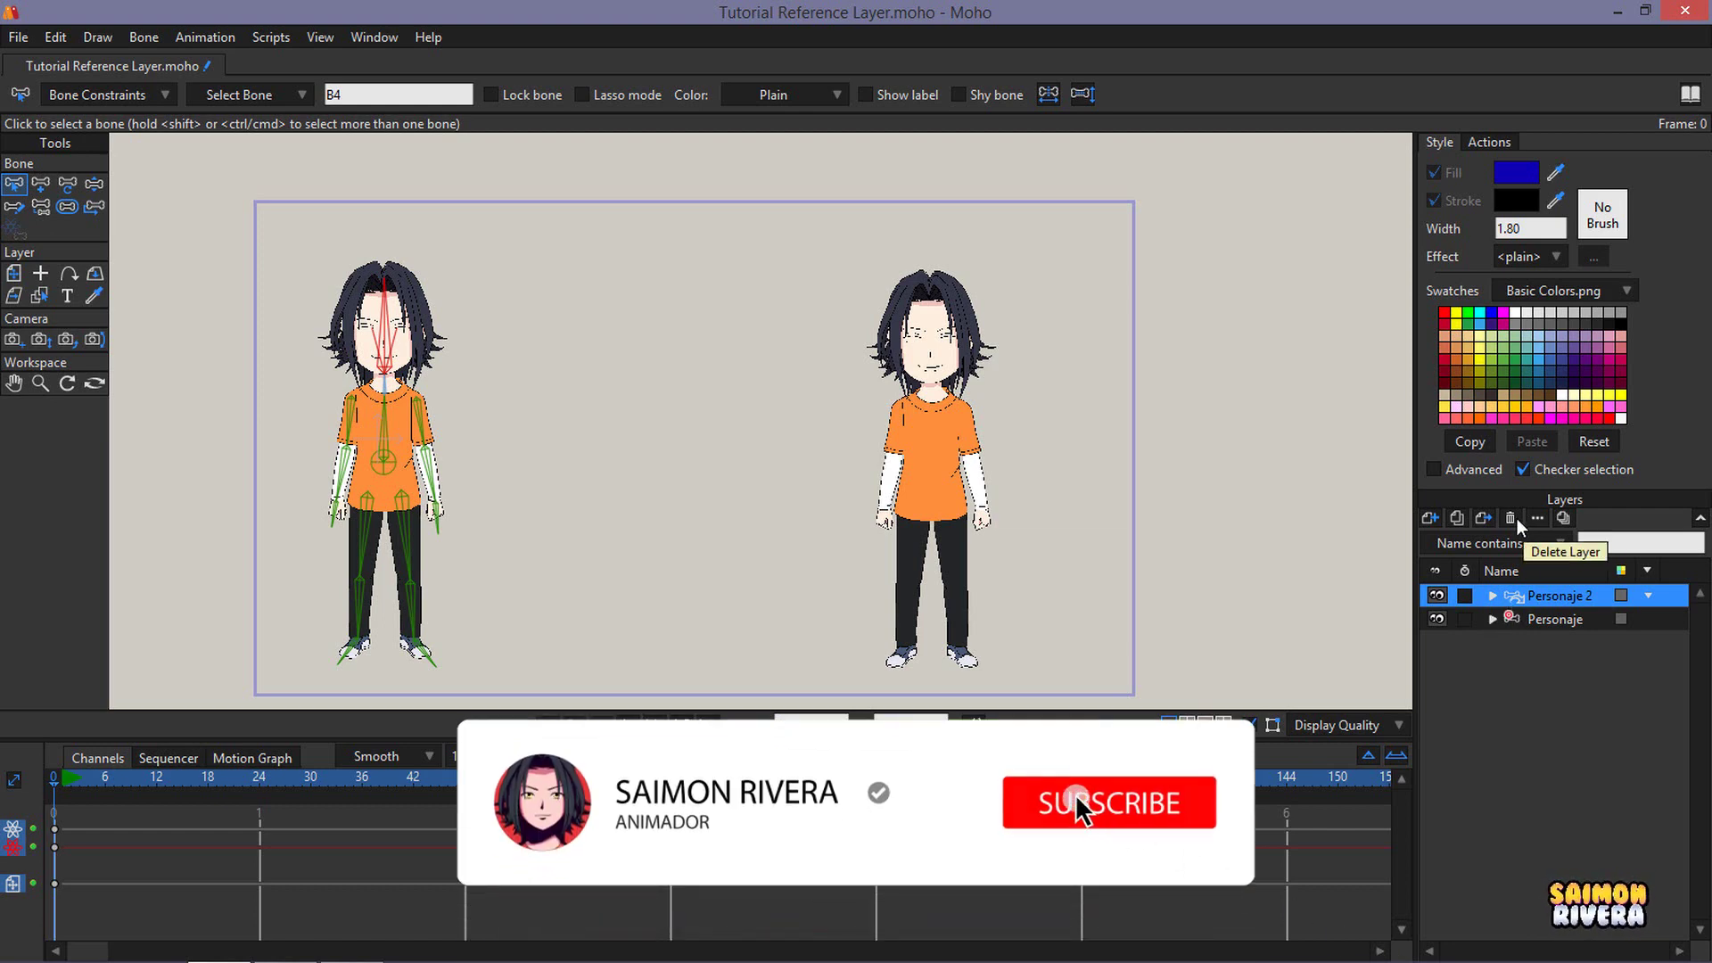
pyautogui.click(1515, 518)
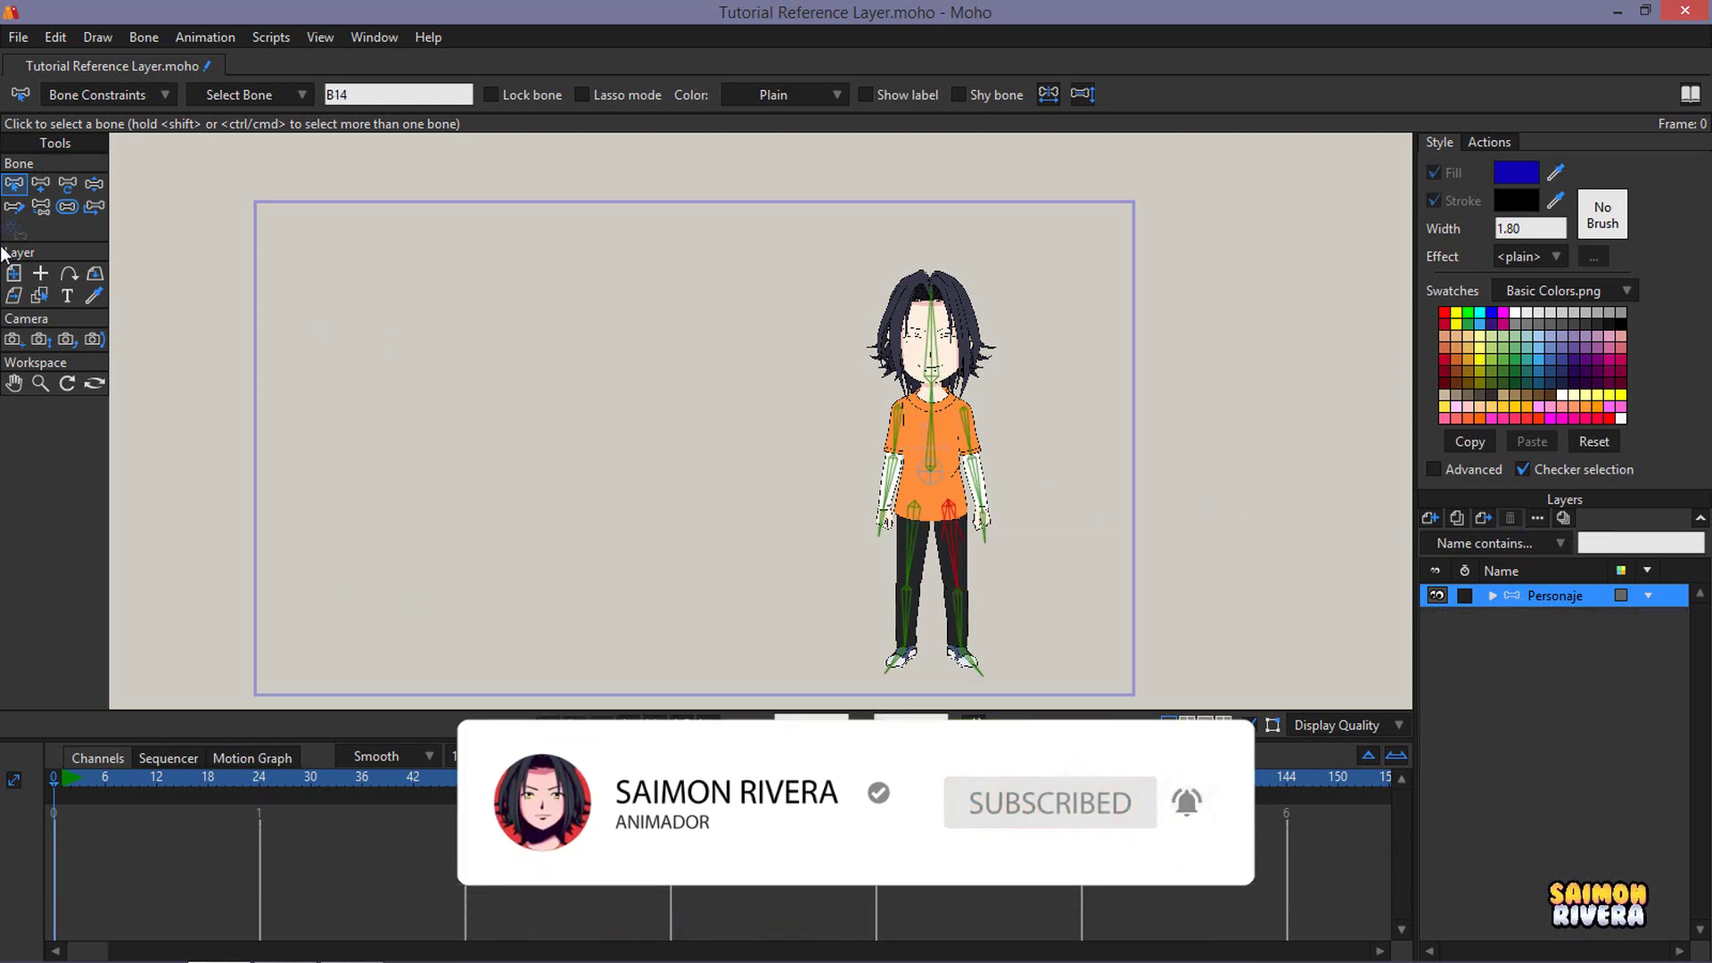
# - Move the Personaje layer to the centre of the frame, at about X 0.03, Y 0.01
pyautogui.click(12, 272)
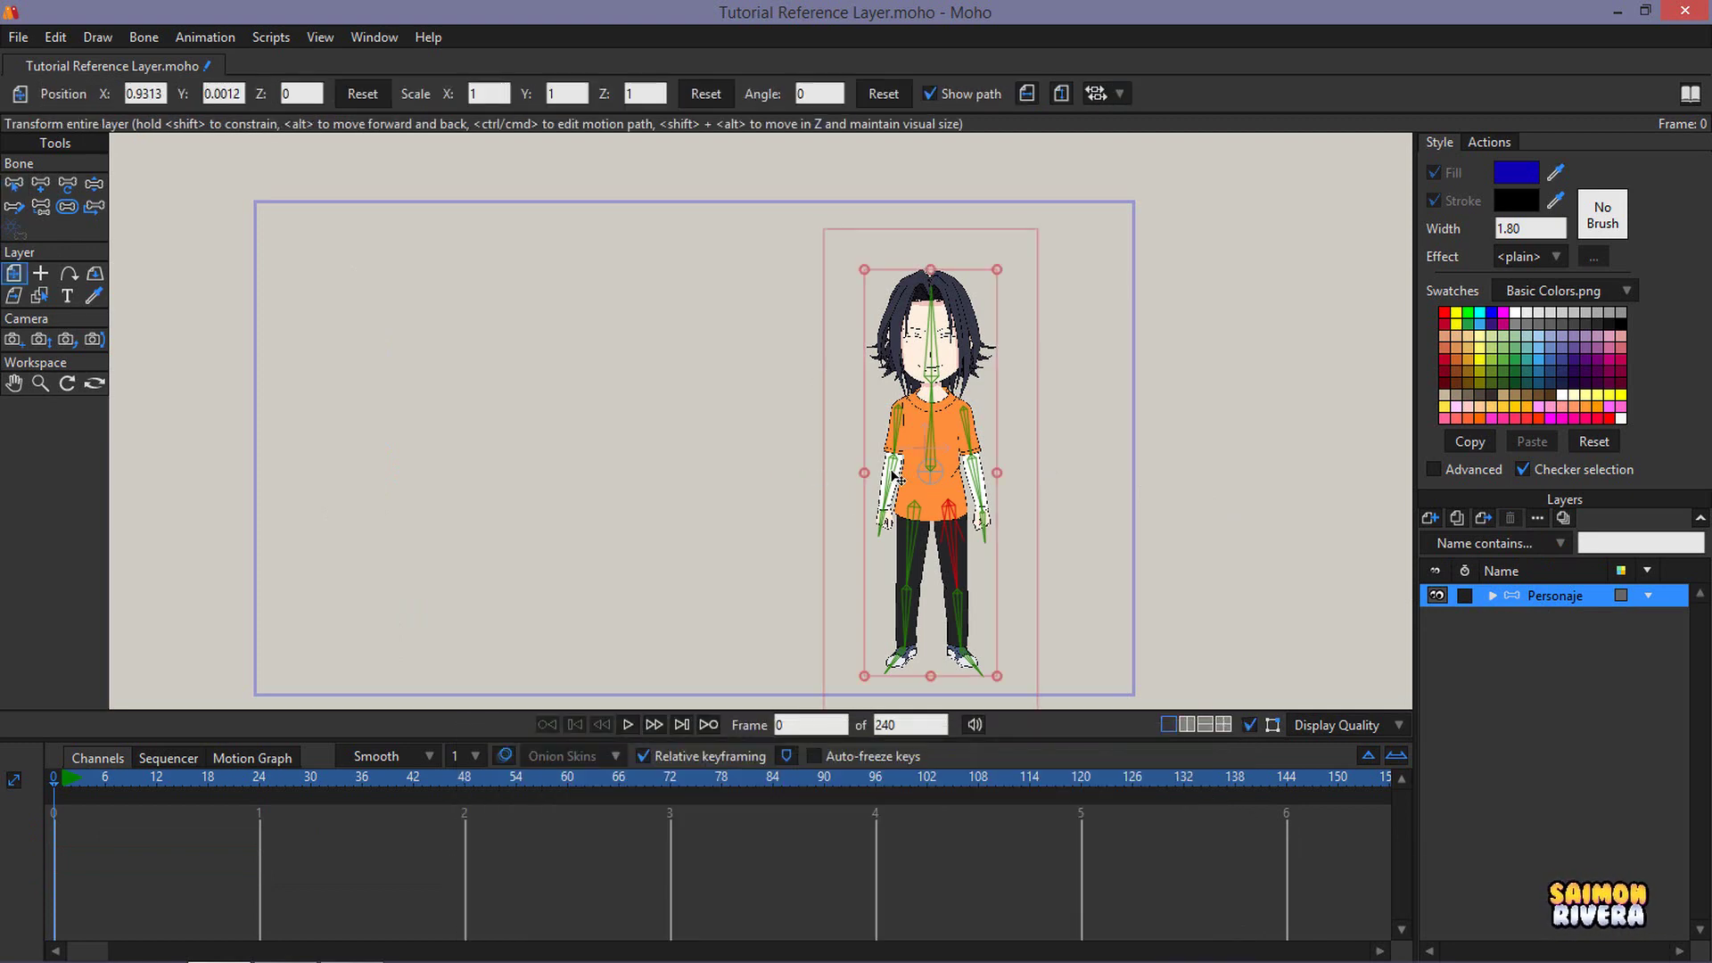
pyautogui.moveTo(897, 477); pyautogui.dragTo(713, 481)
pyautogui.click(731, 489)
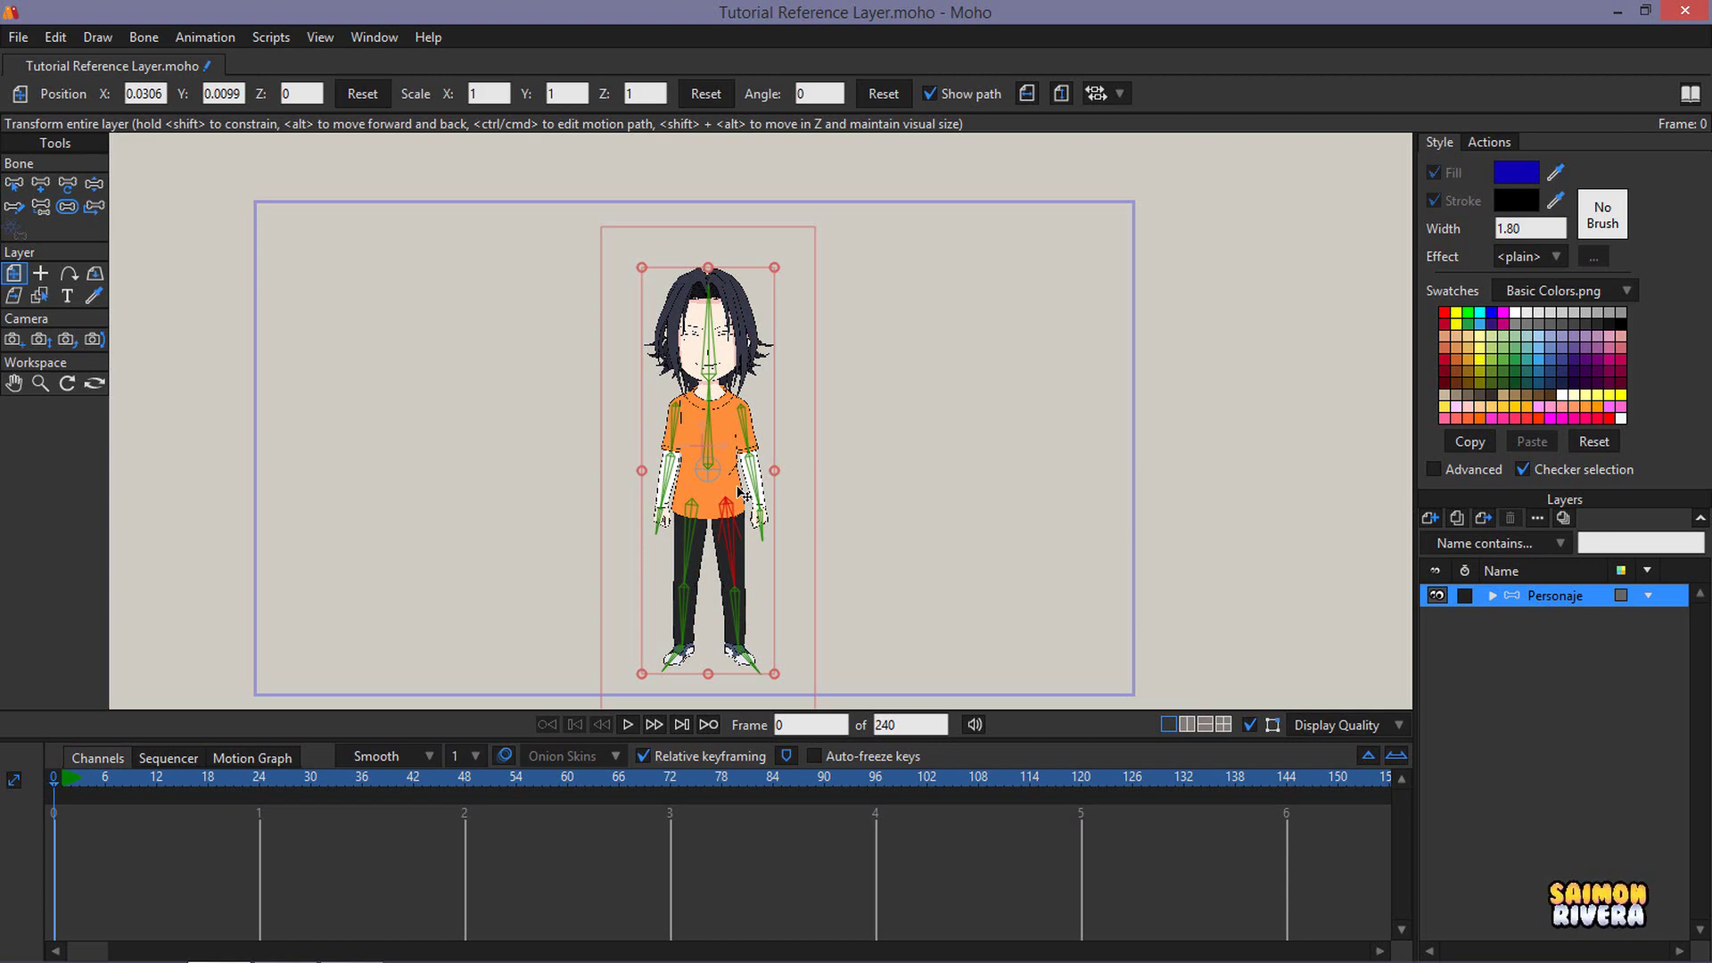
pyautogui.moveTo(878, 502); pyautogui.dragTo(912, 490)
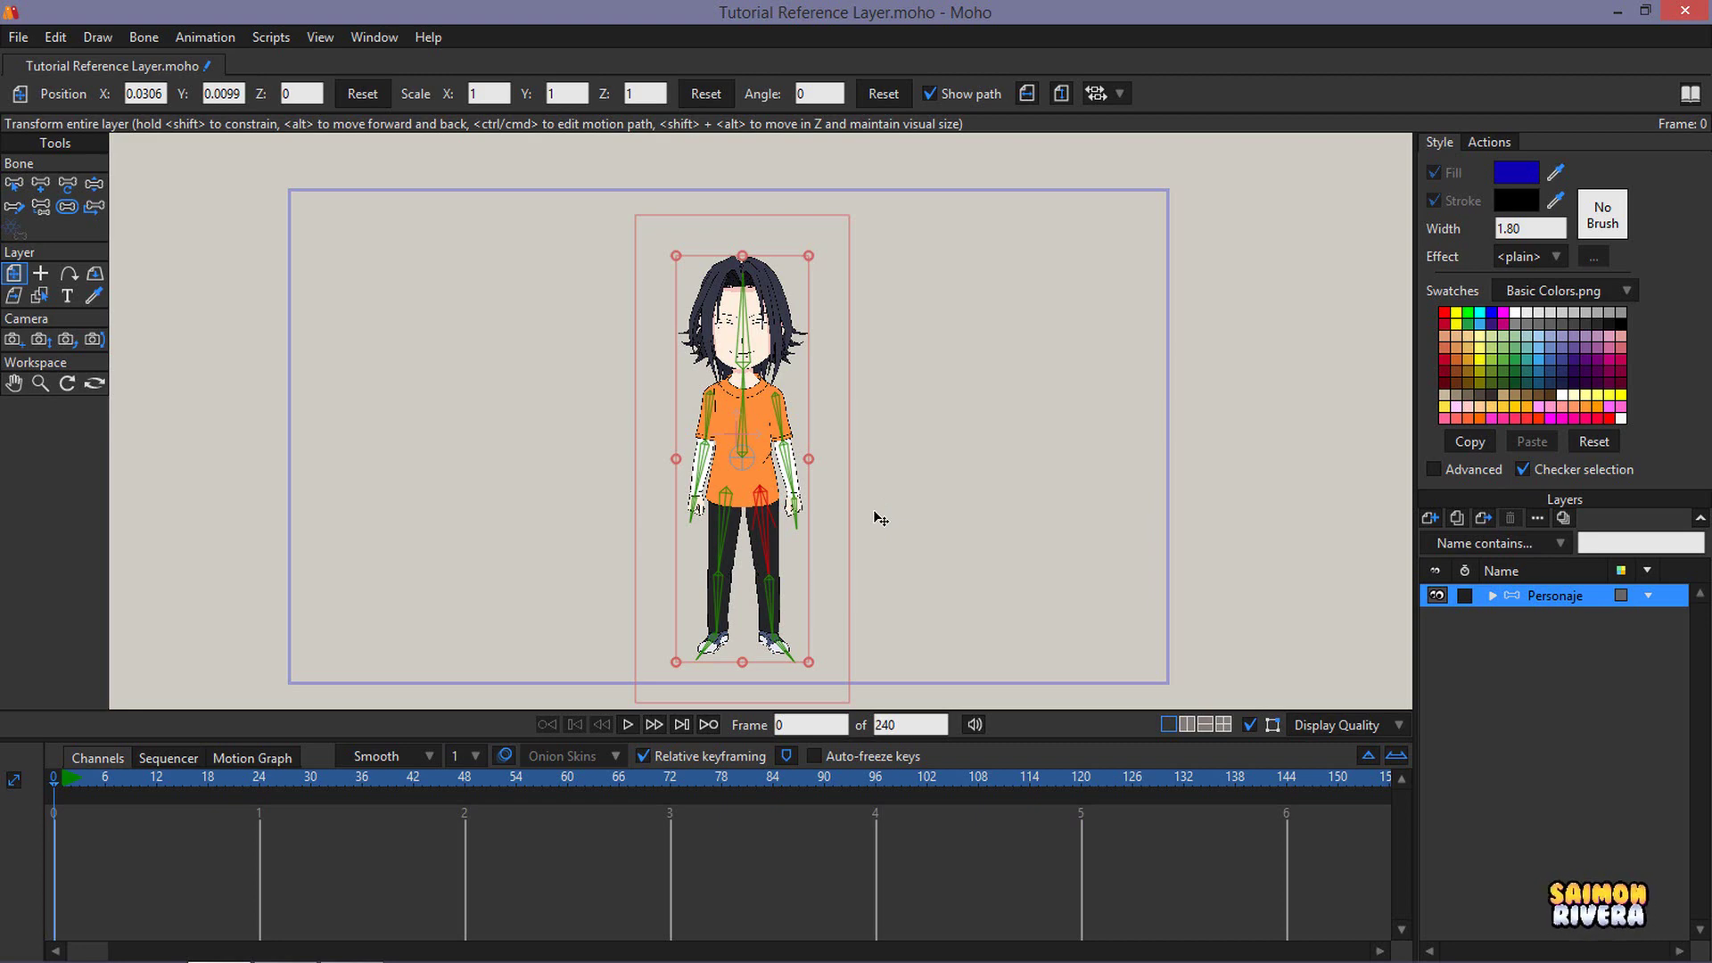
pyautogui.moveTo(878, 511)
pyautogui.mouseDown()
pyautogui.moveTo(912, 484)
pyautogui.moveTo(879, 496)
pyautogui.mouseUp()
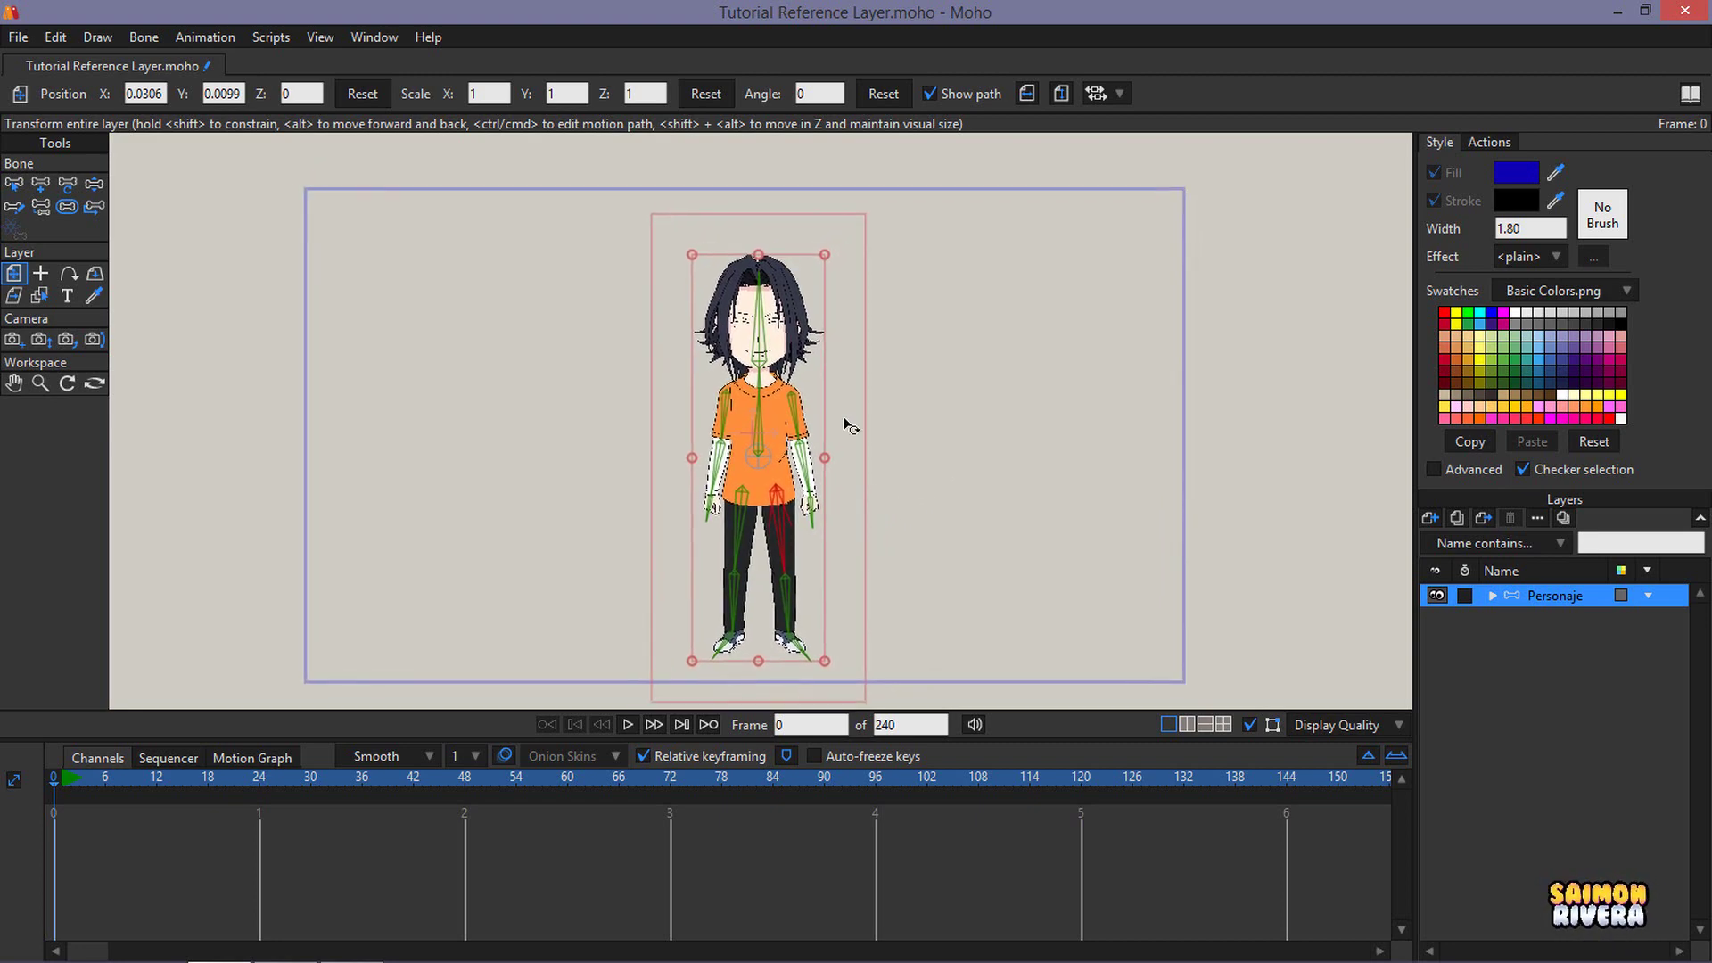
# - Create a new project and import the Personaje layer from the Tutorial Reference Layer file by reference
pyautogui.click(27, 40)
pyautogui.click(32, 59)
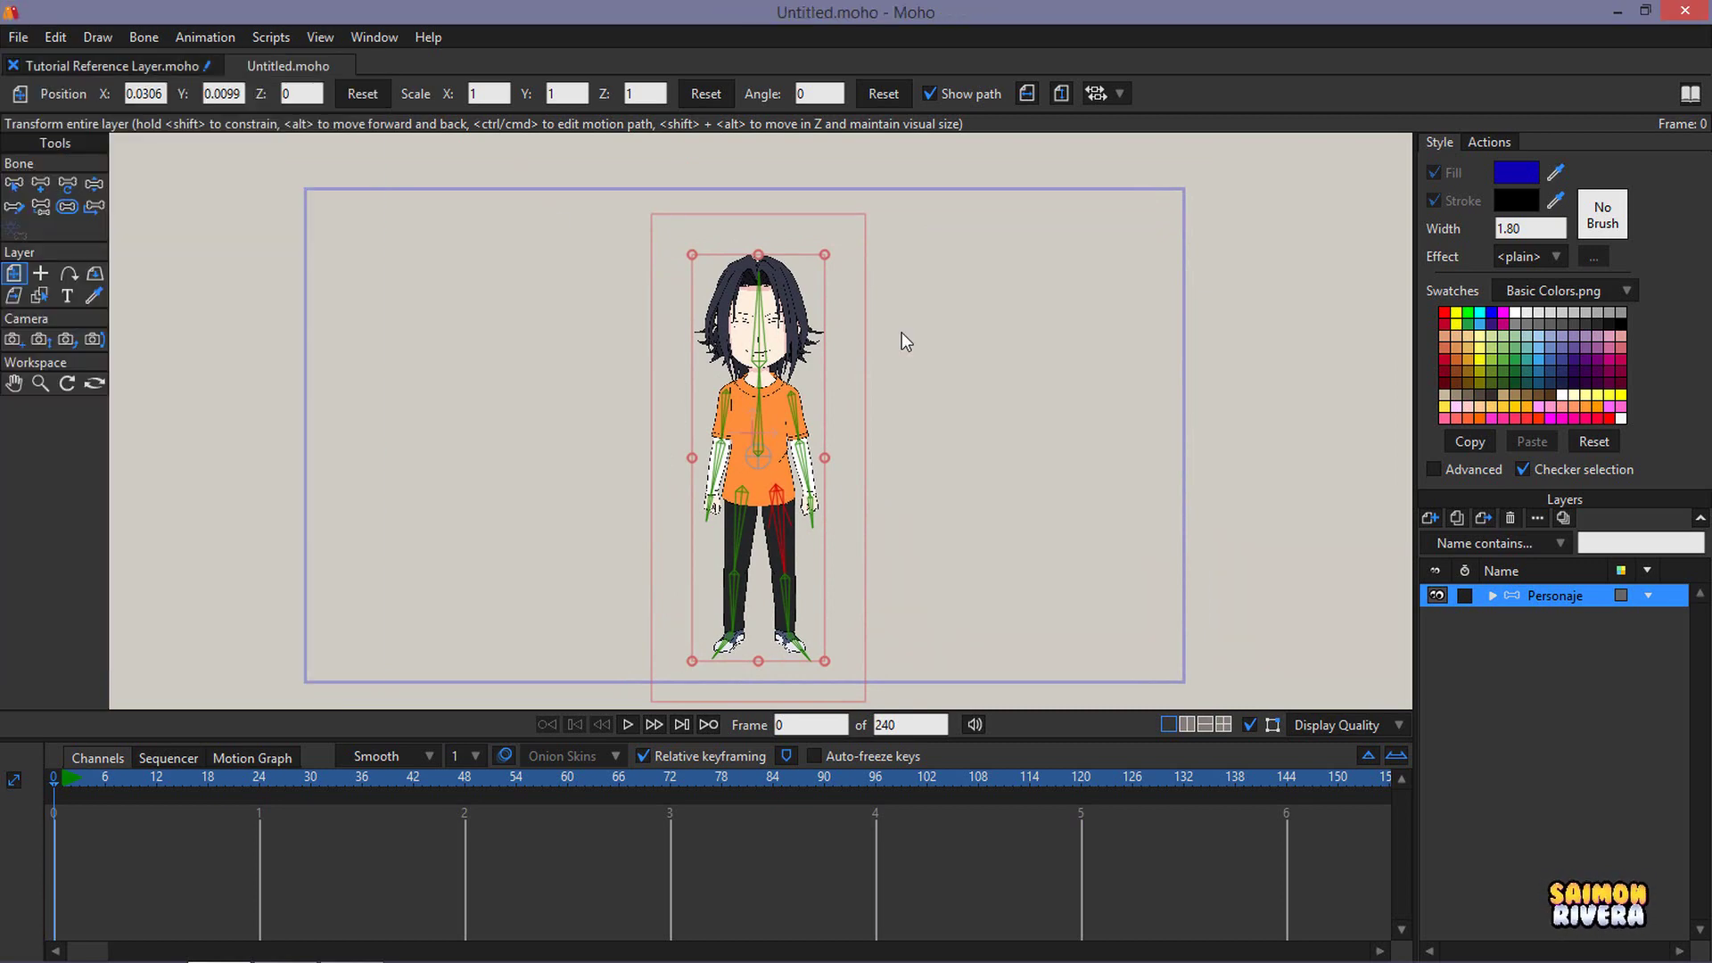
pyautogui.click(18, 36)
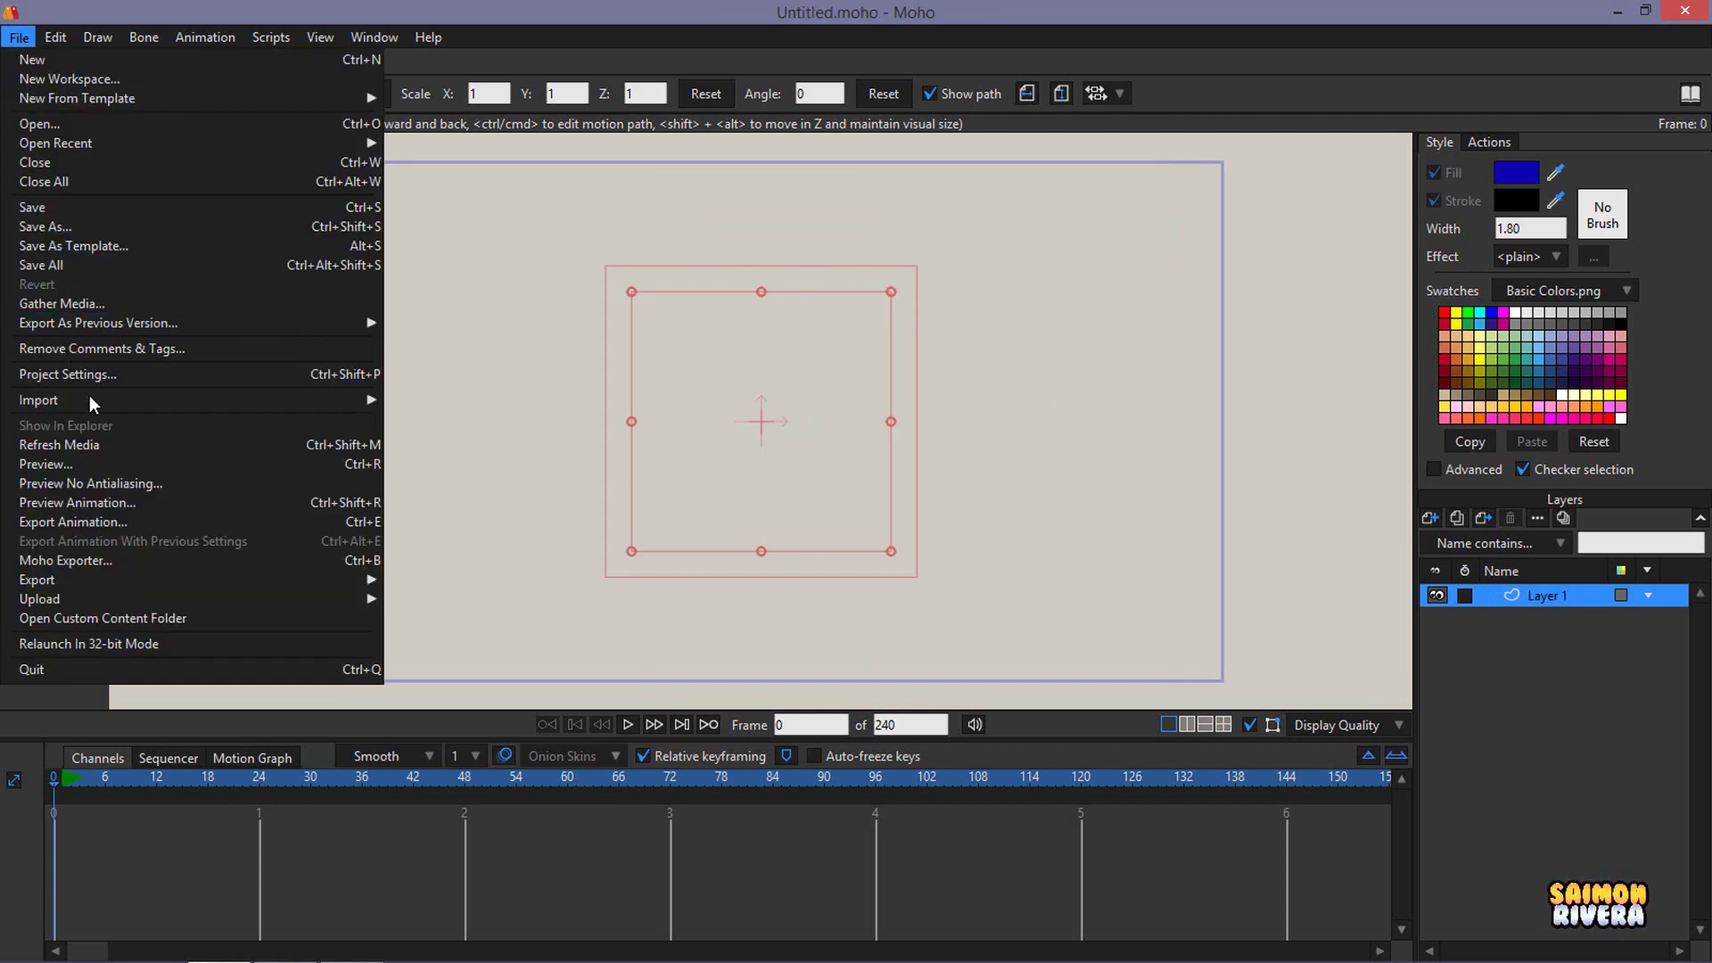
pyautogui.moveTo(94, 402)
pyautogui.click(404, 404)
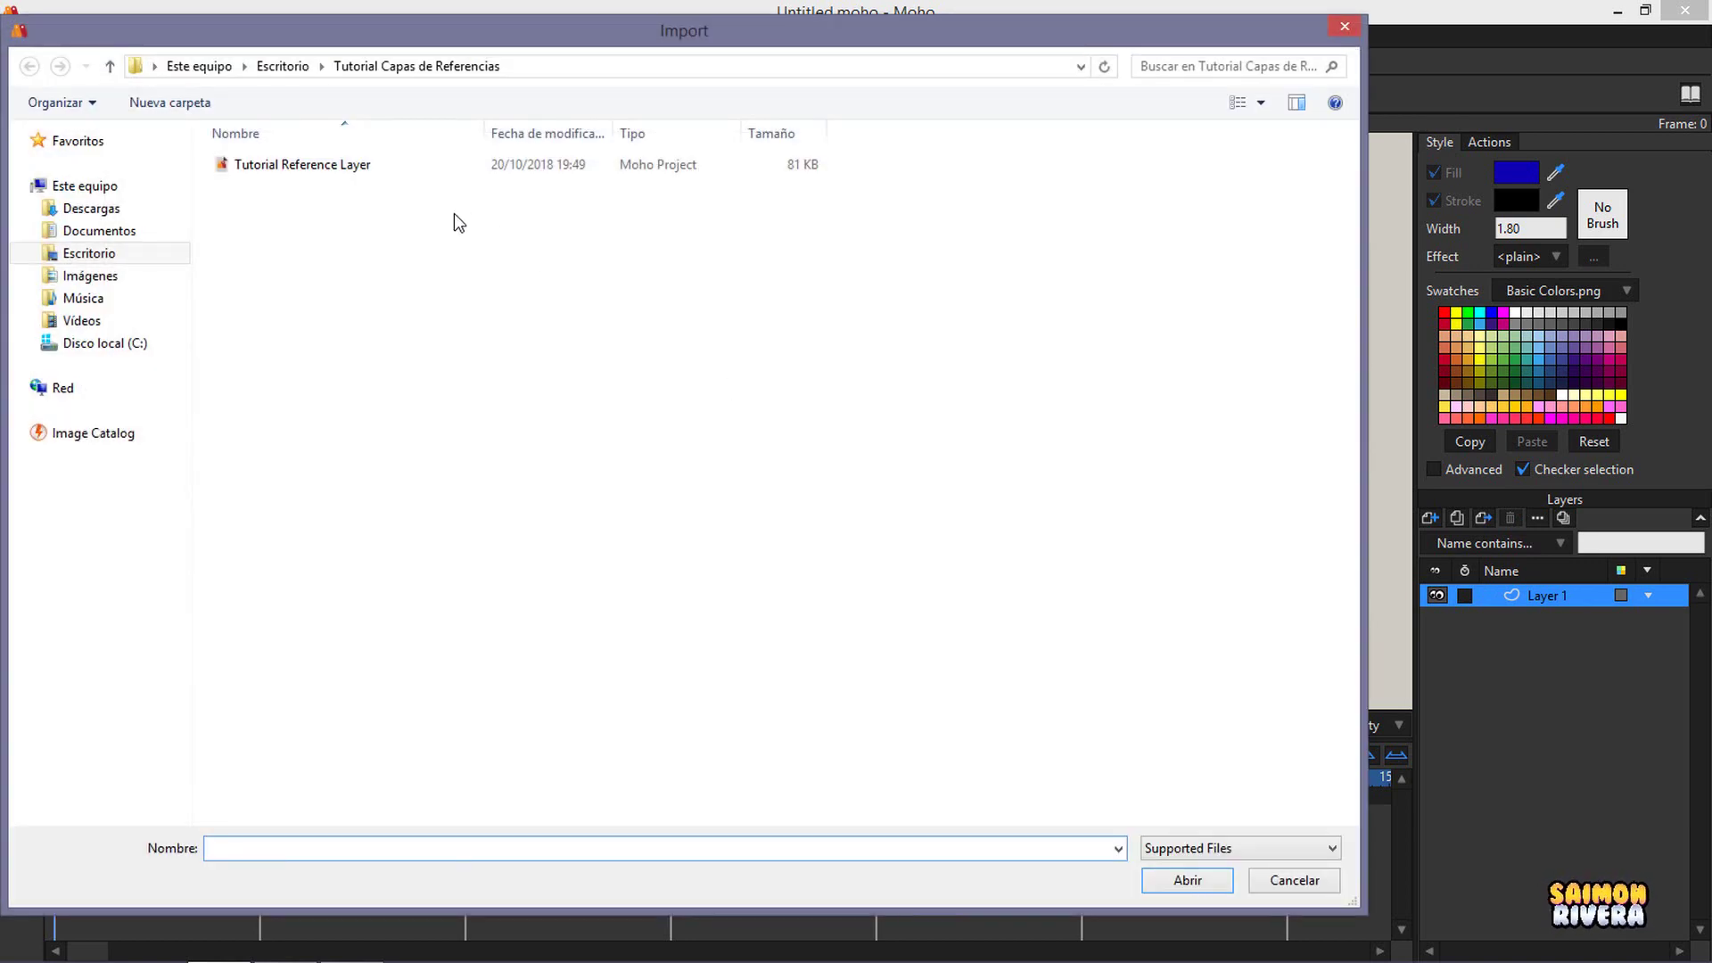
pyautogui.click(811, 165)
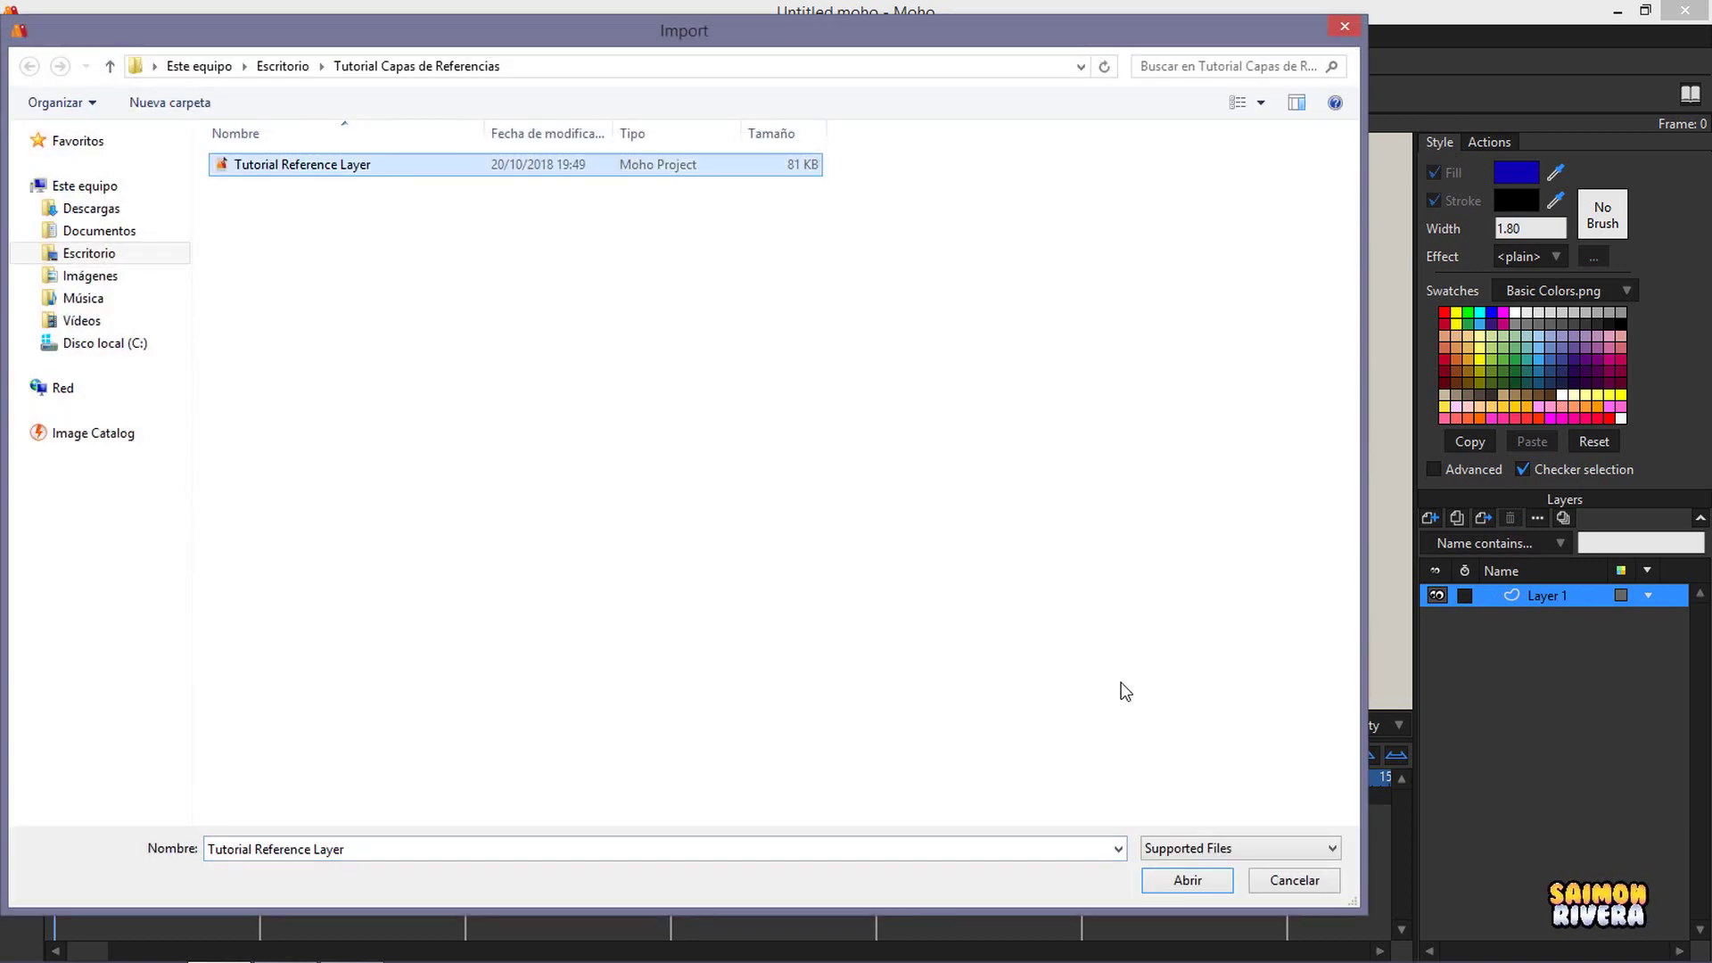
pyautogui.click(1207, 877)
pyautogui.moveTo(1027, 301); pyautogui.dragTo(937, 296)
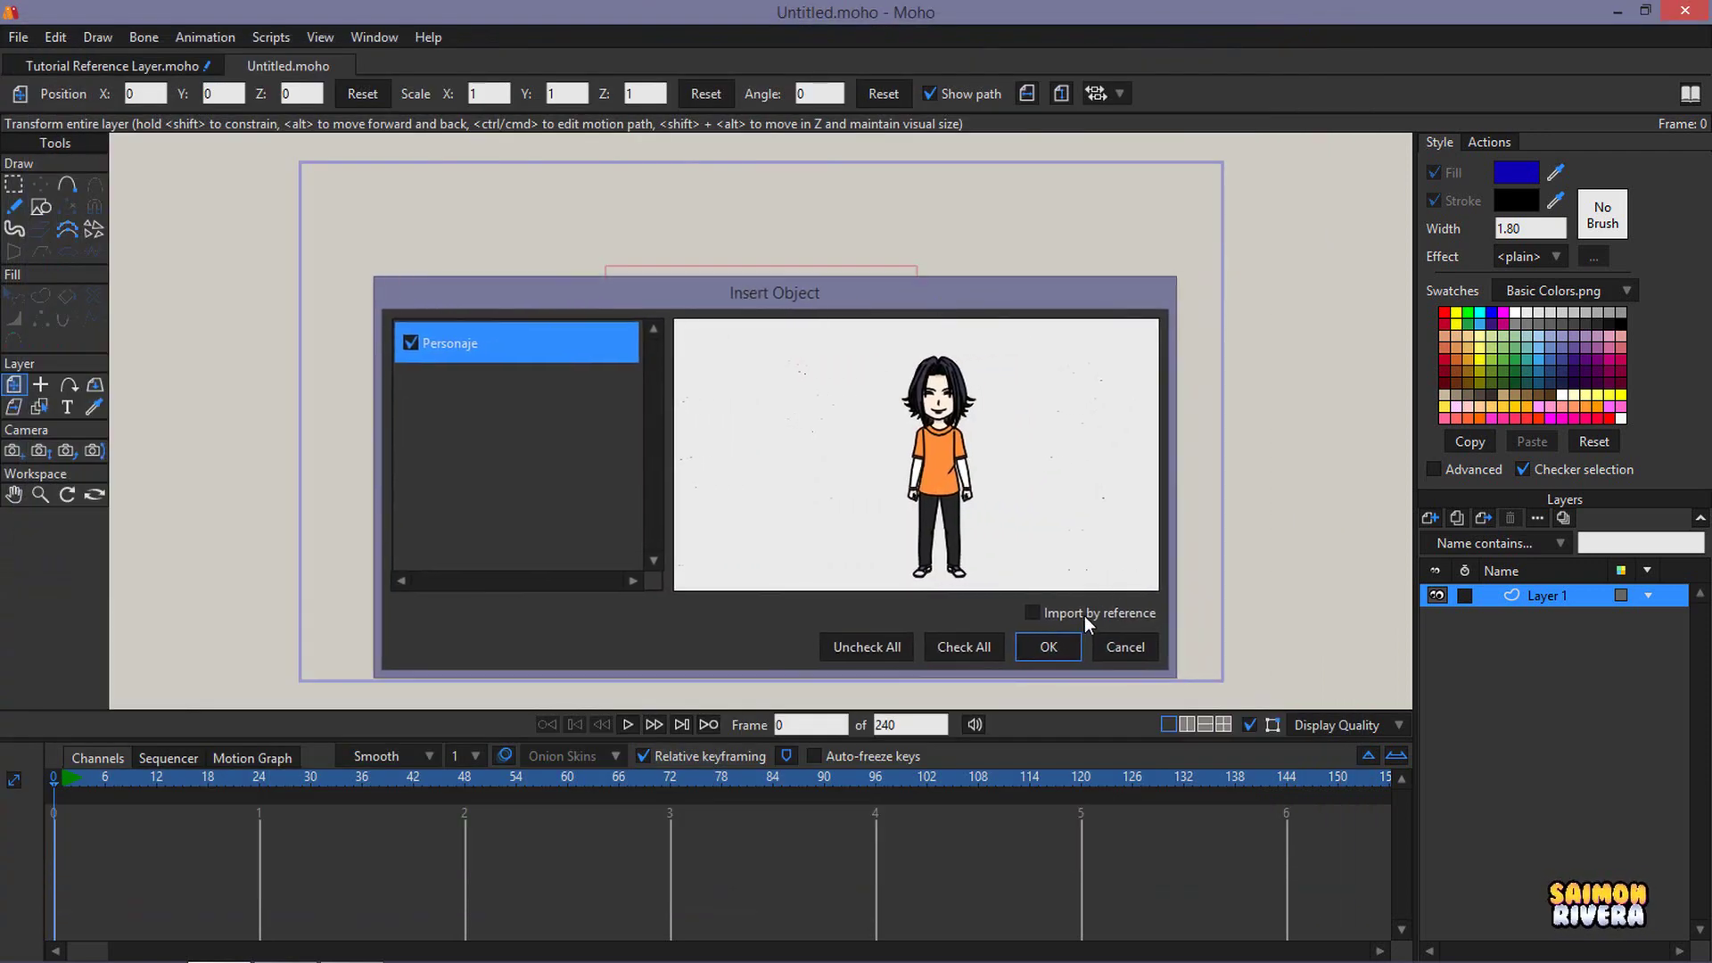
pyautogui.click(1049, 646)
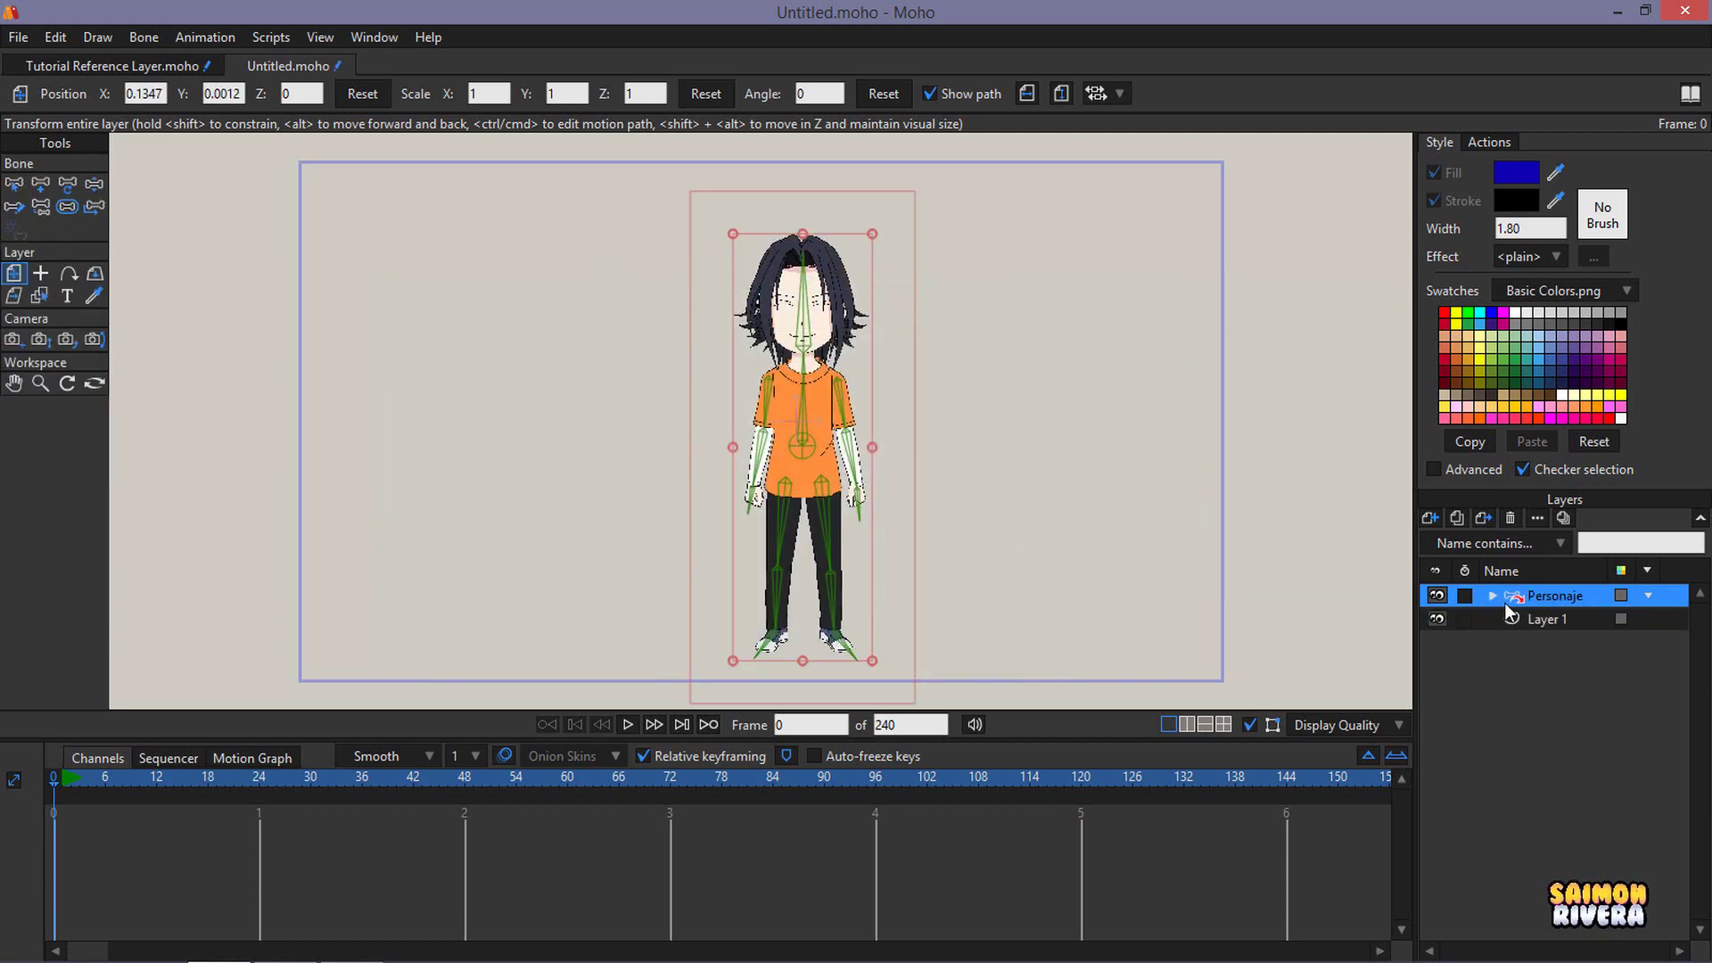
# - Delete the empty Layer 1 from the new project and look over the imported Personaje group
pyautogui.click(1511, 615)
pyautogui.click(1510, 518)
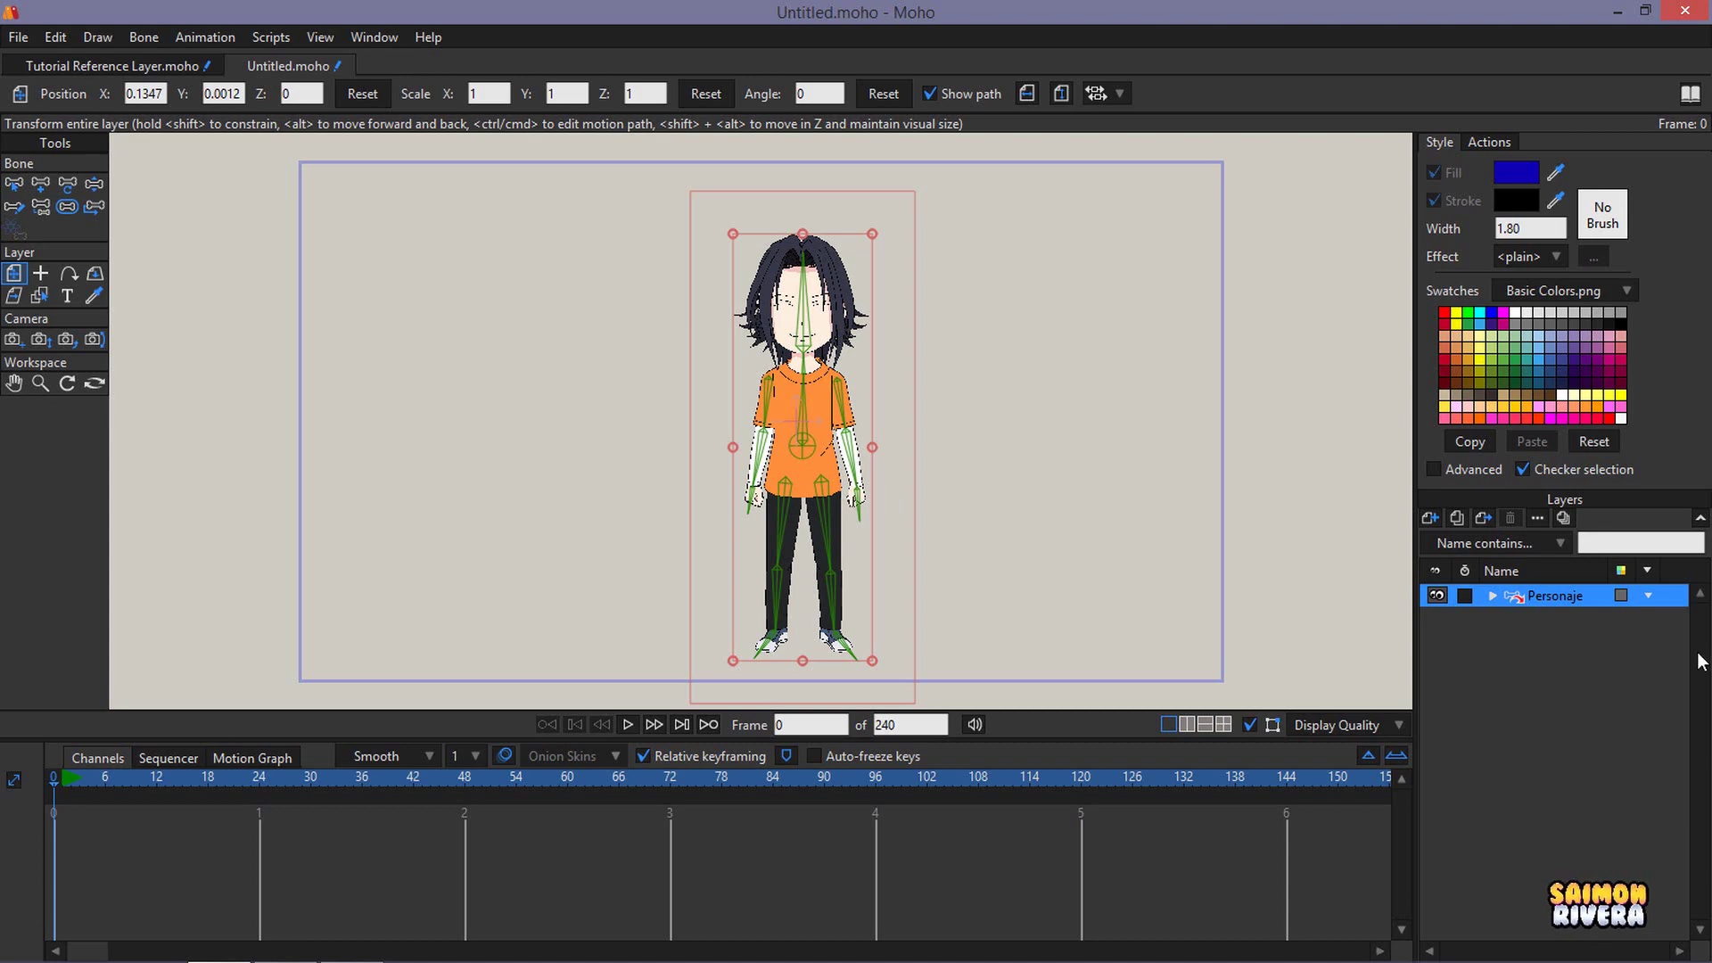
pyautogui.click(1498, 598)
pyautogui.click(1498, 597)
pyautogui.scroll(3, 798, 412)
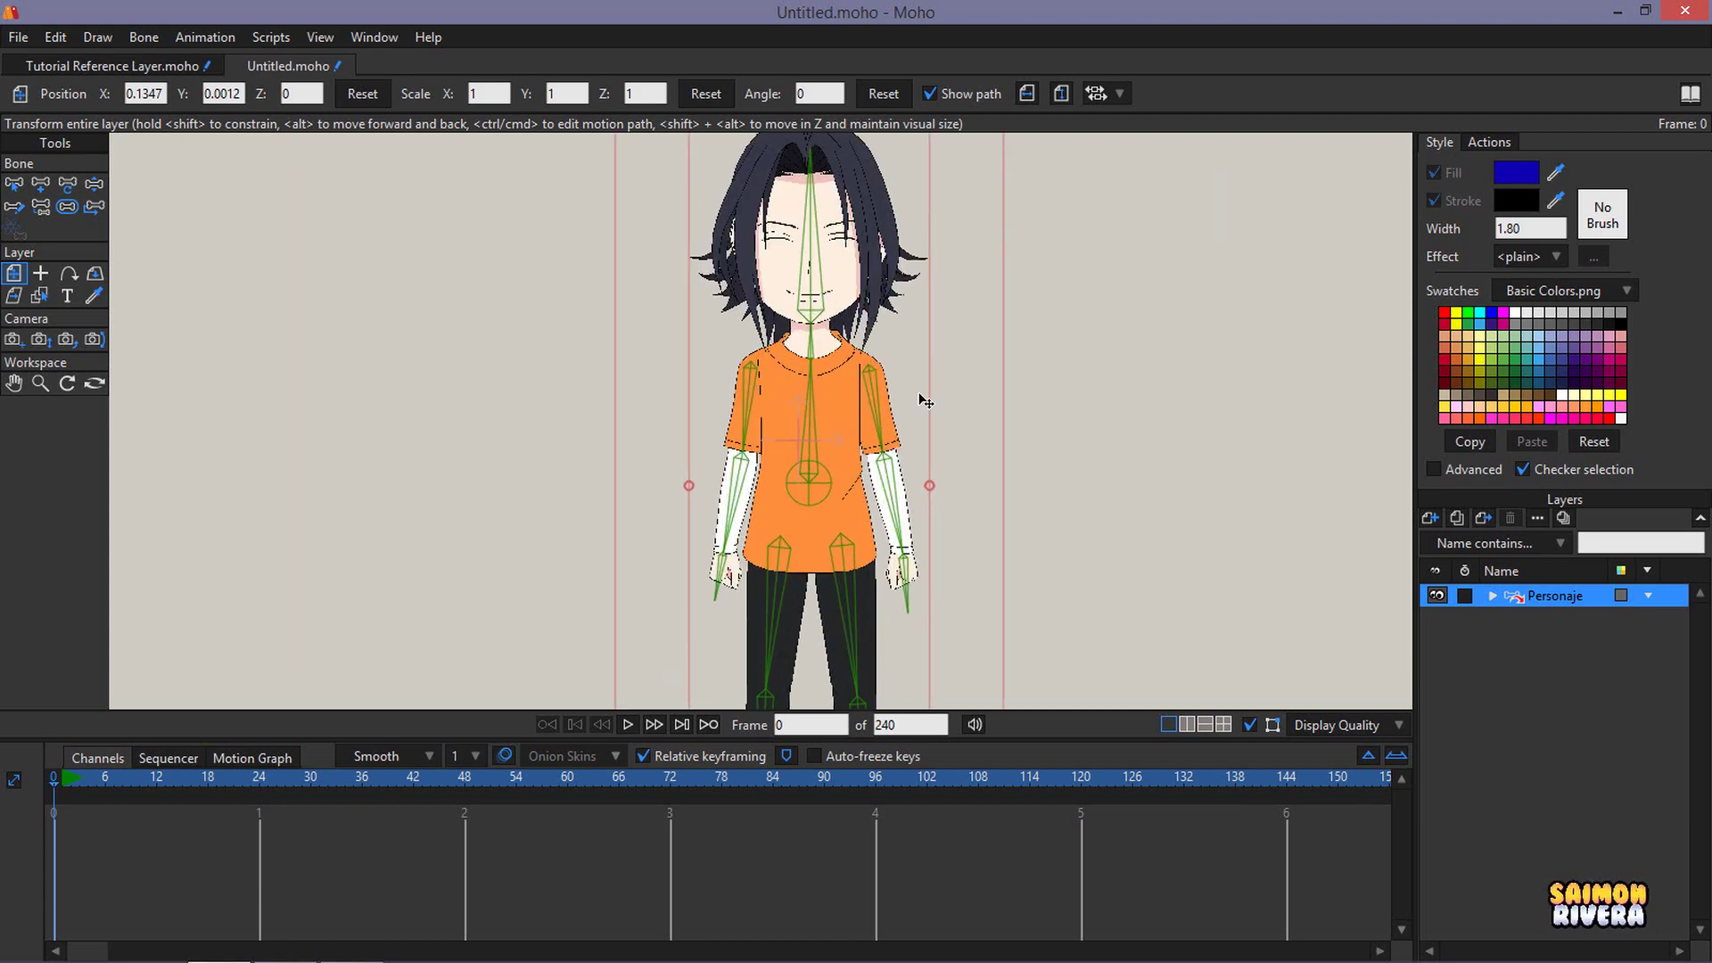
pyautogui.moveTo(919, 394); pyautogui.dragTo(914, 422)
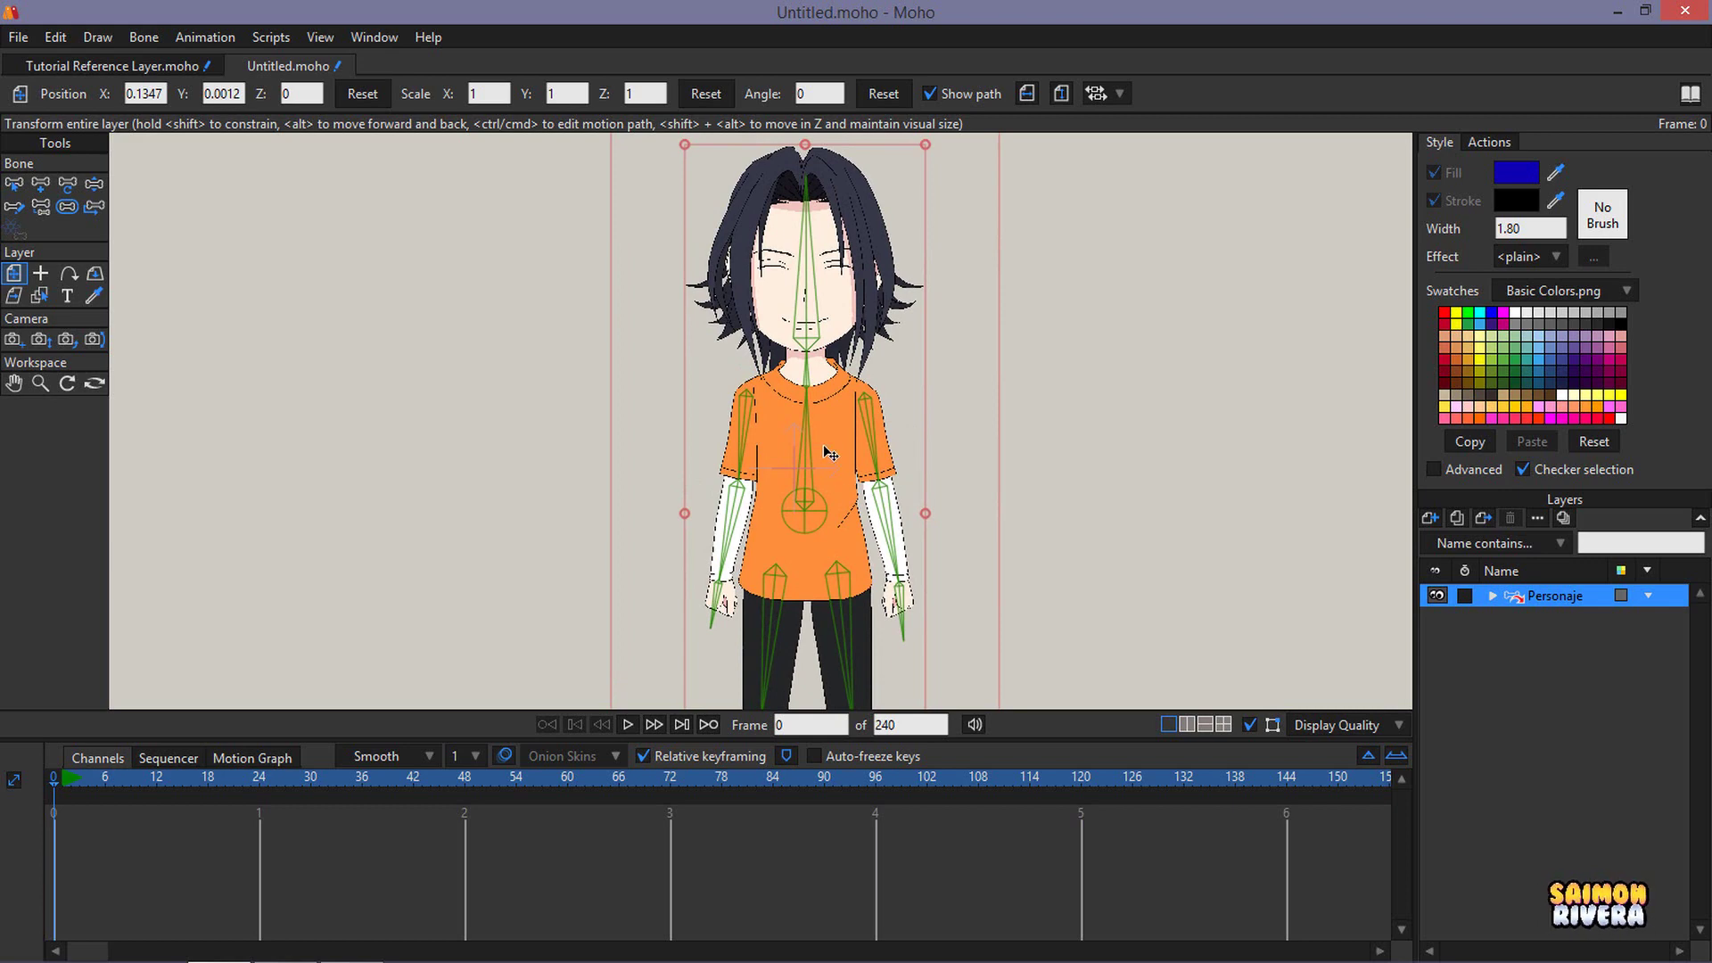
# - In the Tutorial Reference Layer project, change the fill of the shirt body on the Camisa 1 layer to dark red
pyautogui.click(104, 67)
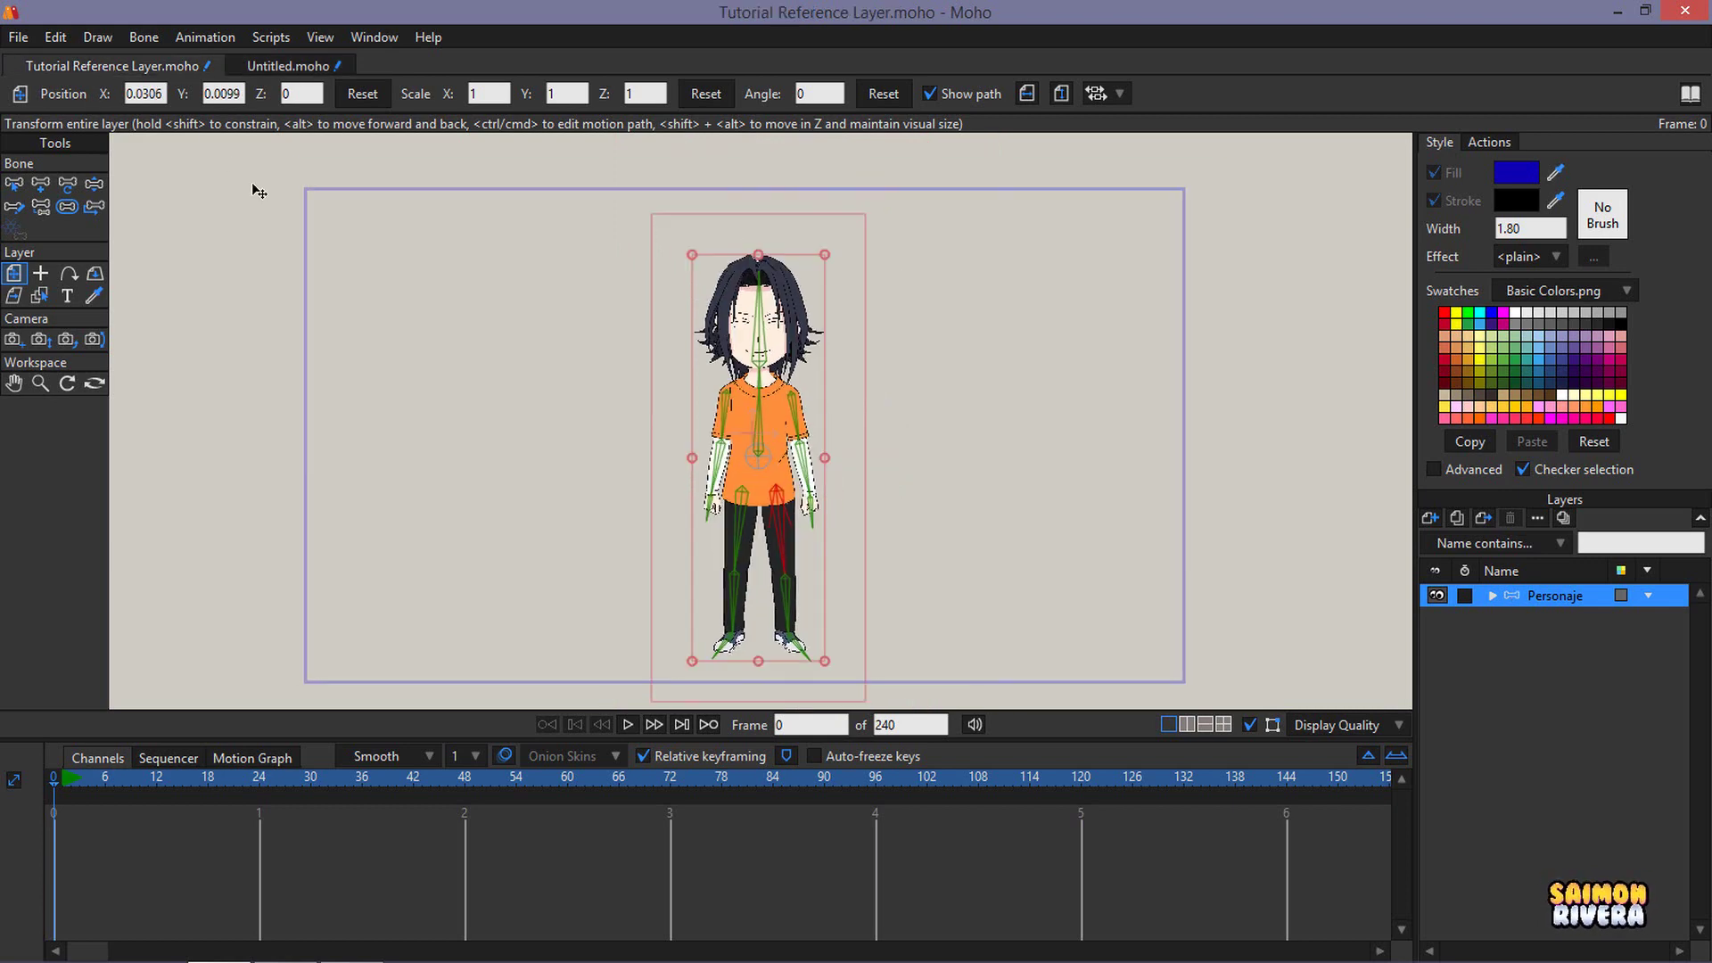
pyautogui.click(1492, 596)
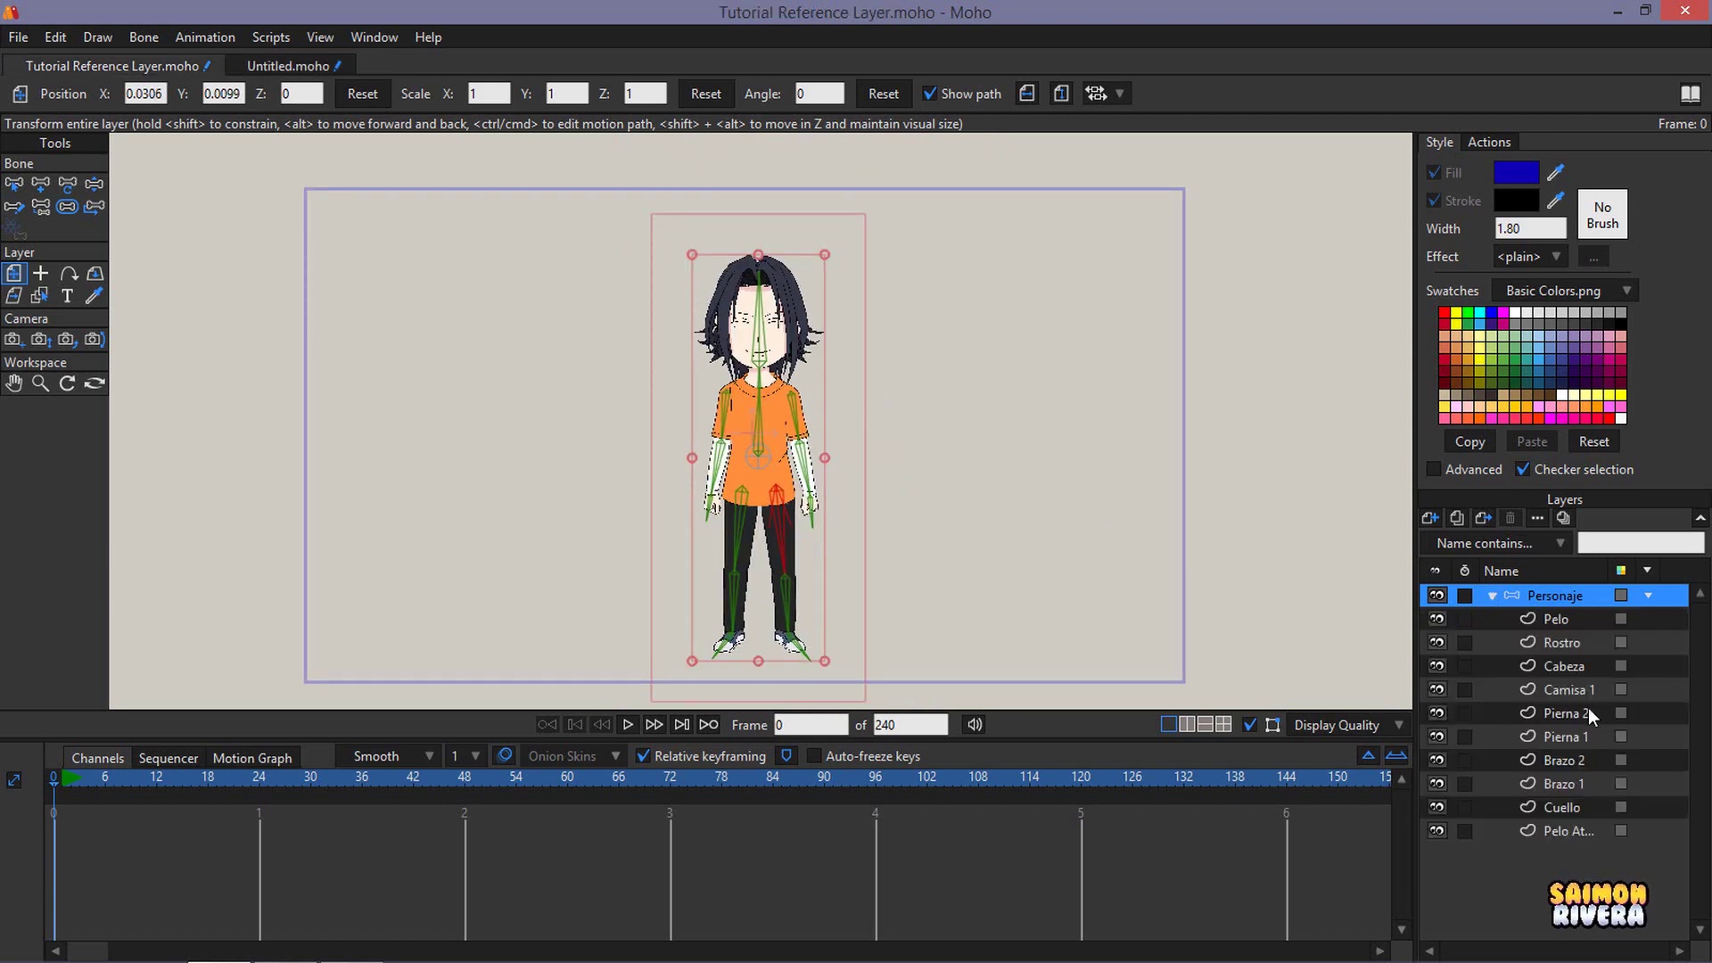
pyautogui.click(1582, 694)
pyautogui.click(14, 296)
pyautogui.scroll(4, 816, 336)
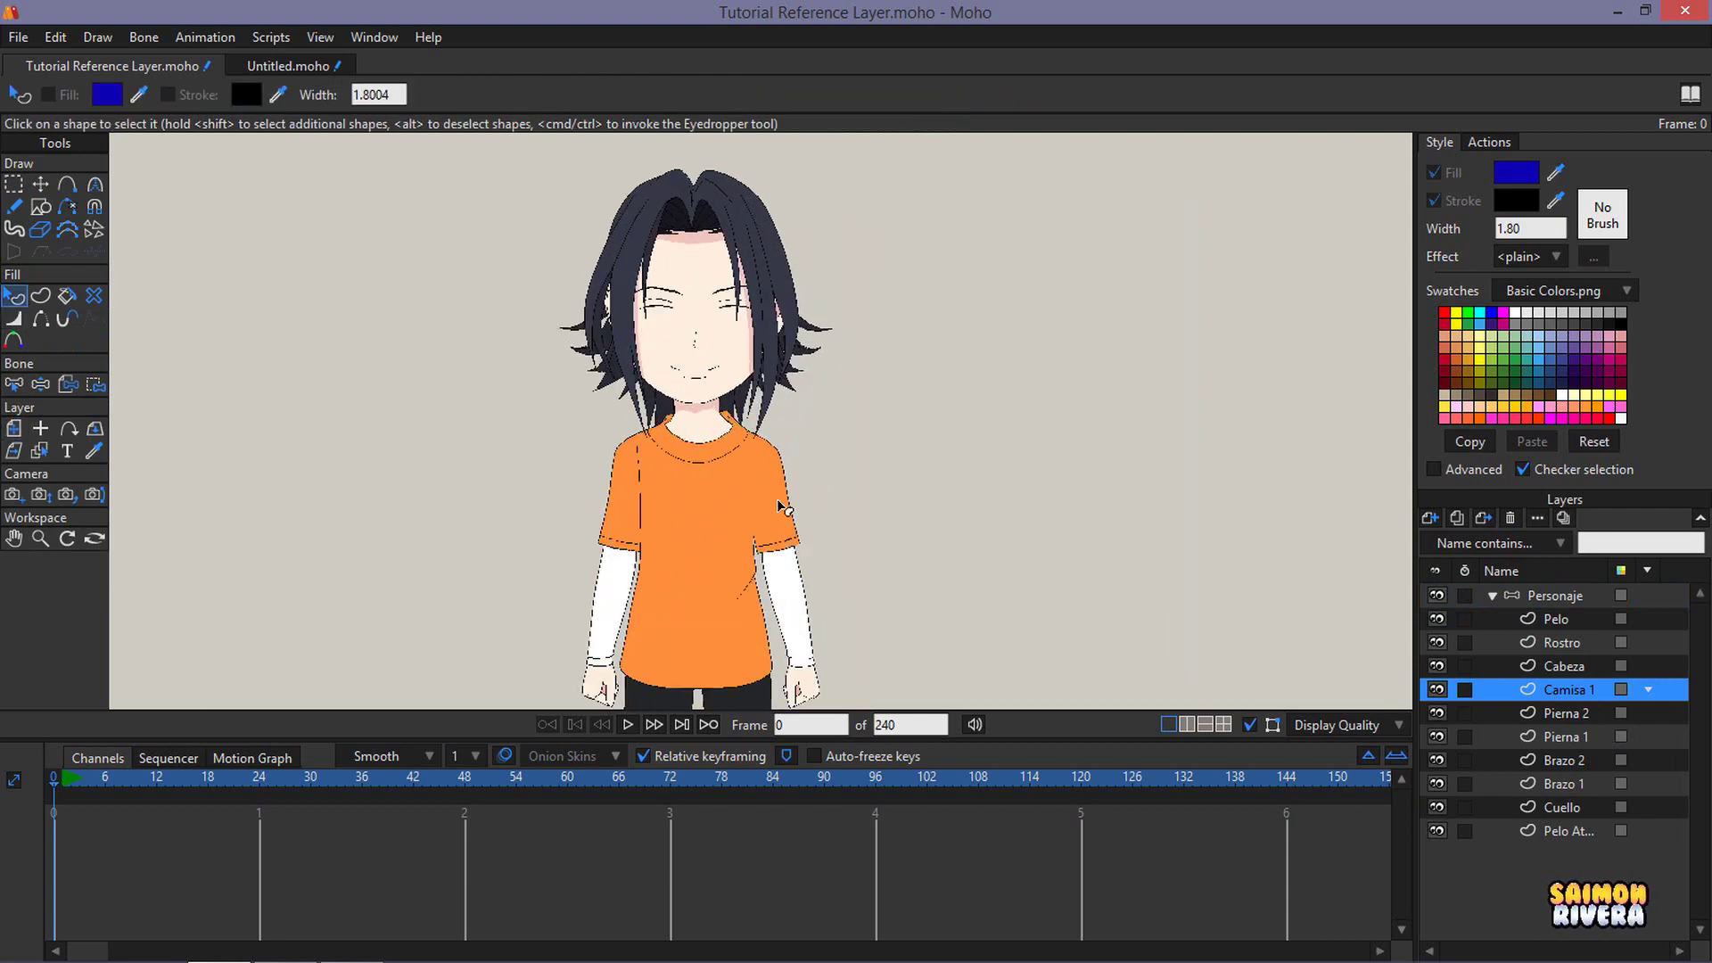
pyautogui.click(732, 490)
pyautogui.scroll(2, 733, 450)
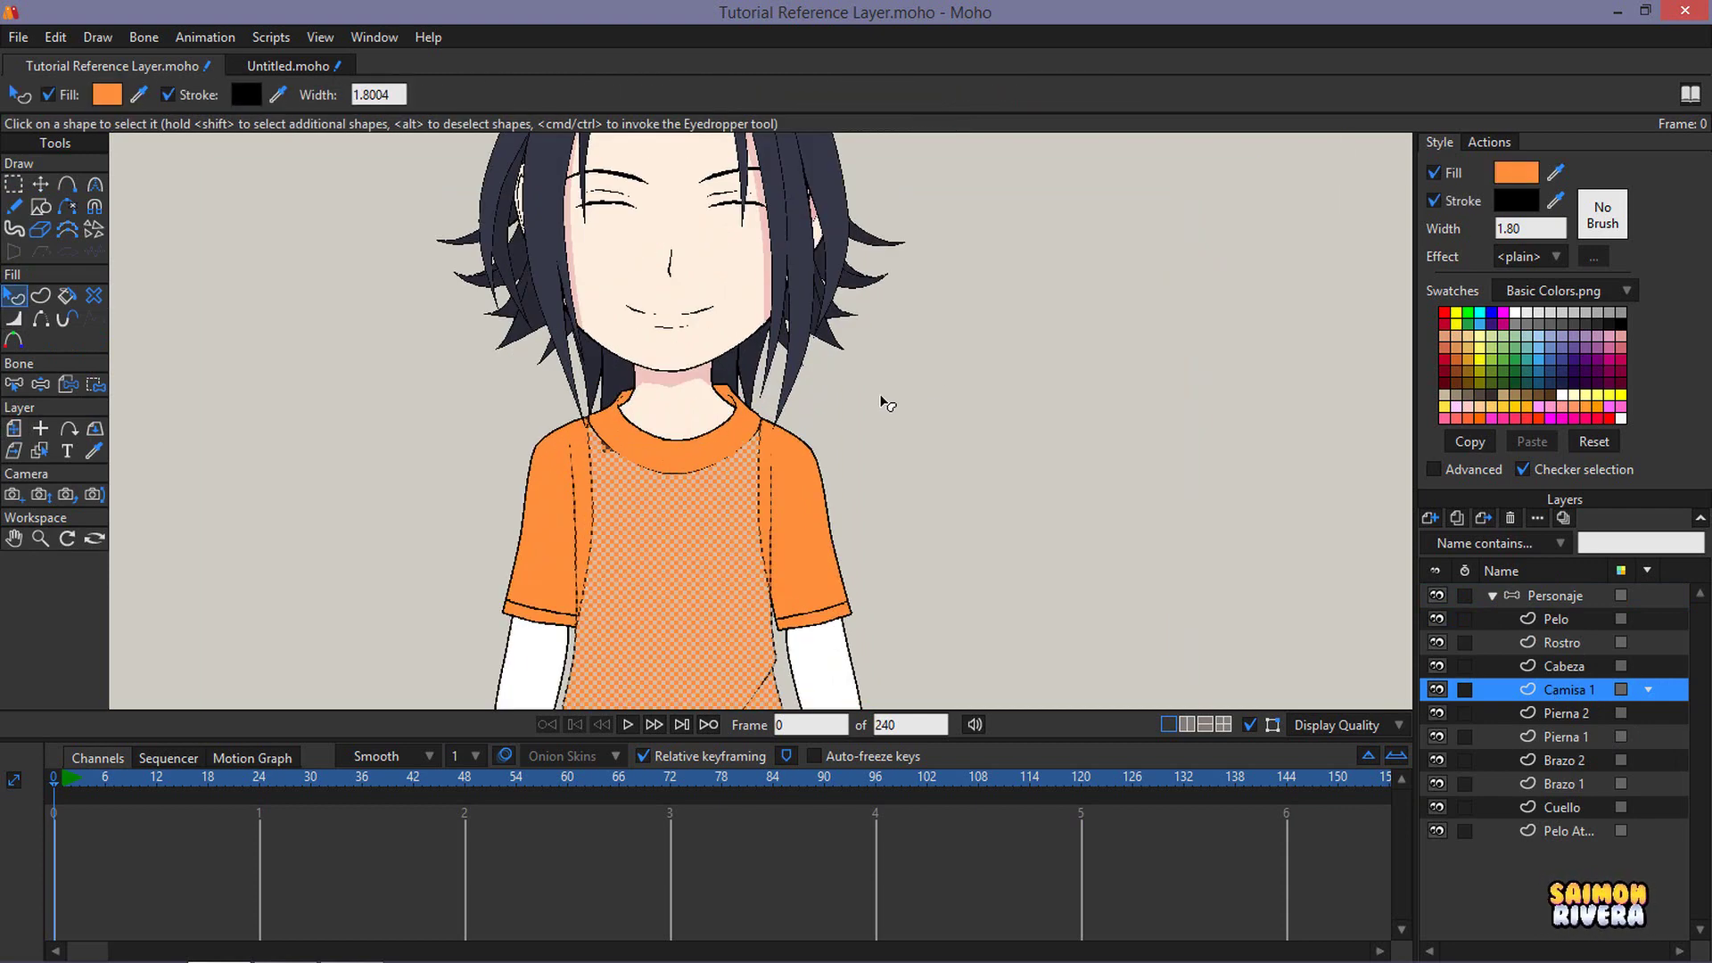
pyautogui.click(1515, 172)
pyautogui.moveTo(1511, 349); pyautogui.dragTo(1516, 240)
pyautogui.moveTo(1447, 334); pyautogui.dragTo(1513, 362)
pyautogui.click(1551, 538)
# - Give the shirt collar on Camisa 1 the same dark red fill, sampled from the shirt body
pyautogui.click(756, 430)
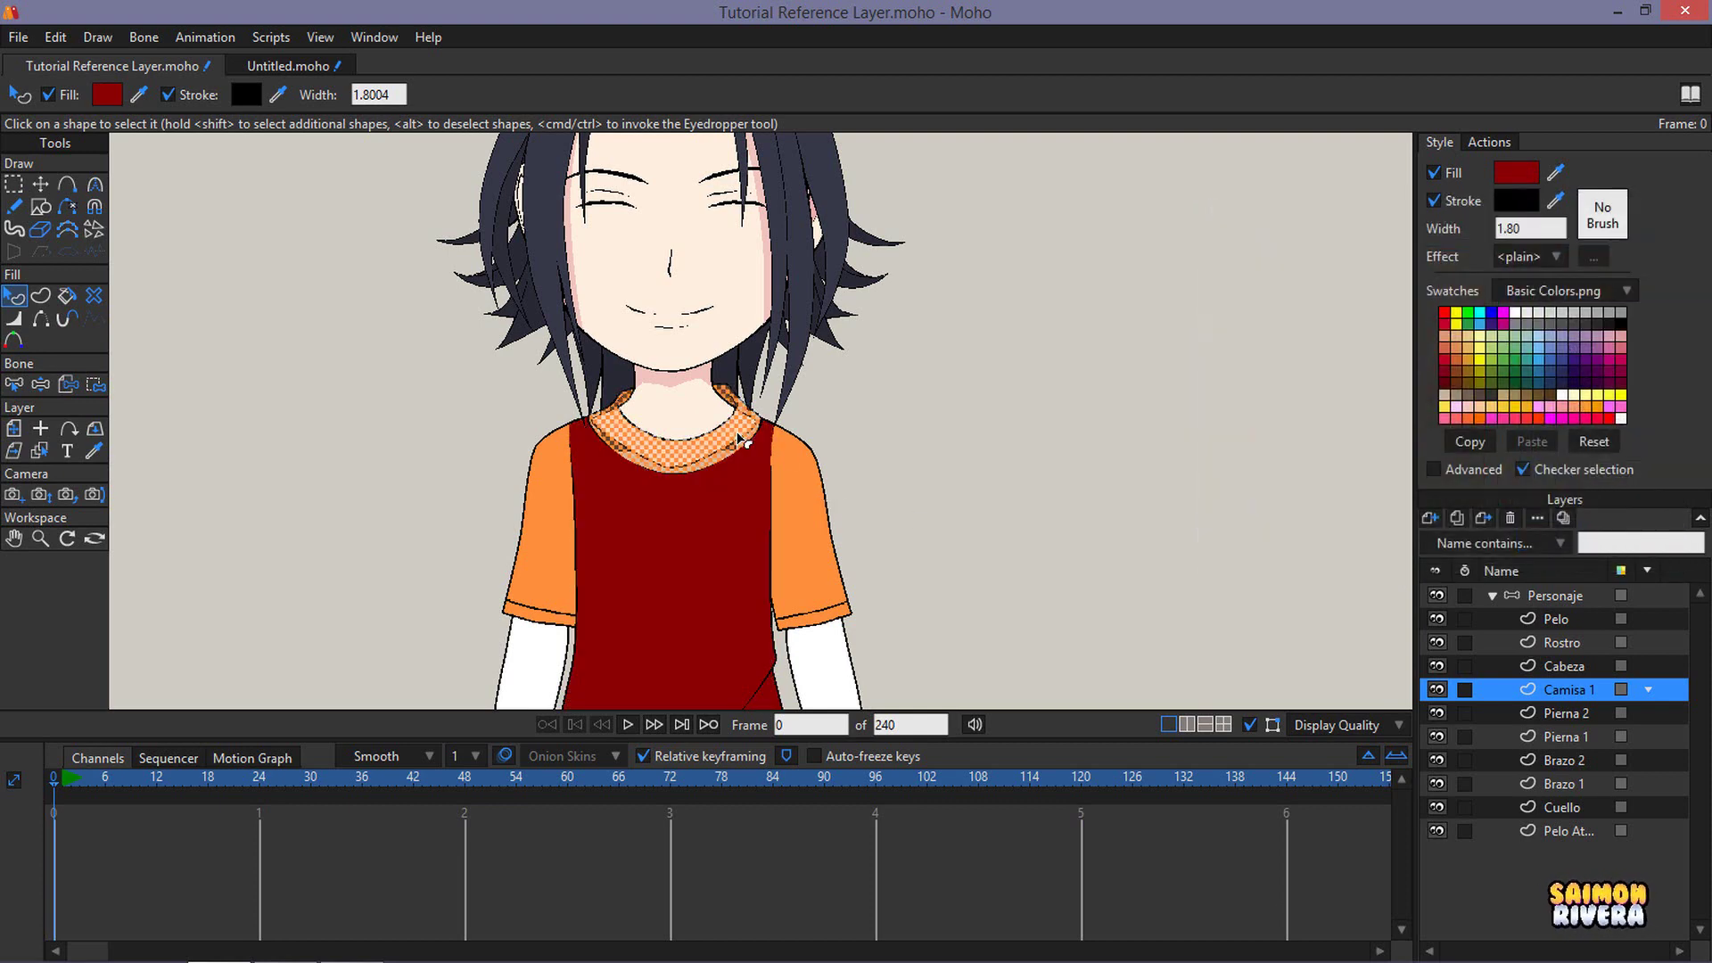
pyautogui.scroll(2, 927, 375)
pyautogui.moveTo(1554, 172); pyautogui.dragTo(781, 335)
pyautogui.scroll(-2, 624, 522)
# - Recolour the sleeve on the Brazo 2 layer by sampling the shirt body's dark red style
pyautogui.click(1574, 738)
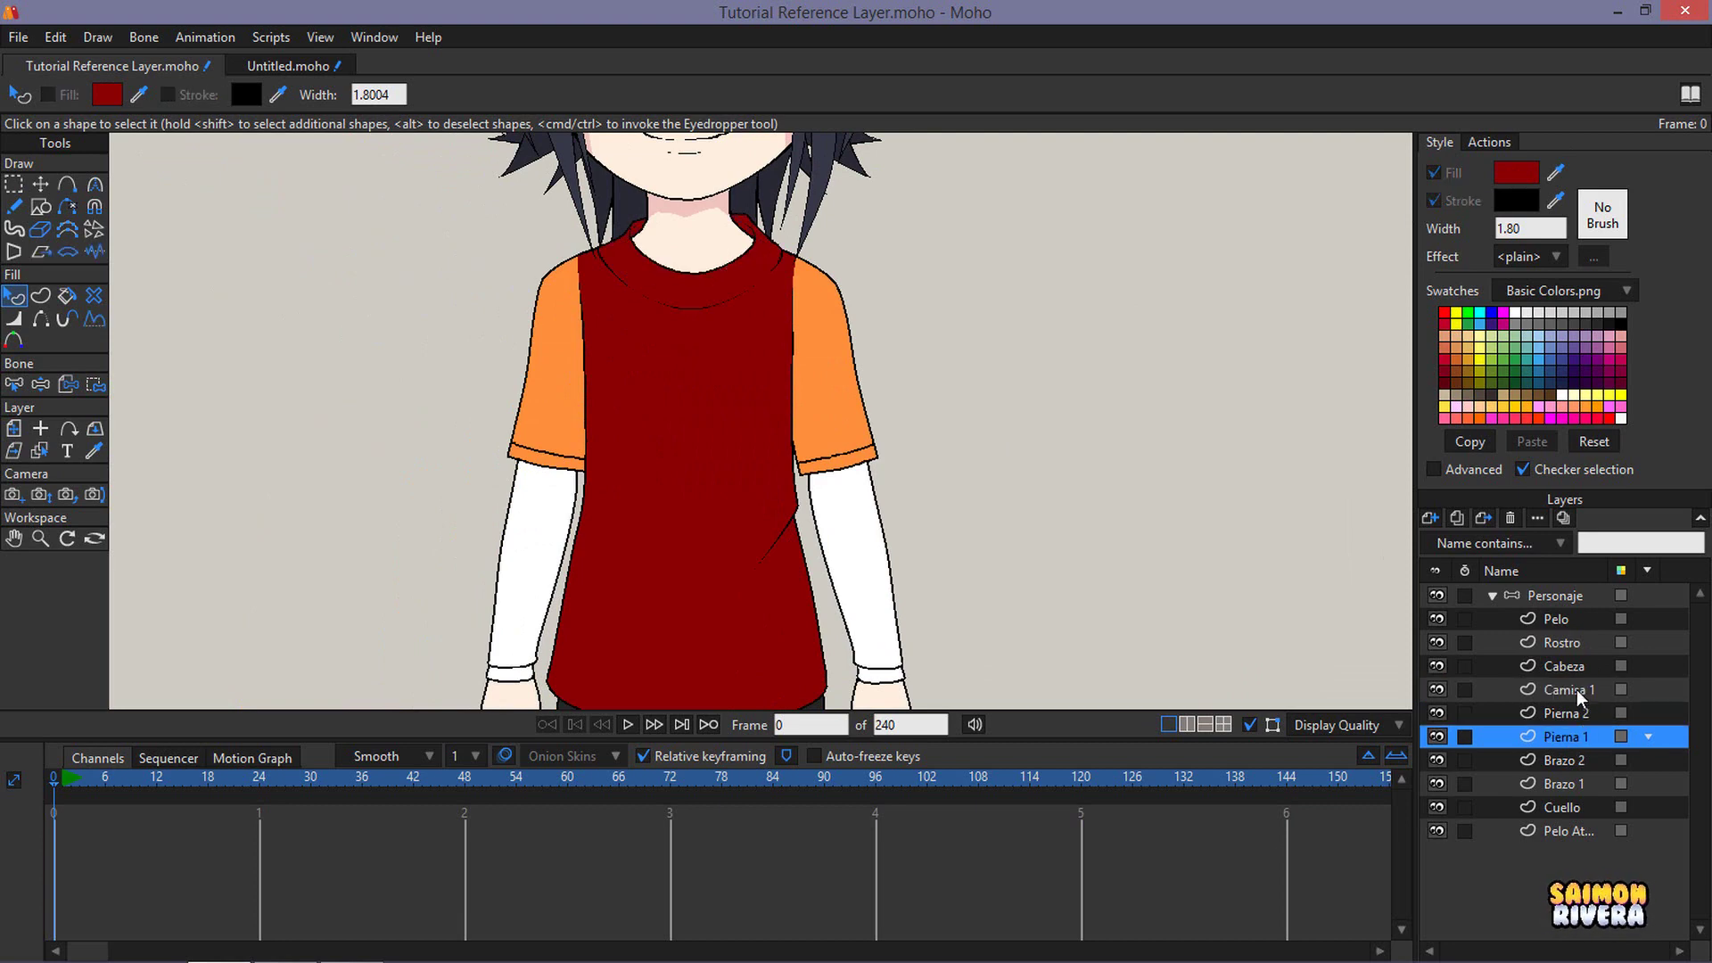
pyautogui.click(1601, 760)
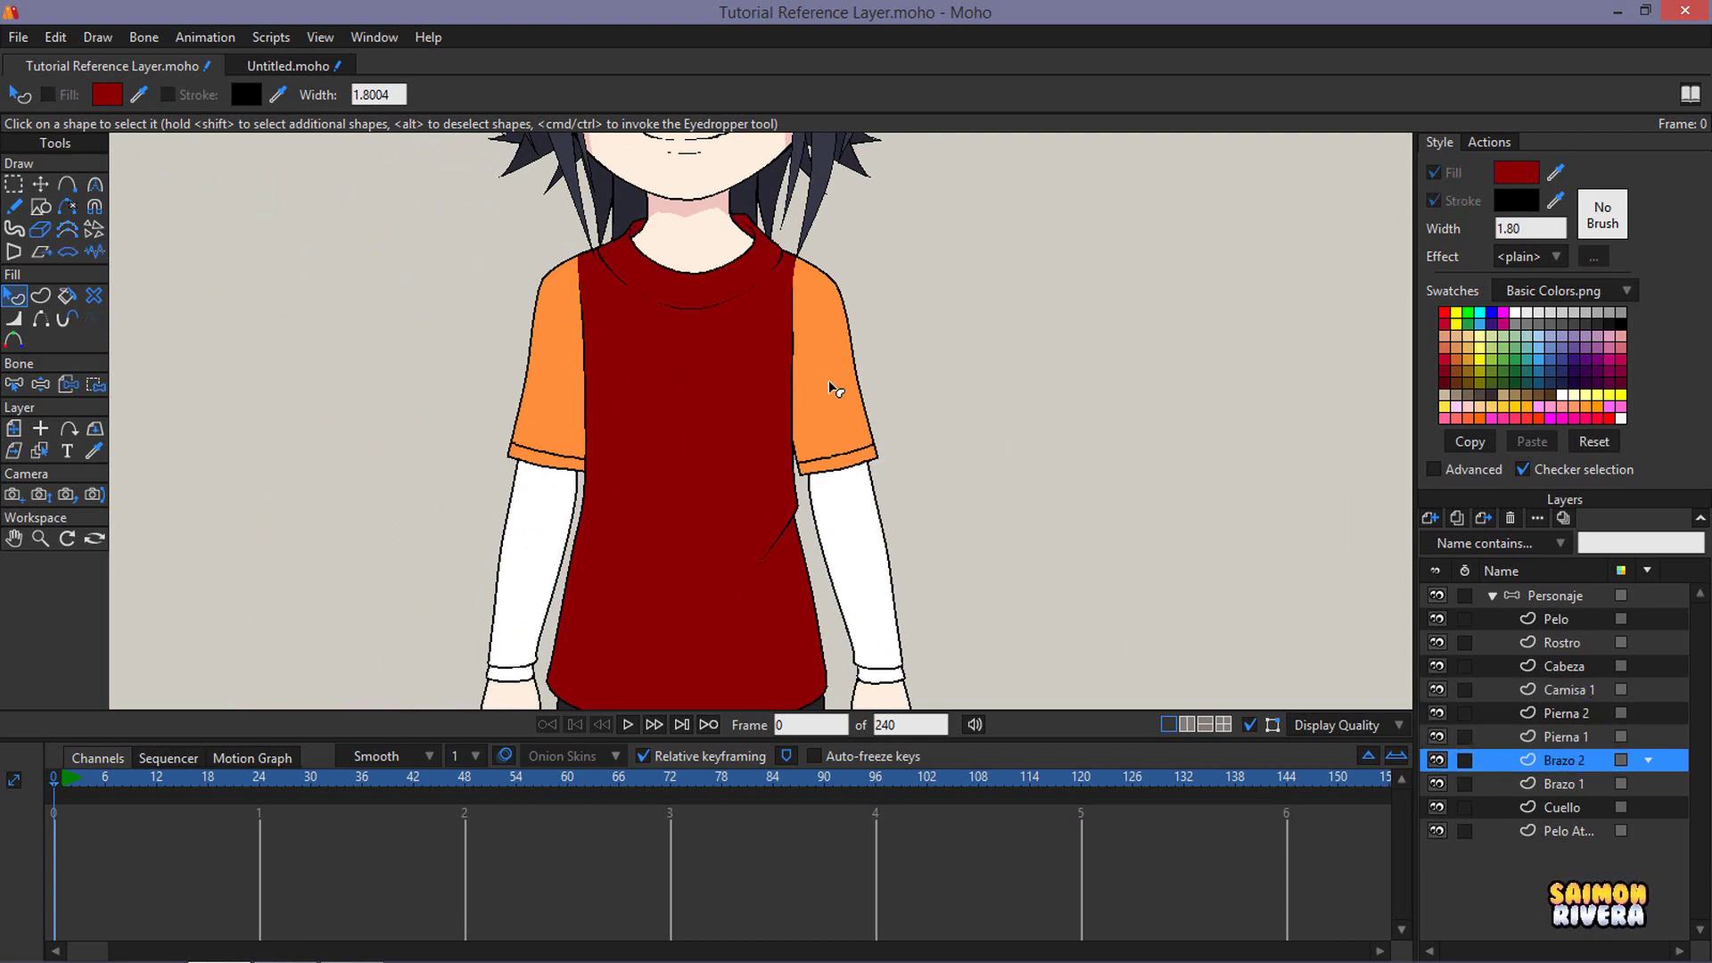
pyautogui.click(568, 373)
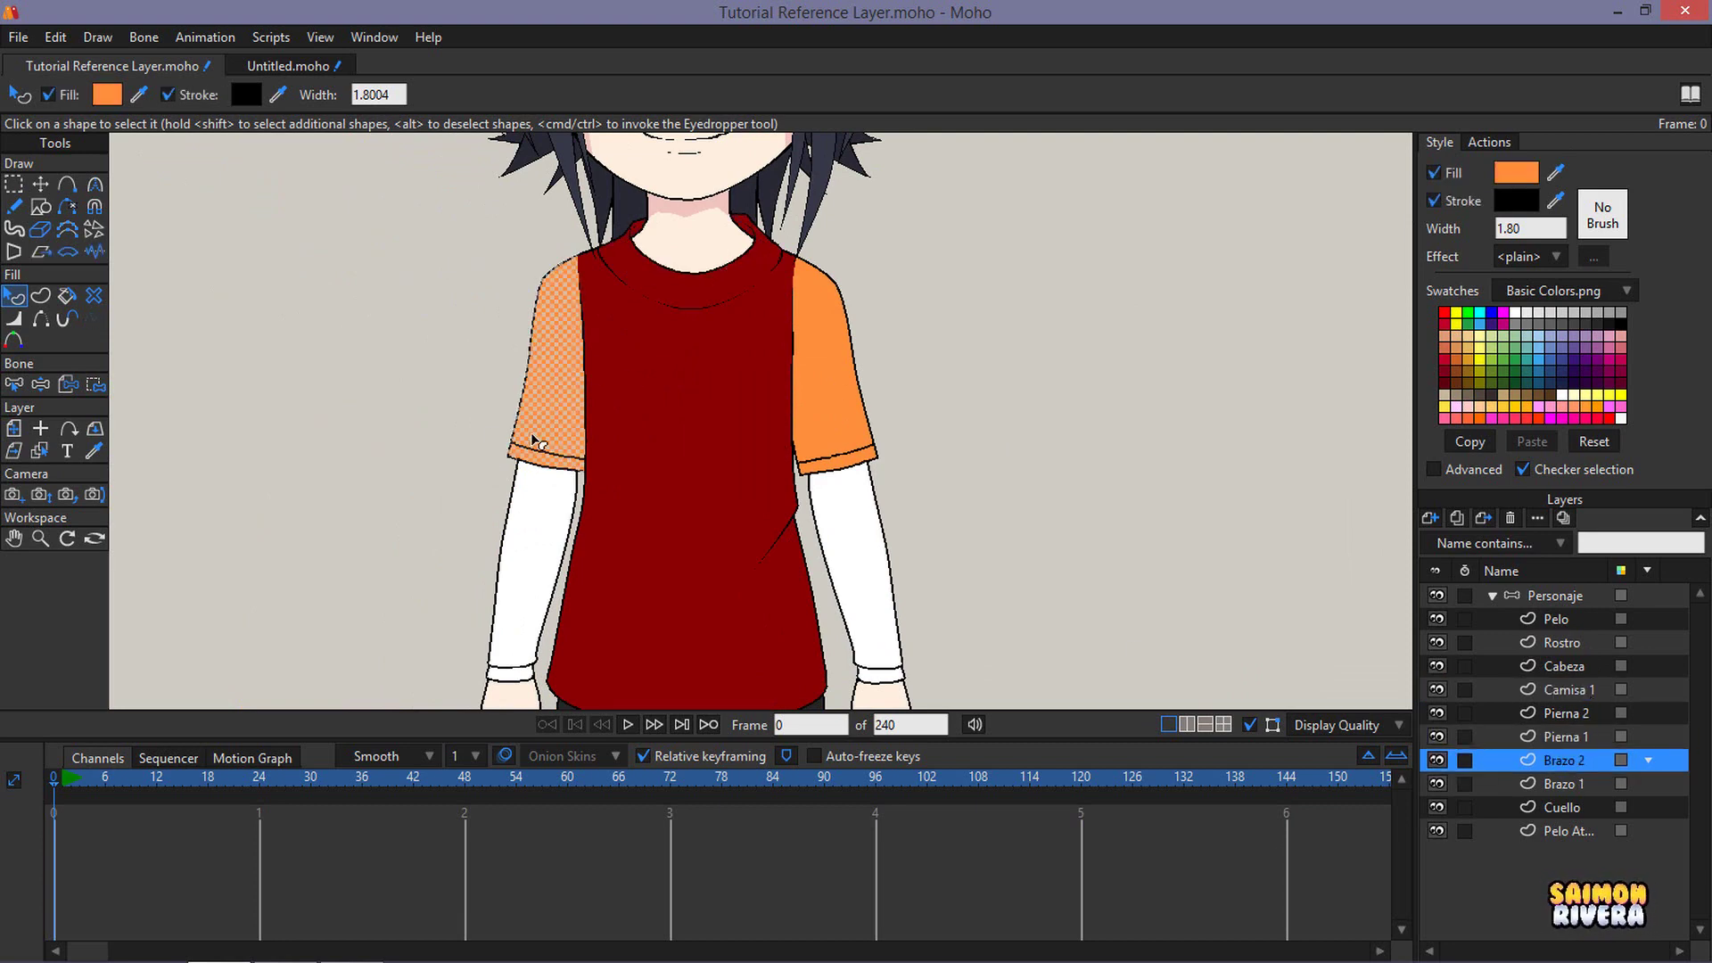
pyautogui.click(93, 450)
pyautogui.click(596, 374)
# - Recolour the sleeve on the Brazo 1 layer by sampling the shirt body's dark red style
pyautogui.click(1567, 784)
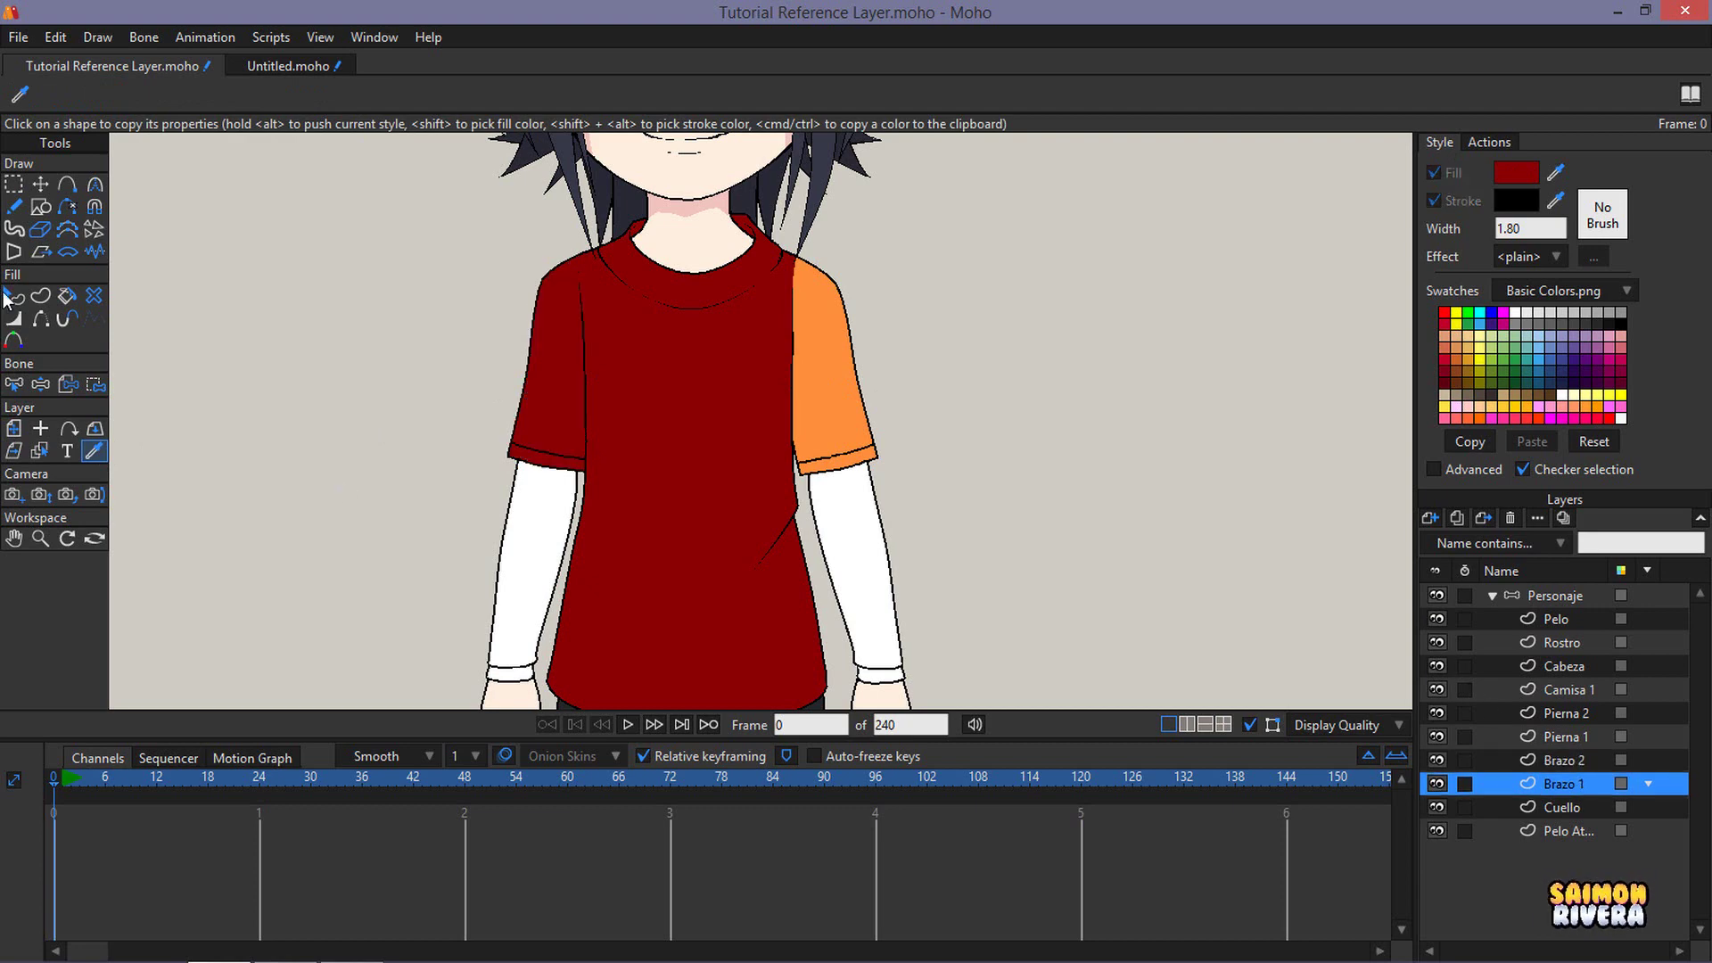
pyautogui.click(14, 296)
pyautogui.click(834, 357)
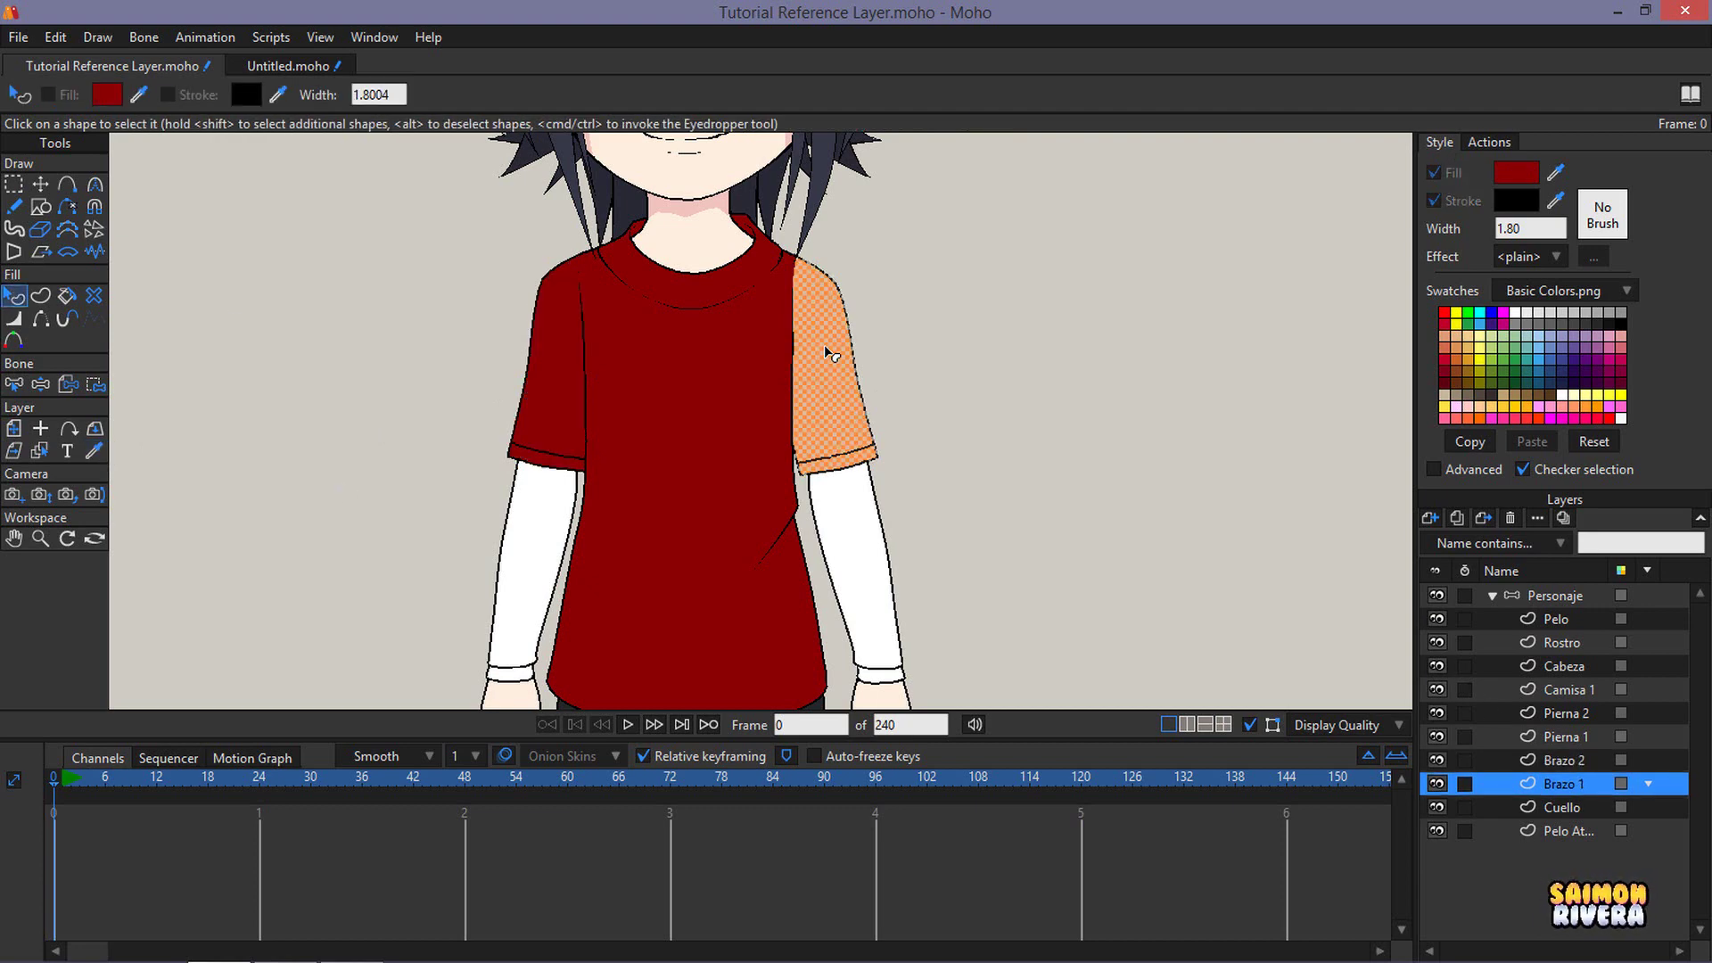
pyautogui.click(93, 450)
pyautogui.click(671, 378)
pyautogui.scroll(-2, 671, 379)
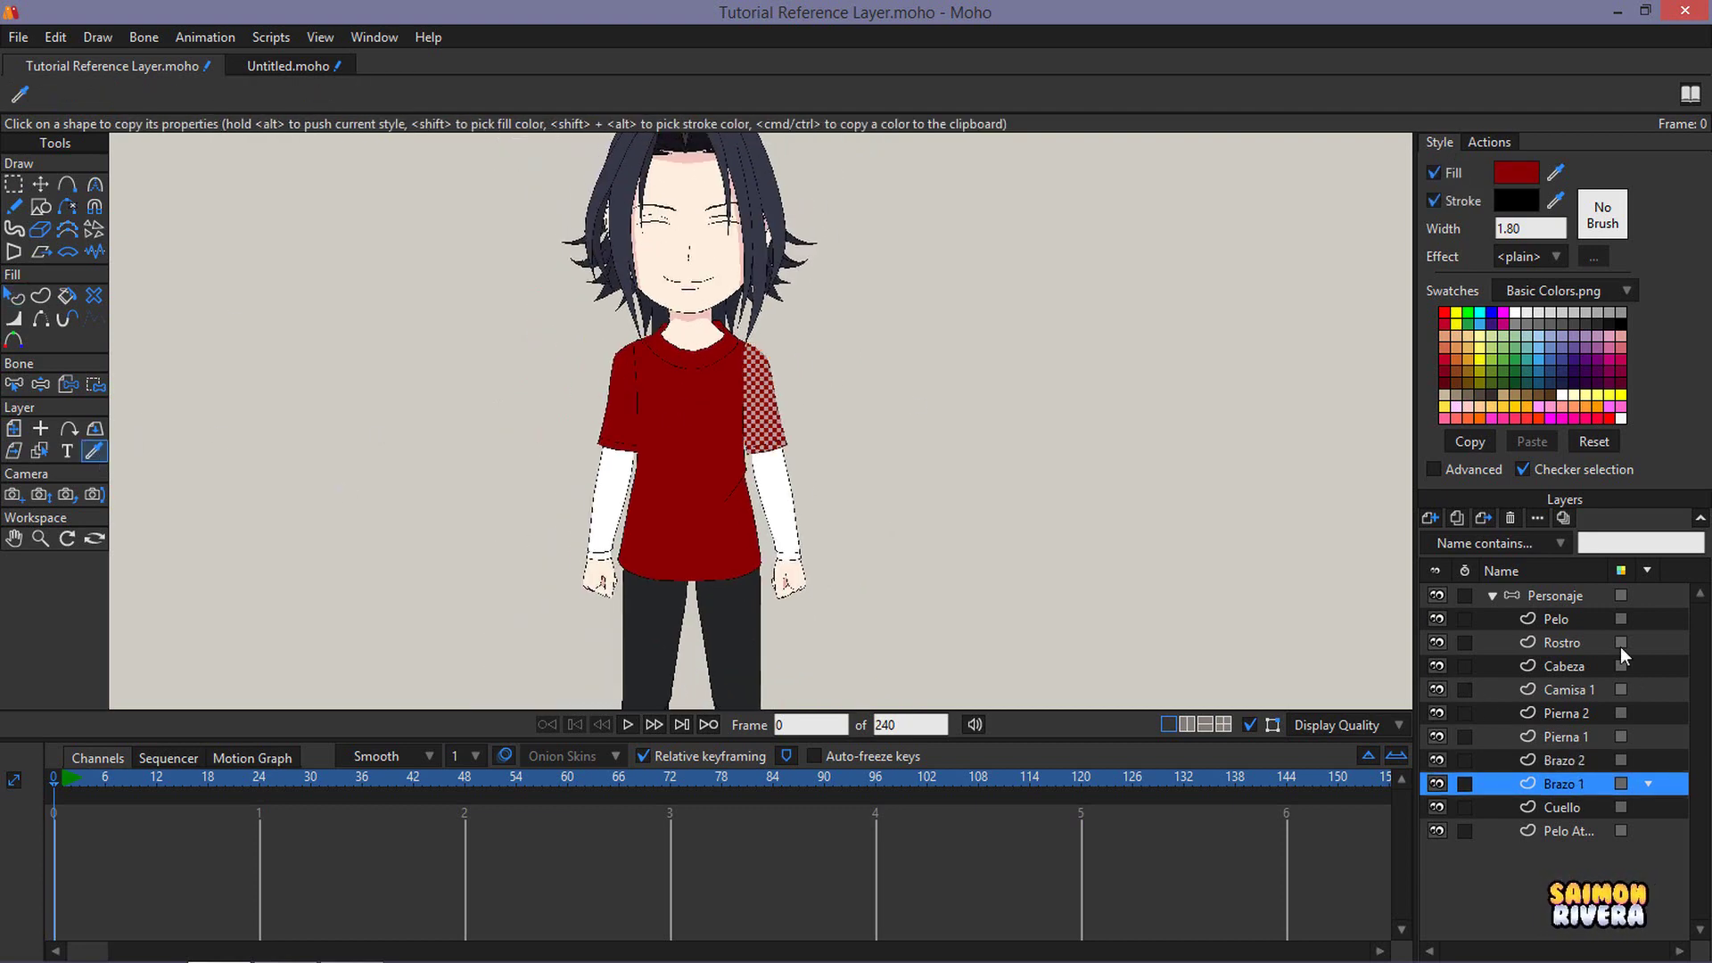
# - Collapse the Personaje group and save the Tutorial Reference Layer project
pyautogui.click(1500, 598)
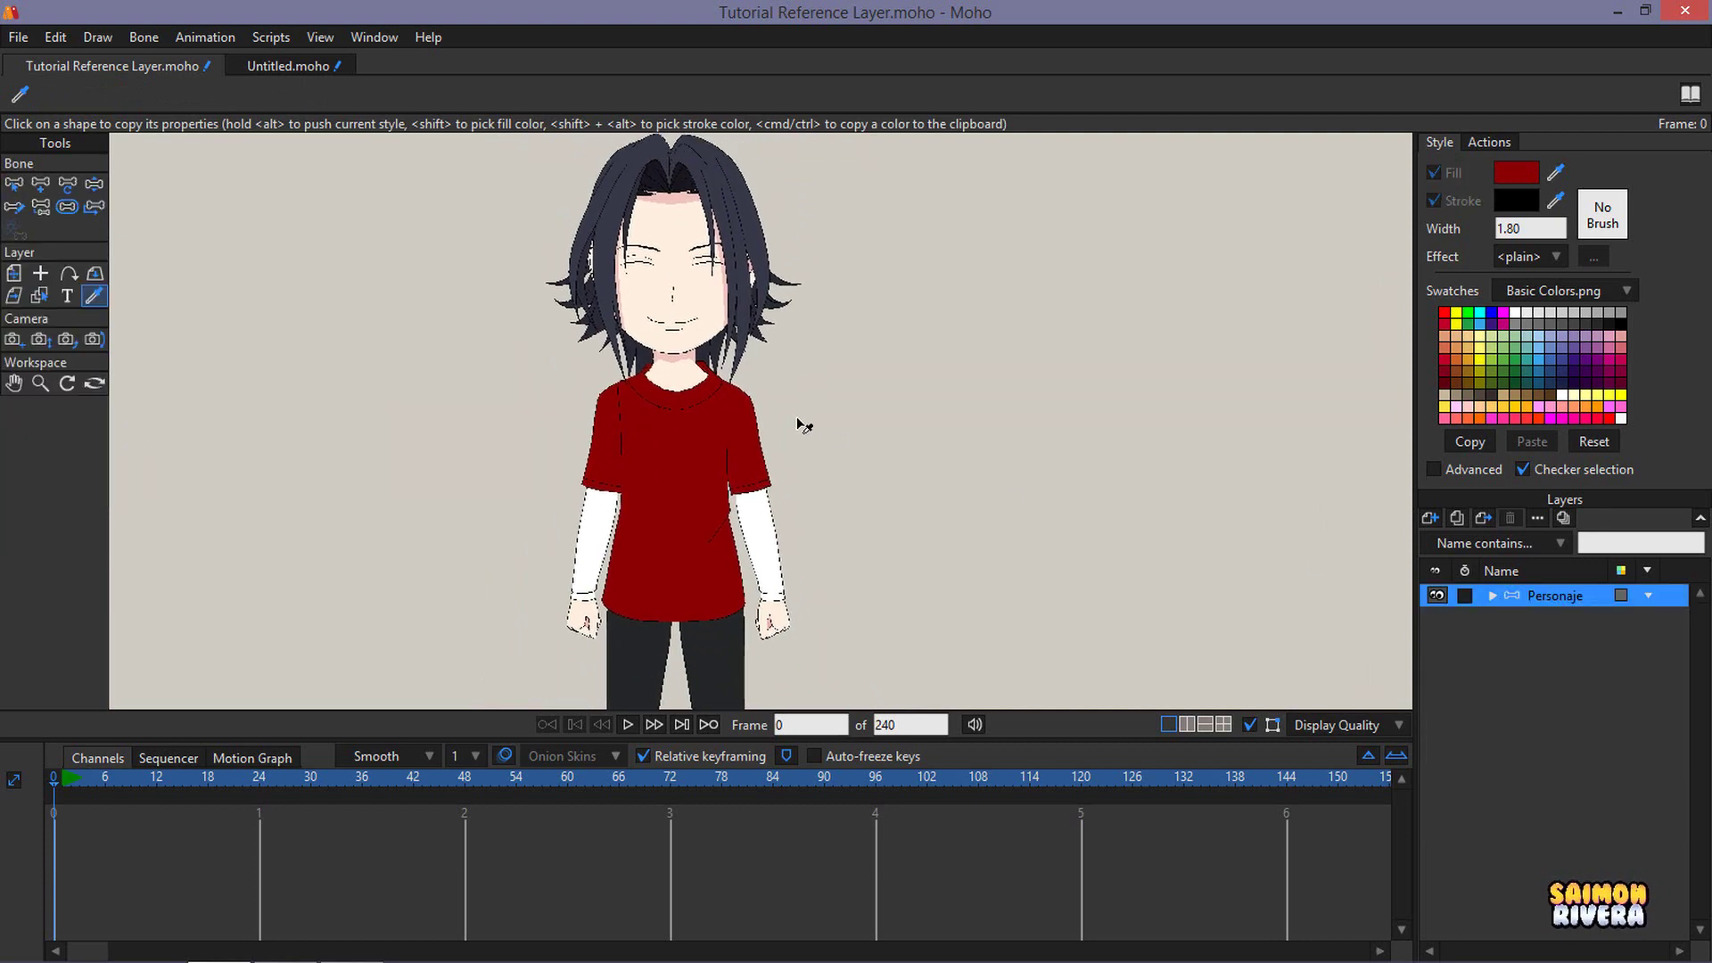
pyautogui.moveTo(807, 381); pyautogui.dragTo(802, 420)
pyautogui.click(22, 39)
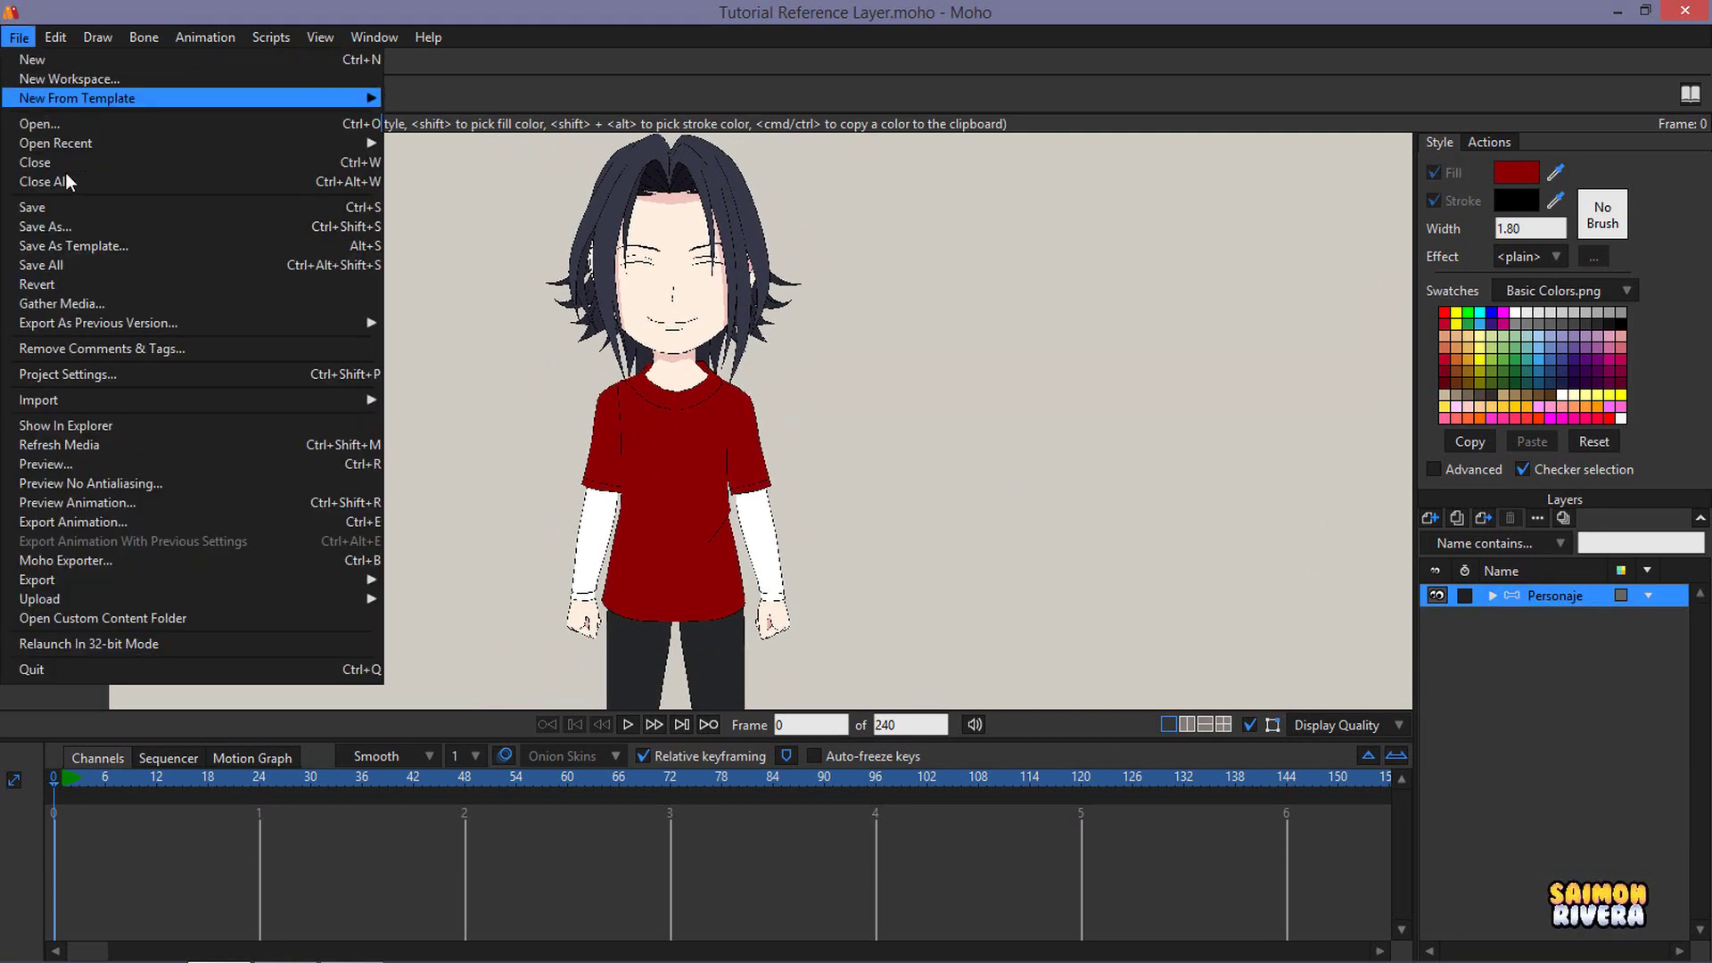
pyautogui.click(66, 207)
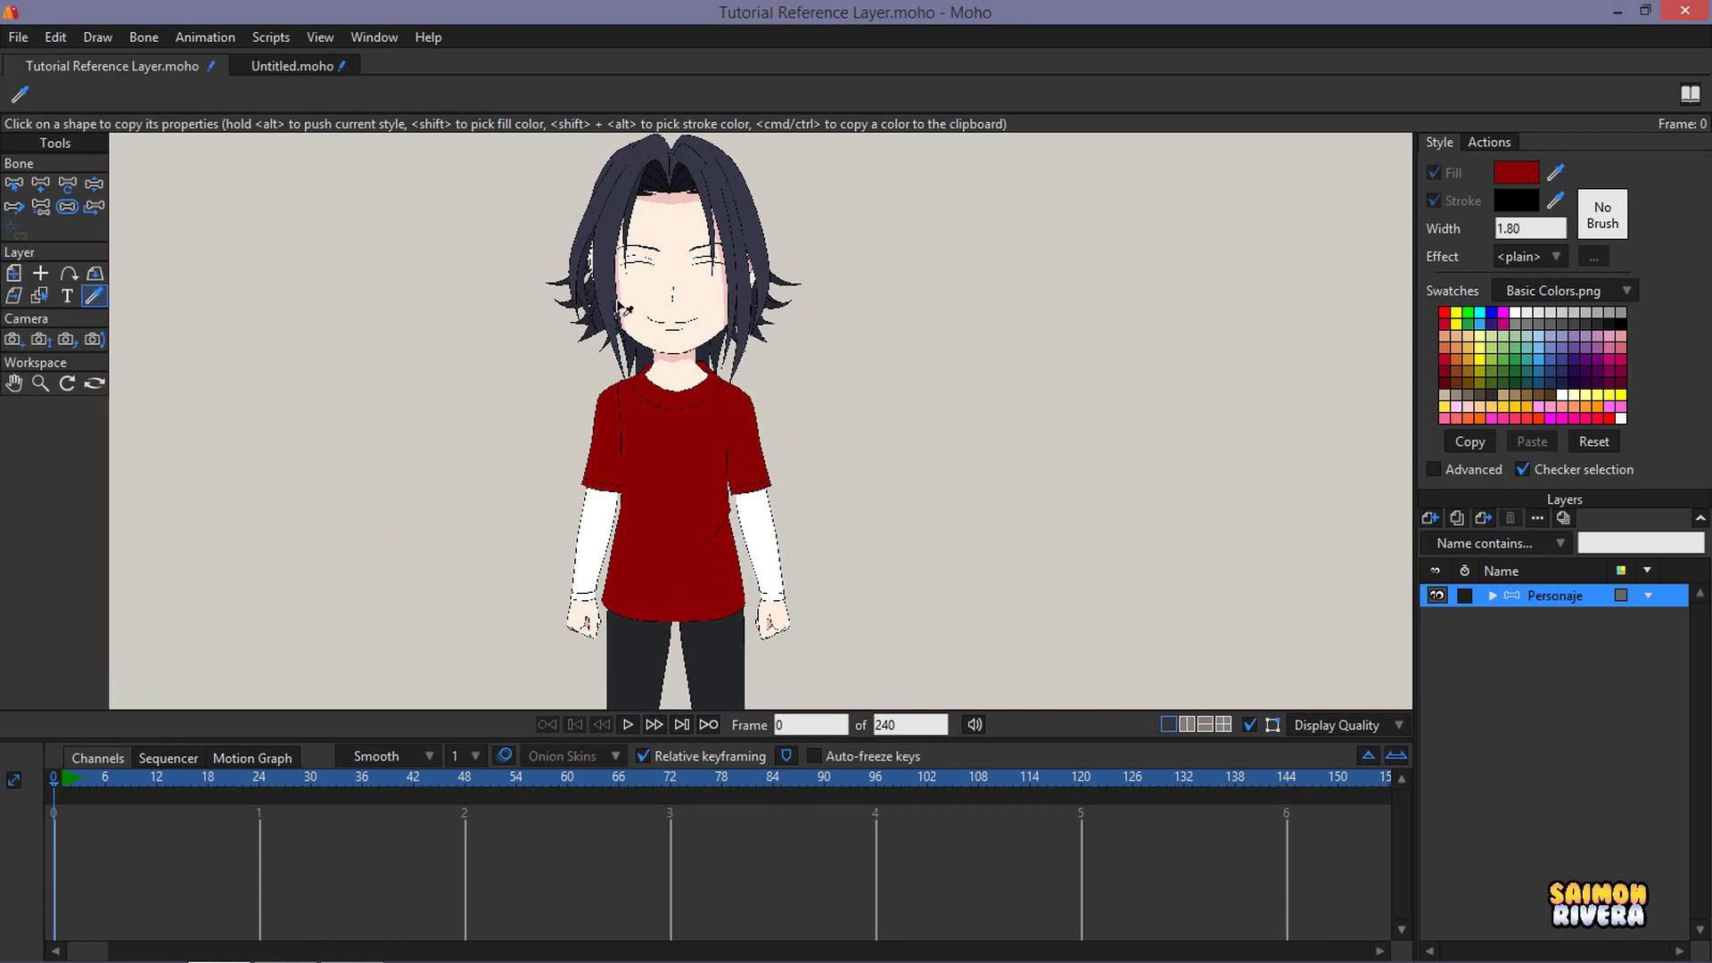
pyautogui.scroll(-2, 716, 373)
pyautogui.scroll(1, 794, 371)
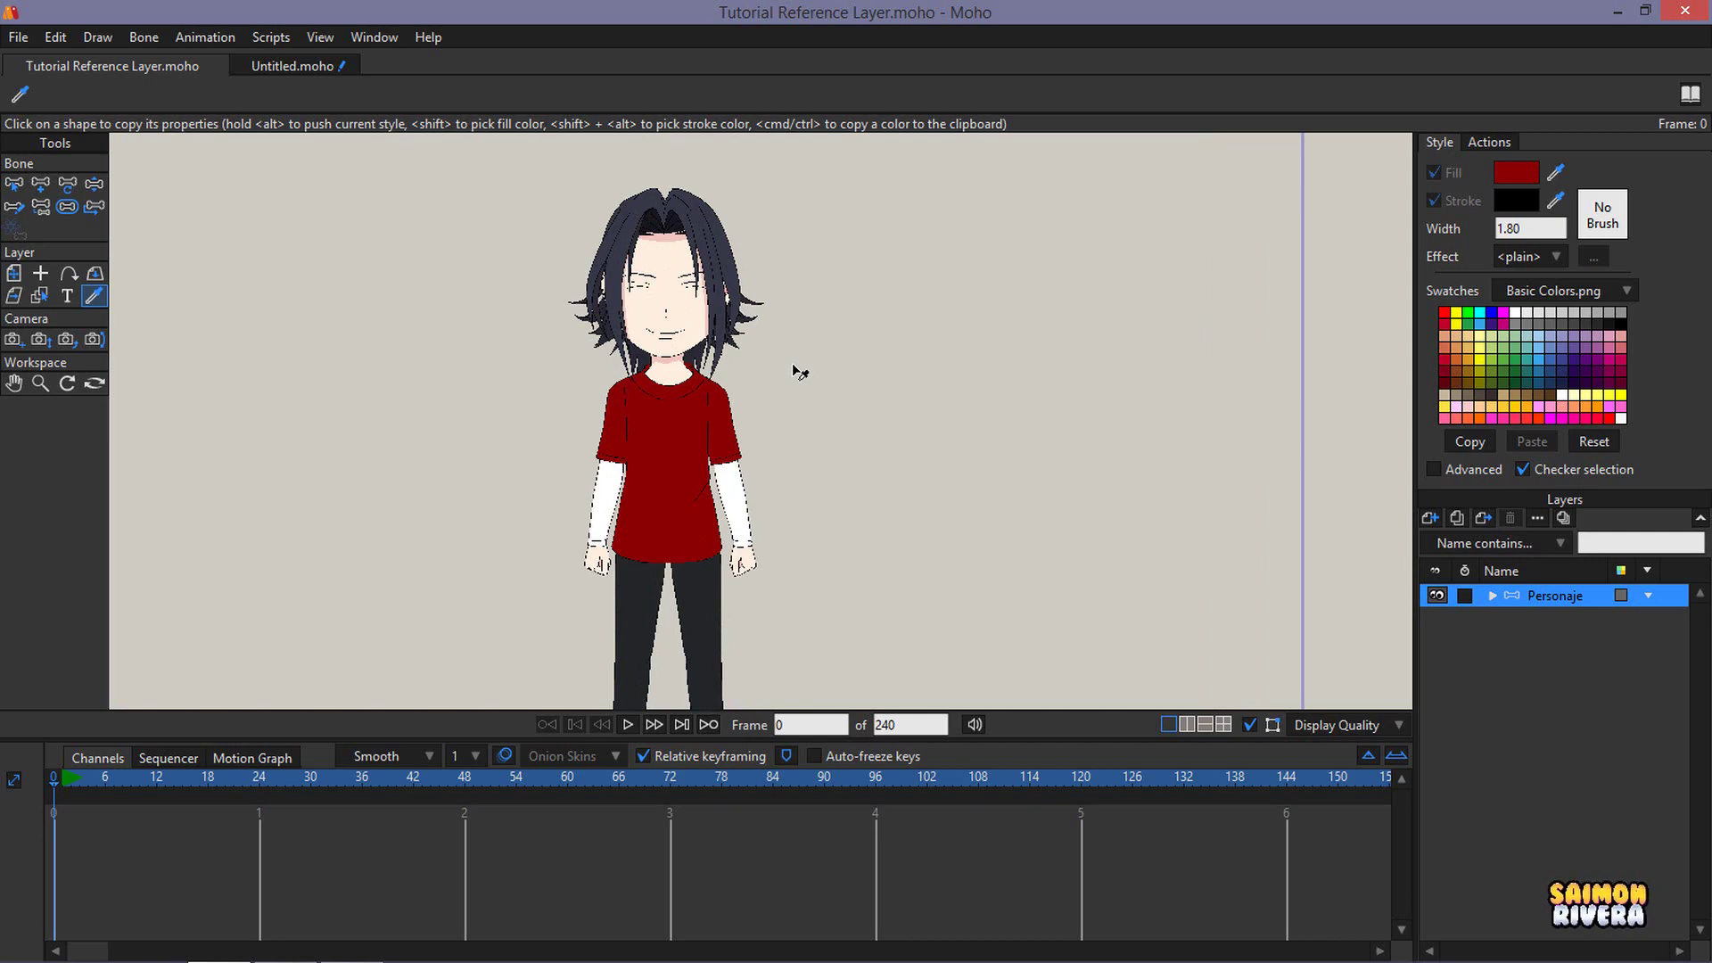
# - In the Untitled project, update the Personaje layer reference, adding missing layers, removing nonexistent ones and replacing mismatched bones, but not mismatched vectors
pyautogui.click(308, 71)
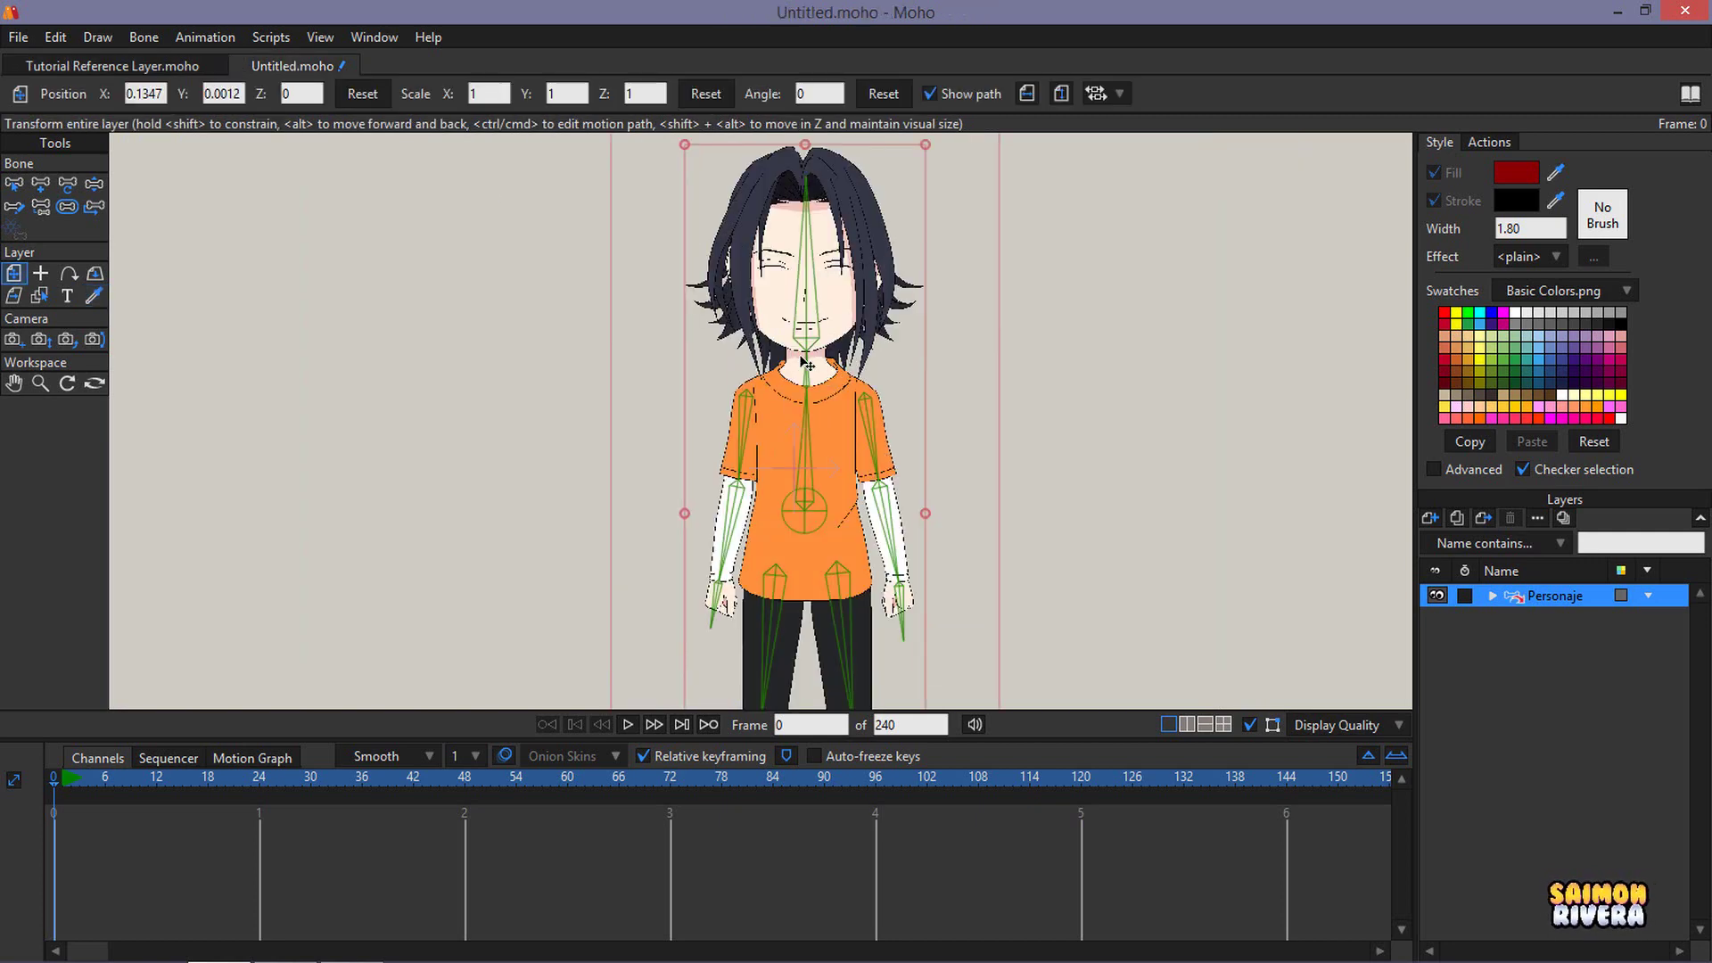
pyautogui.rightClick(1547, 601)
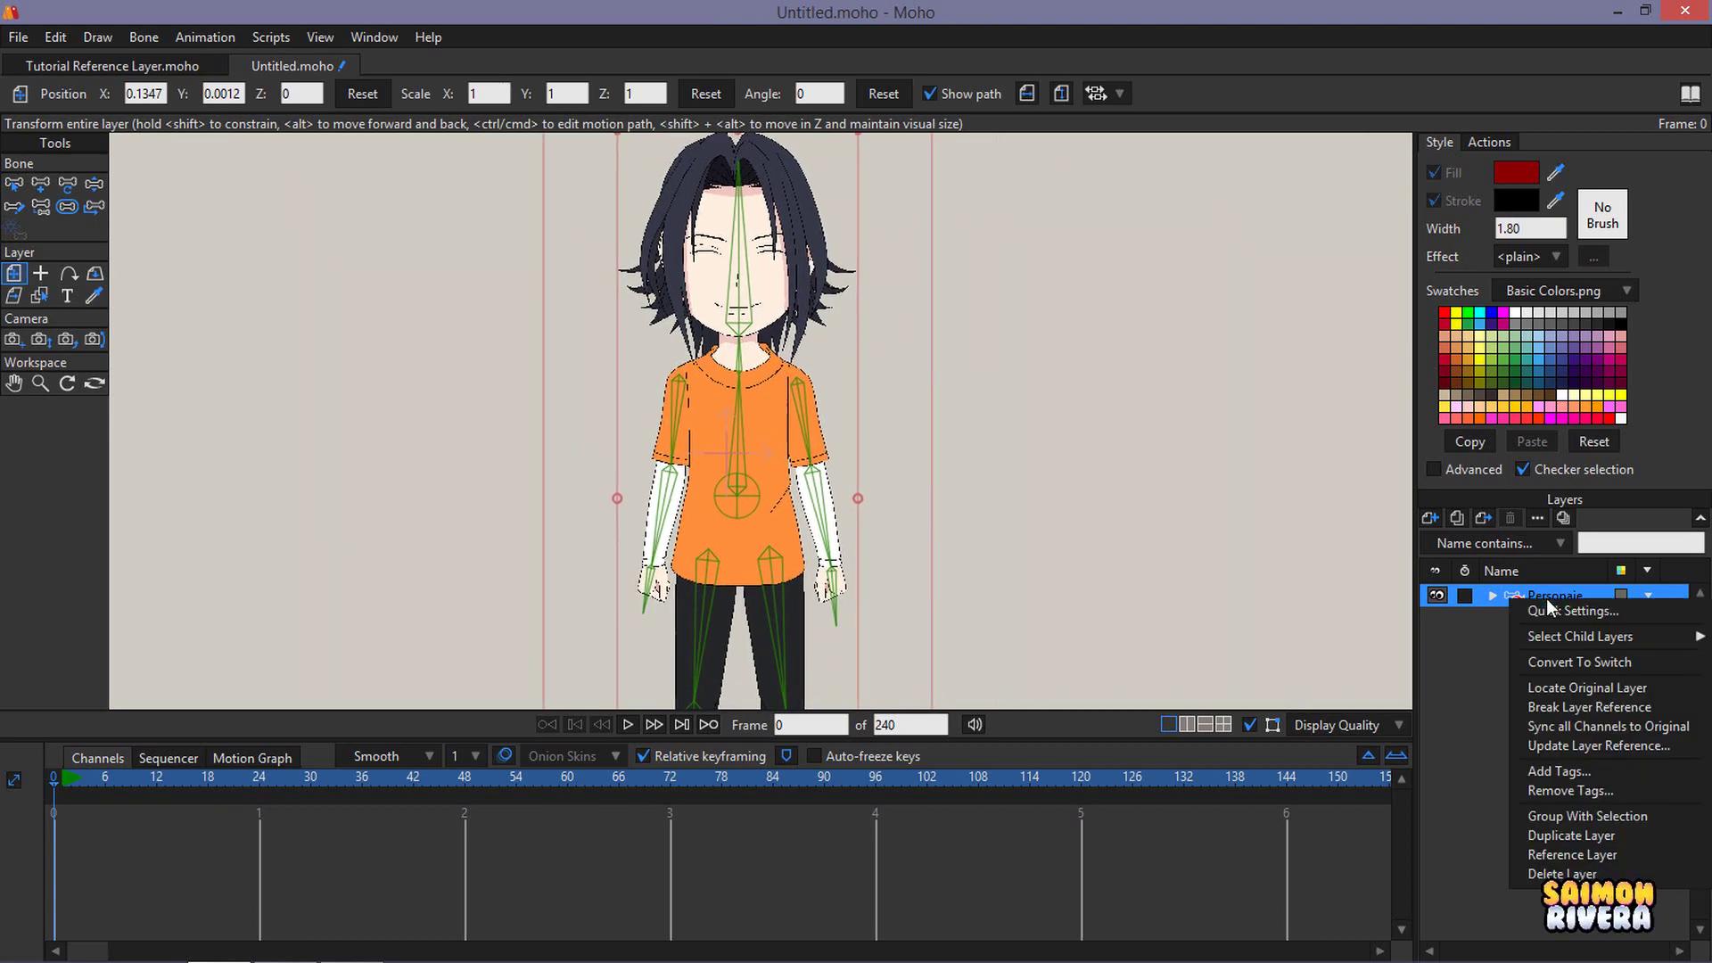
pyautogui.click(1634, 749)
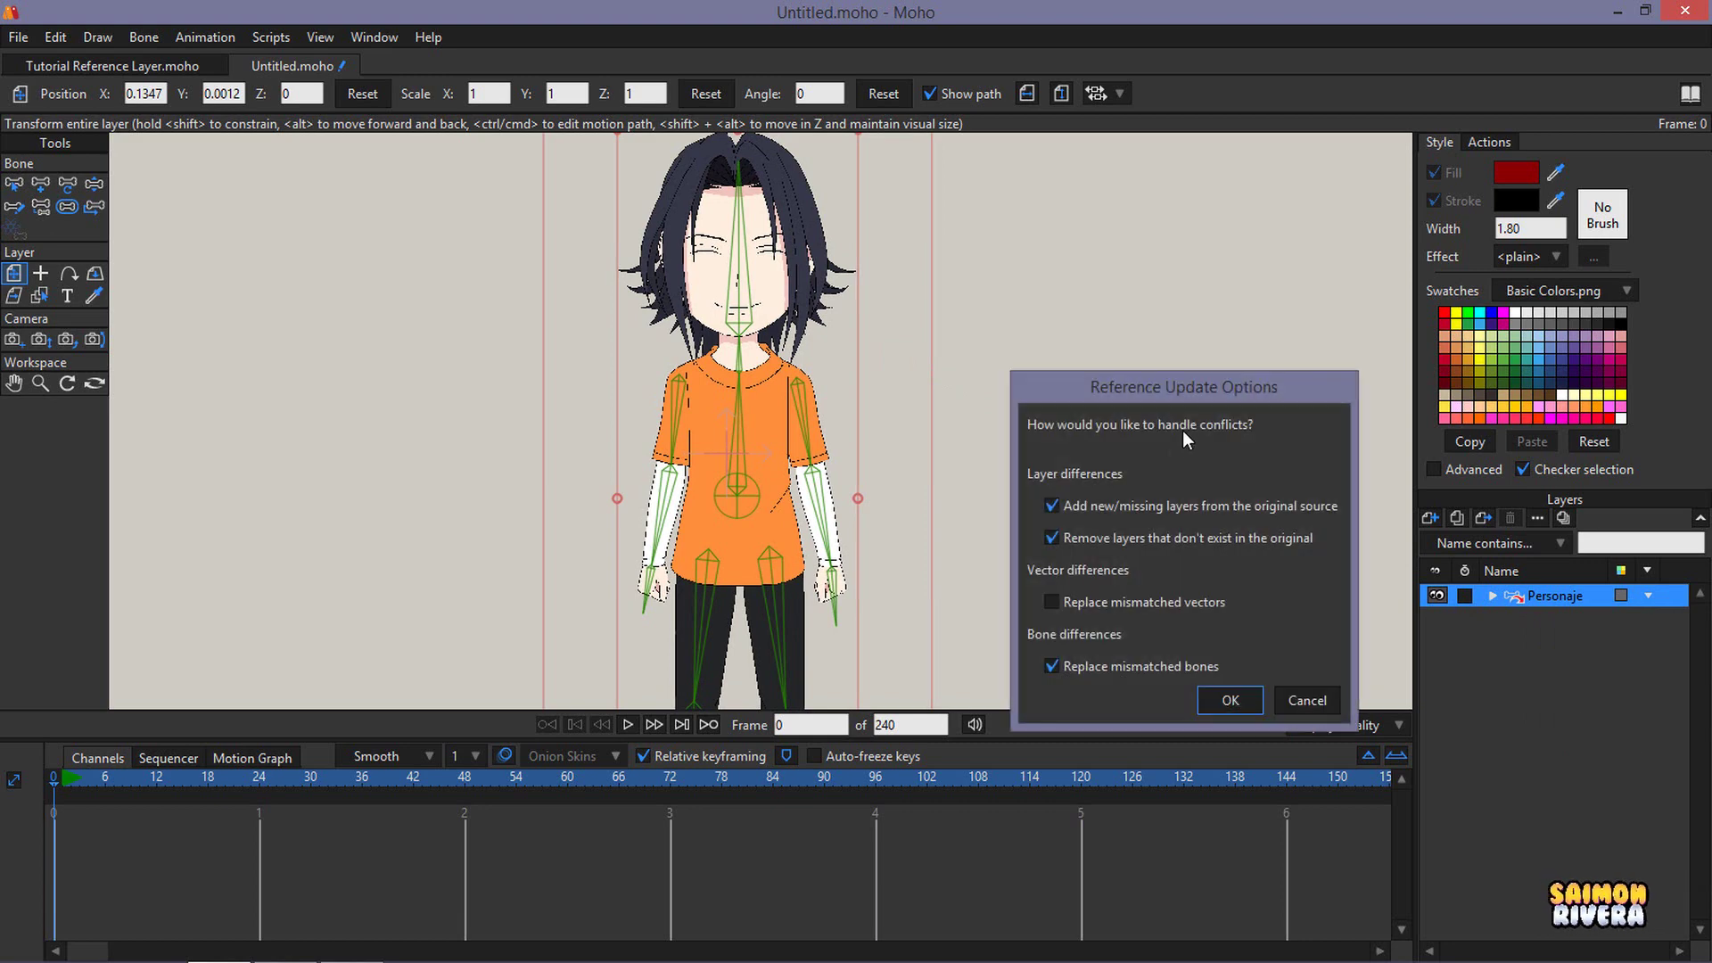
pyautogui.moveTo(1196, 380); pyautogui.dragTo(1148, 328)
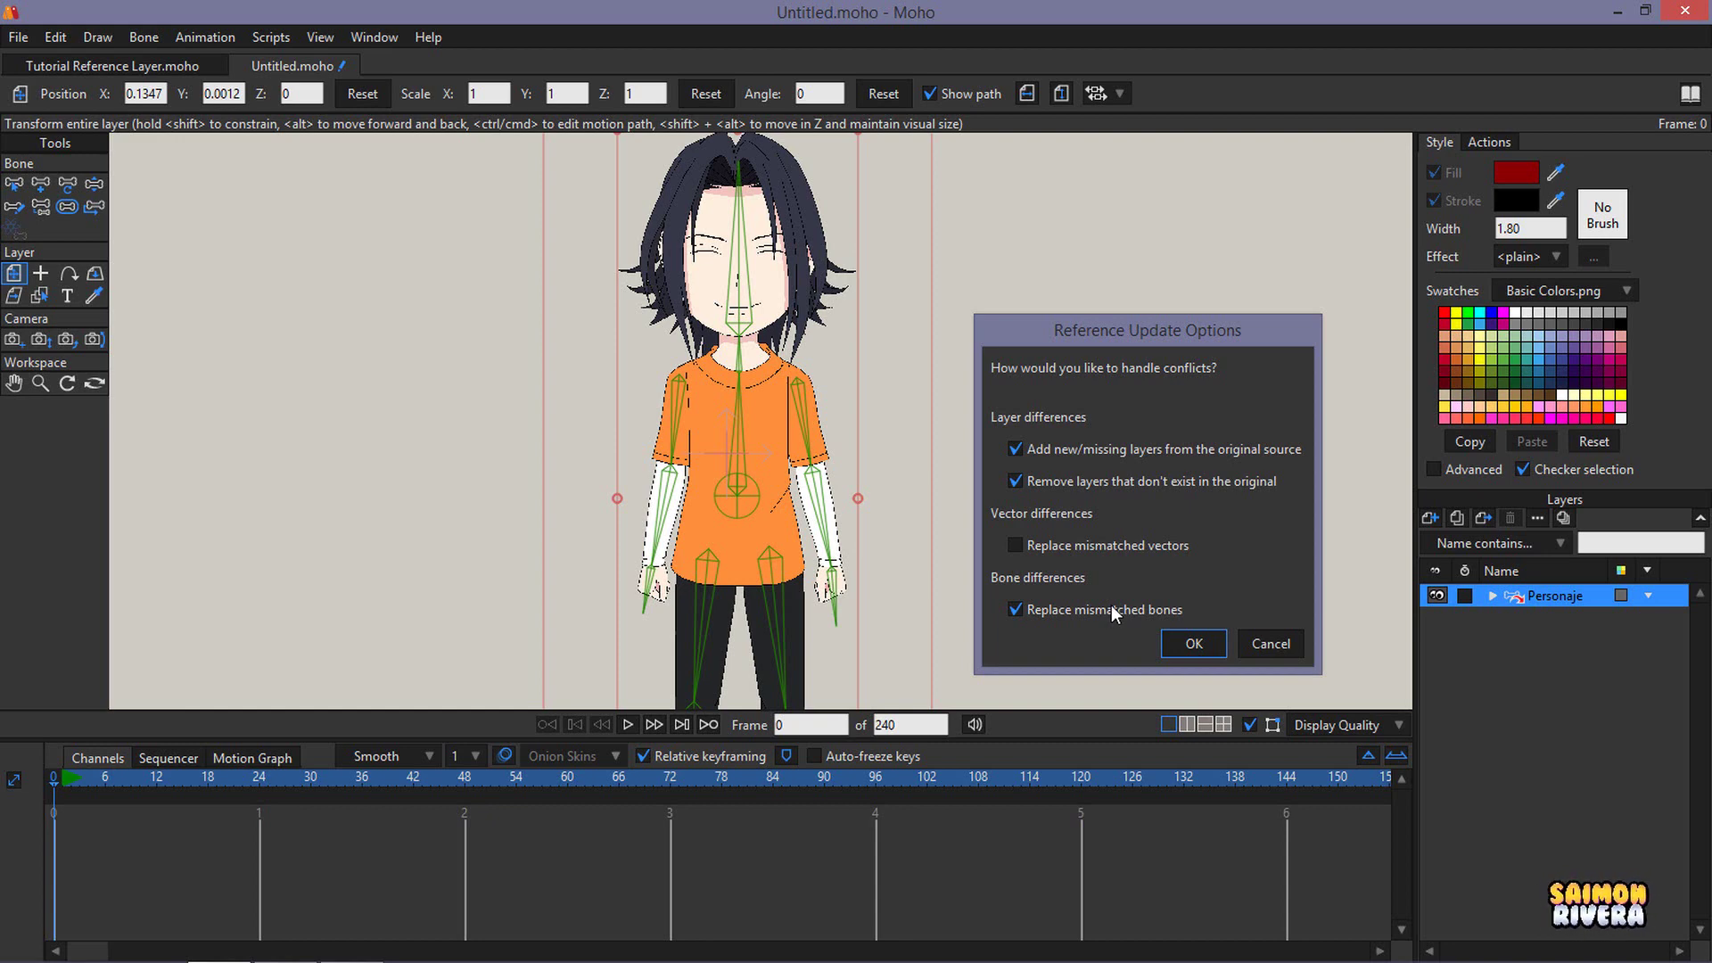
pyautogui.moveTo(1143, 330); pyautogui.dragTo(1217, 158)
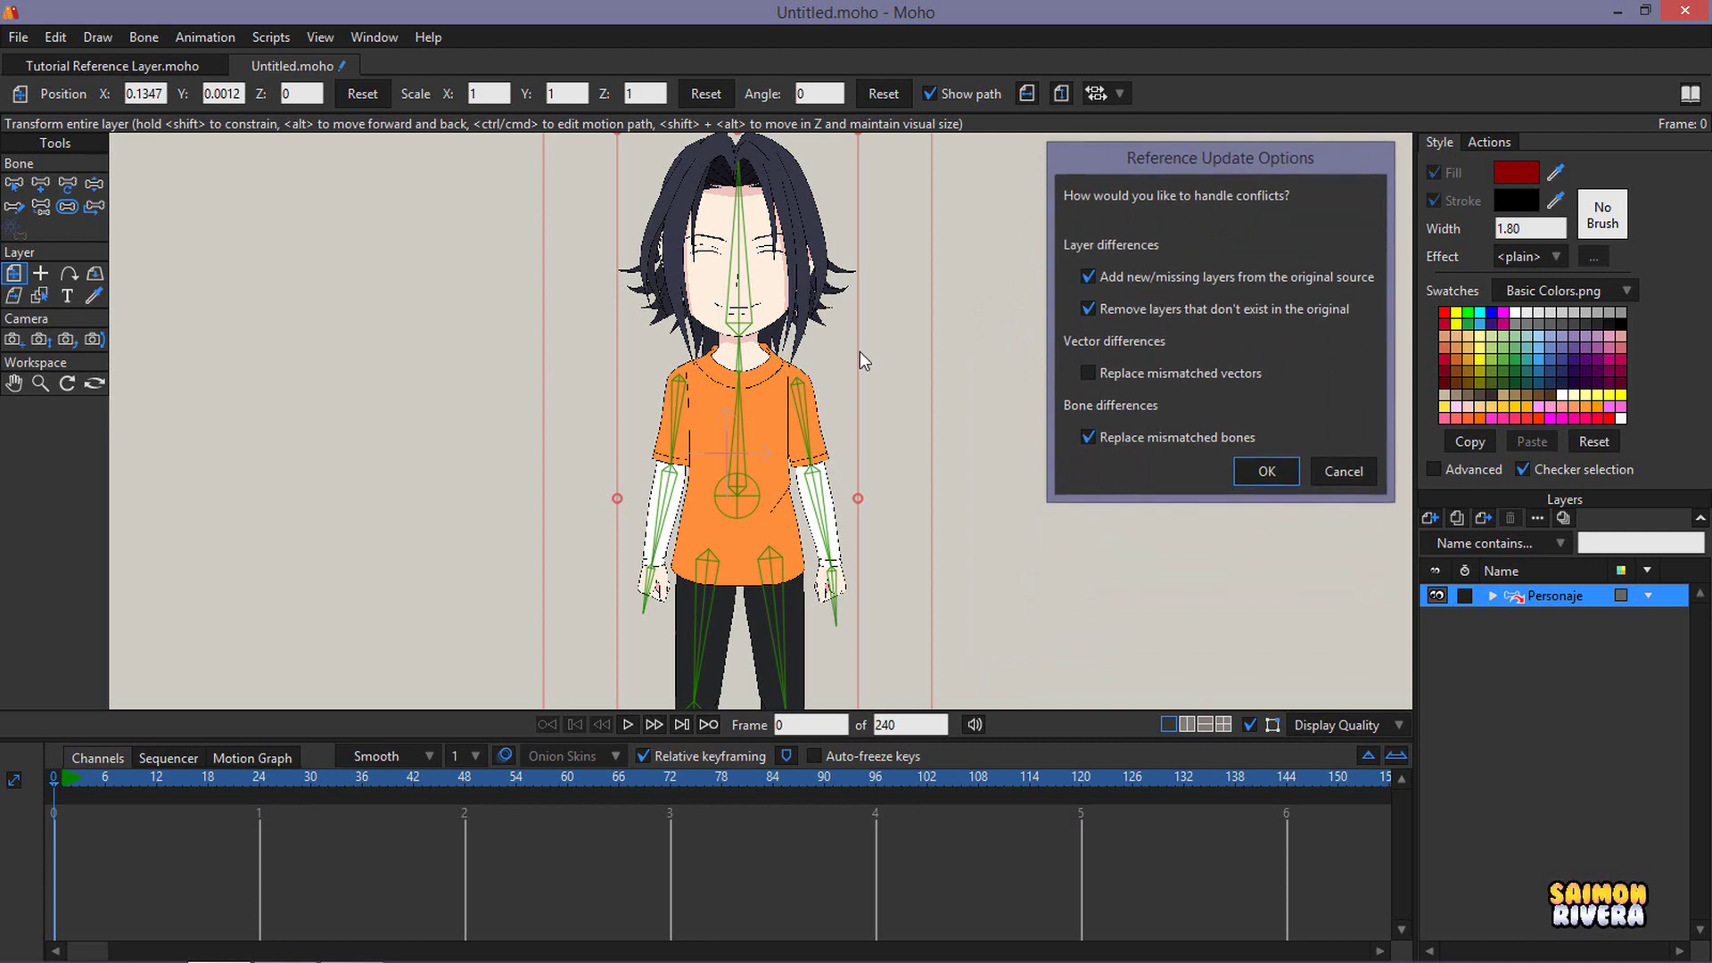
pyautogui.click(1266, 471)
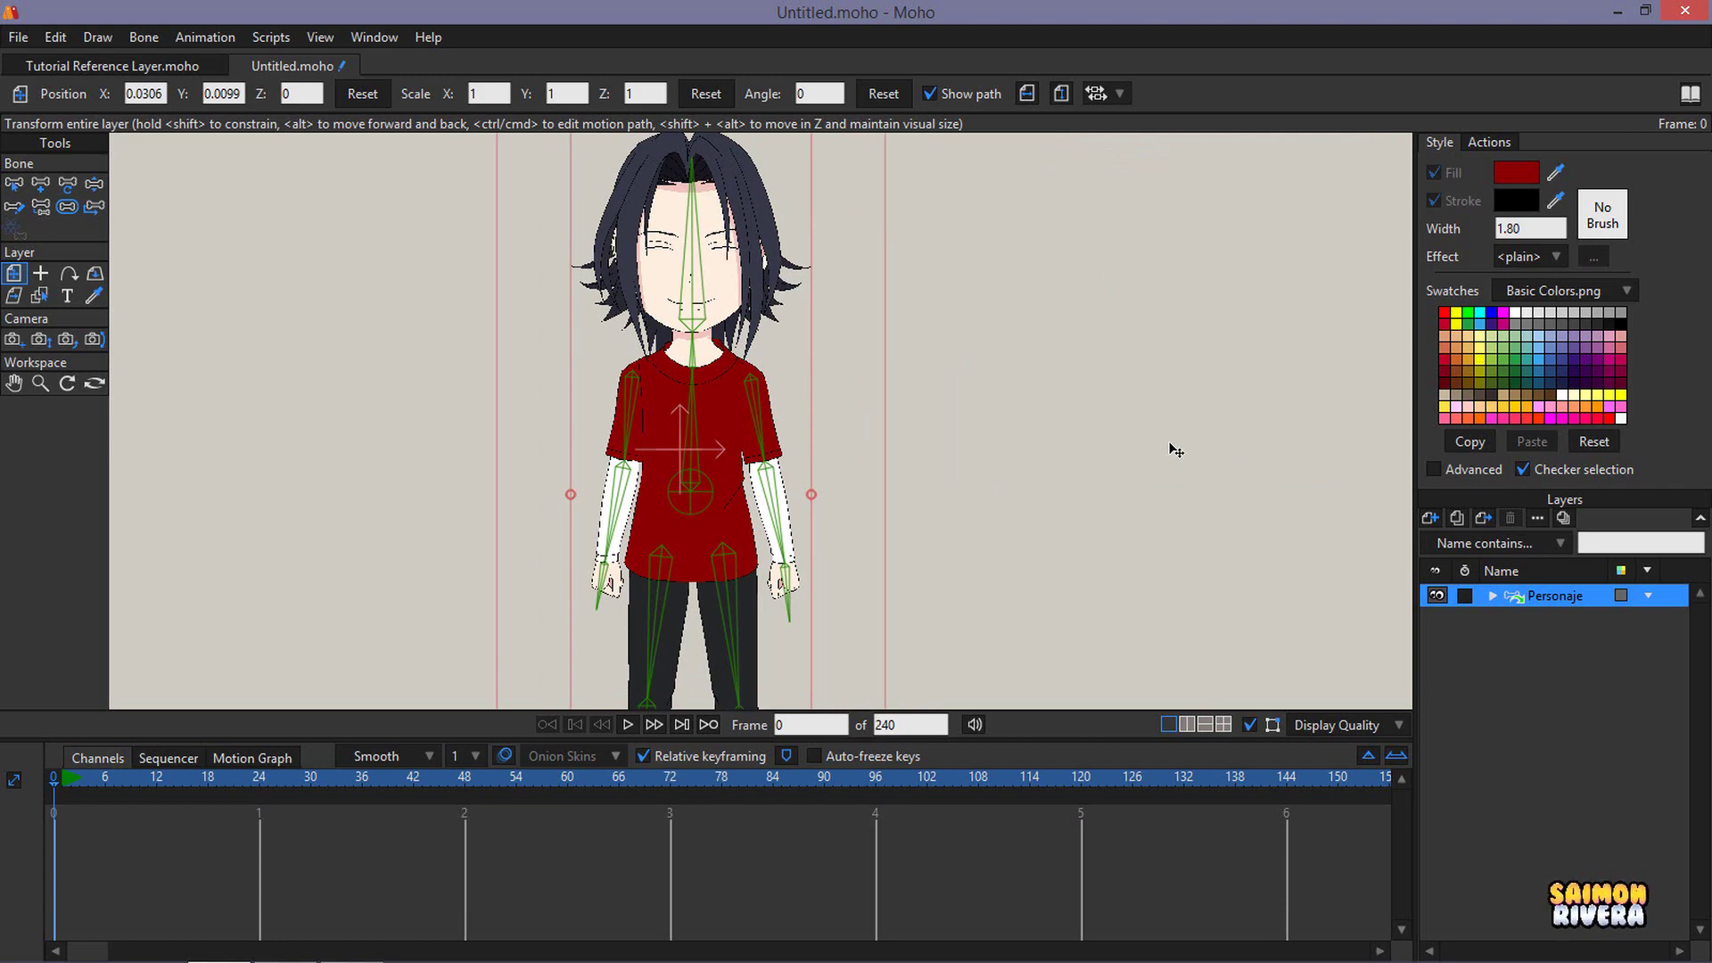
pyautogui.scroll(-3, 1128, 446)
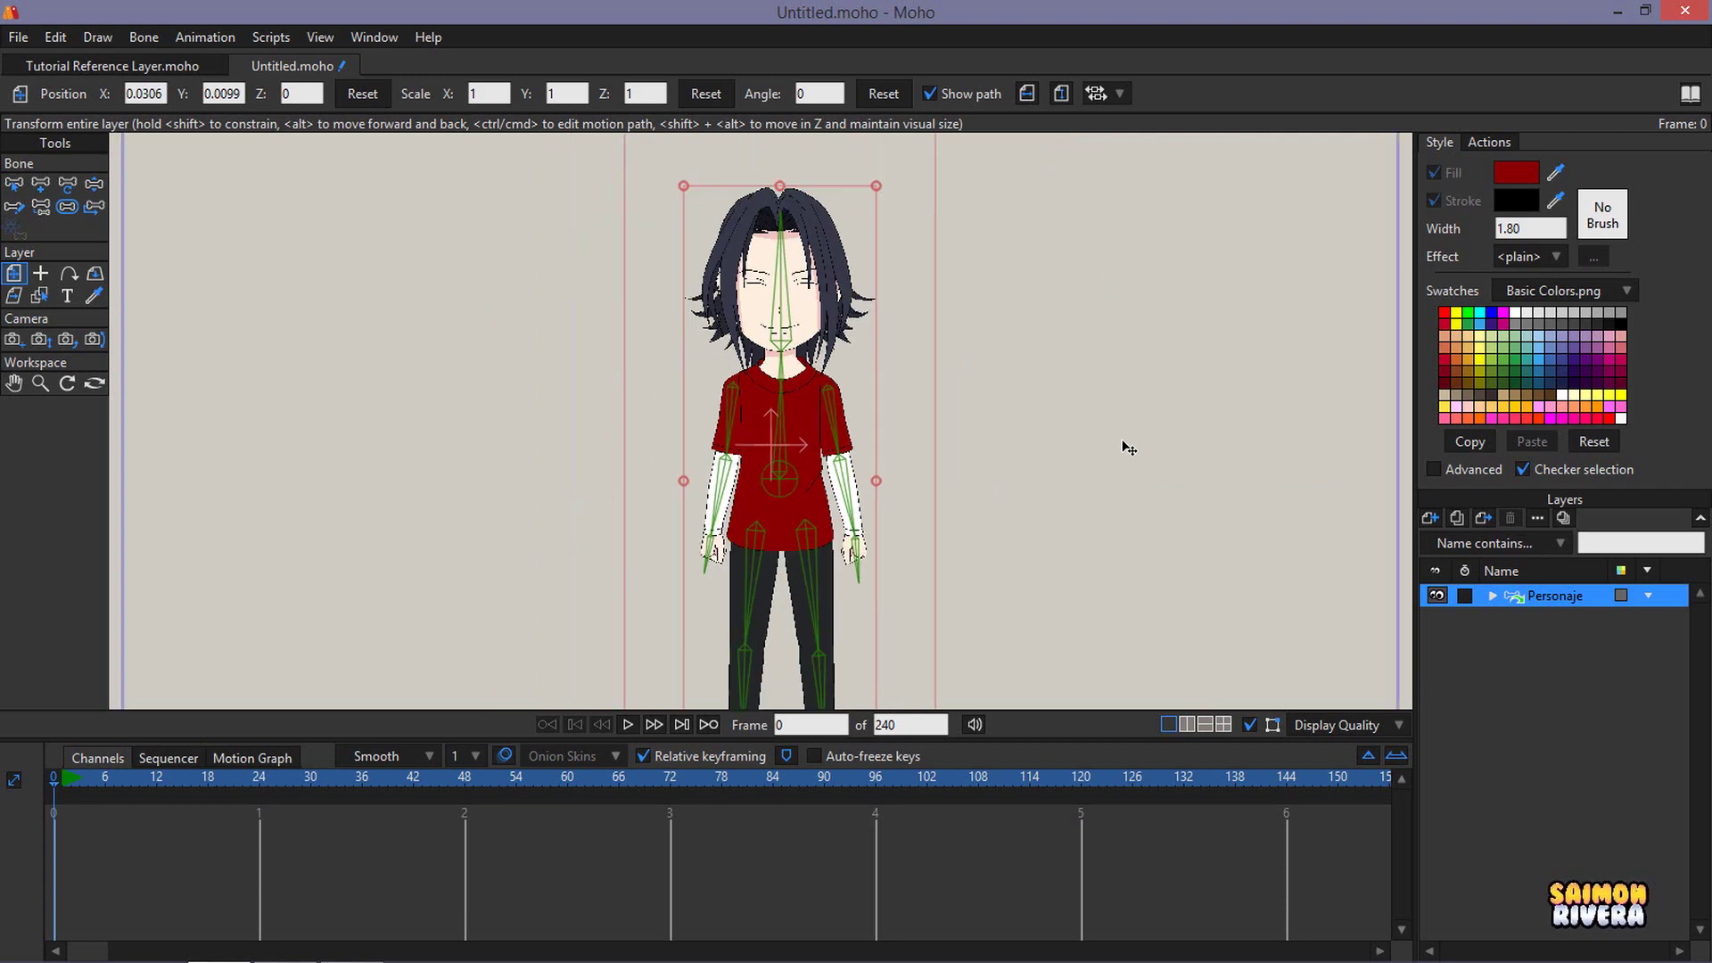
# - Examine the sublayers inside the updated Personaje reference, leaving the group collapsed
pyautogui.scroll(3, 1109, 450)
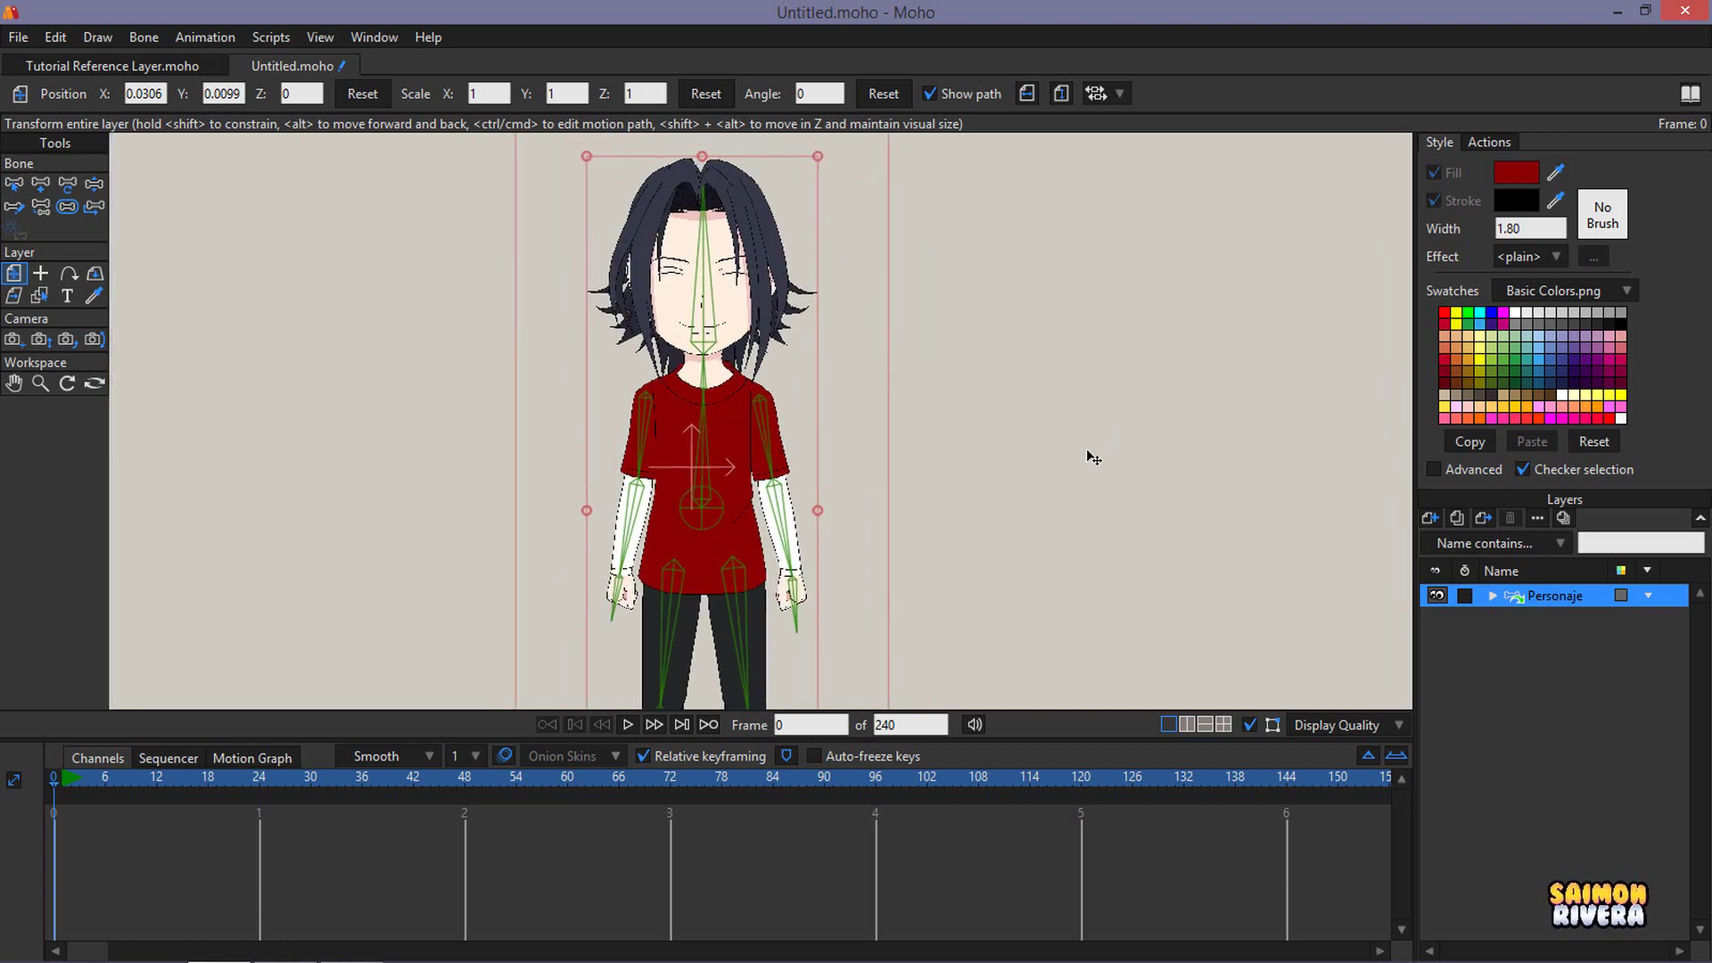
pyautogui.click(1492, 597)
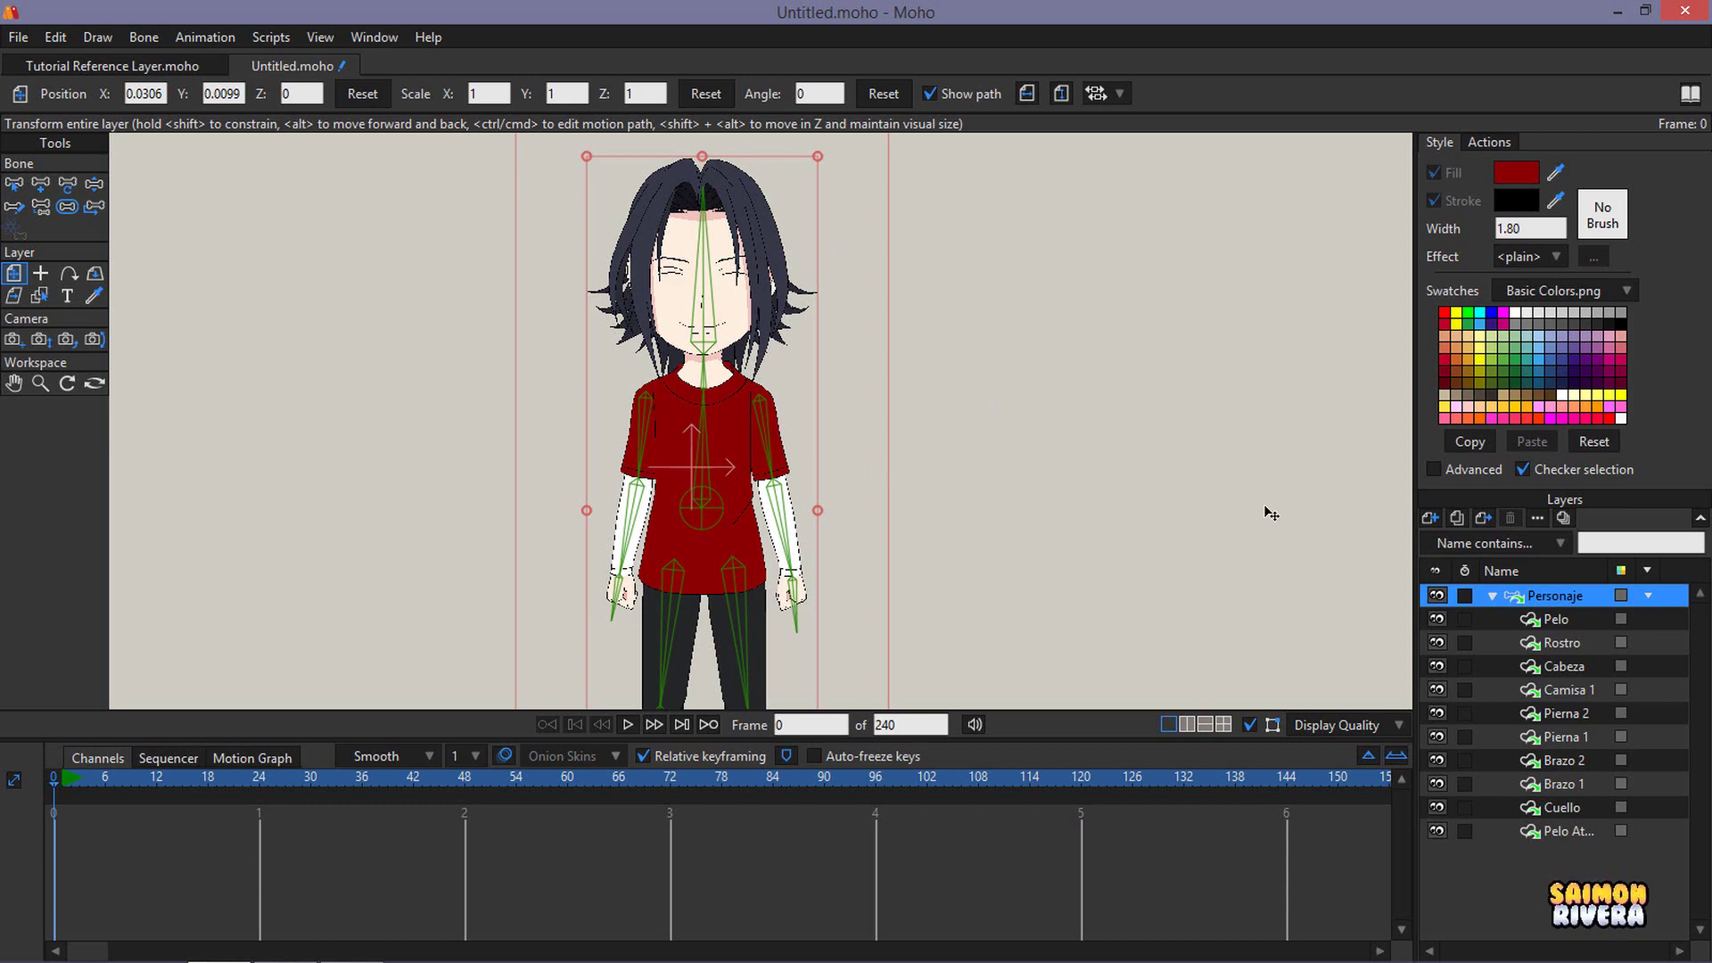
pyautogui.click(1493, 595)
# - In the Tutorial Reference Layer project, create a reference layer of Personaje and move the copy to the left of the original character
pyautogui.click(88, 68)
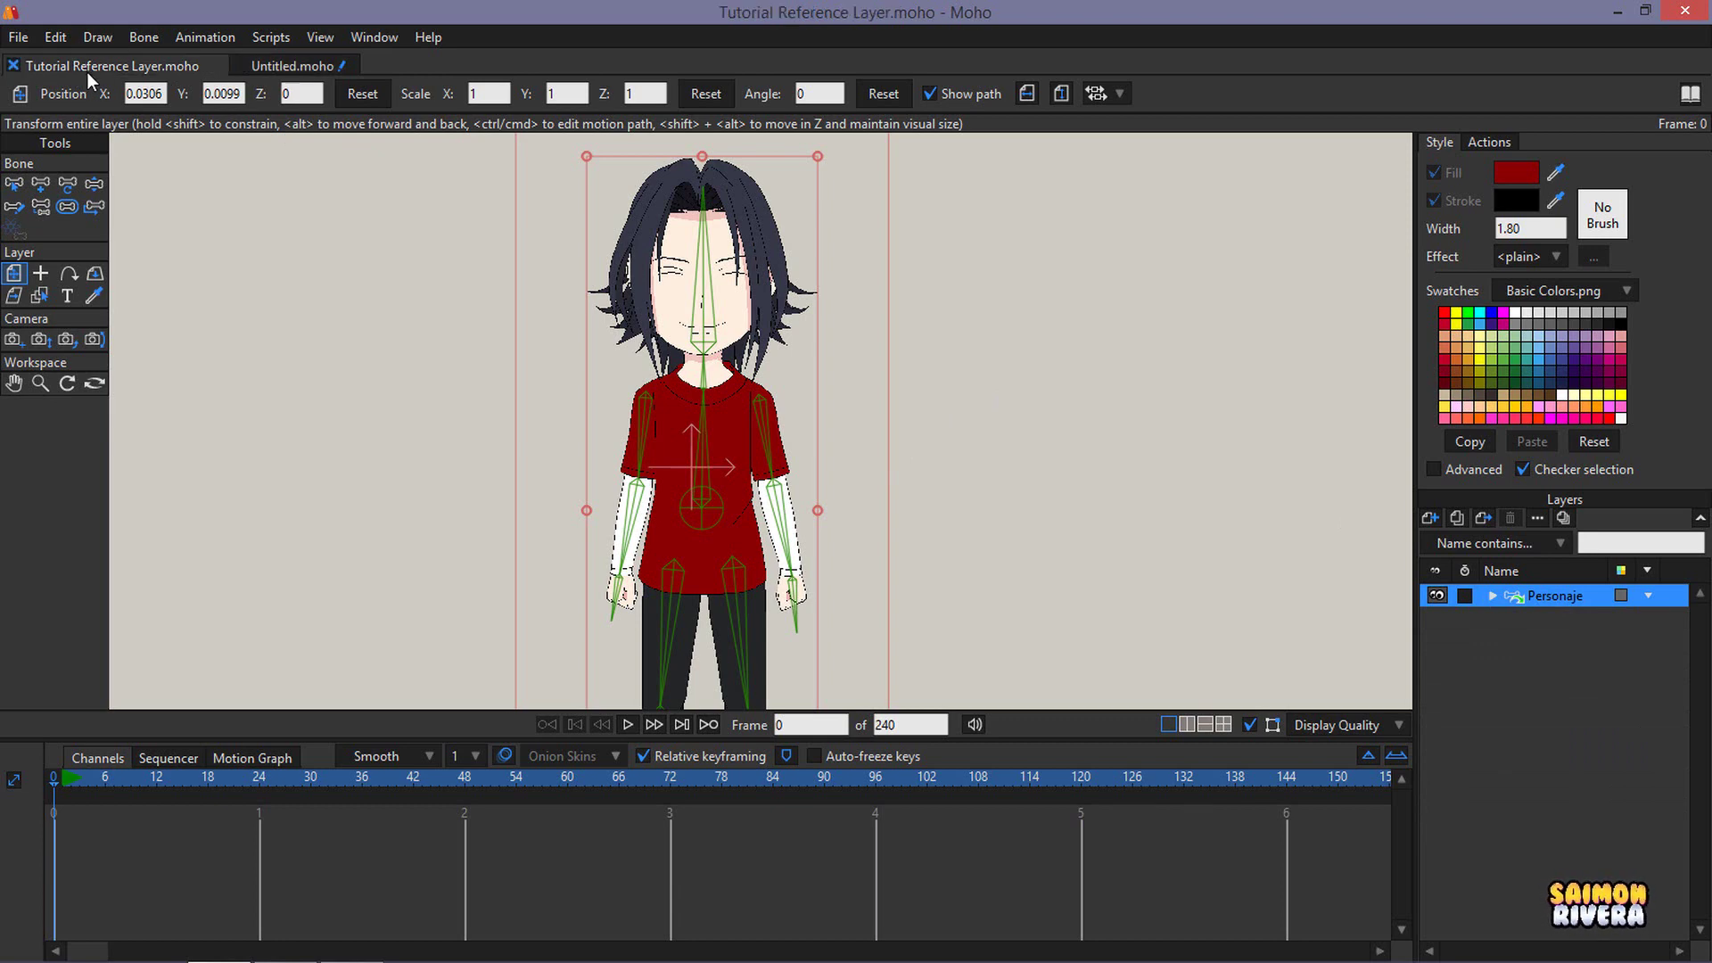
pyautogui.scroll(-2, 789, 392)
pyautogui.moveTo(820, 389); pyautogui.dragTo(839, 410)
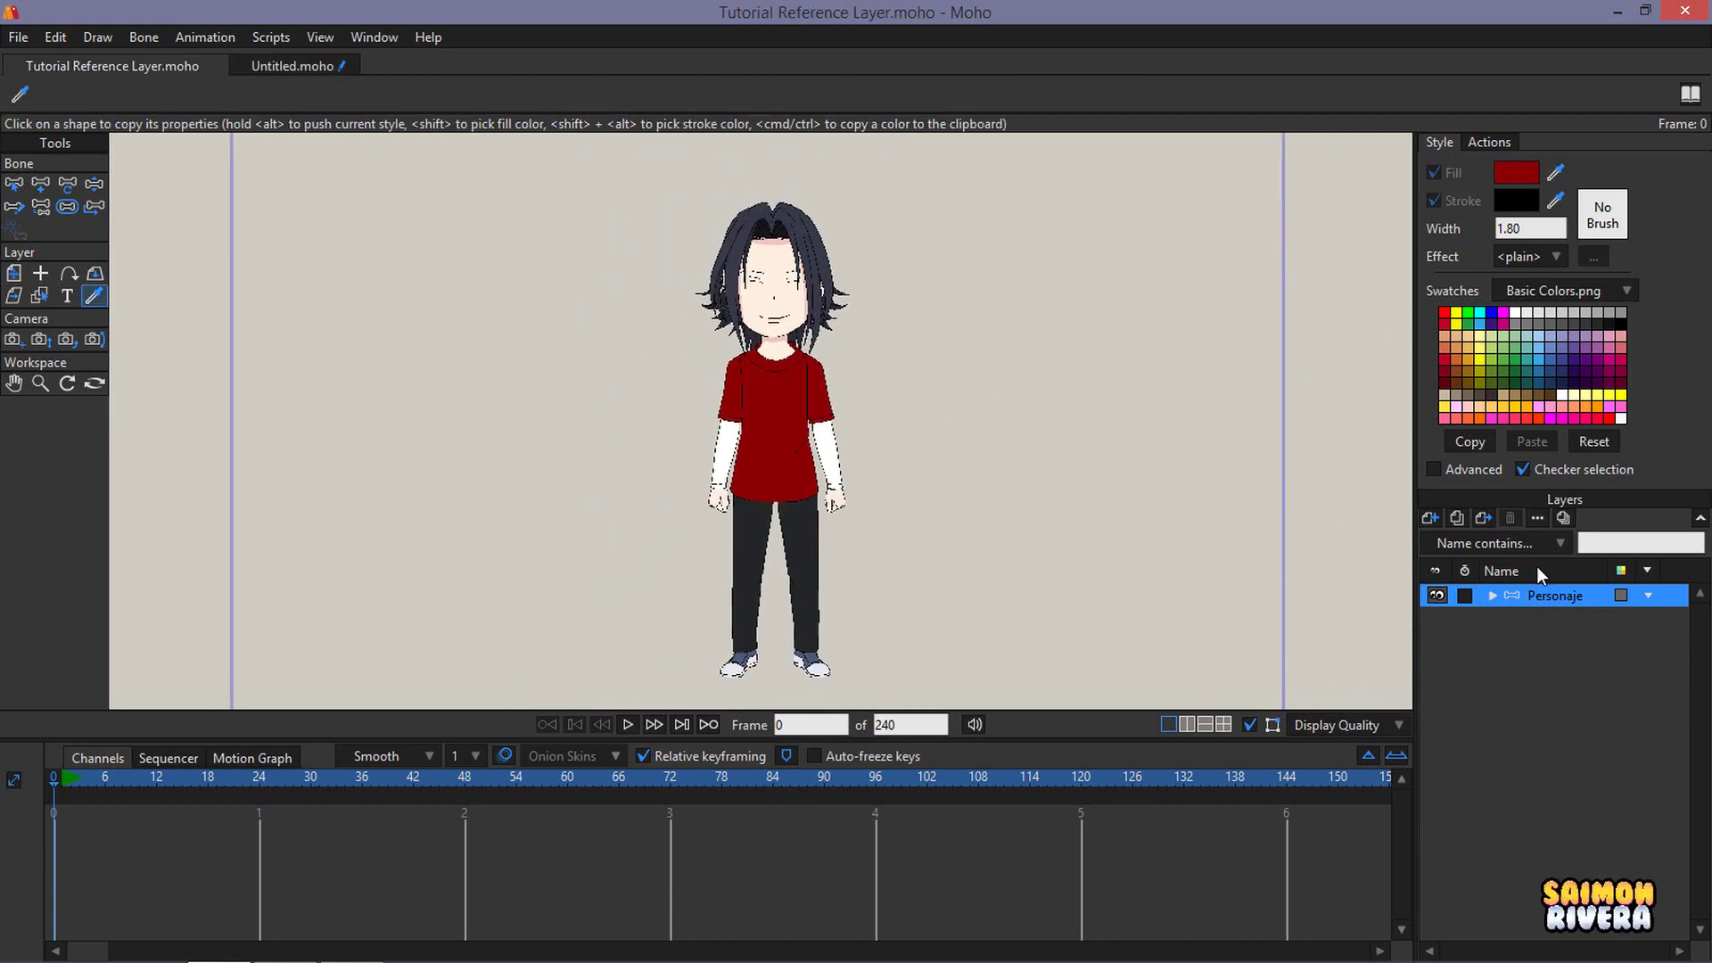
pyautogui.click(1483, 520)
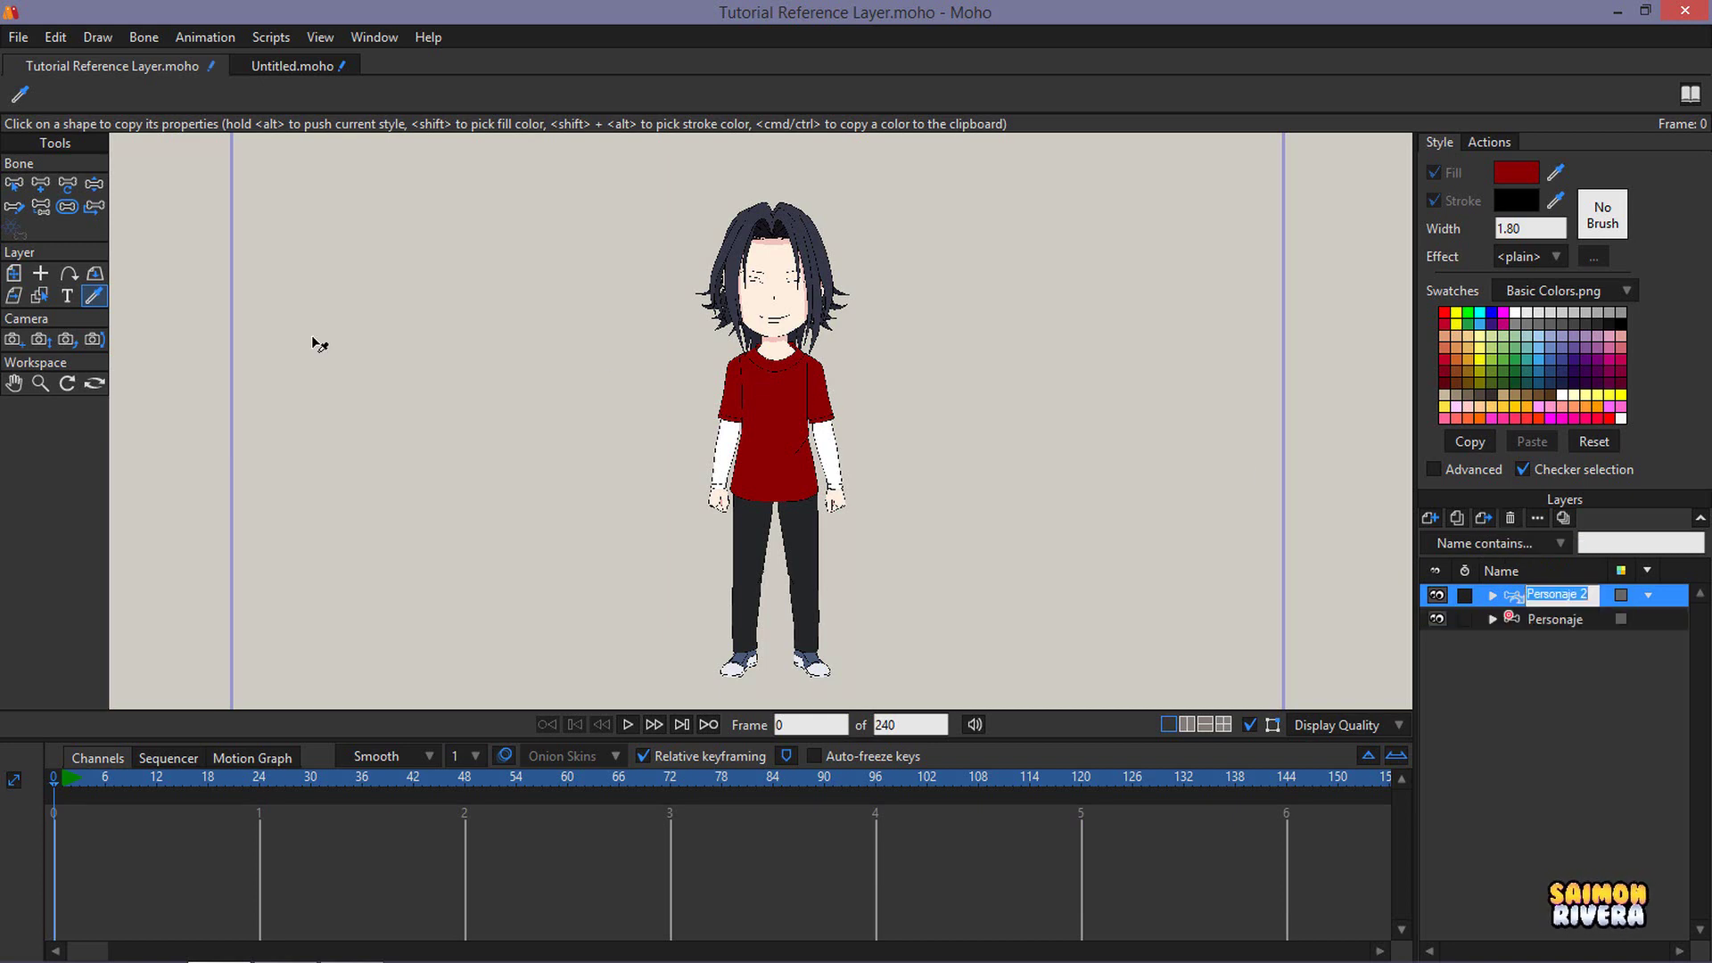
pyautogui.click(15, 274)
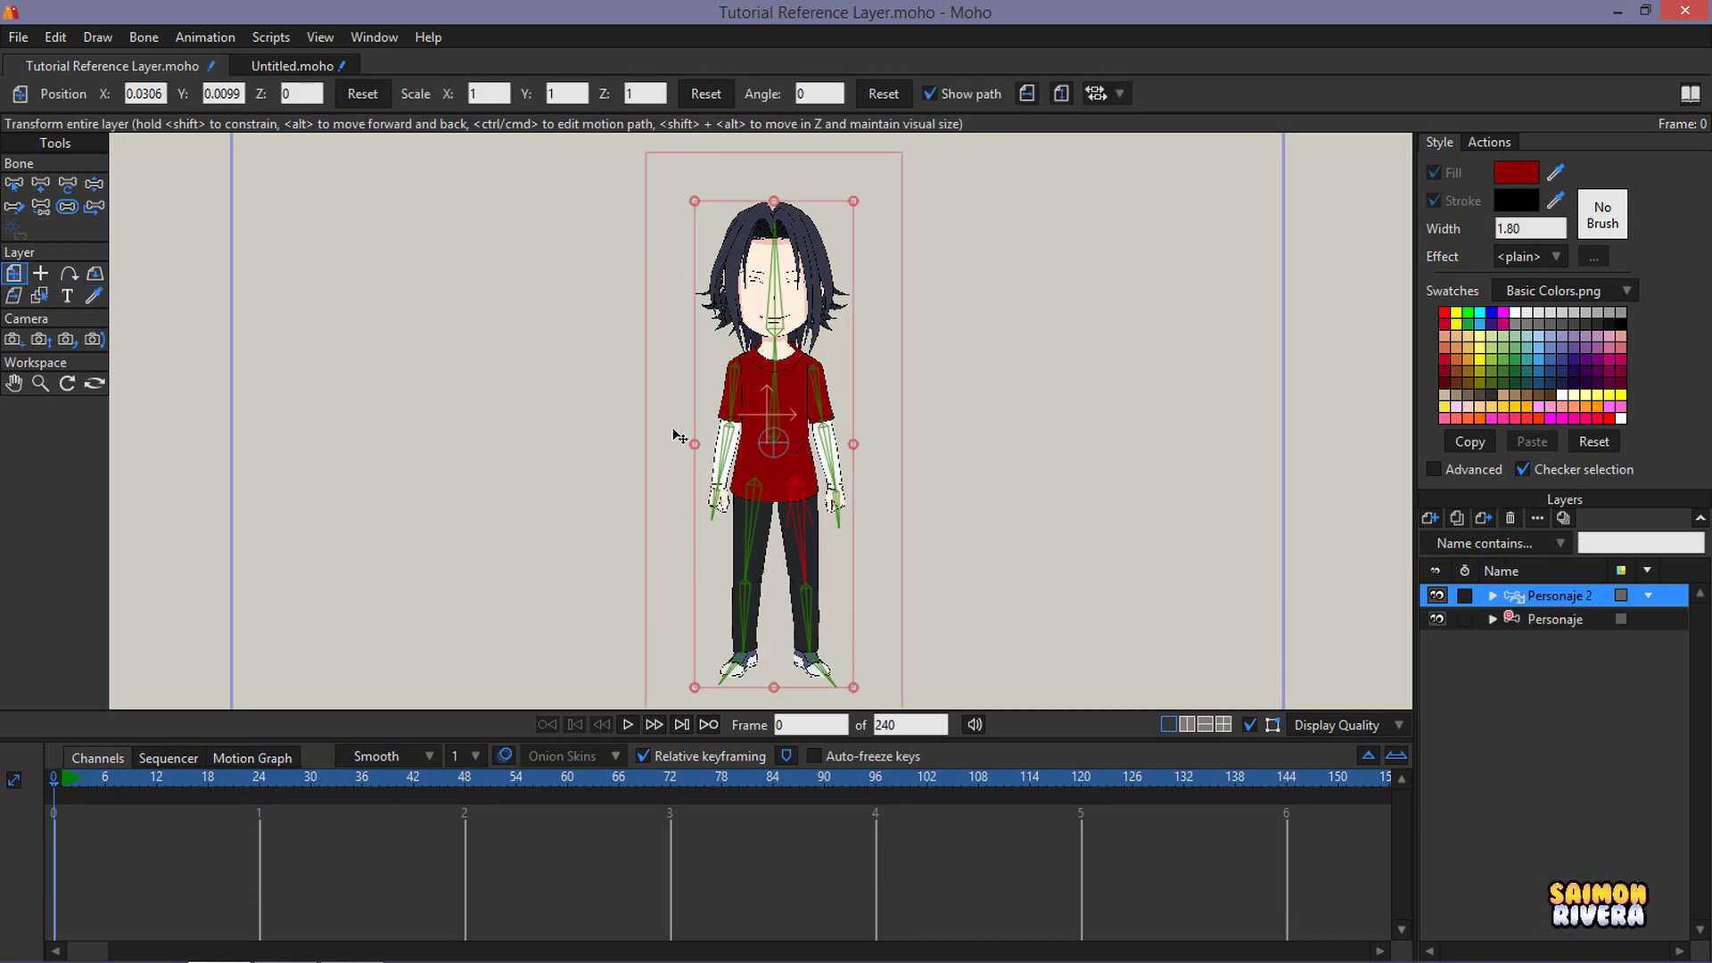
pyautogui.moveTo(759, 426); pyautogui.dragTo(489, 416)
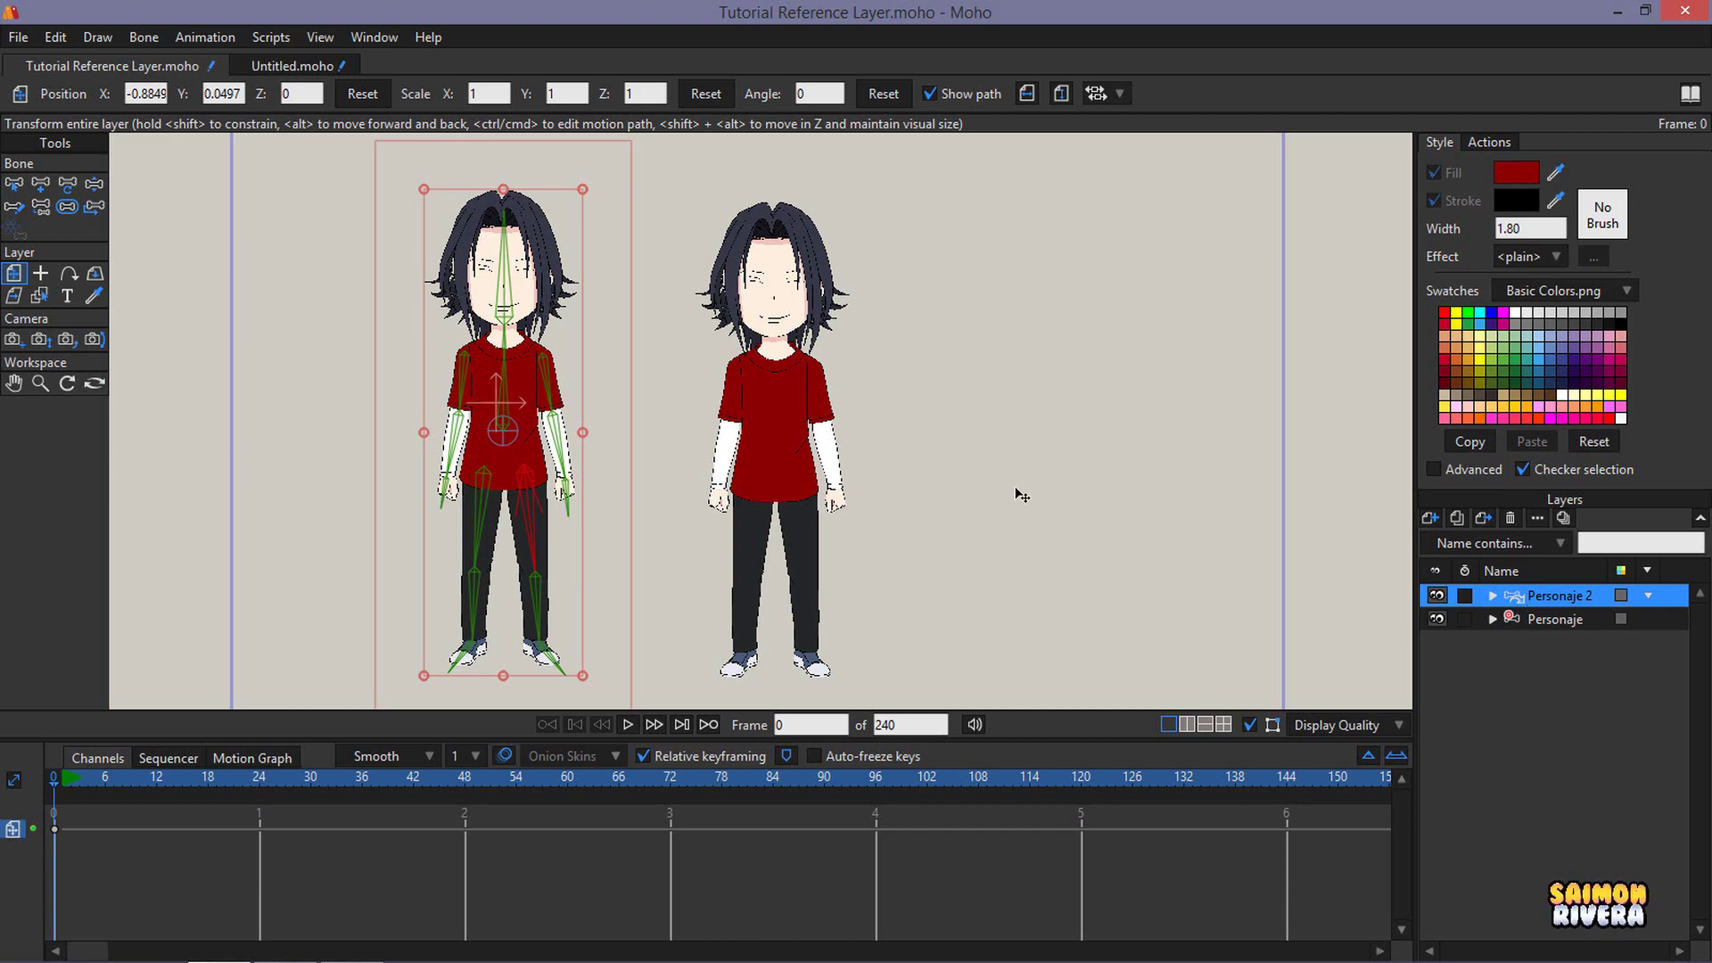
# - Compare the original Personaje layer with its reference copy Personaje 2, and delete the copy
pyautogui.click(1562, 619)
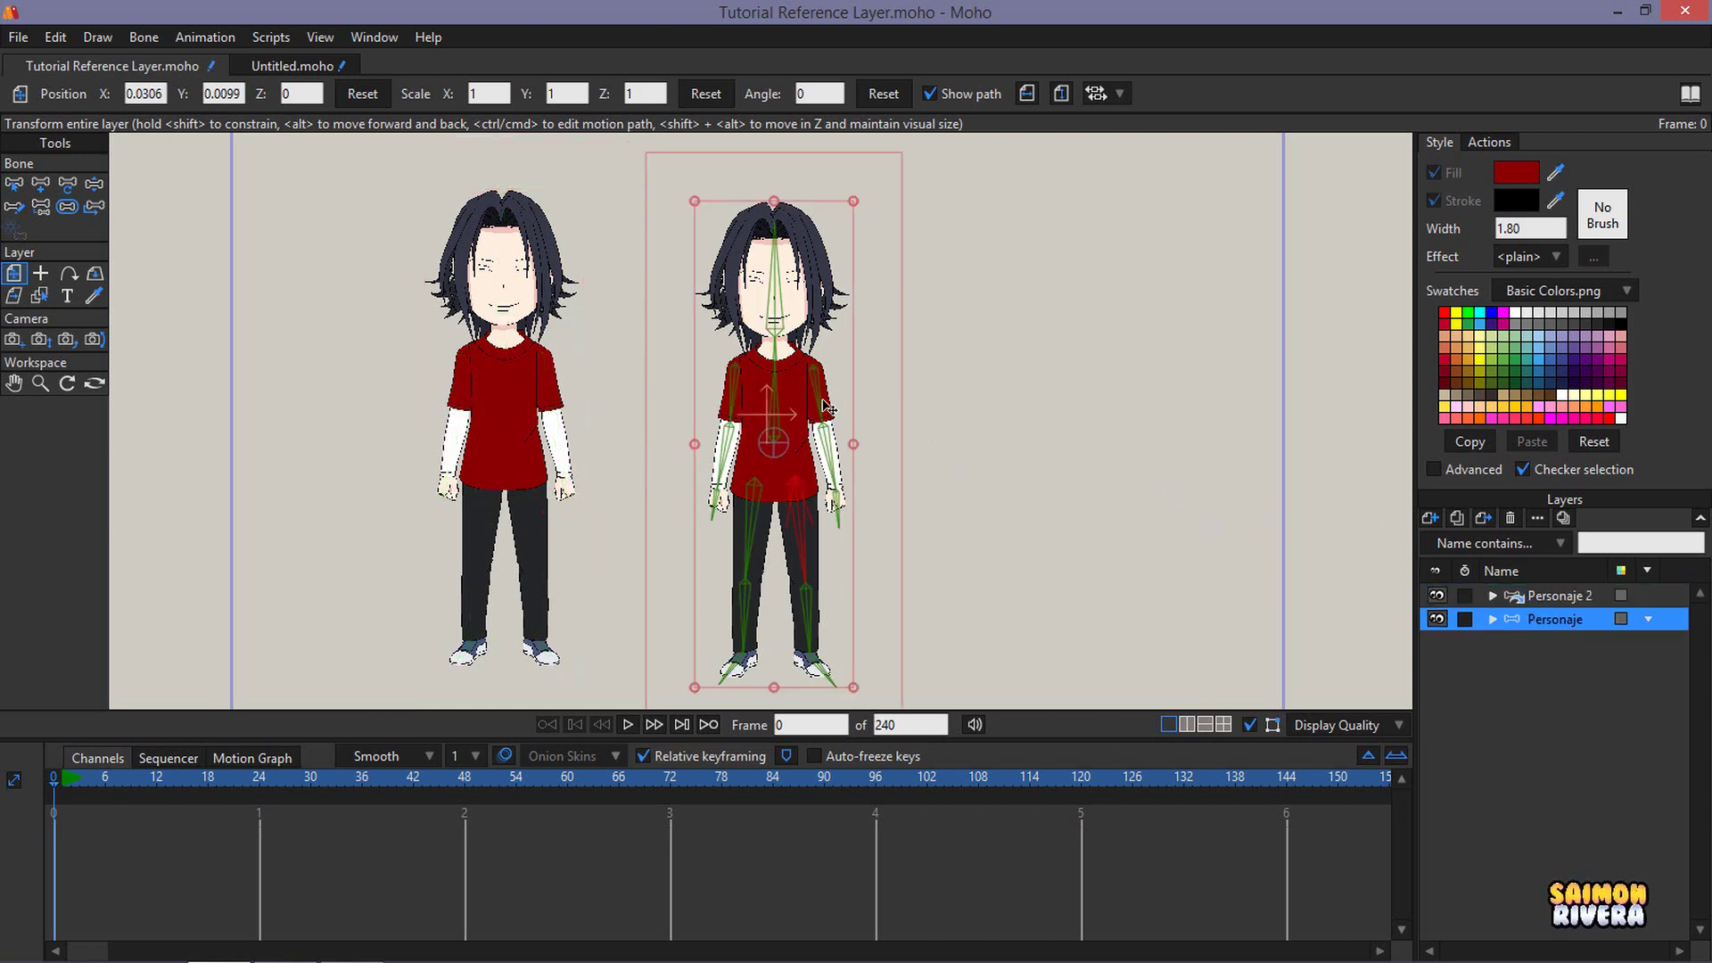
pyautogui.click(1589, 595)
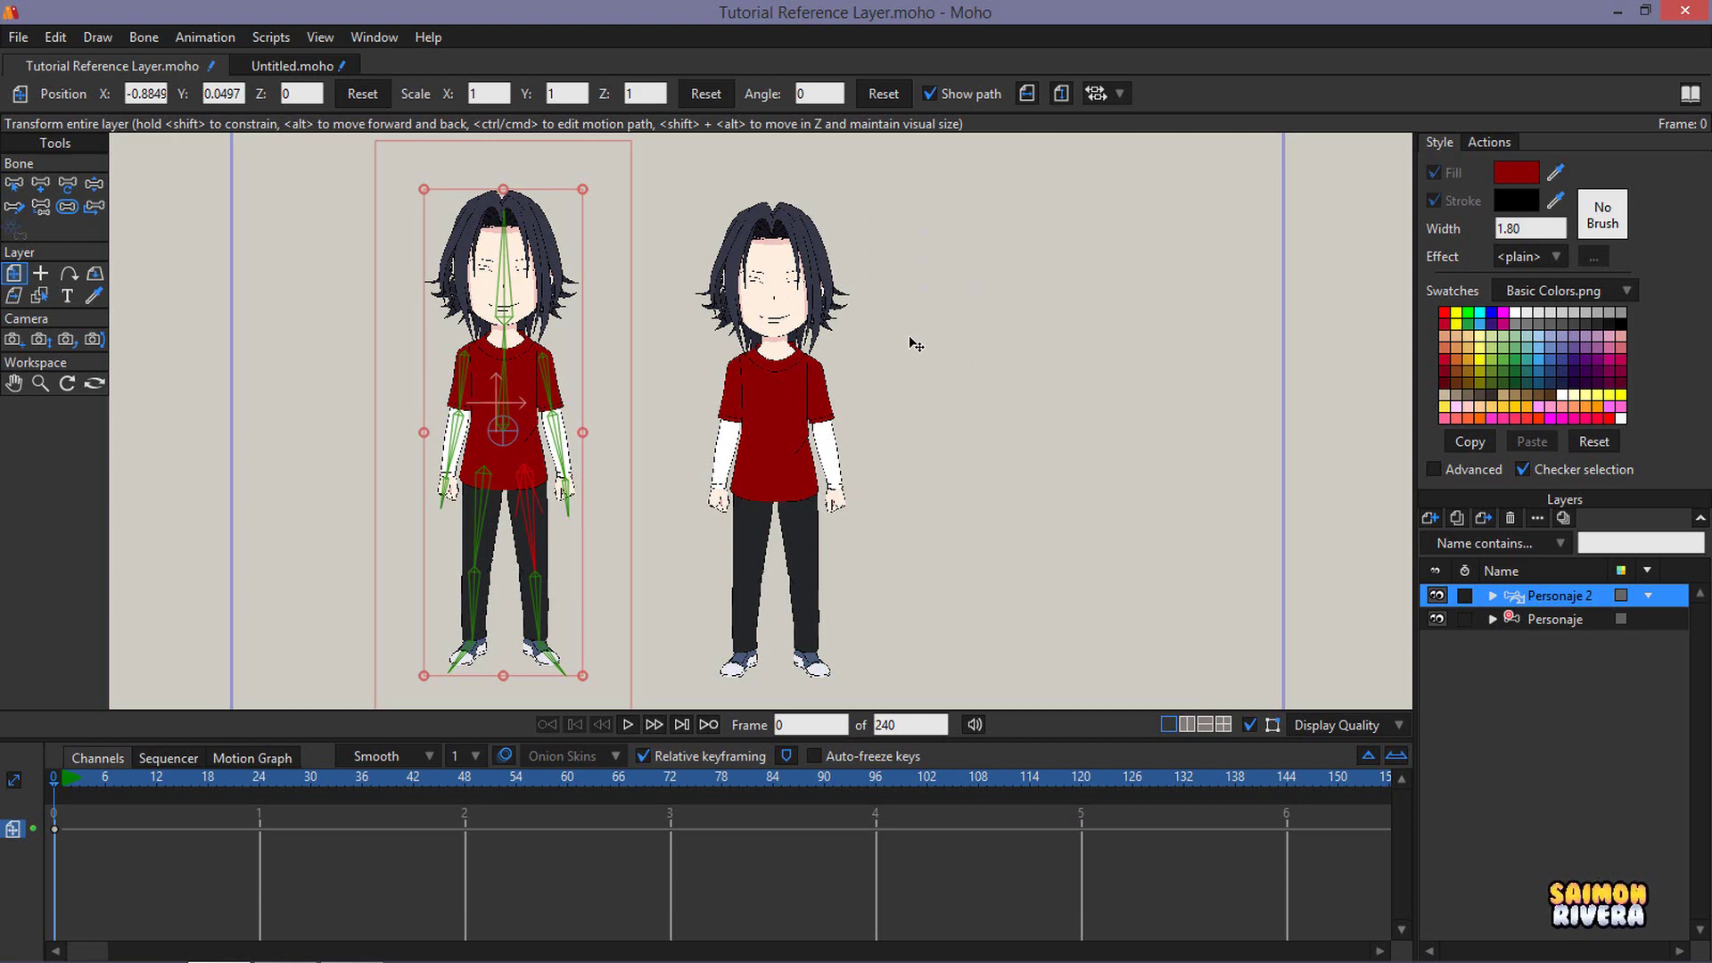
pyautogui.click(1510, 517)
# - Select the Pelo layer inside the Personaje group and activate the Draw Shape tool near the character's head
pyautogui.click(1494, 597)
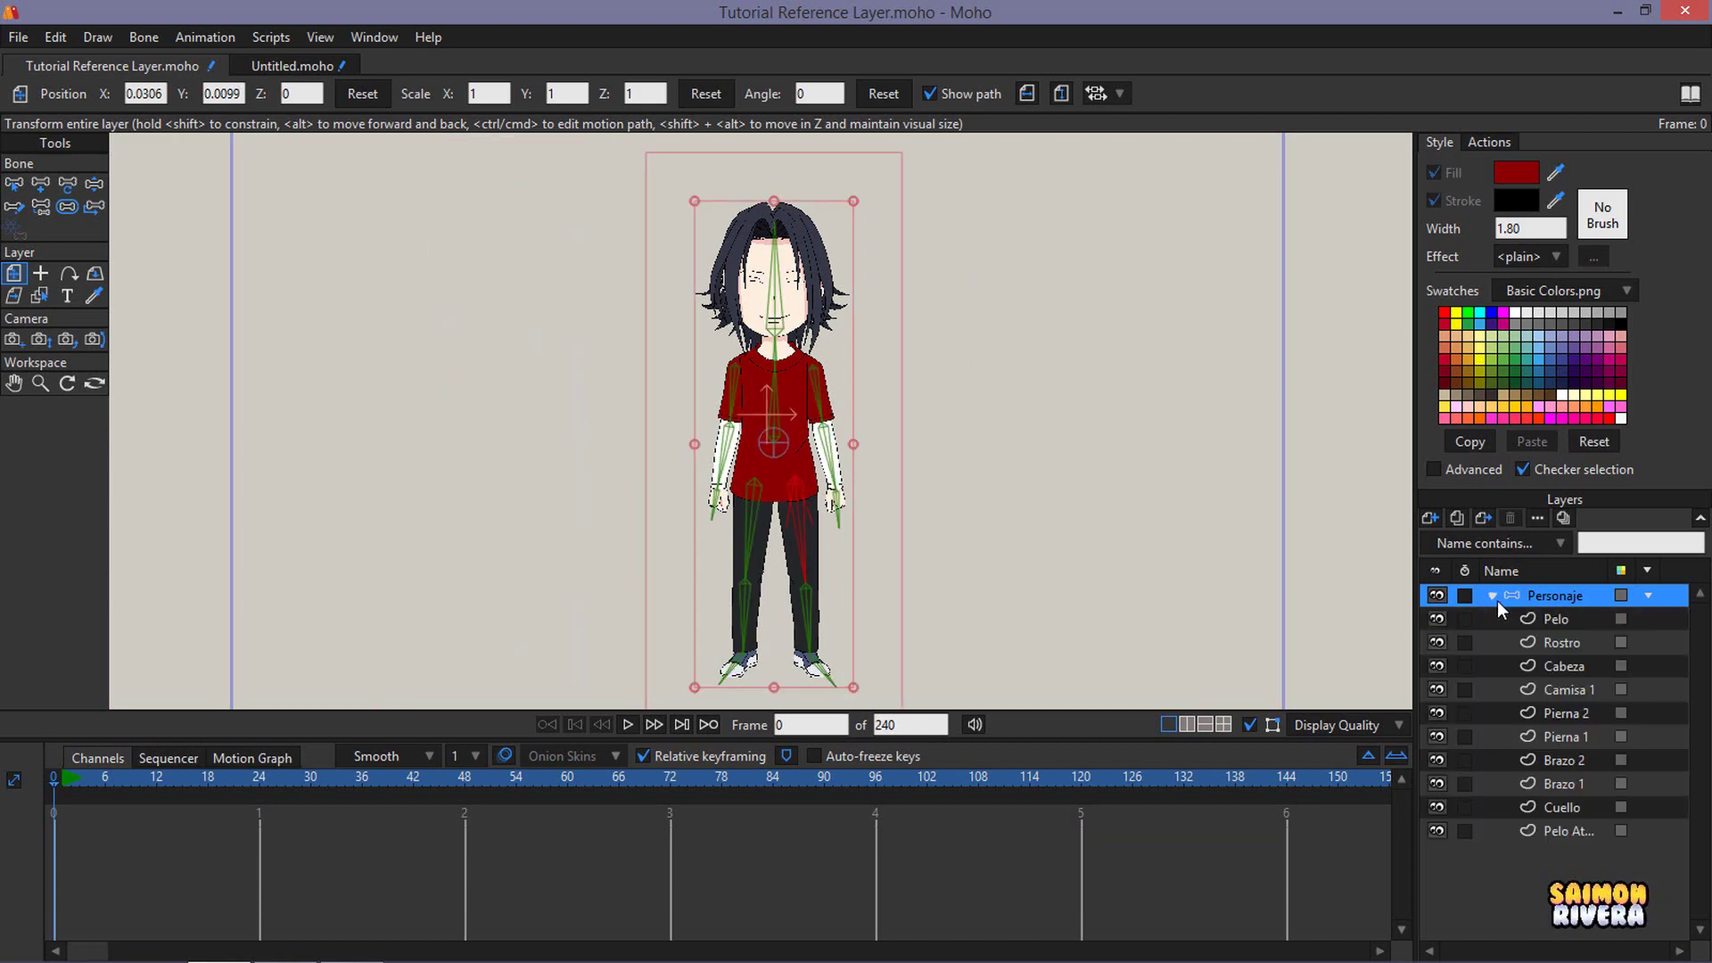
pyautogui.click(1555, 619)
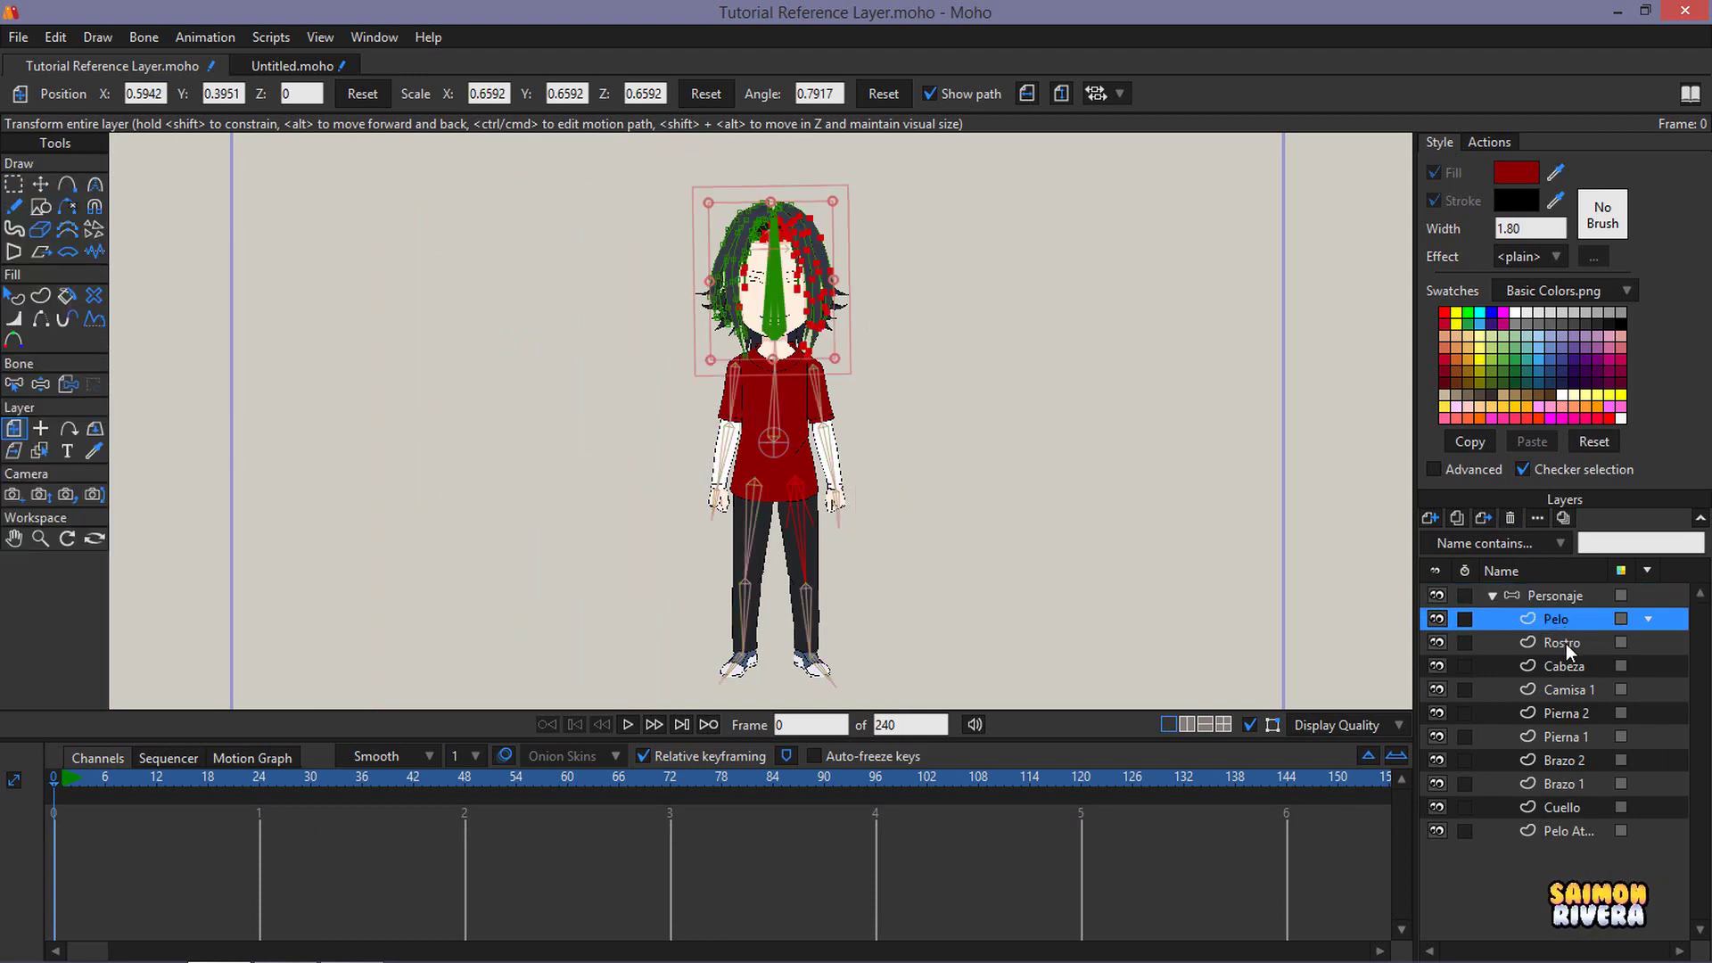
pyautogui.click(40, 206)
pyautogui.scroll(3, 633, 223)
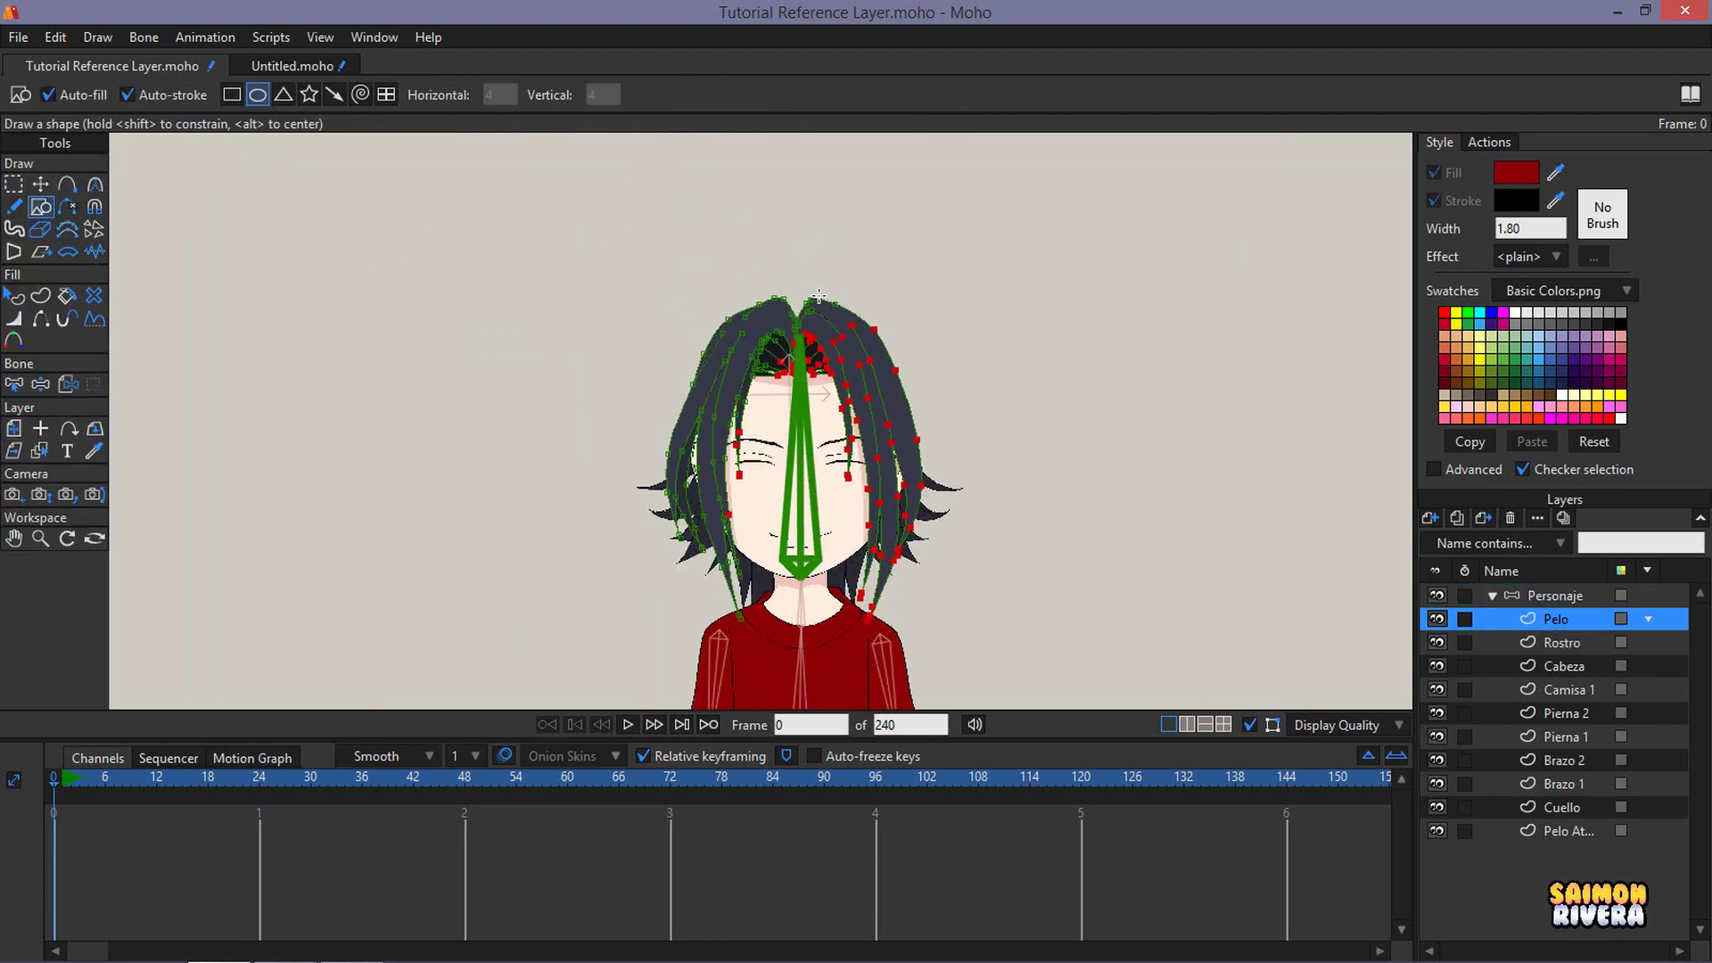
pyautogui.moveTo(718, 147); pyautogui.dragTo(881, 305)
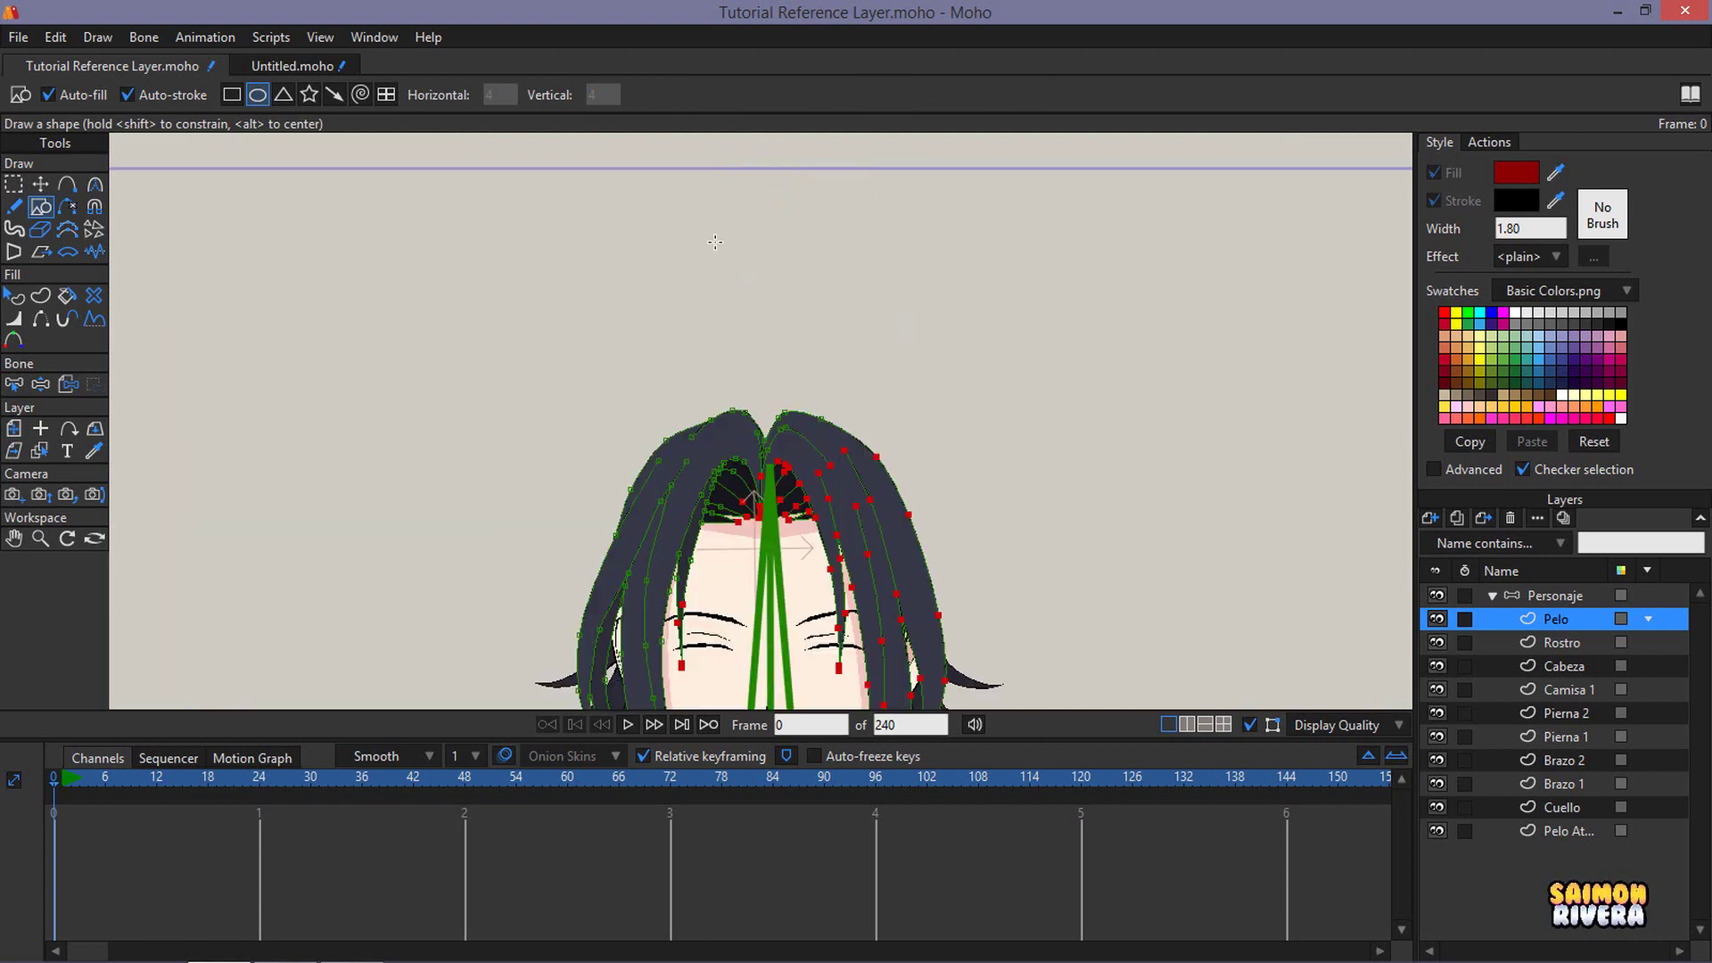
pyautogui.moveTo(649, 304); pyautogui.dragTo(897, 337)
pyautogui.click(13, 295)
pyautogui.click(793, 325)
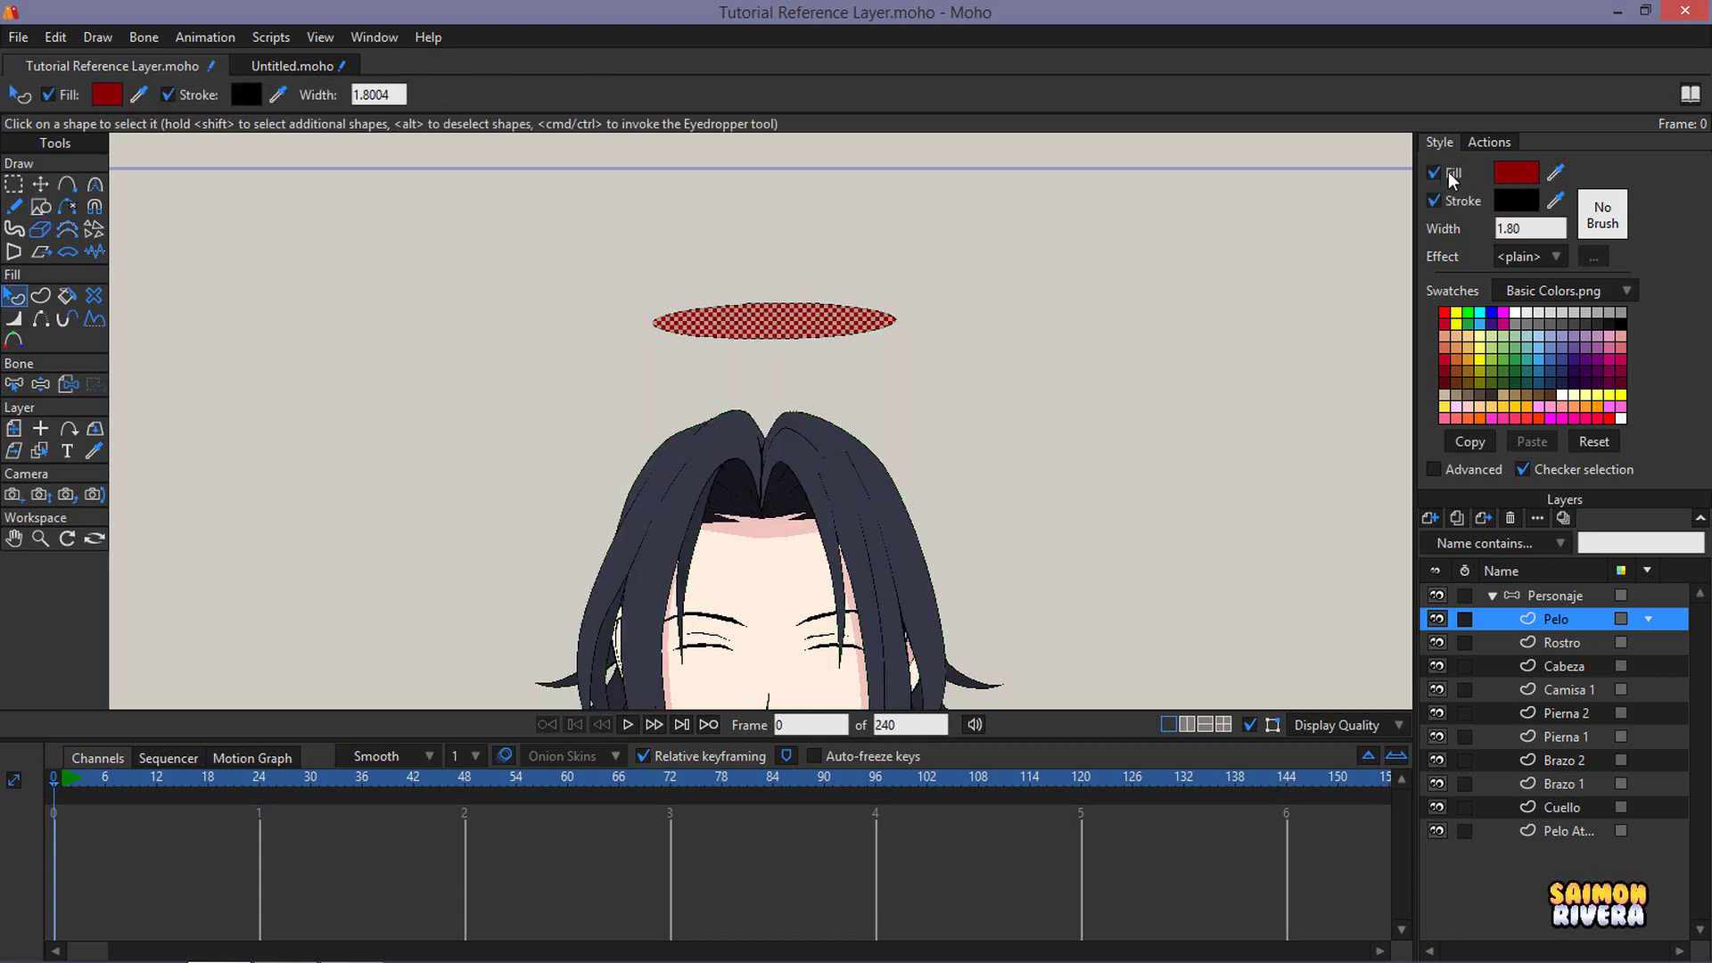
pyautogui.press('Delete')
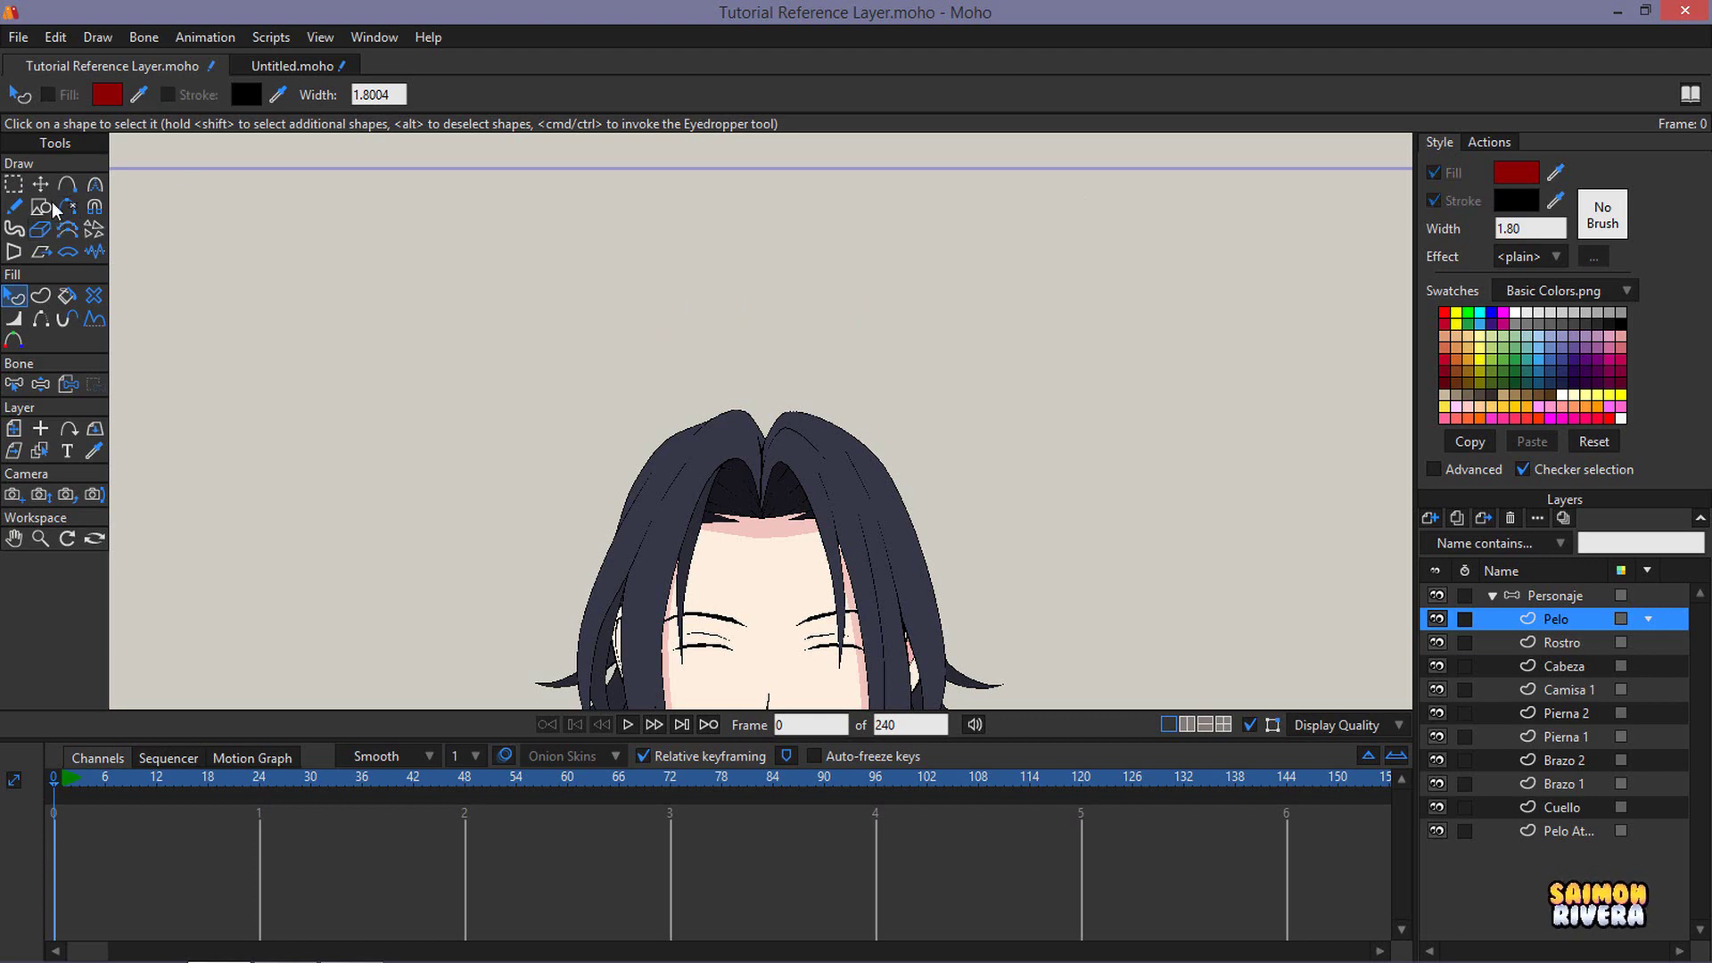
# - Draw a wide, flat ellipse above the hair with automatic fill off and automatic stroke on
pyautogui.click(40, 206)
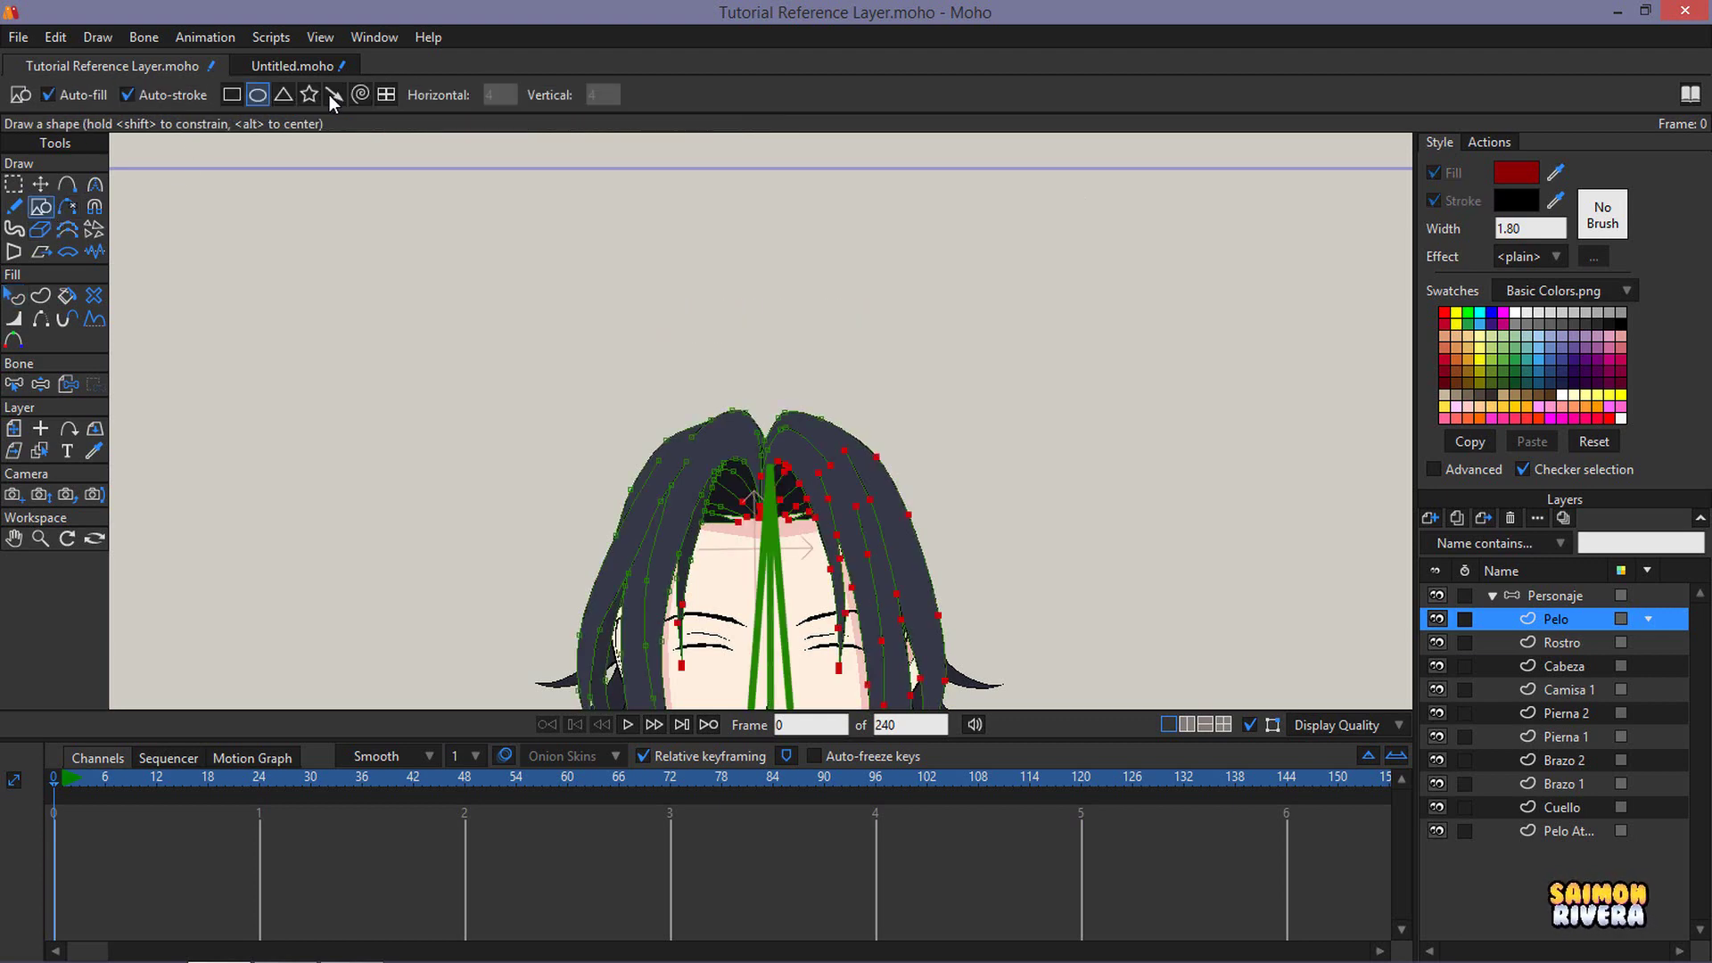
pyautogui.click(117, 97)
pyautogui.moveTo(641, 313); pyautogui.dragTo(873, 363)
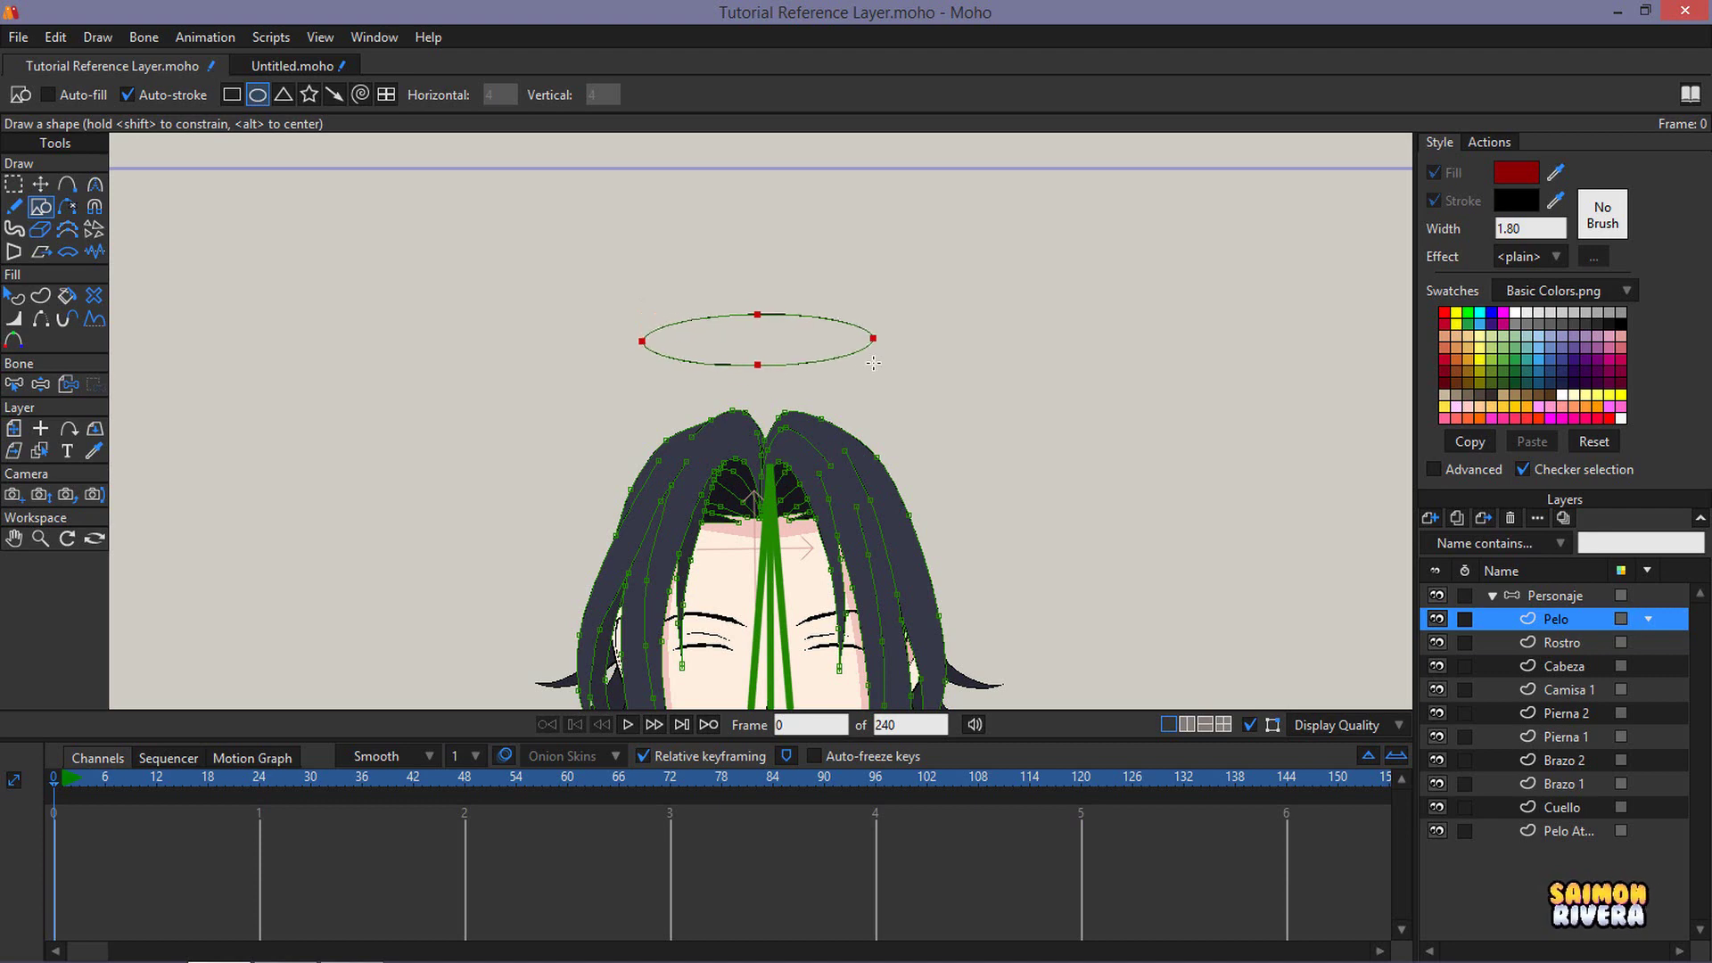
pyautogui.press('t')
# - Duplicate the ellipse and scale the copy down inside the original to form a halo outline
pyautogui.scroll(3, 887, 383)
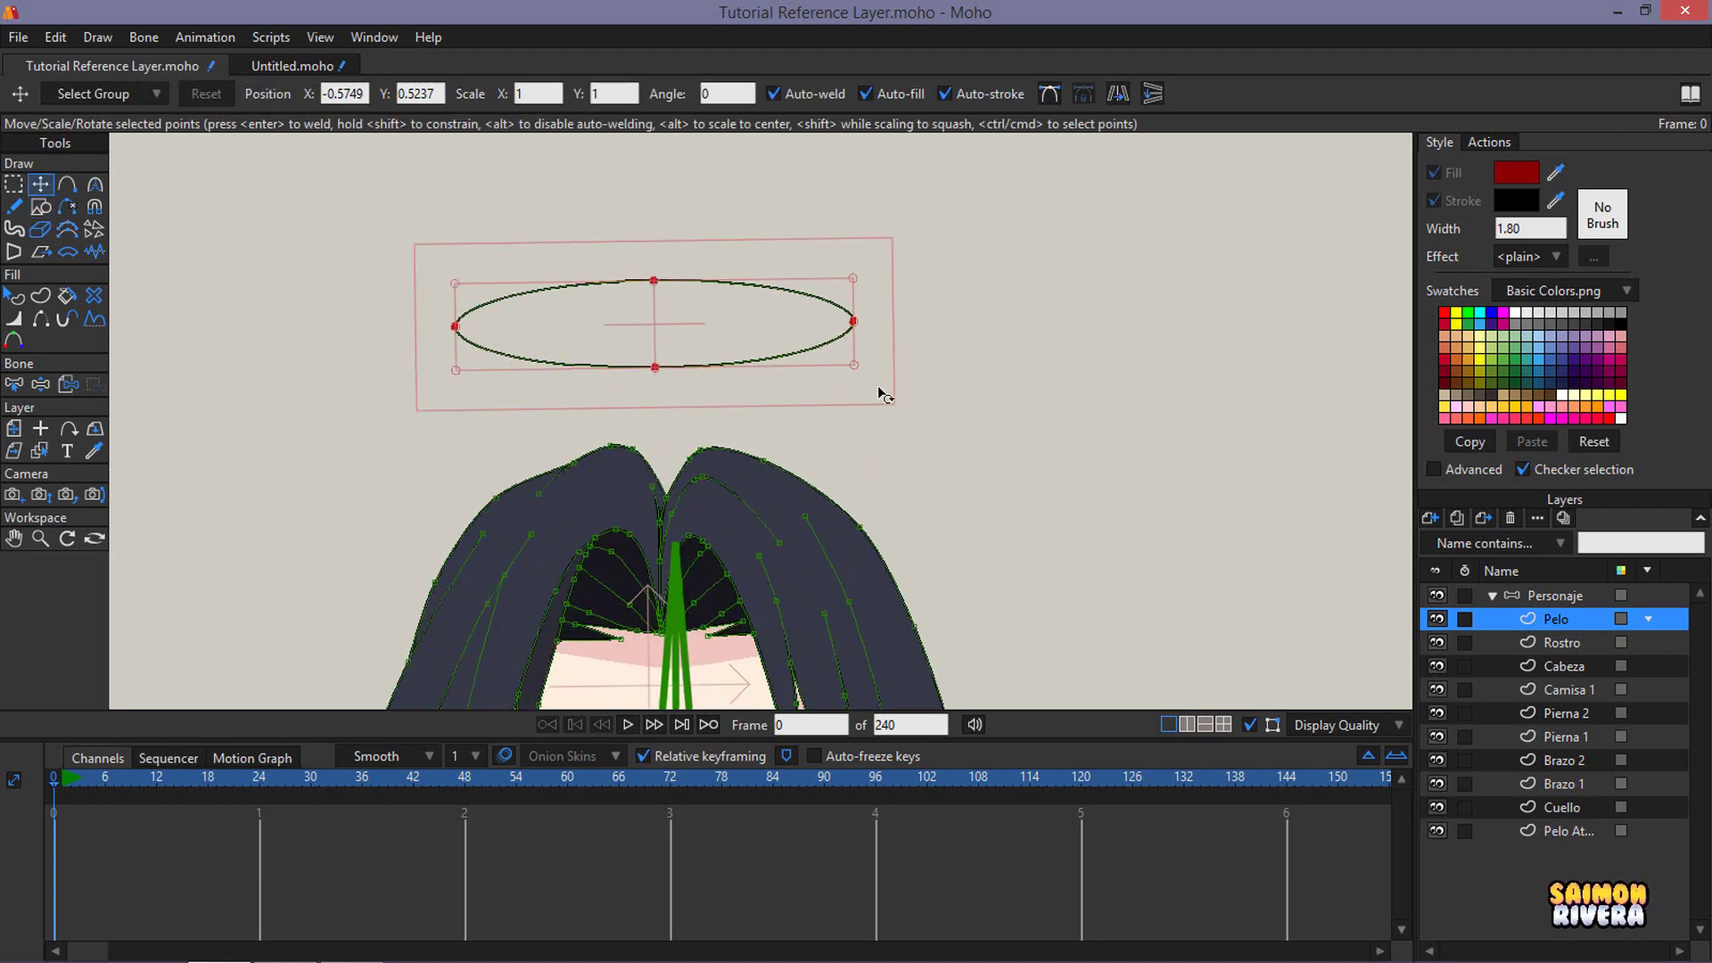
pyautogui.hotkey('ctrl', 'c')
pyautogui.hotkey('ctrl', 'v')
pyautogui.moveTo(854, 366); pyautogui.dragTo(761, 335)
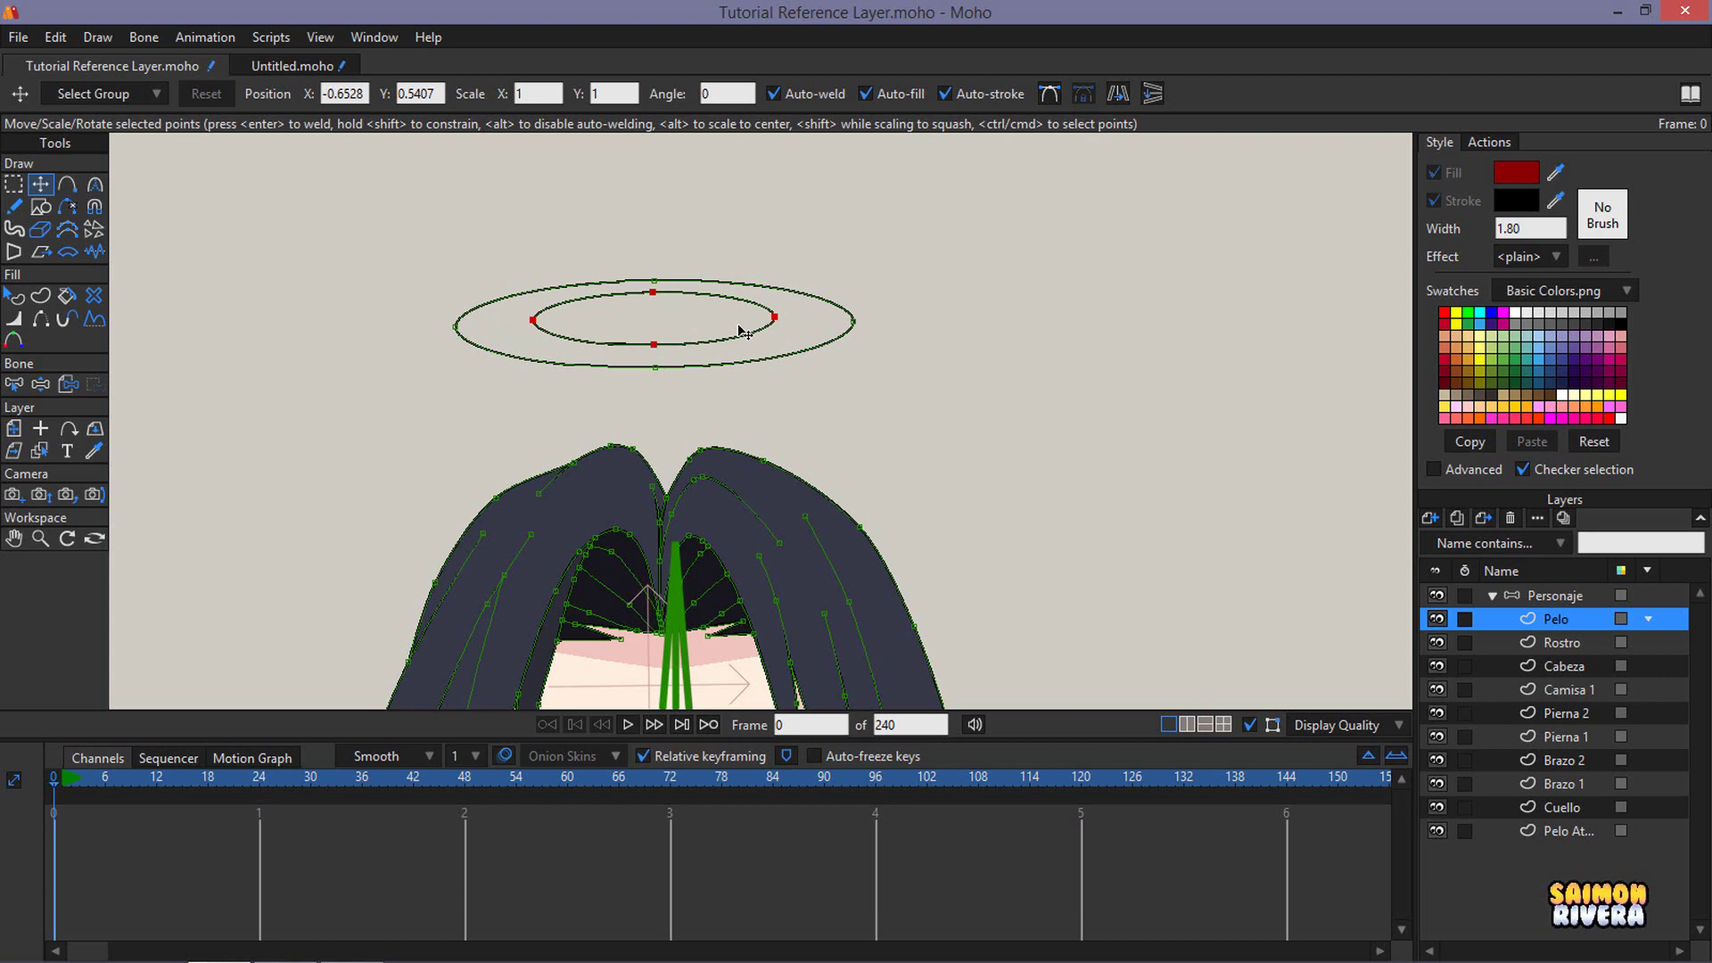
# - Fill the ring between the two ellipses and set its fill colour to yellow FFEA00
pyautogui.click(66, 296)
pyautogui.click(833, 310)
pyautogui.click(13, 296)
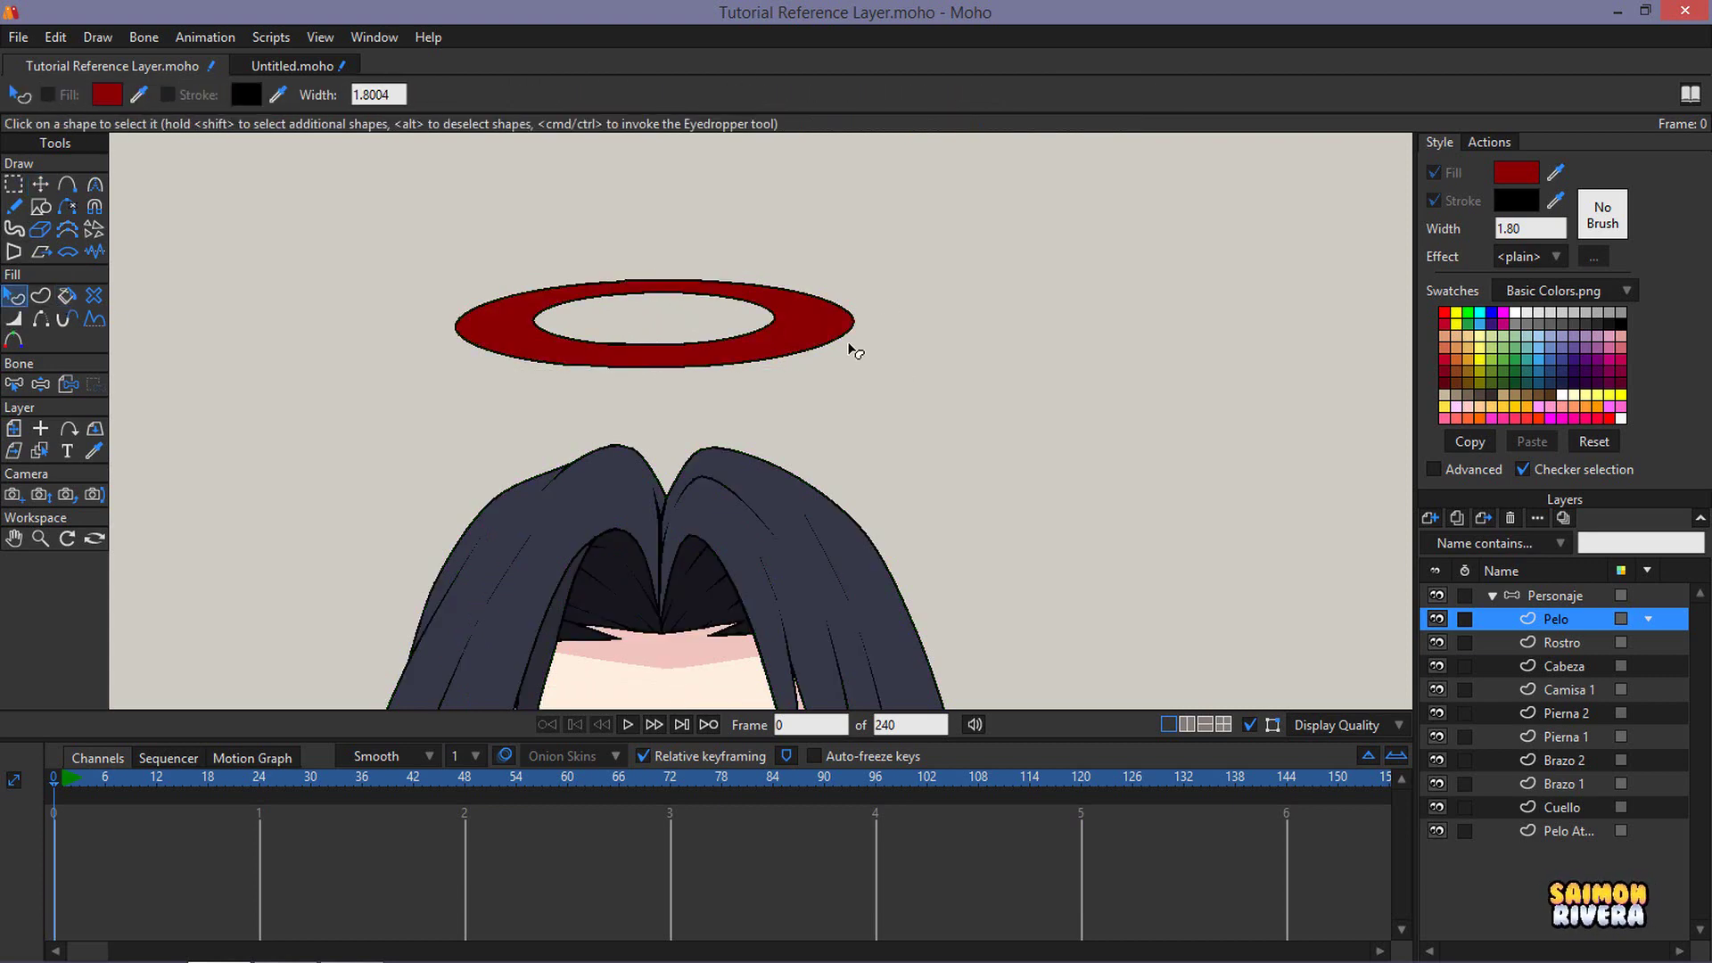
pyautogui.click(838, 334)
pyautogui.click(1516, 172)
pyautogui.click(1513, 419)
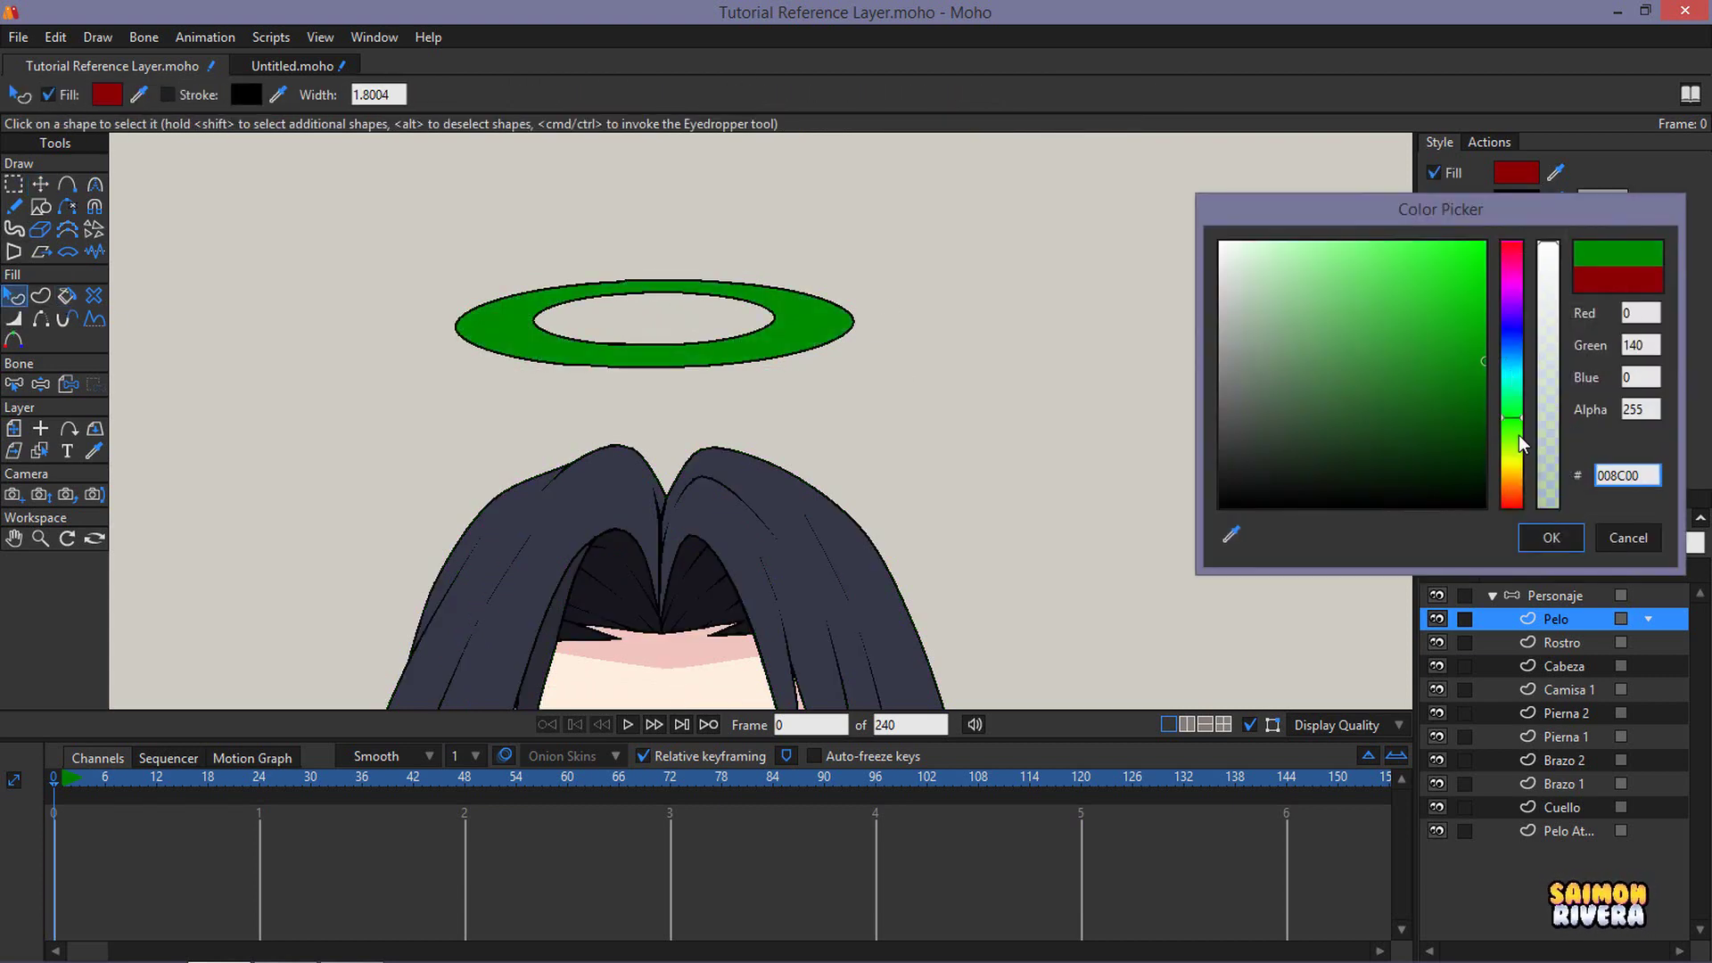
pyautogui.moveTo(1517, 435); pyautogui.dragTo(1518, 466)
pyautogui.moveTo(1448, 337); pyautogui.dragTo(1503, 220)
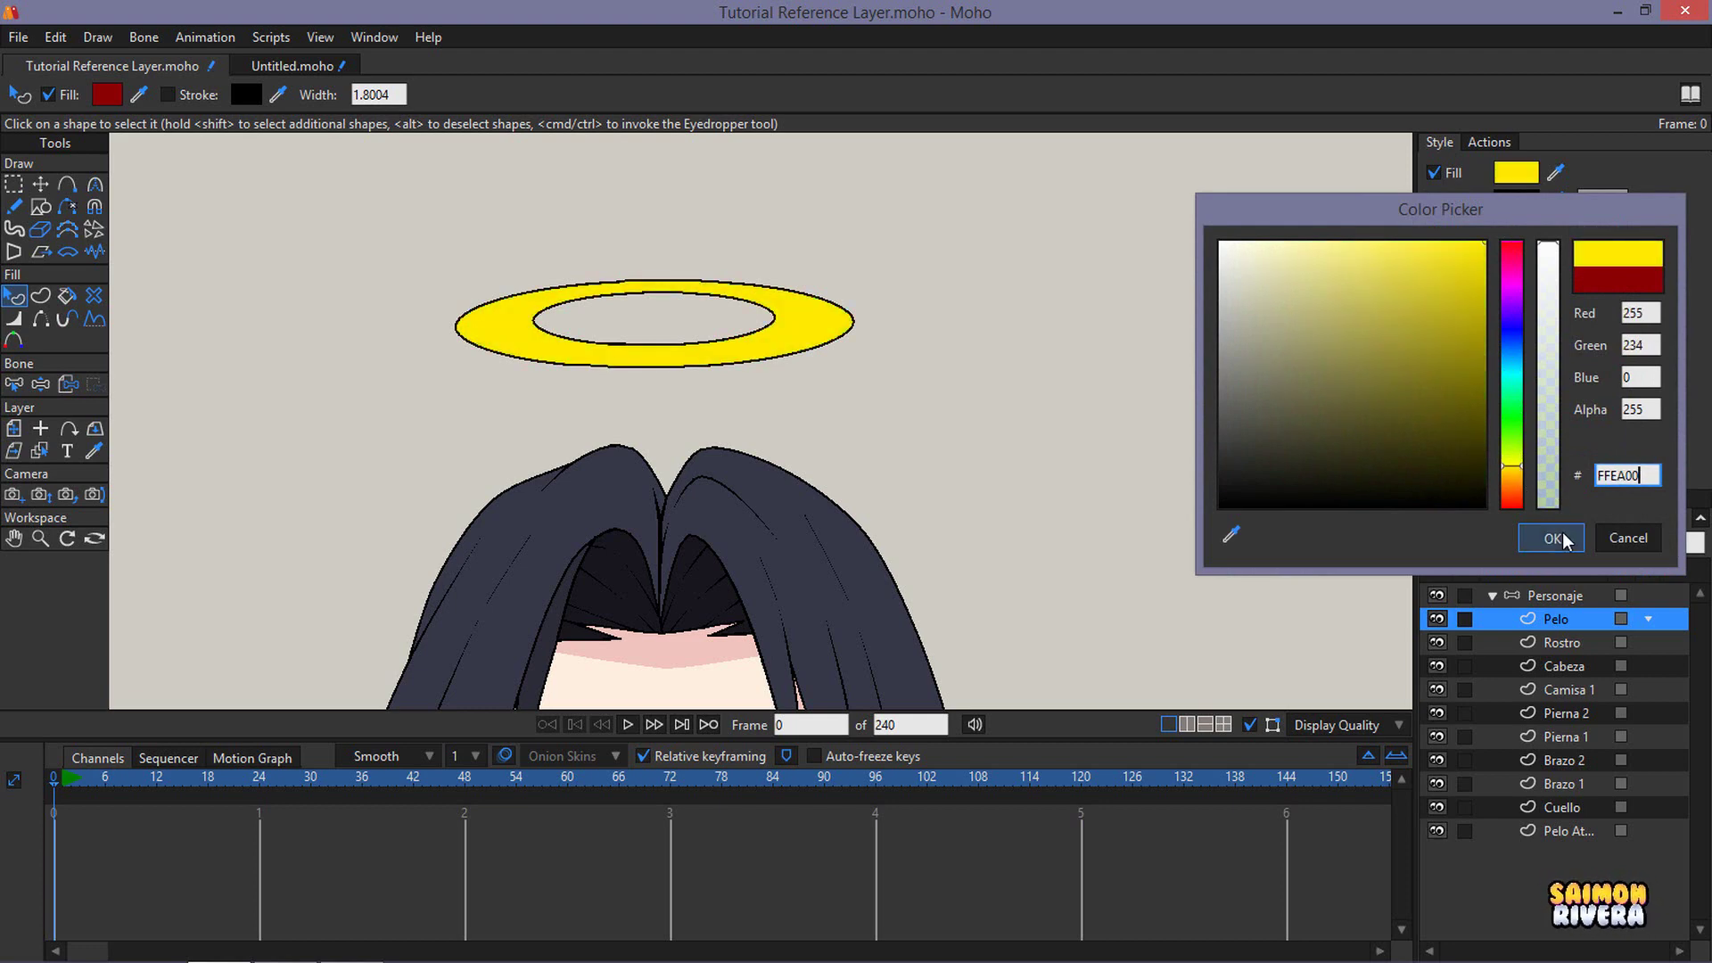
pyautogui.click(1552, 537)
# - Flatten the halo's selected points with the Perspective Points tool
pyautogui.click(14, 185)
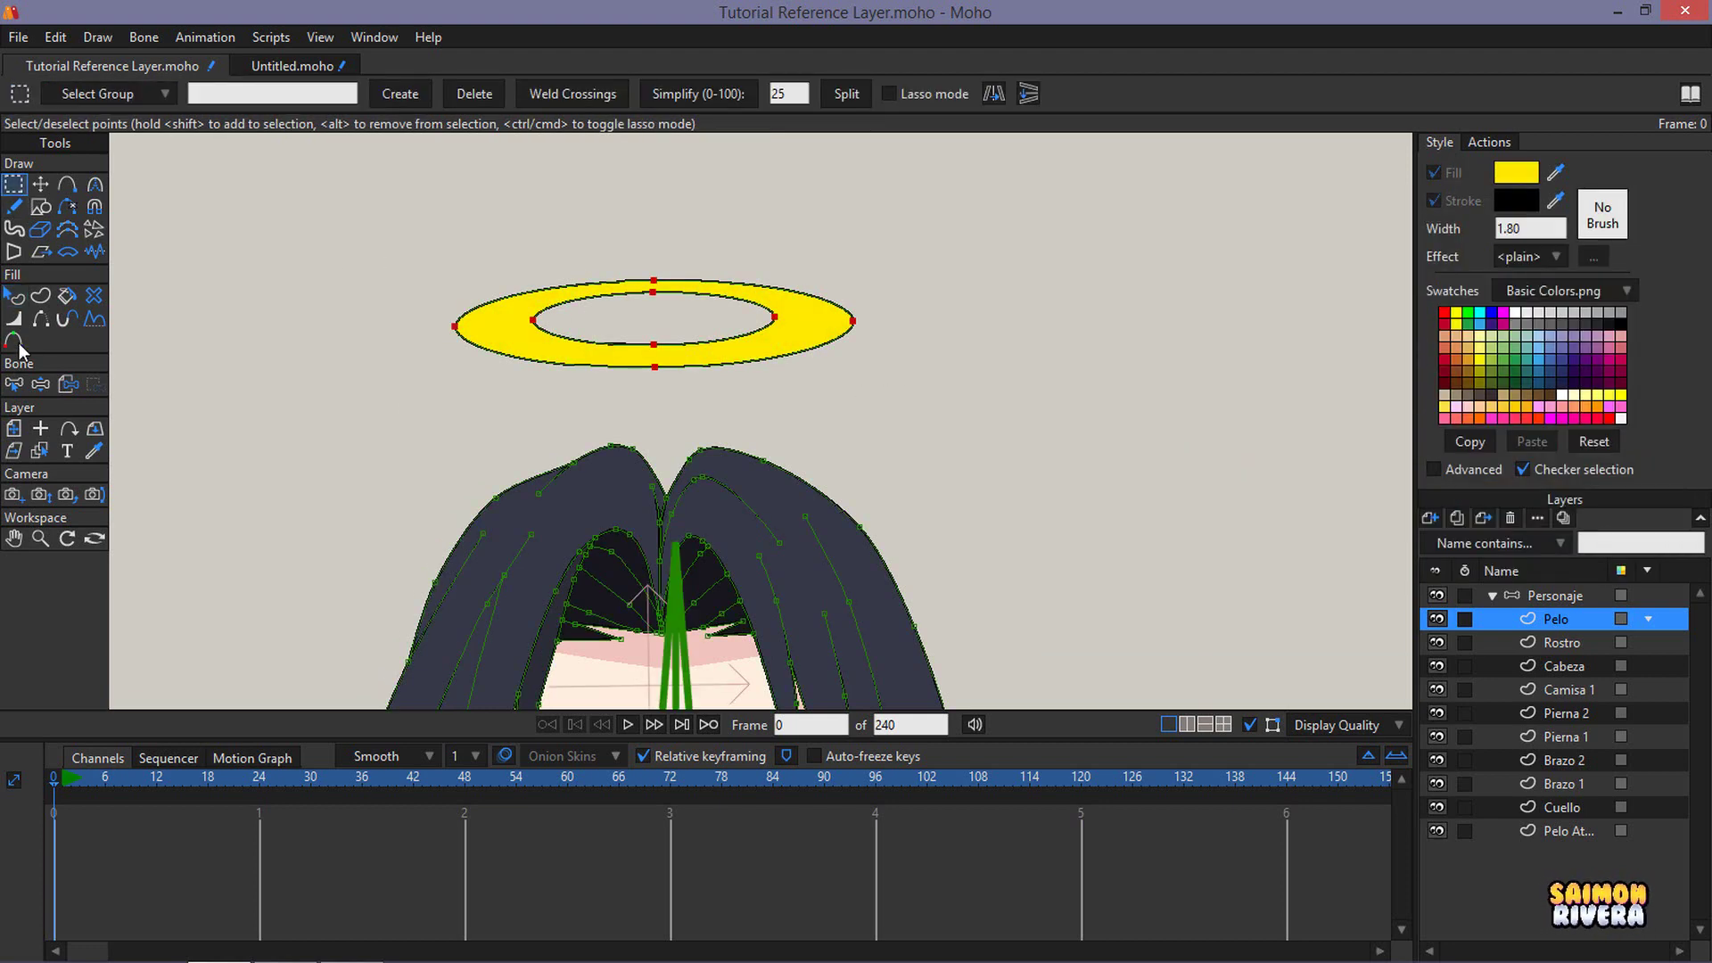
pyautogui.click(14, 233)
pyautogui.click(38, 252)
pyautogui.click(14, 251)
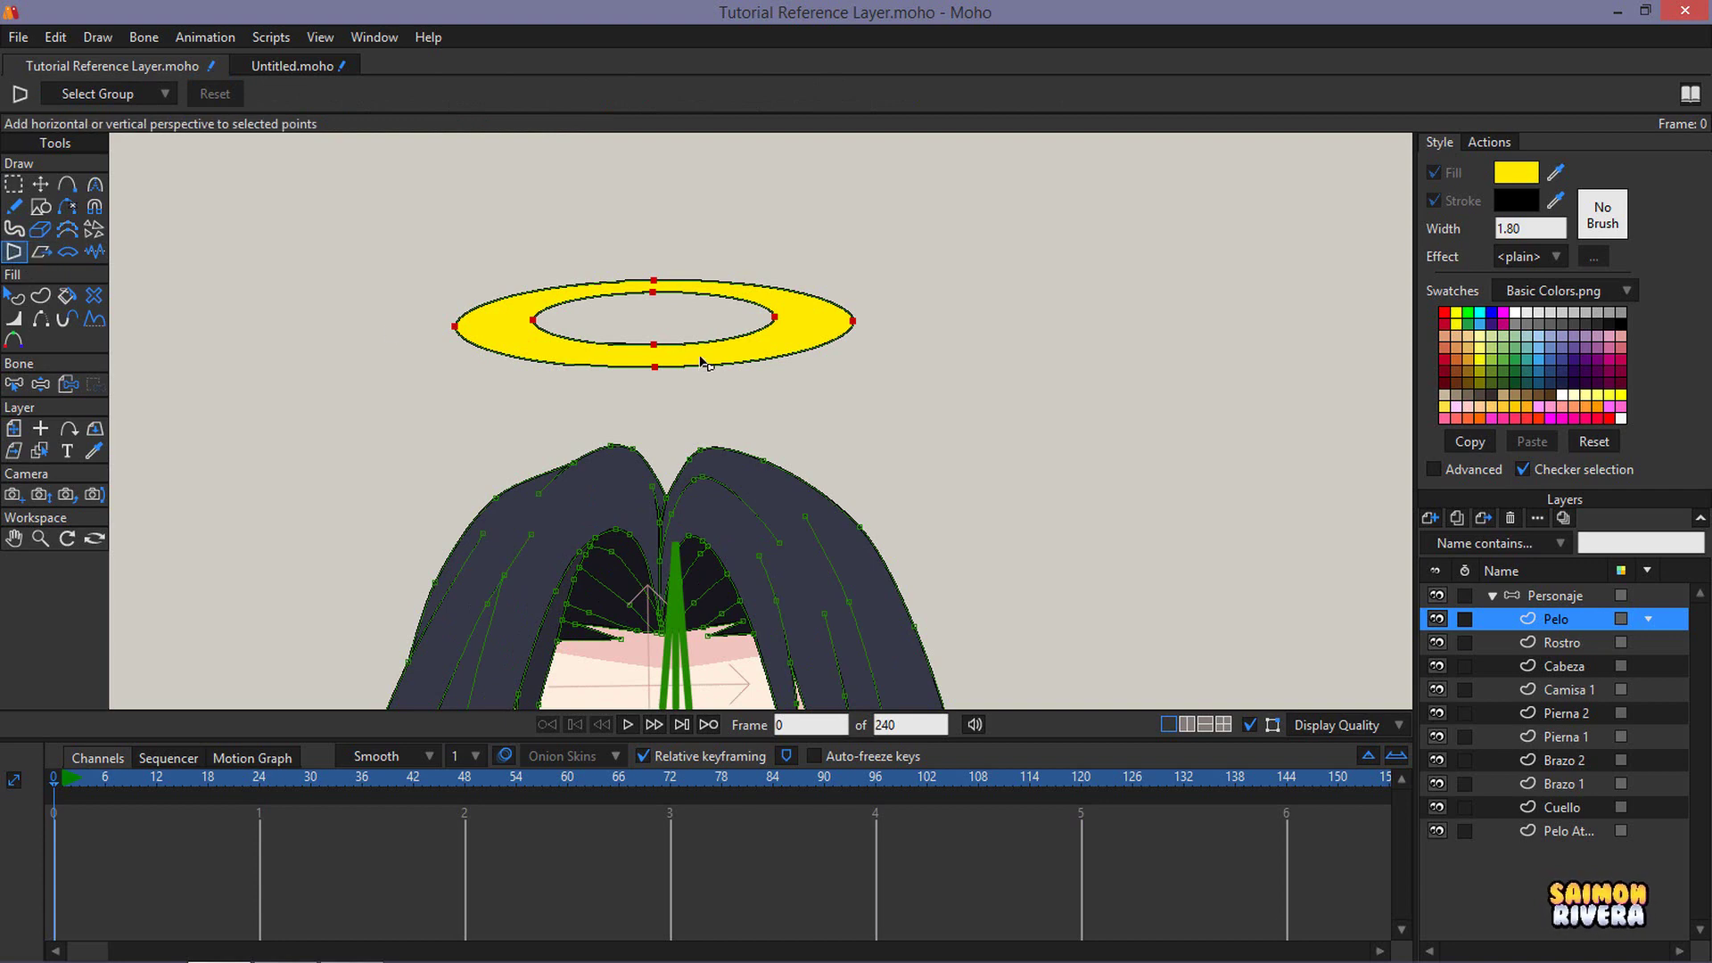
pyautogui.moveTo(704, 362); pyautogui.dragTo(668, 304)
pyautogui.click(94, 184)
# - Move the halo's points down so it sits closer above the character's hair
pyautogui.scroll(-3, 930, 328)
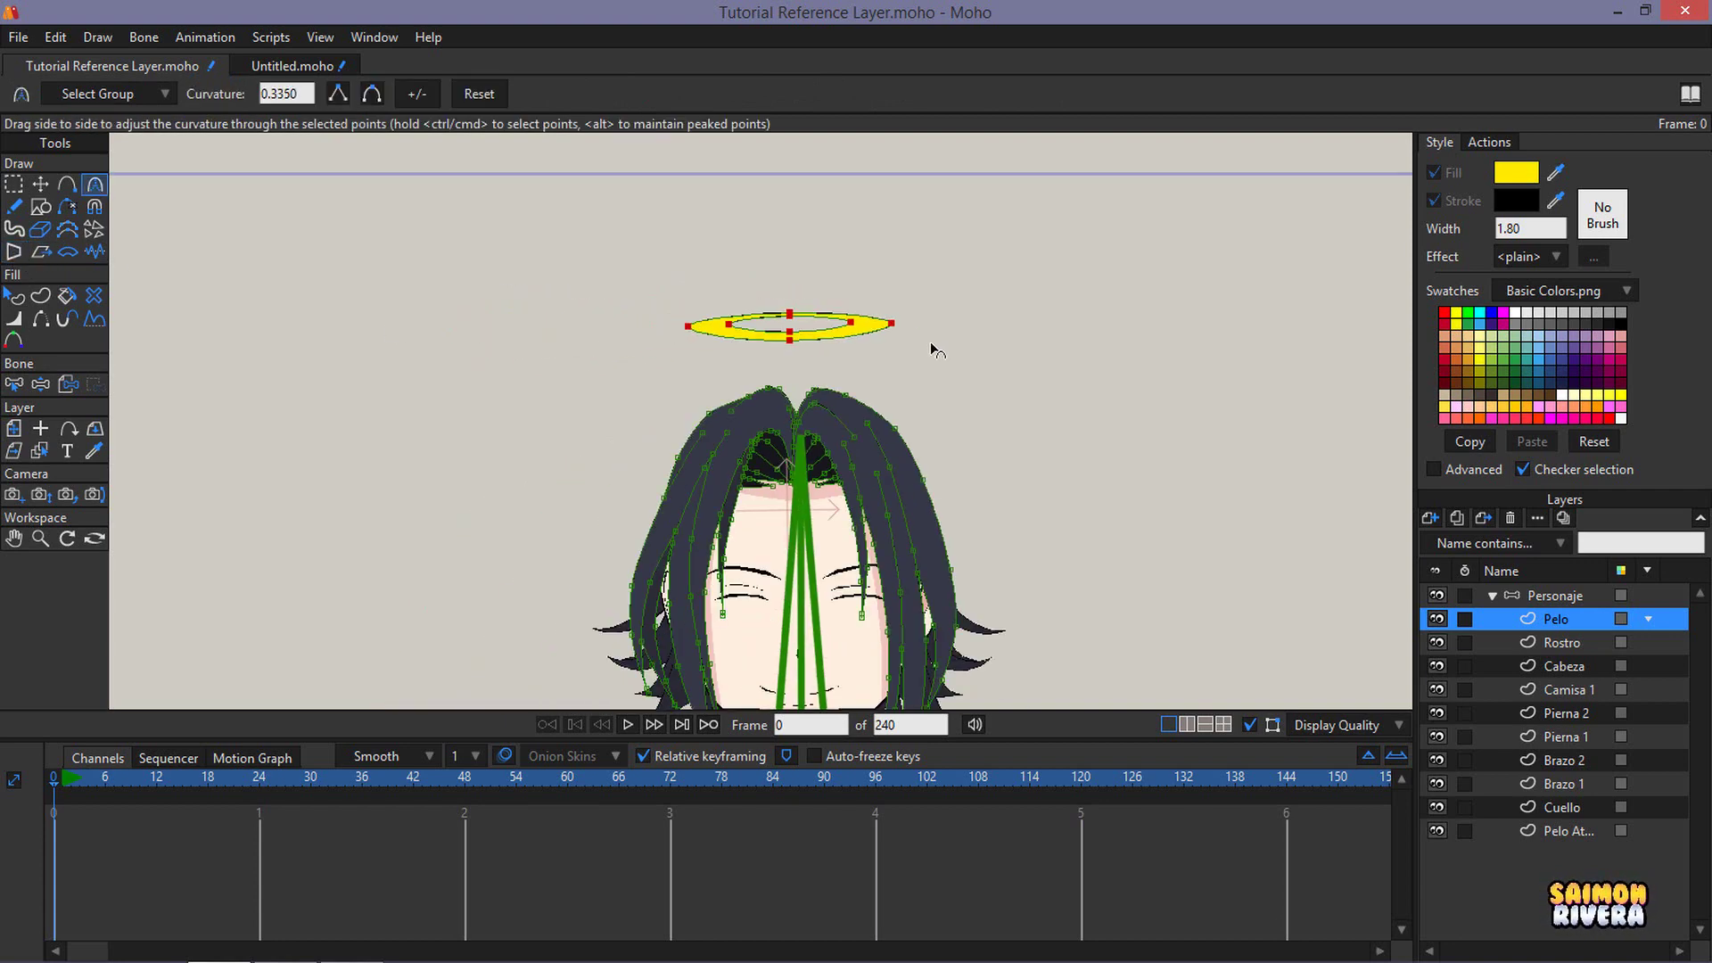
pyautogui.moveTo(927, 365); pyautogui.dragTo(857, 310)
pyautogui.moveTo(915, 310); pyautogui.dragTo(523, 212)
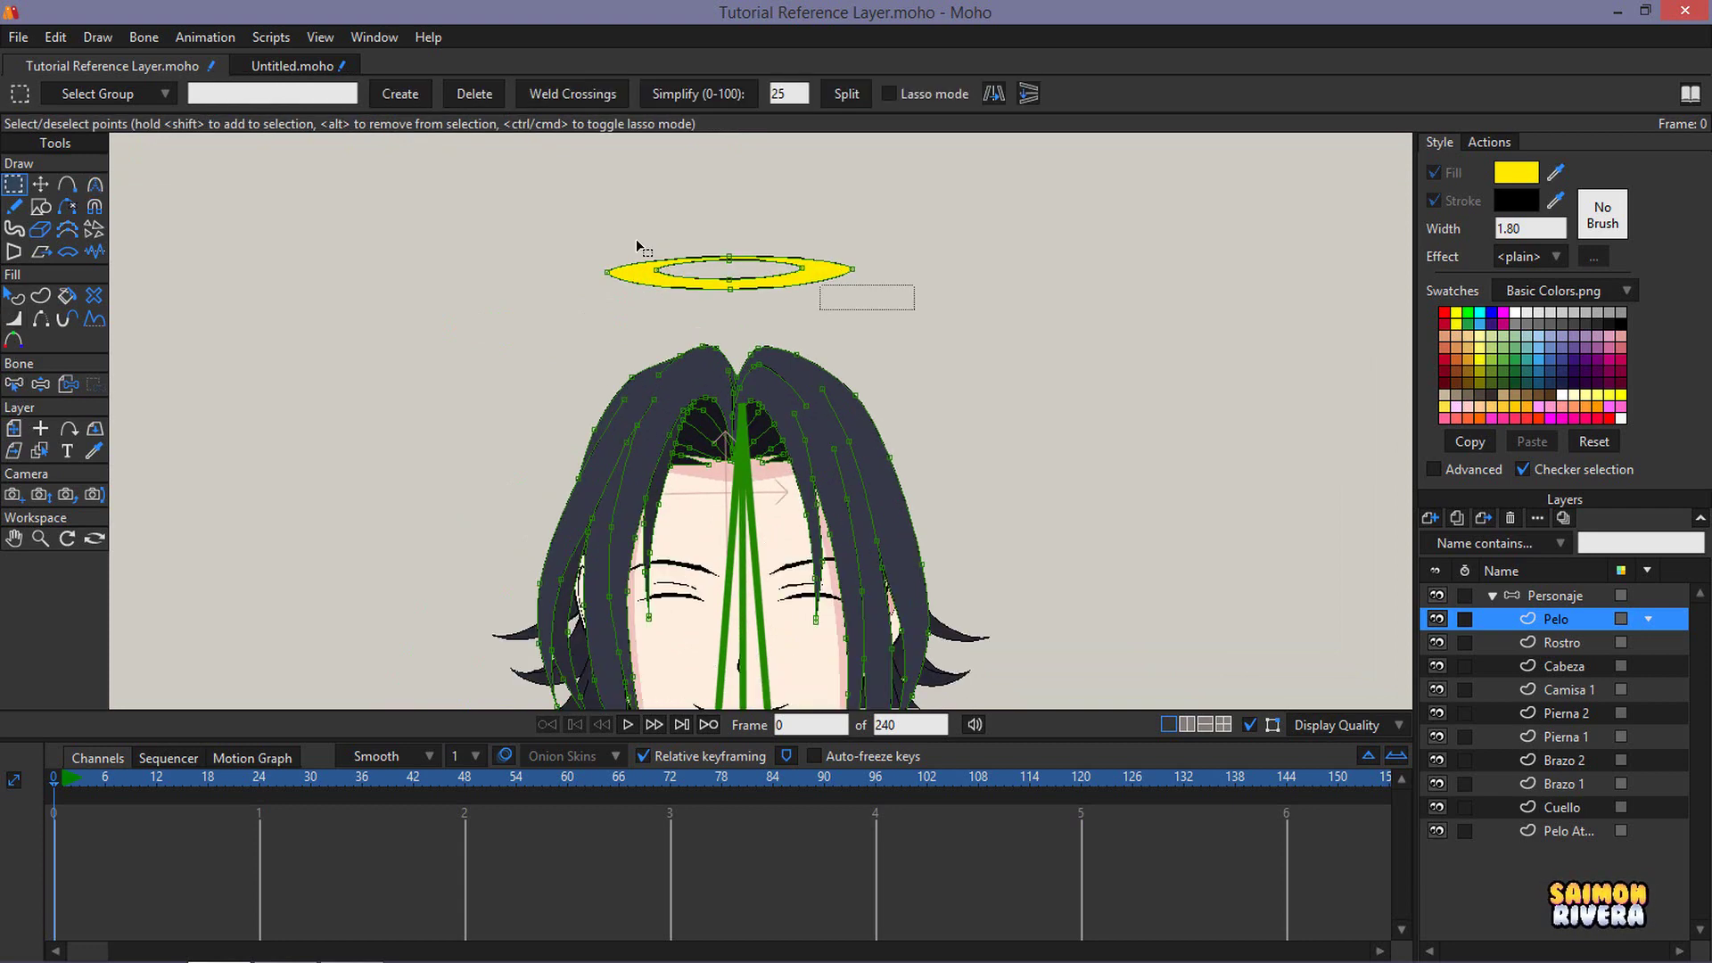
pyautogui.click(65, 187)
pyautogui.click(40, 185)
pyautogui.scroll(2, 800, 256)
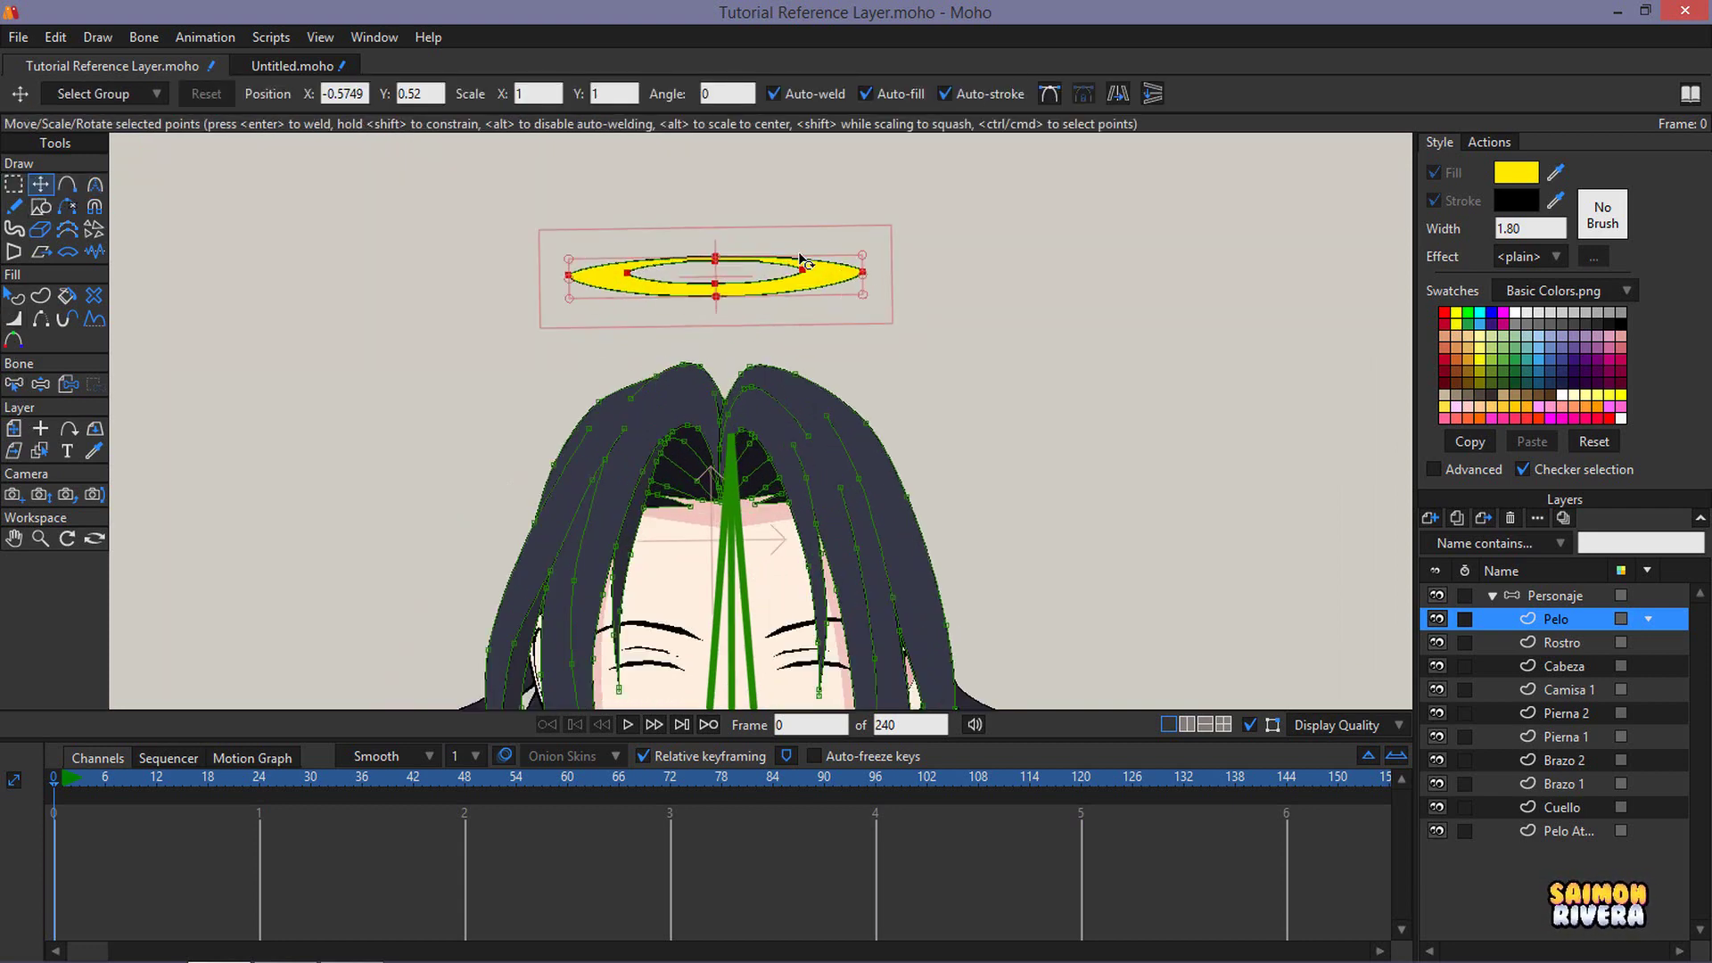
pyautogui.scroll(1, 800, 256)
pyautogui.moveTo(724, 278); pyautogui.dragTo(723, 314)
pyautogui.scroll(-5, 797, 341)
pyautogui.moveTo(873, 403); pyautogui.dragTo(878, 345)
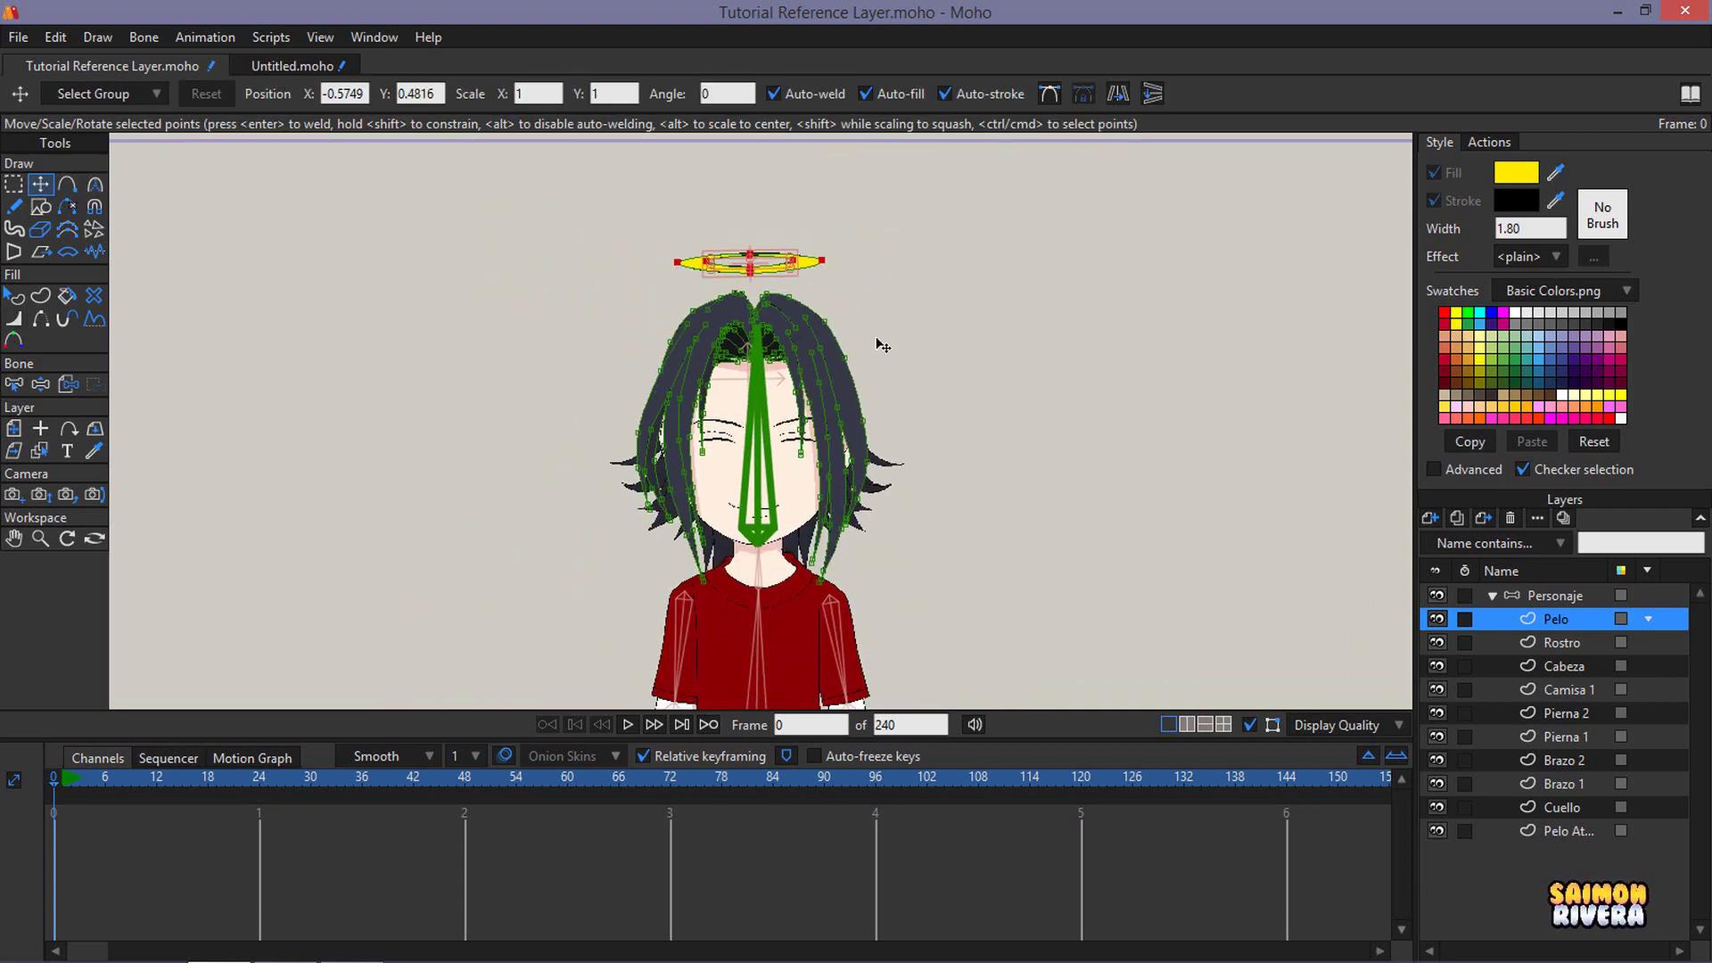
pyautogui.moveTo(954, 386); pyautogui.dragTo(923, 362)
pyautogui.scroll(-4, 928, 345)
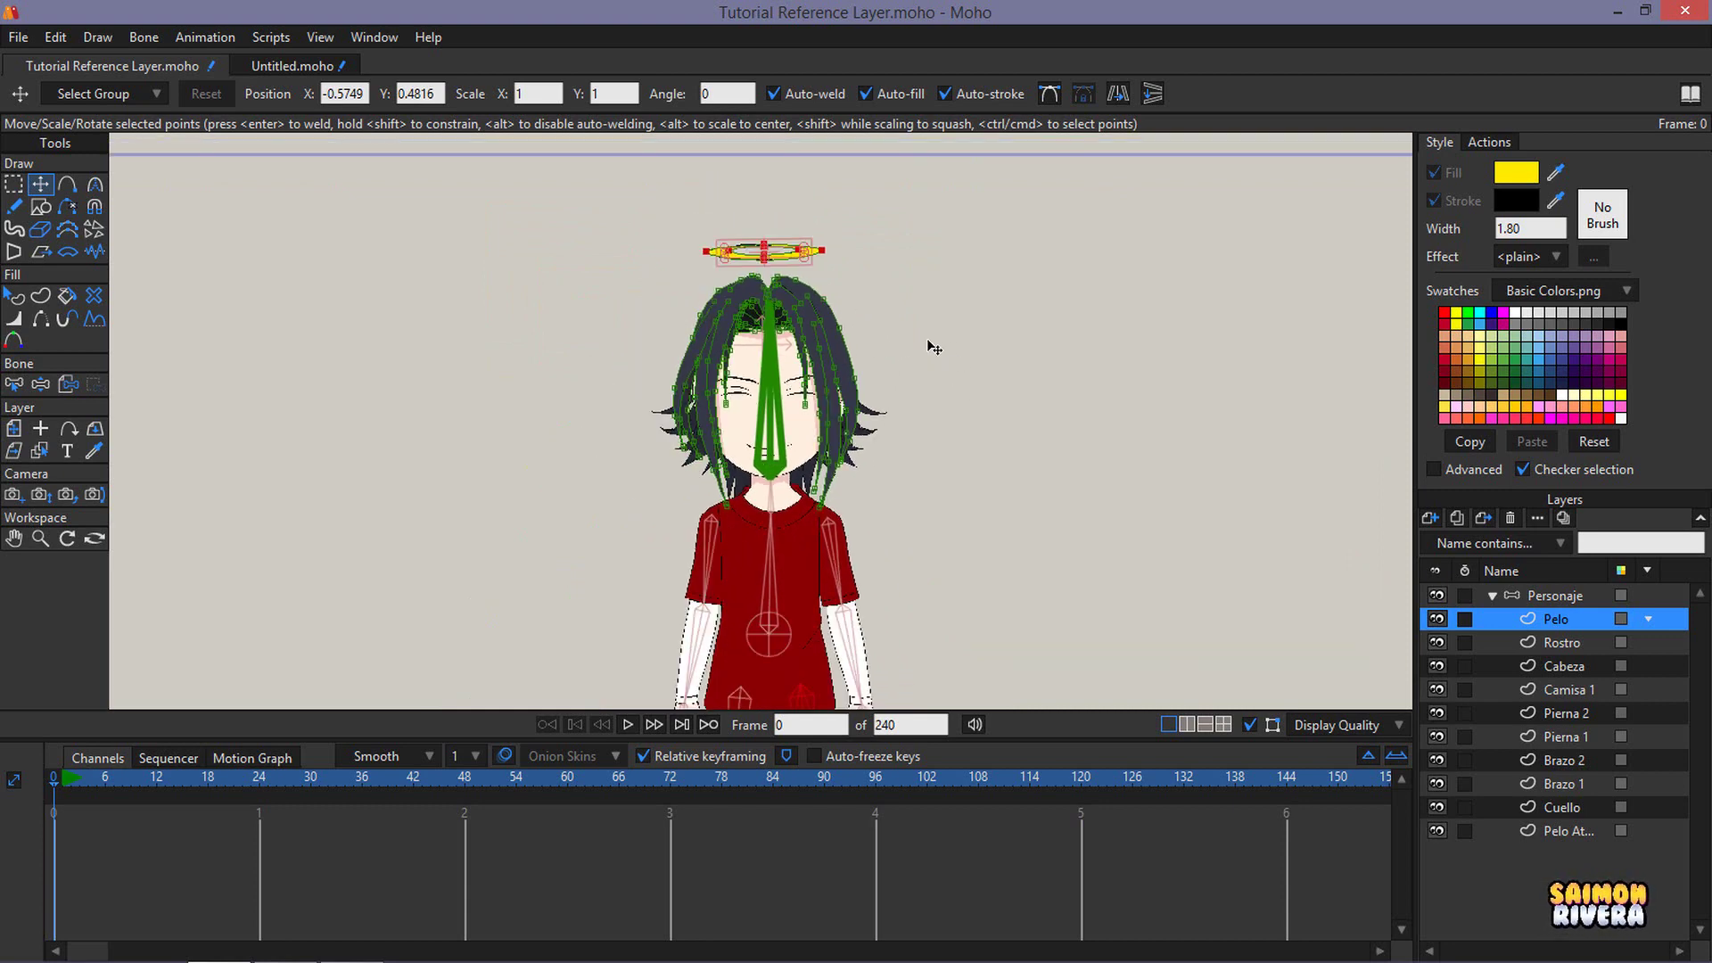
pyautogui.scroll(3, 928, 333)
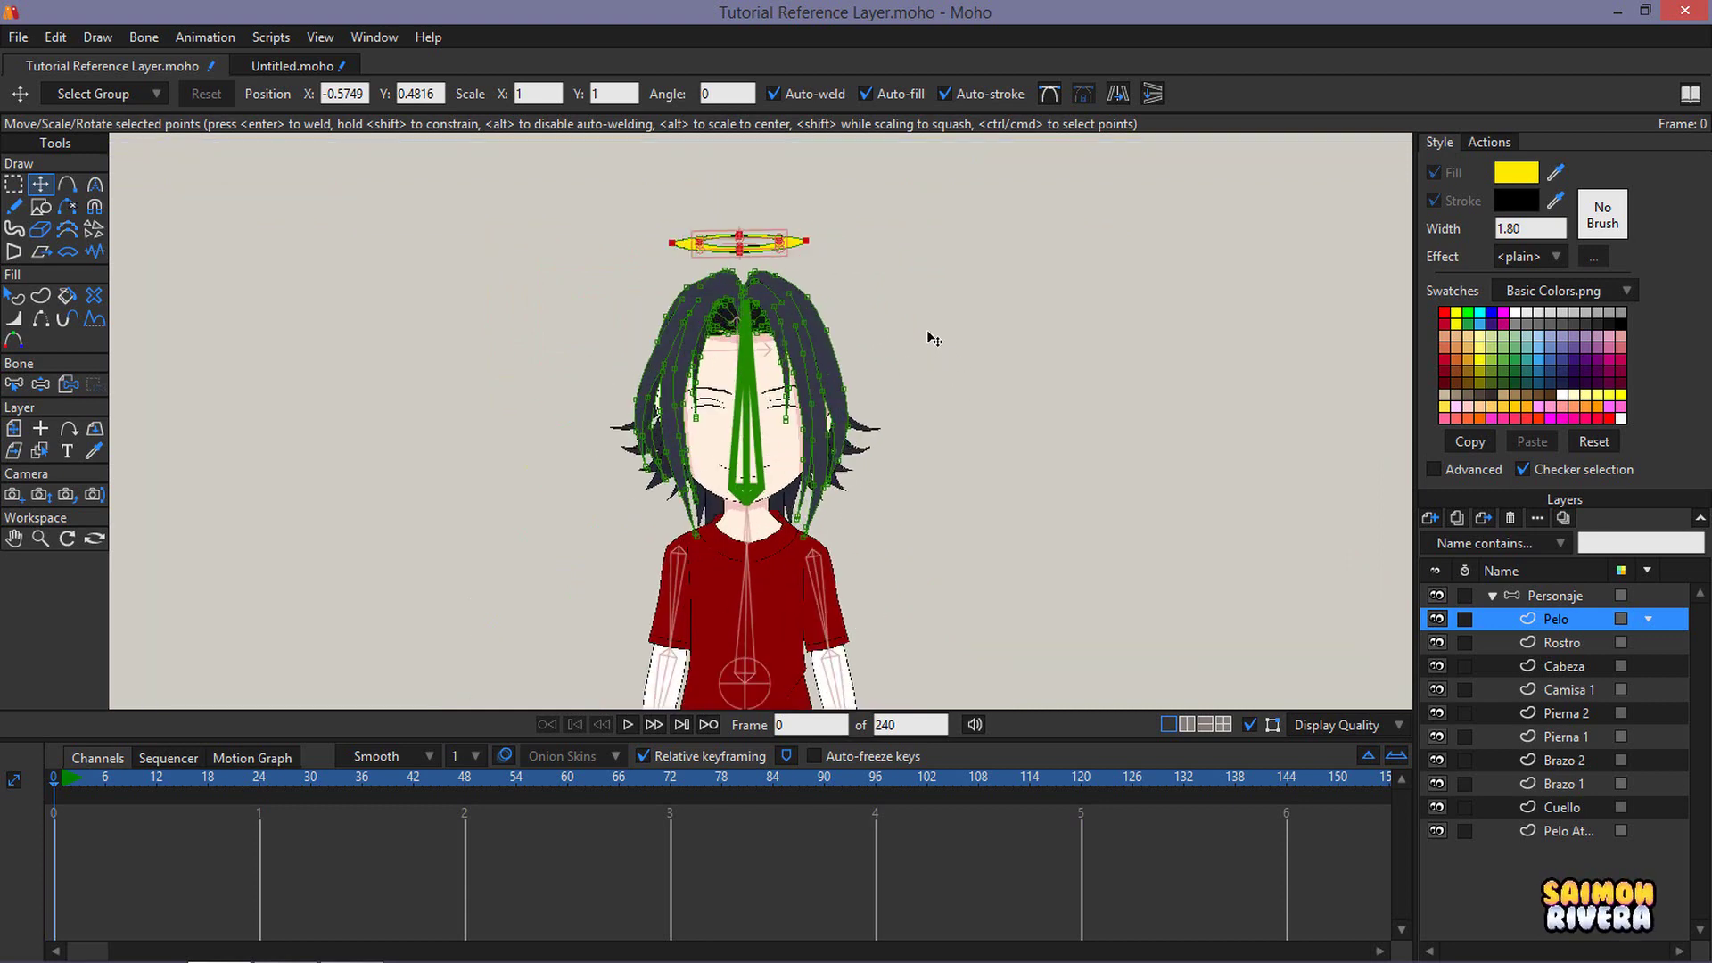
# - Collapse the Personaje group and save the Tutorial Reference Layer project with the new halo
pyautogui.click(1493, 596)
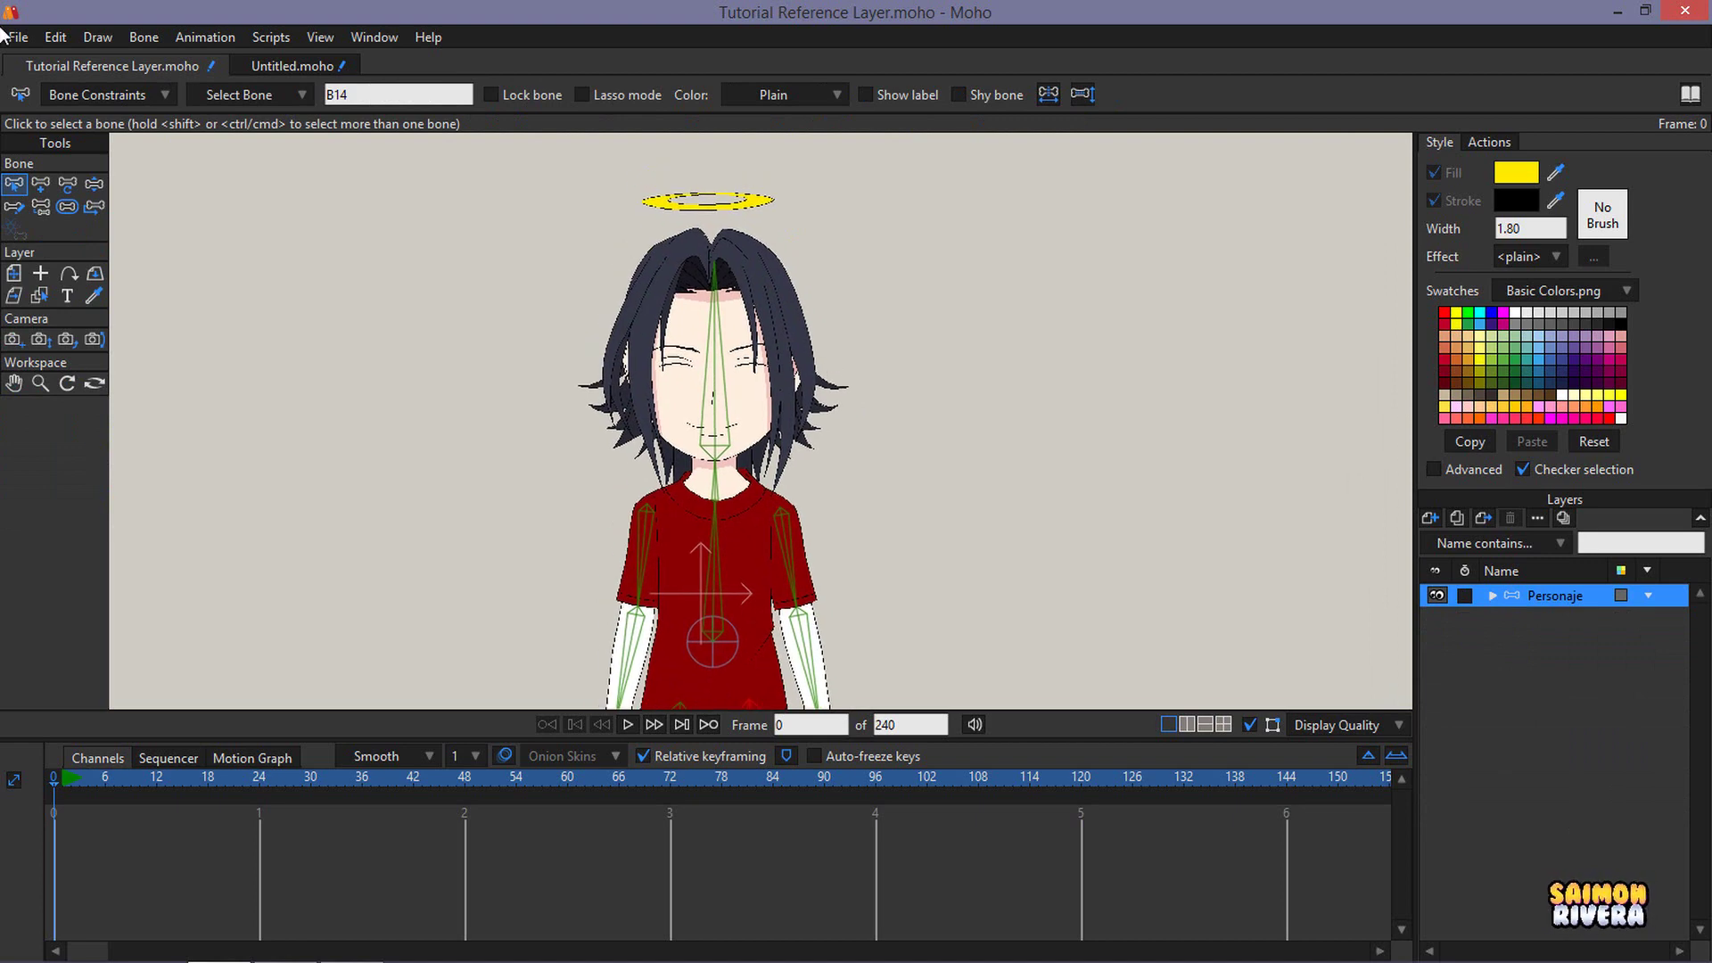
pyautogui.click(18, 37)
pyautogui.click(950, 394)
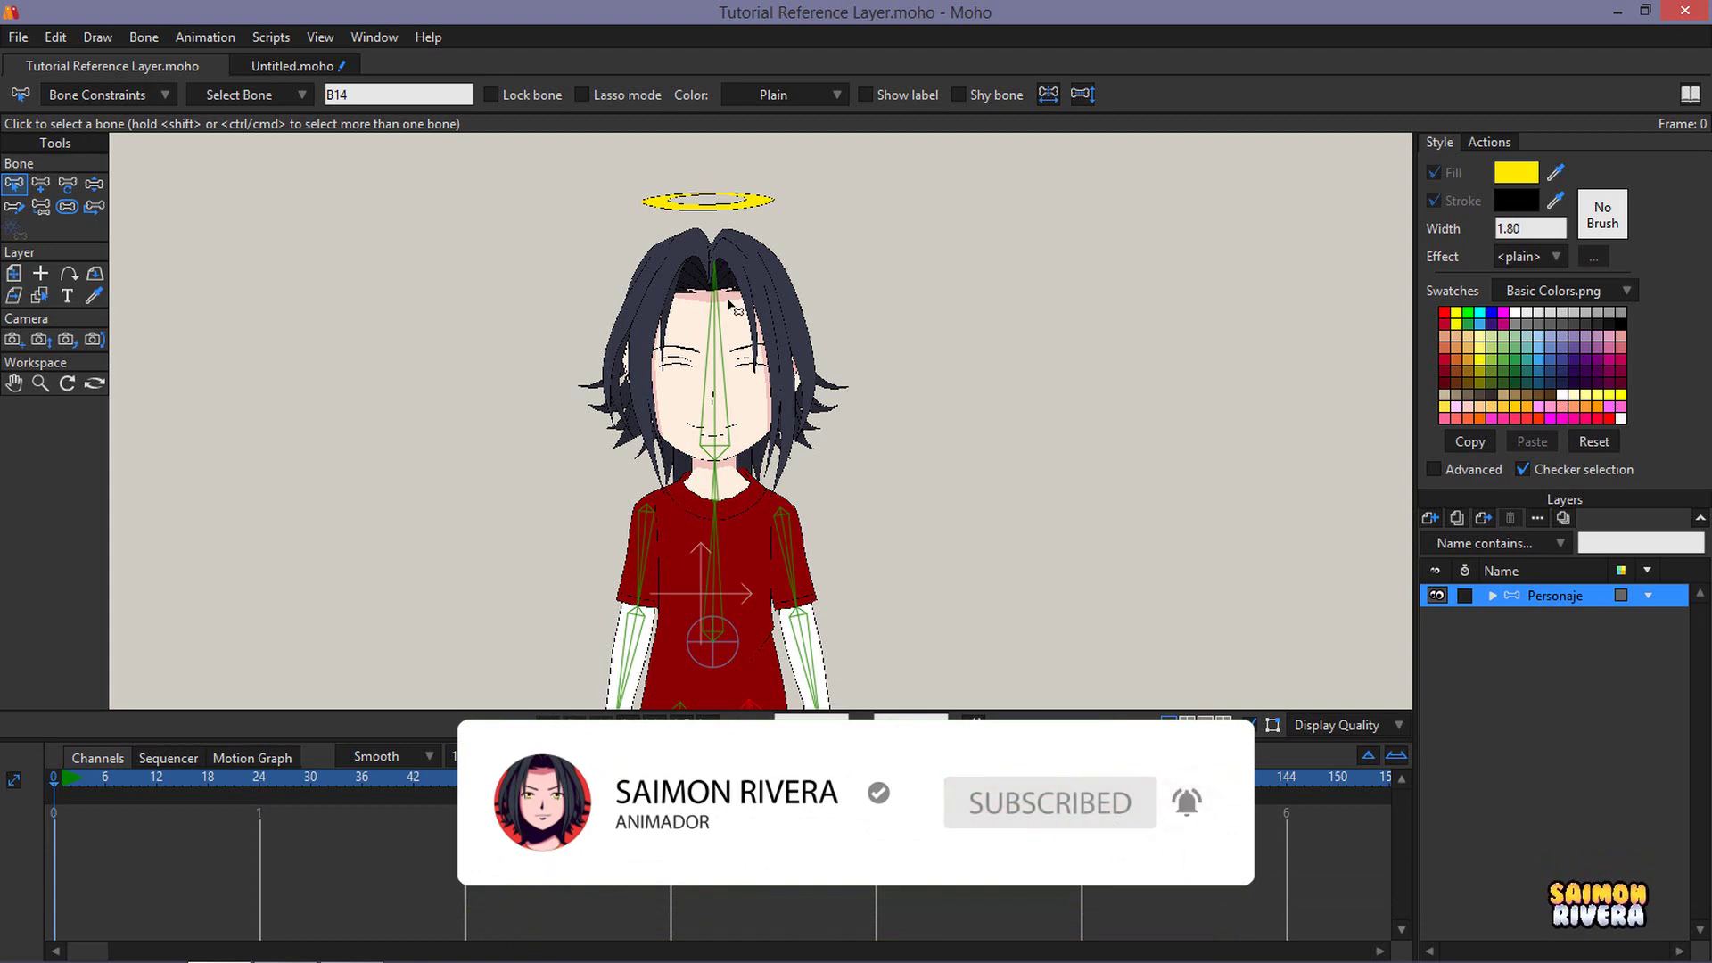
# - Check the Personaje reference in the Untitled project, and examine the halo up close in the Tutorial Reference Layer project
pyautogui.click(304, 67)
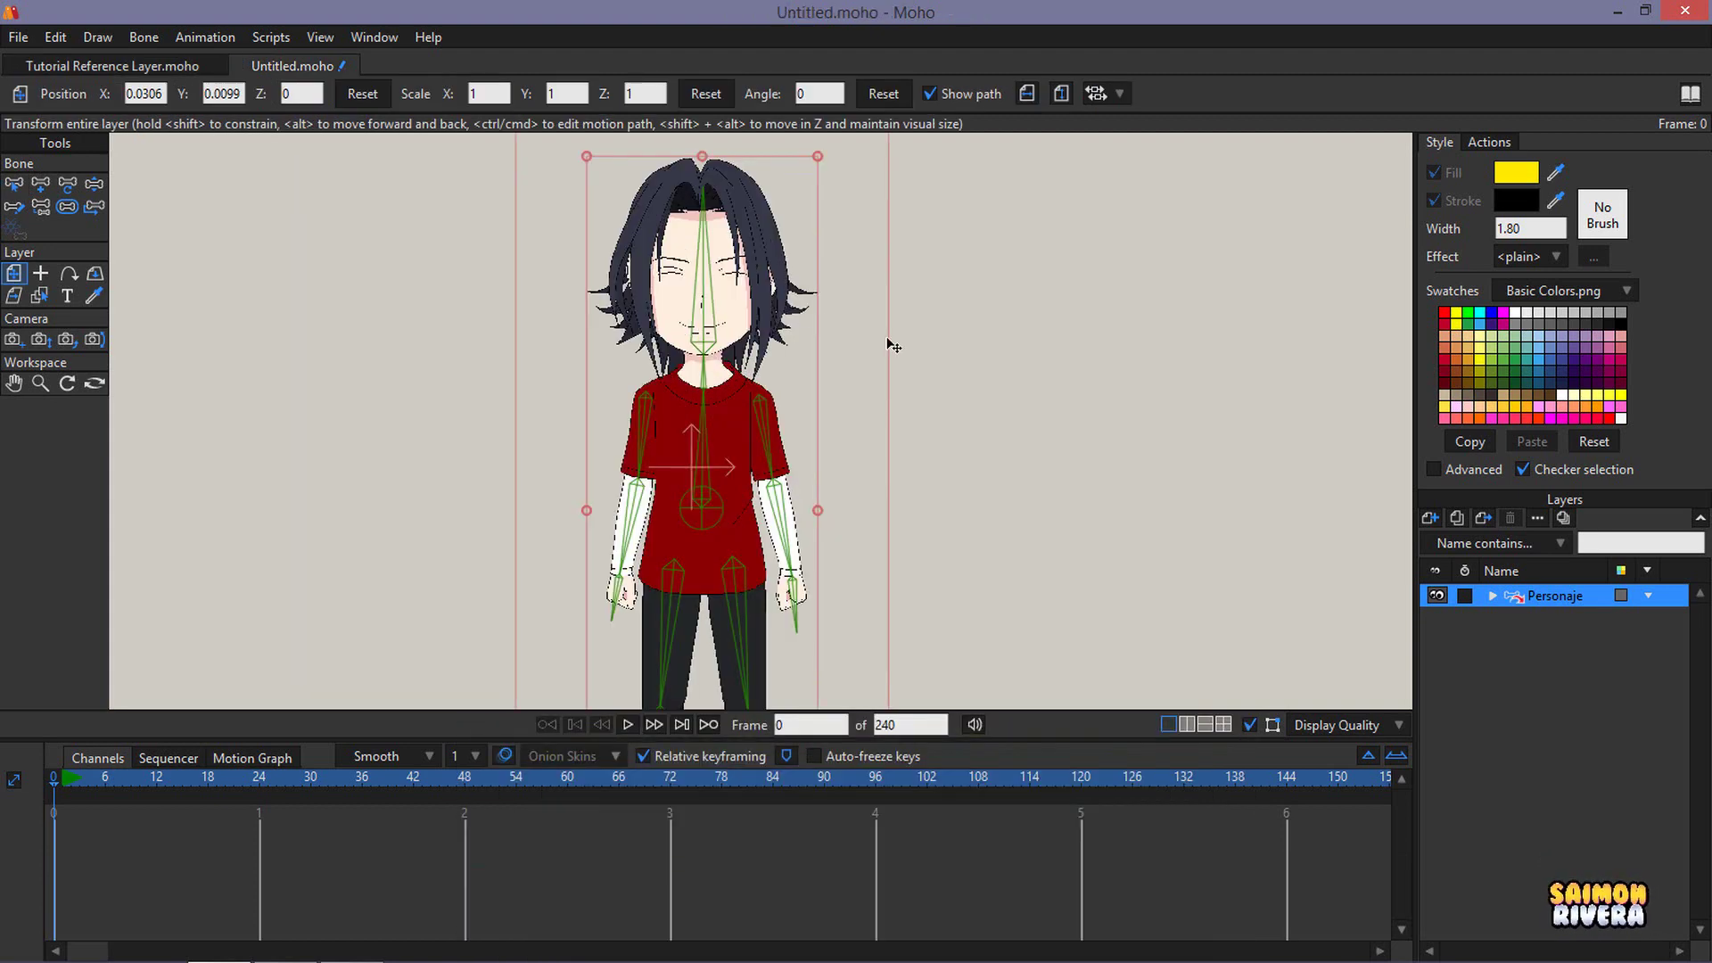
pyautogui.moveTo(801, 312); pyautogui.dragTo(809, 354)
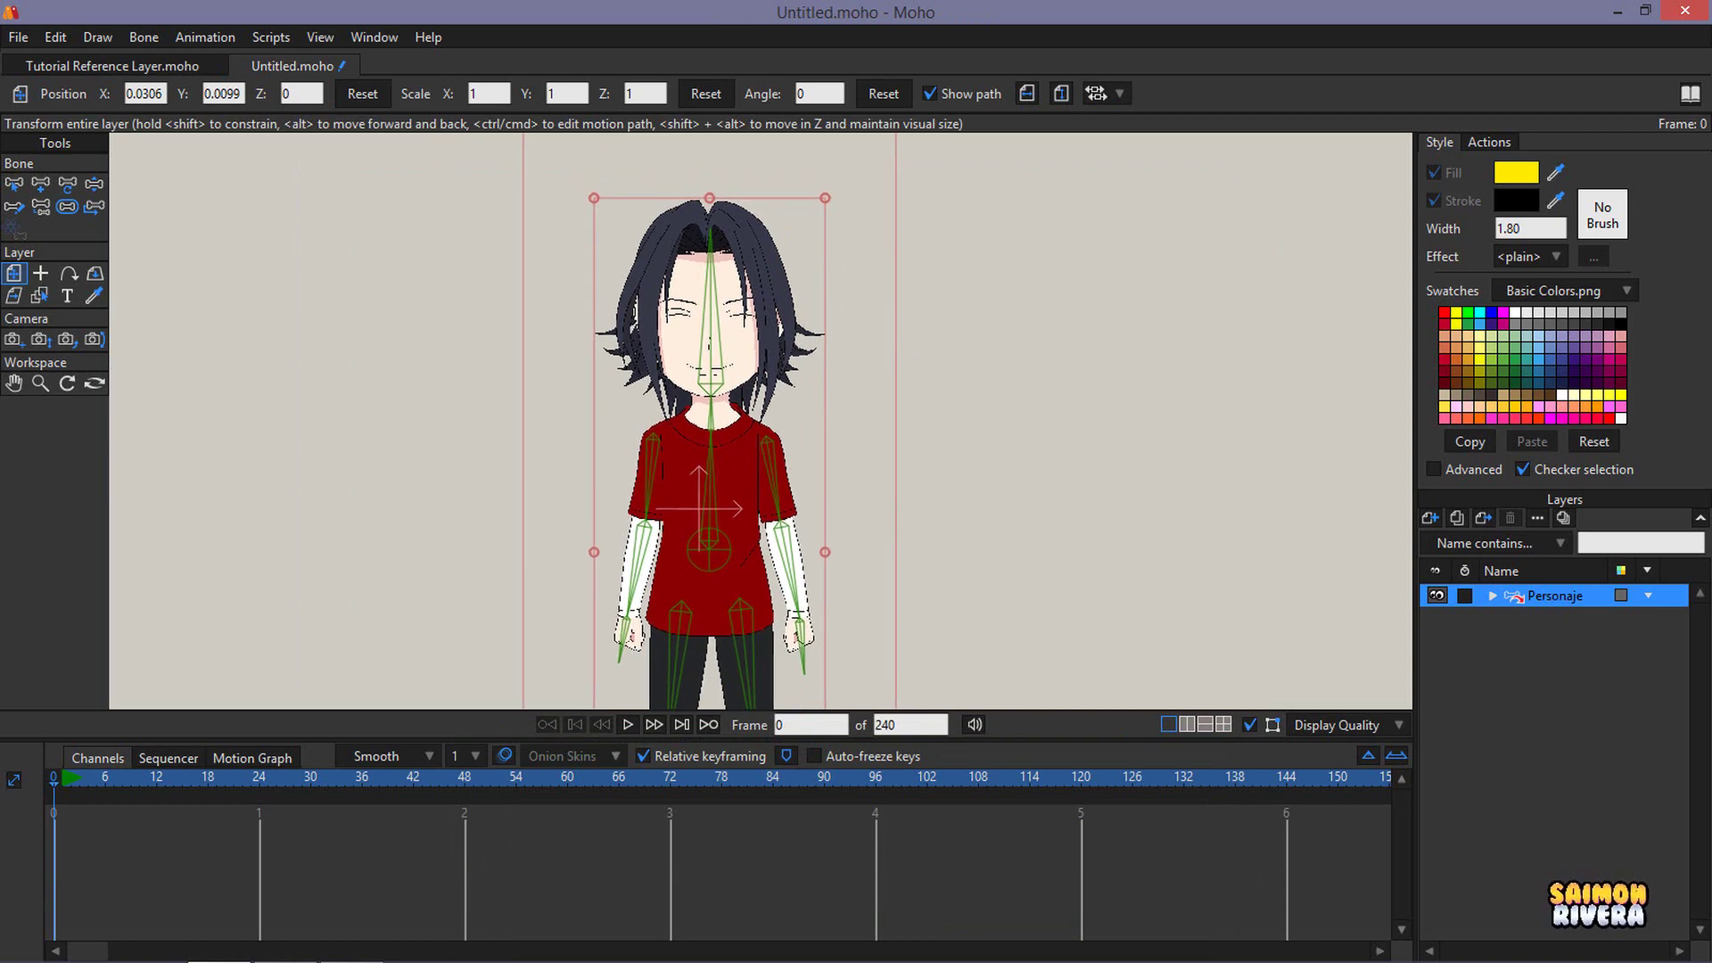
pyautogui.click(82, 61)
pyautogui.press('b')
pyautogui.scroll(3, 731, 181)
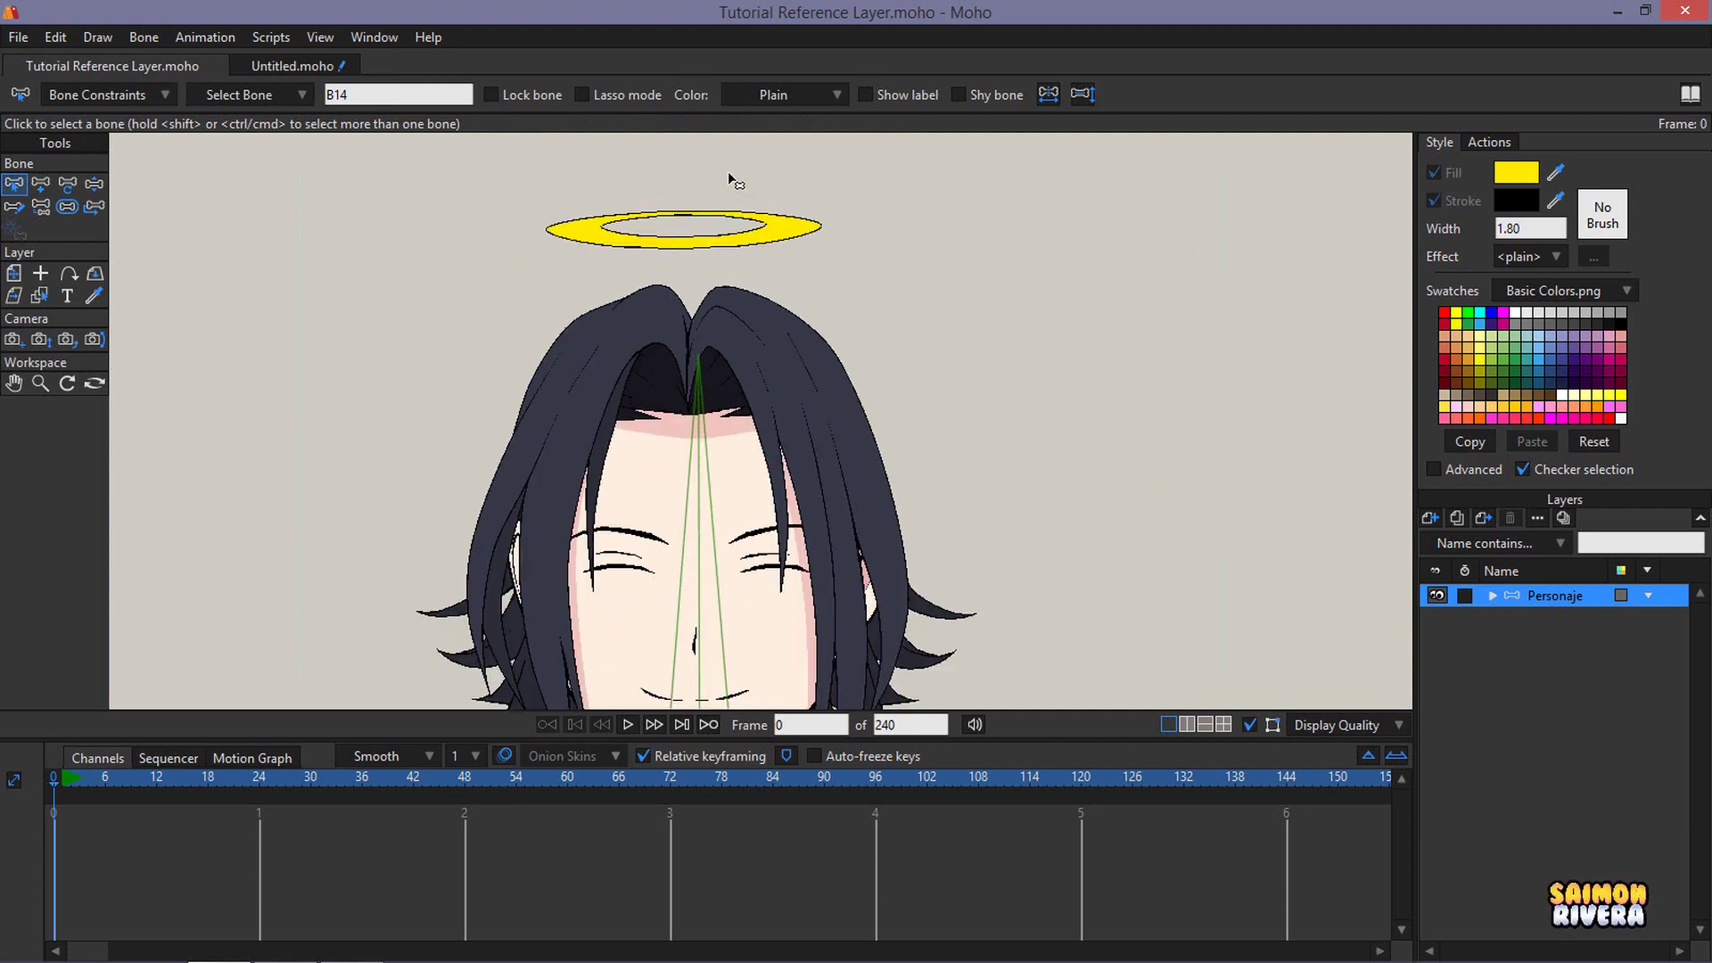
pyautogui.scroll(3, 731, 181)
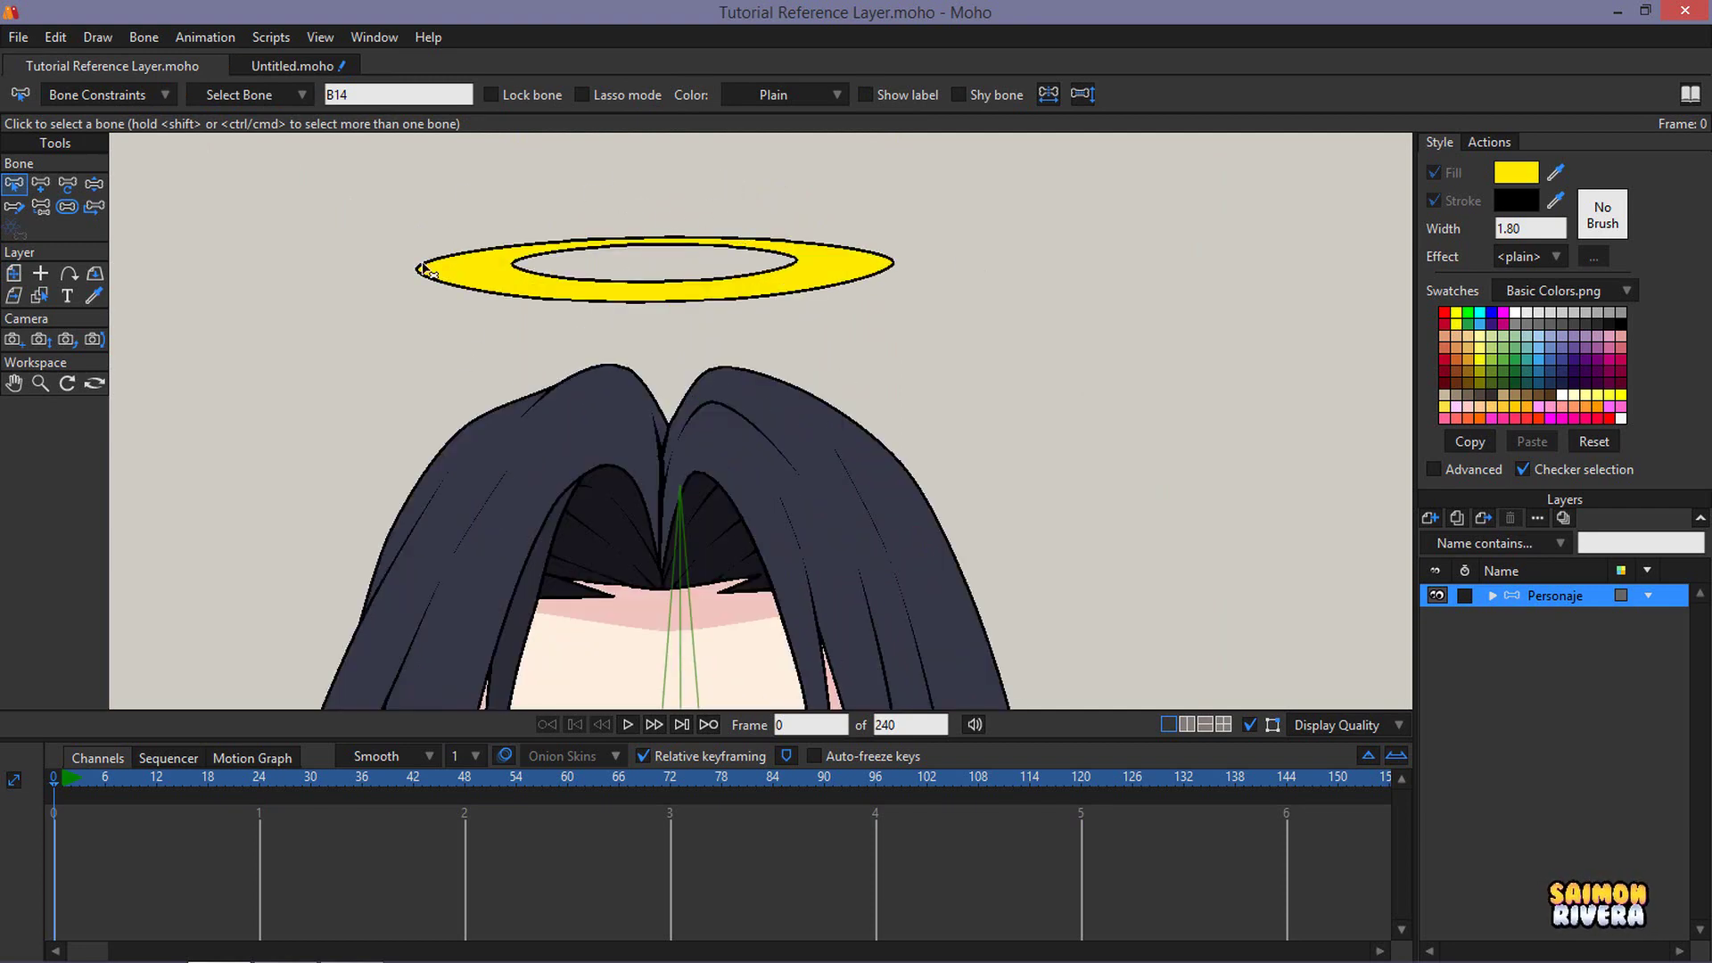
# - Check the Personaje layer in the Untitled project against the original, and save the Tutorial Reference Layer project
pyautogui.hotkey('ctrl', 'r')
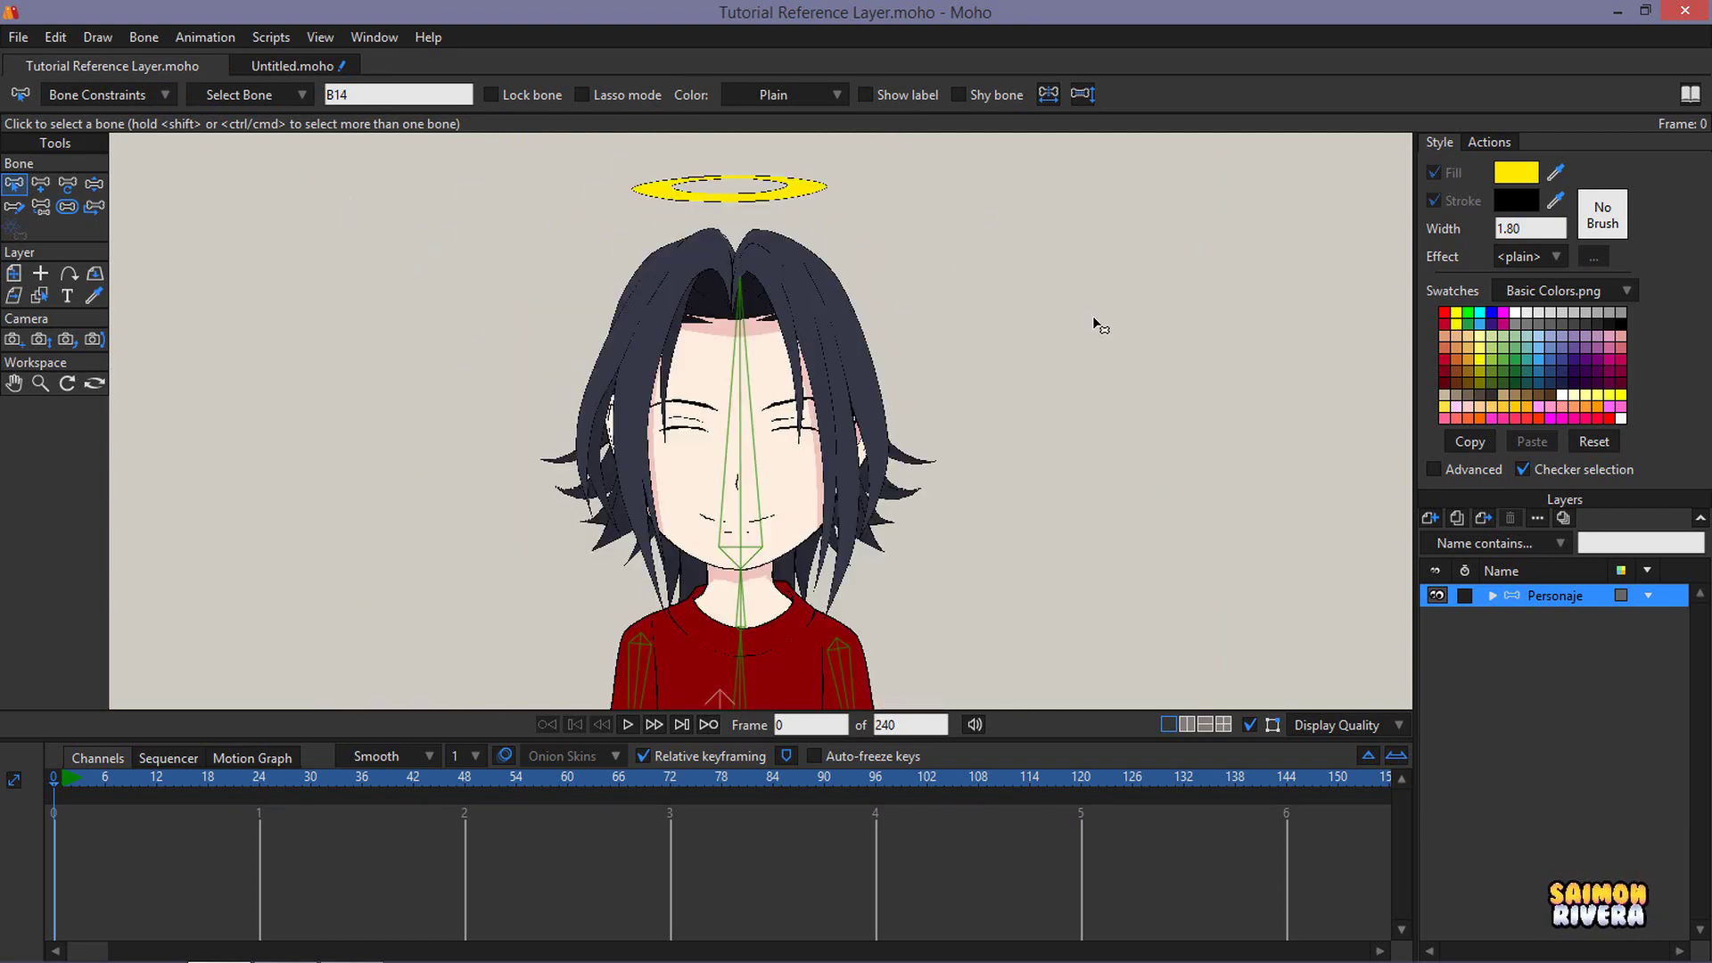
pyautogui.click(291, 71)
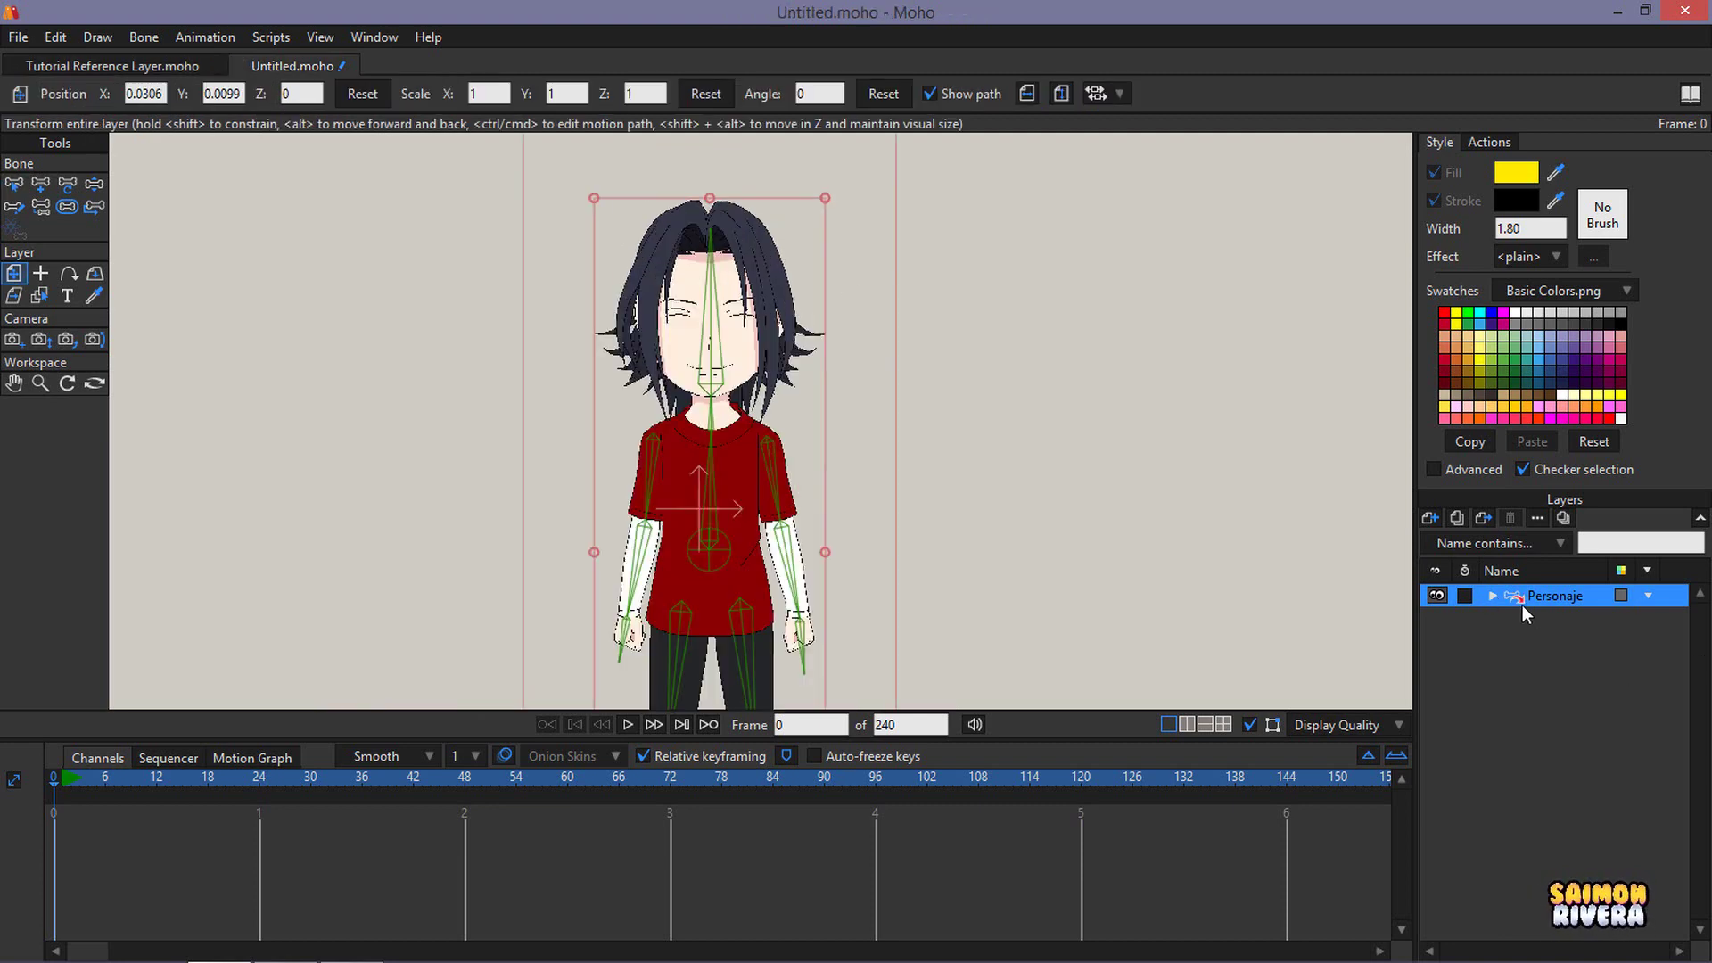
pyautogui.click(153, 69)
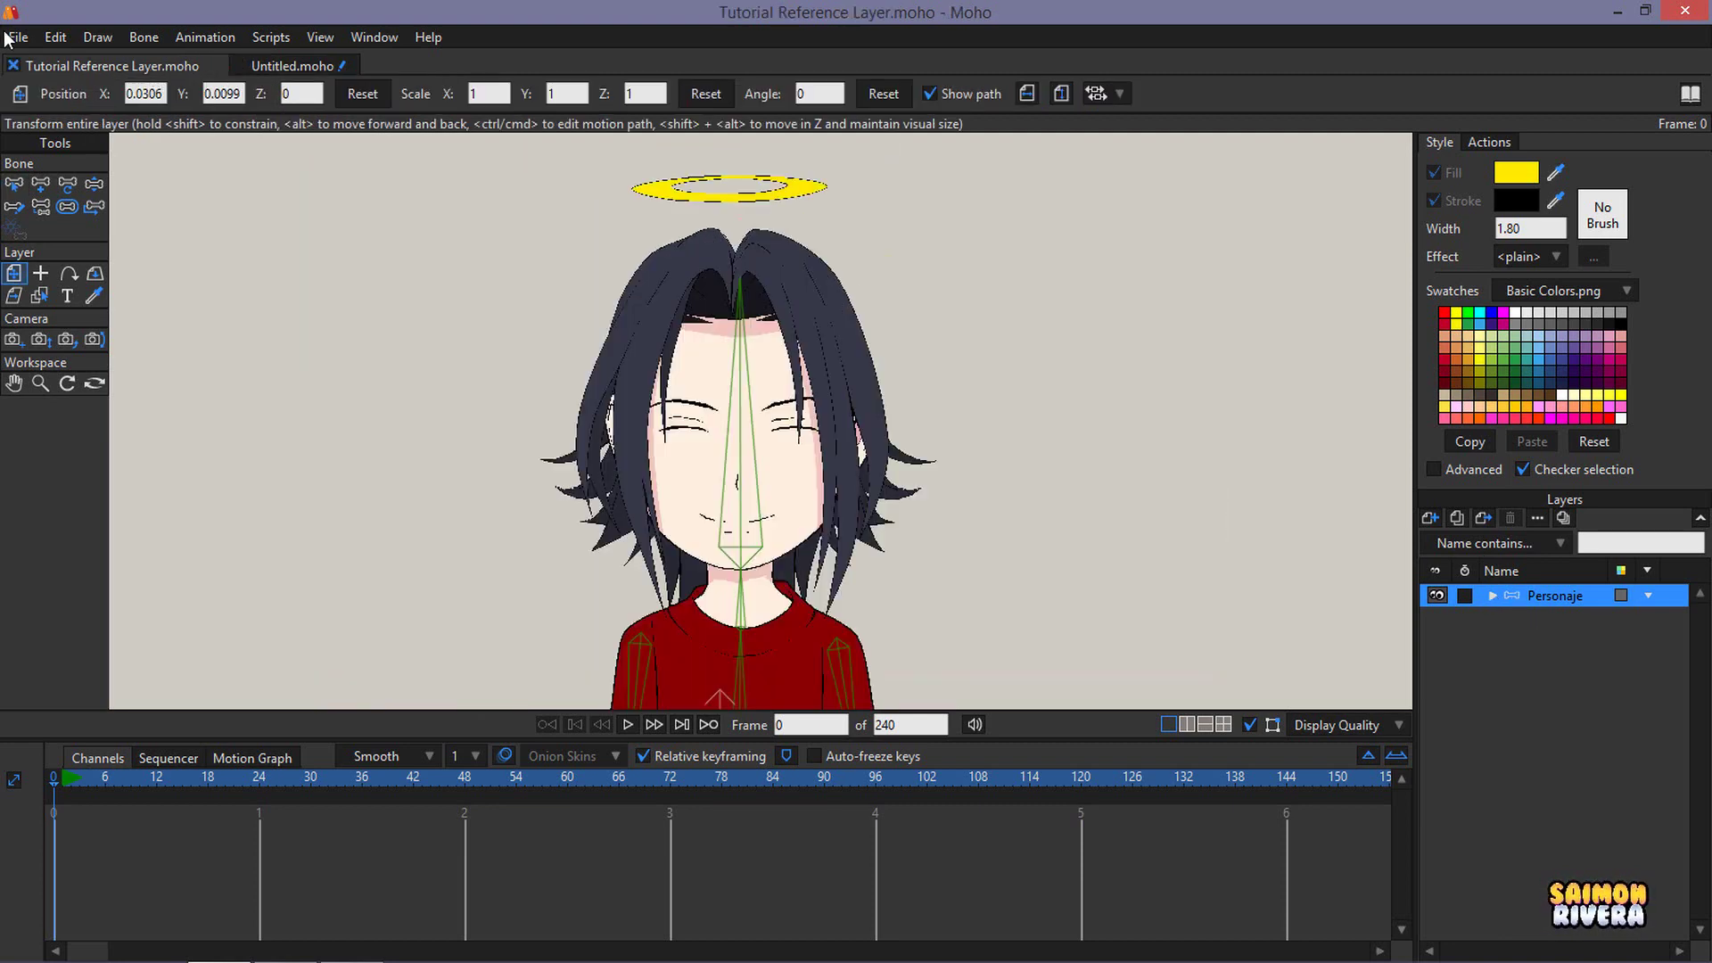
pyautogui.click(13, 37)
pyautogui.click(52, 210)
# - Update the Personaje layer reference in the Untitled project, adding new layers, removing nonexistent ones, and replacing mismatched vectors and bones
pyautogui.click(287, 67)
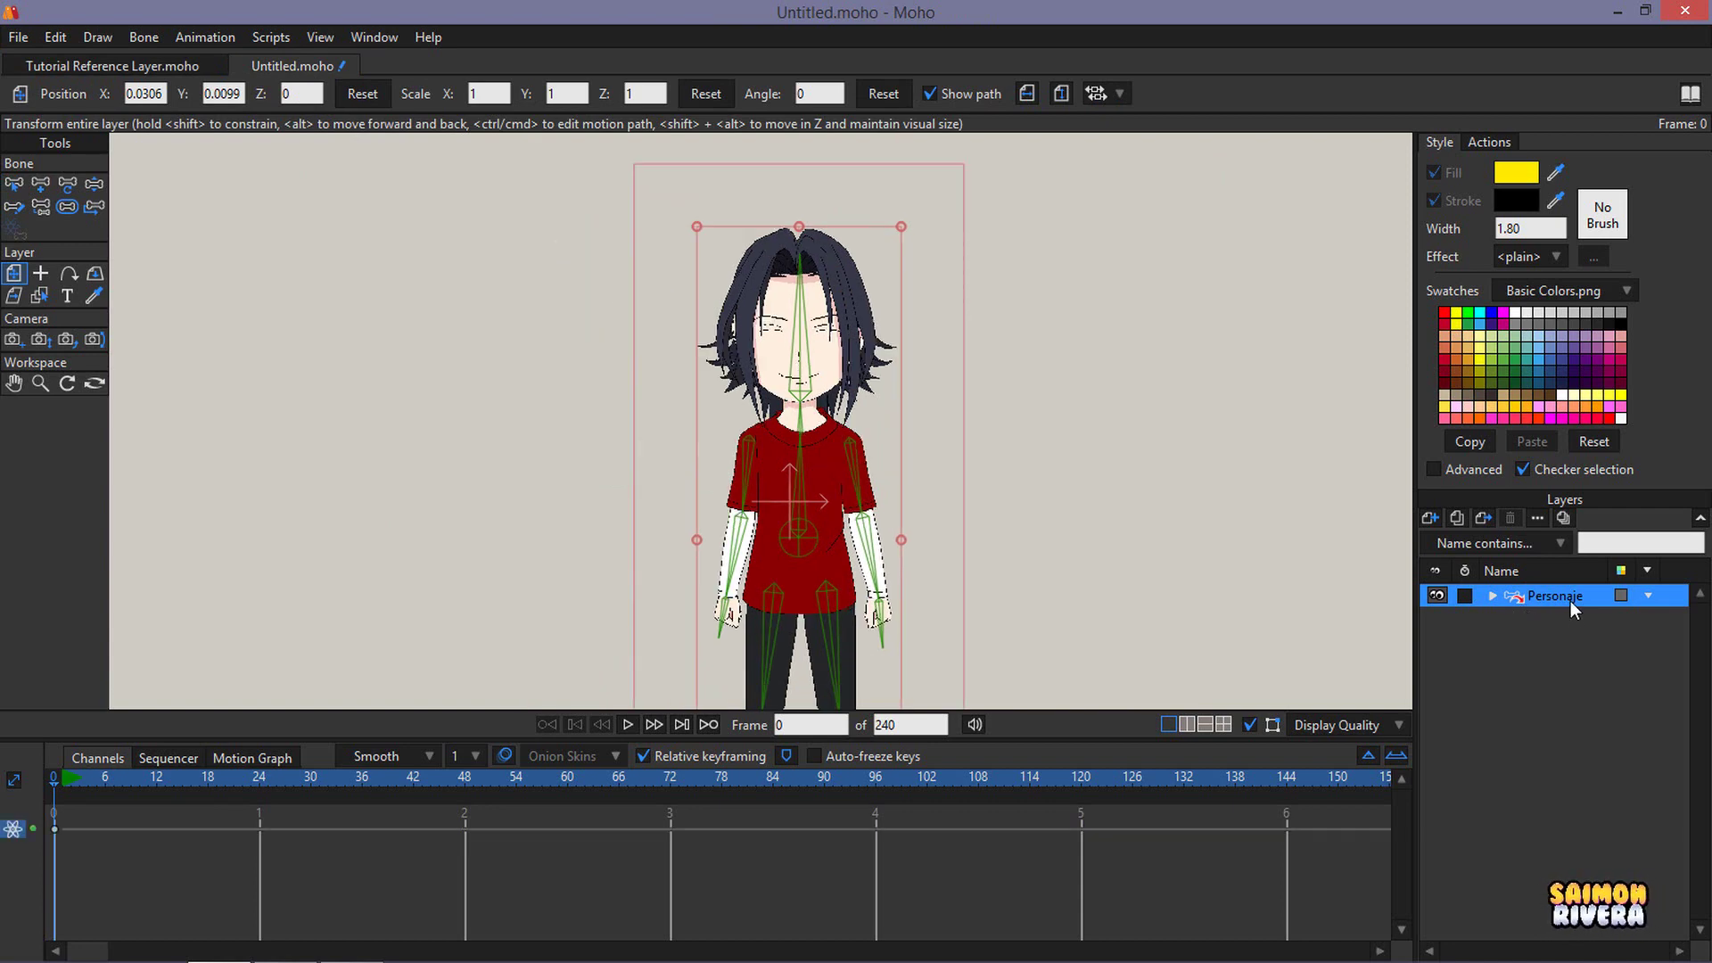
pyautogui.rightClick(1561, 592)
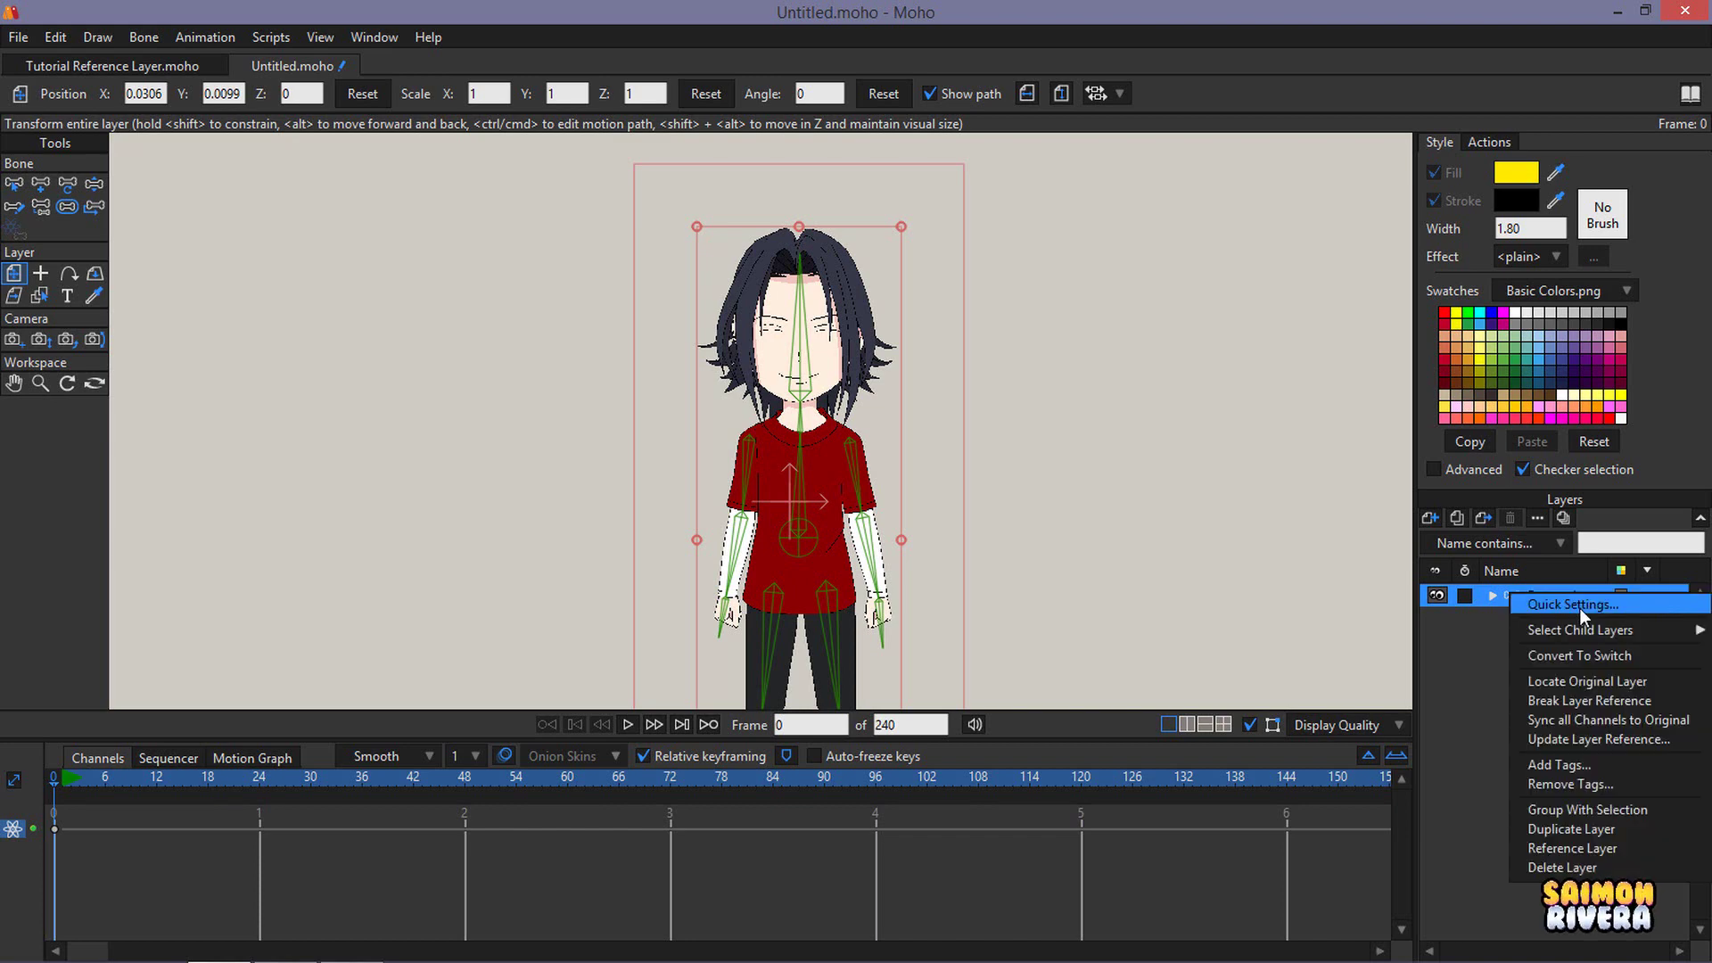
pyautogui.click(1619, 738)
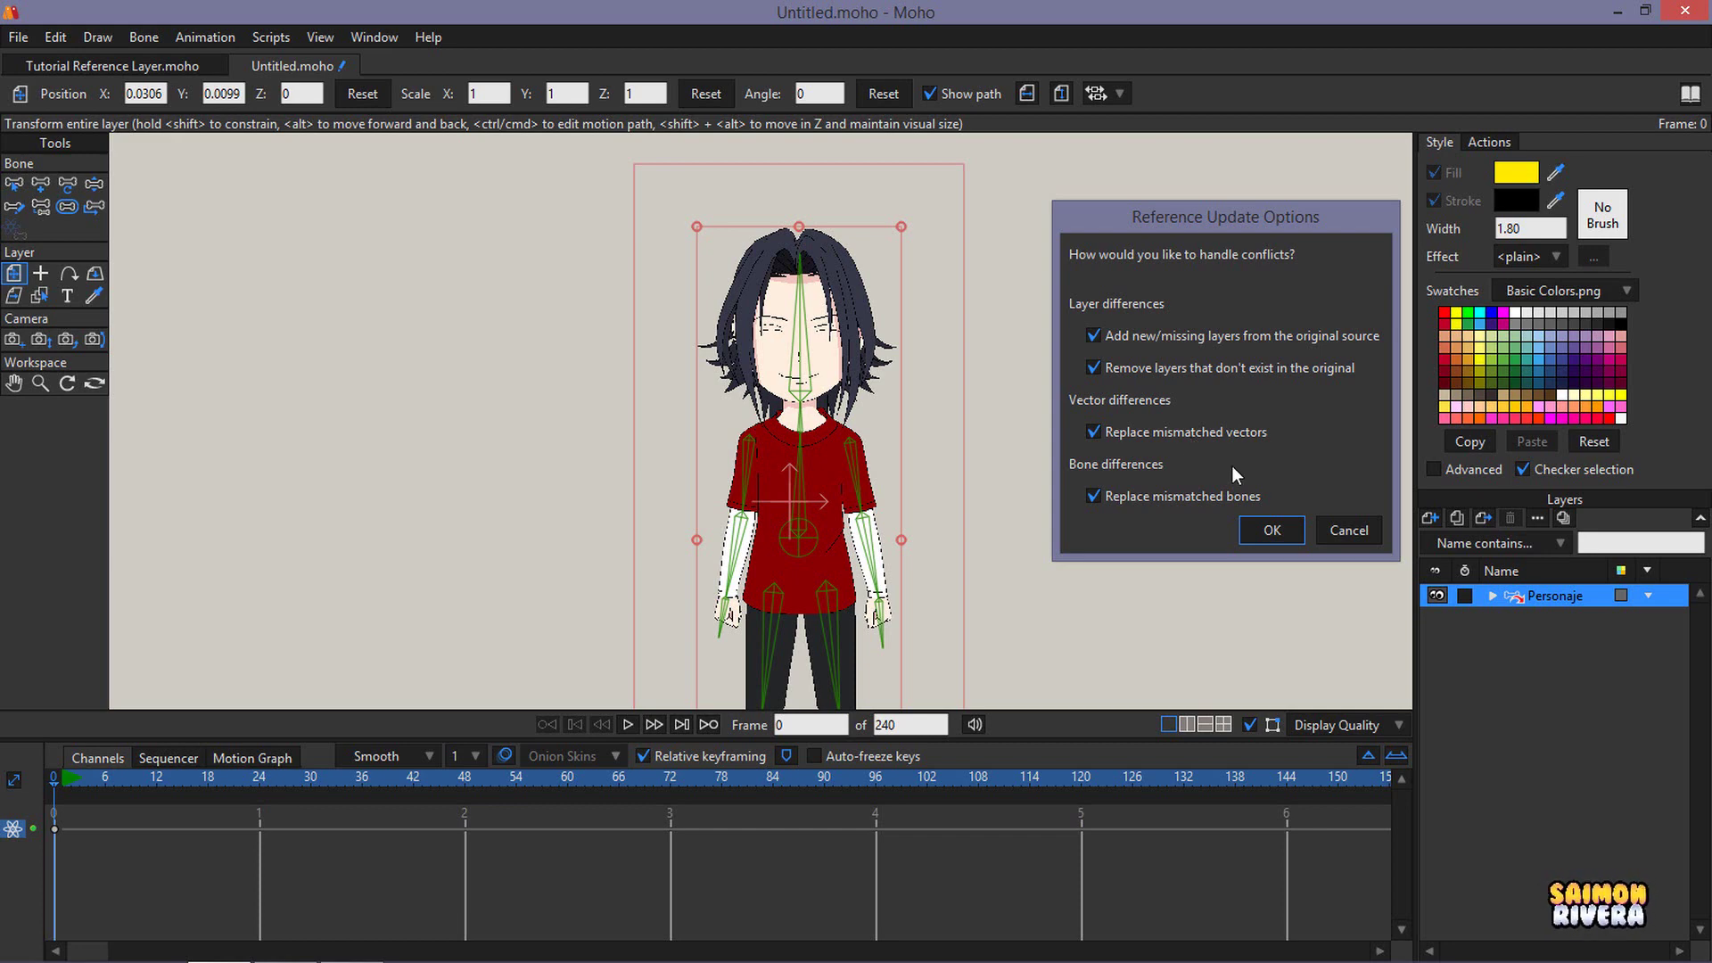
pyautogui.click(1271, 530)
# - Examine the halo above the referenced character's head up close and the full figure in the Untitled project
pyautogui.scroll(4, 911, 326)
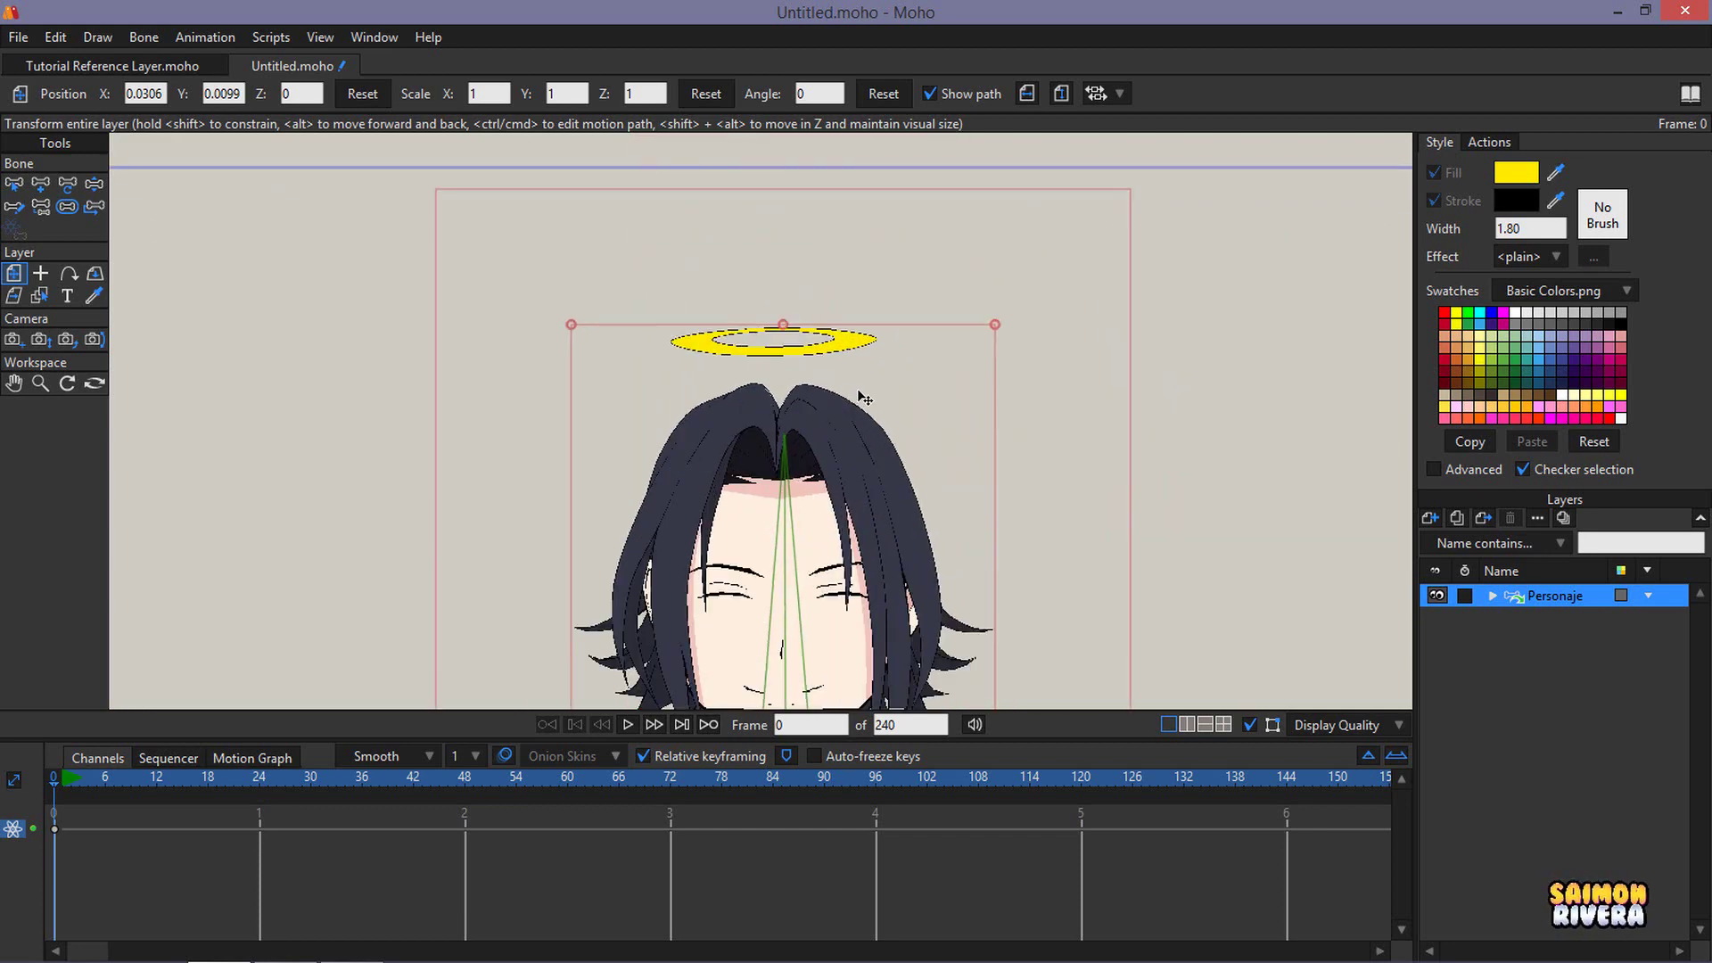
pyautogui.moveTo(862, 393); pyautogui.dragTo(879, 332)
pyautogui.scroll(-5, 880, 332)
pyautogui.moveTo(949, 438); pyautogui.dragTo(946, 326)
pyautogui.scroll(-2, 950, 375)
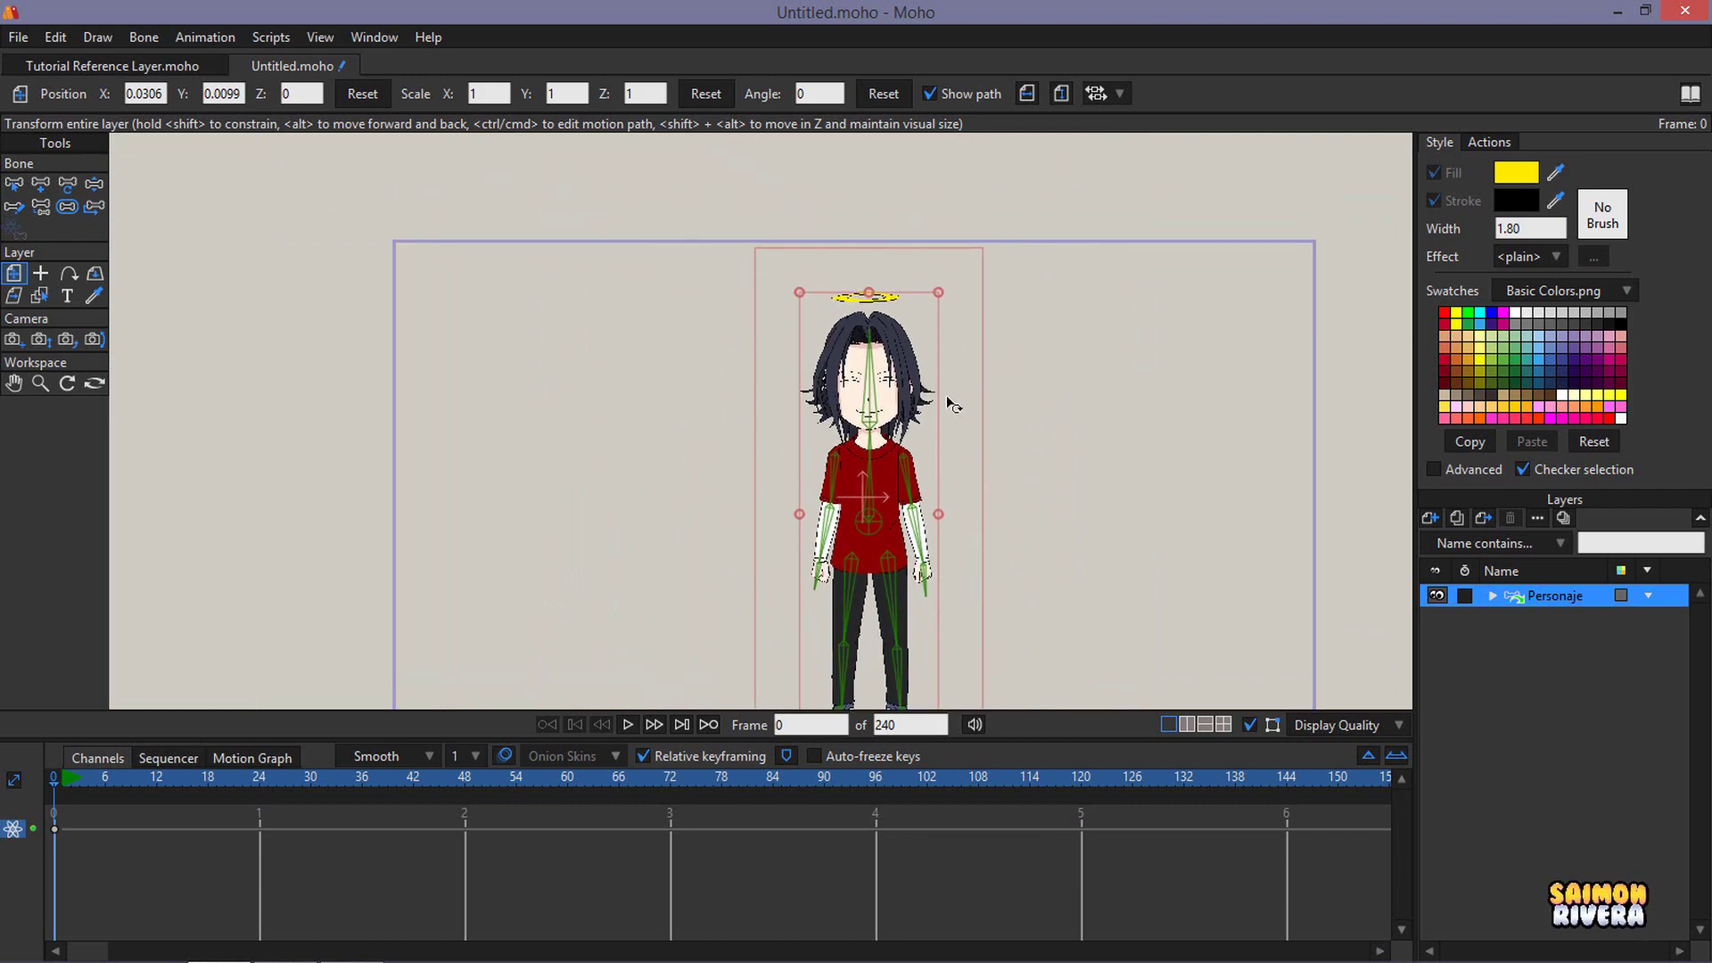
pyautogui.scroll(5, 910, 286)
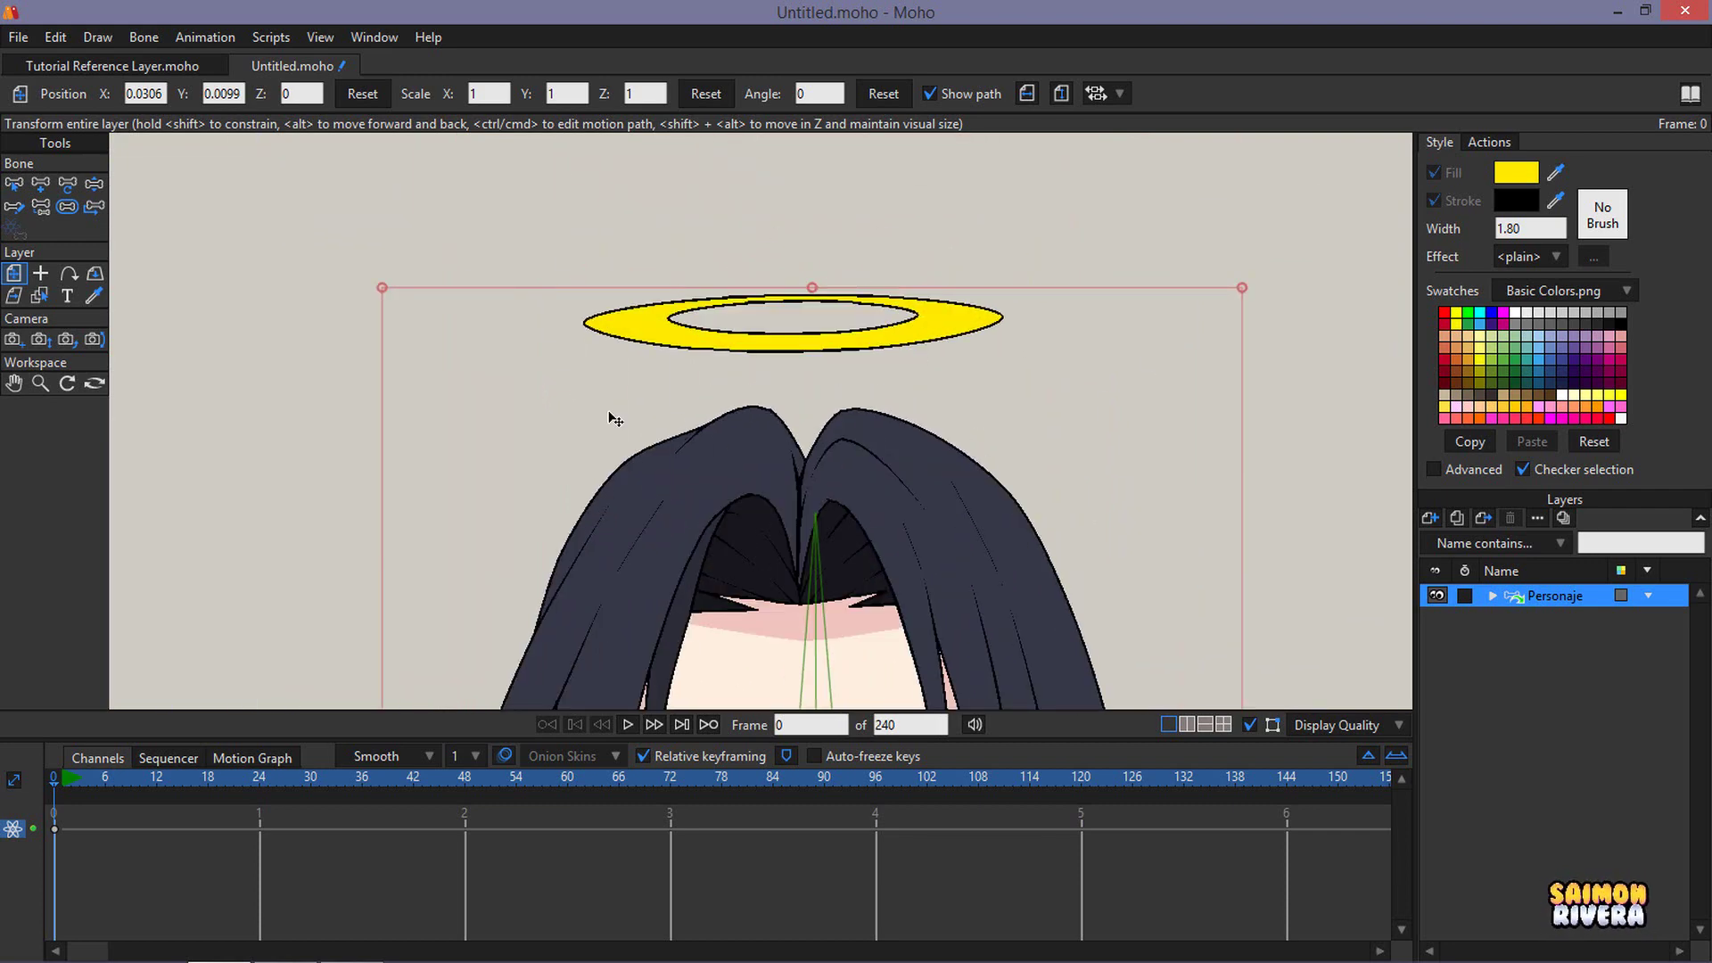
pyautogui.scroll(-5, 860, 299)
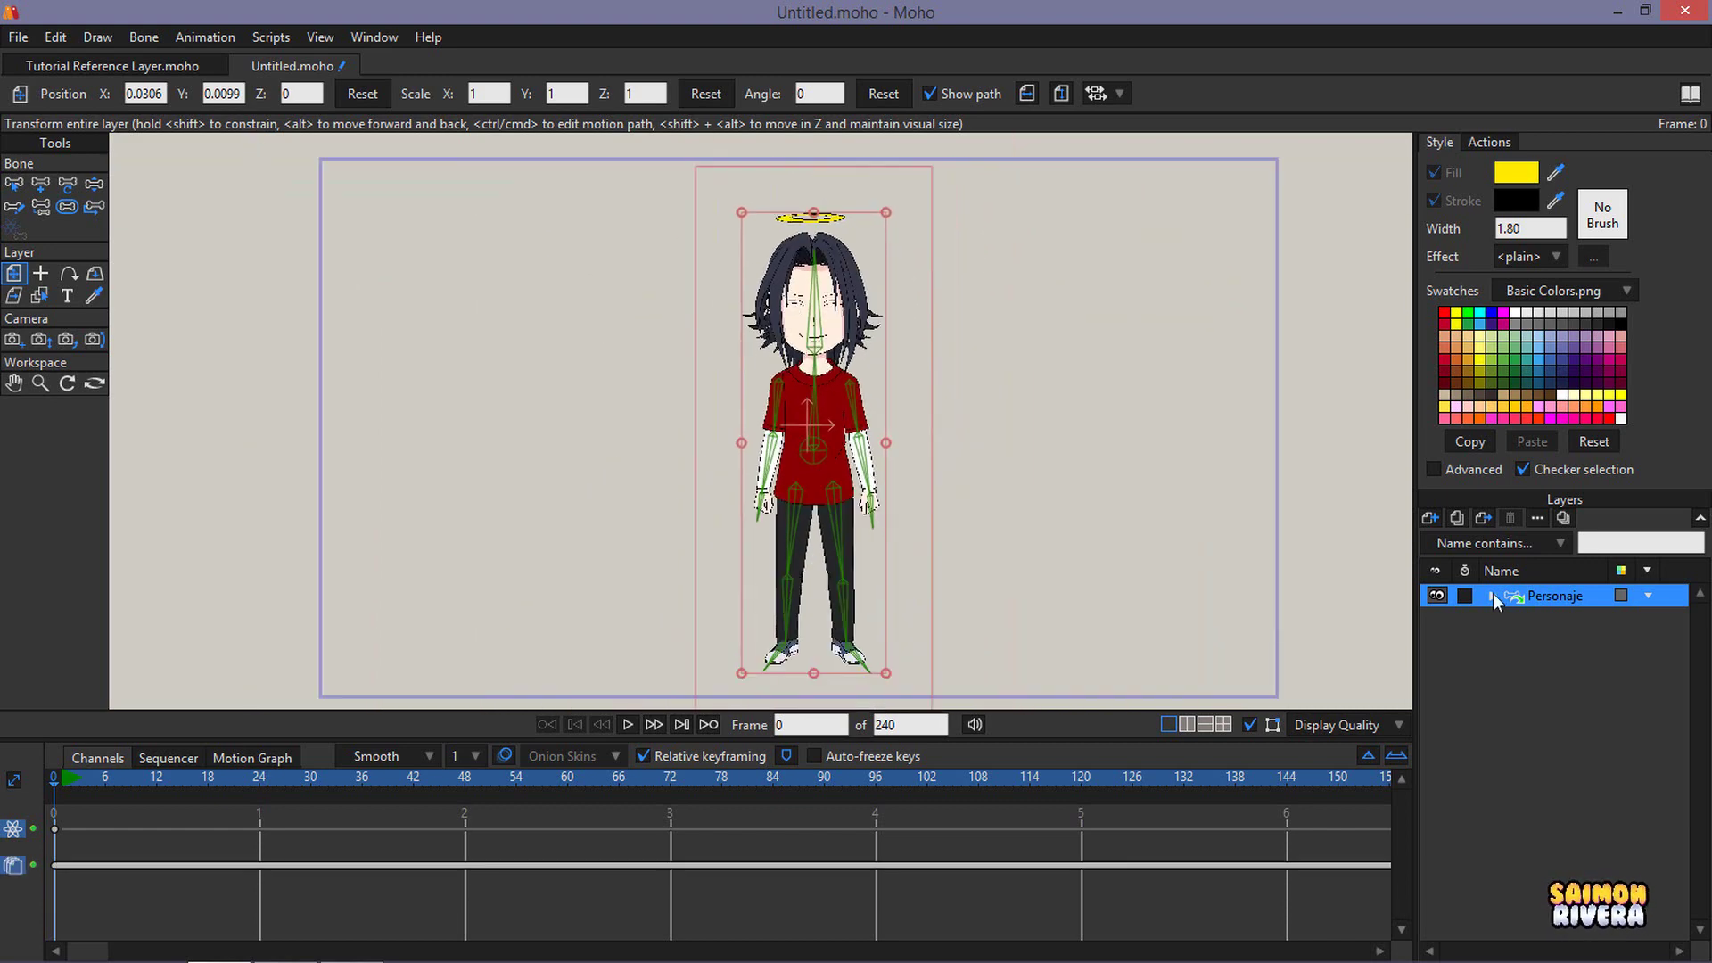